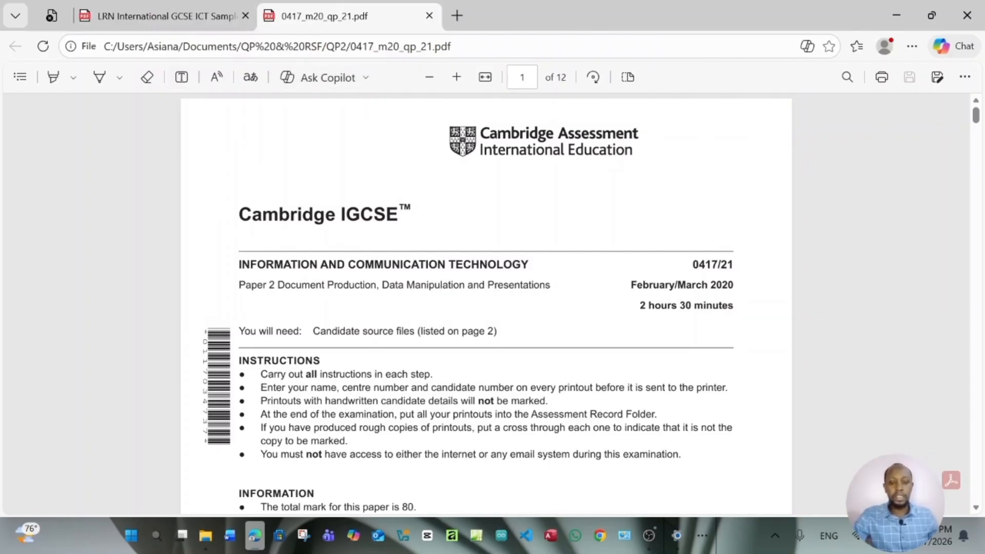
# Highlight 'Document Production' in the Paper 2 subtitle in yellow
pyautogui.doubleClick(272, 285)
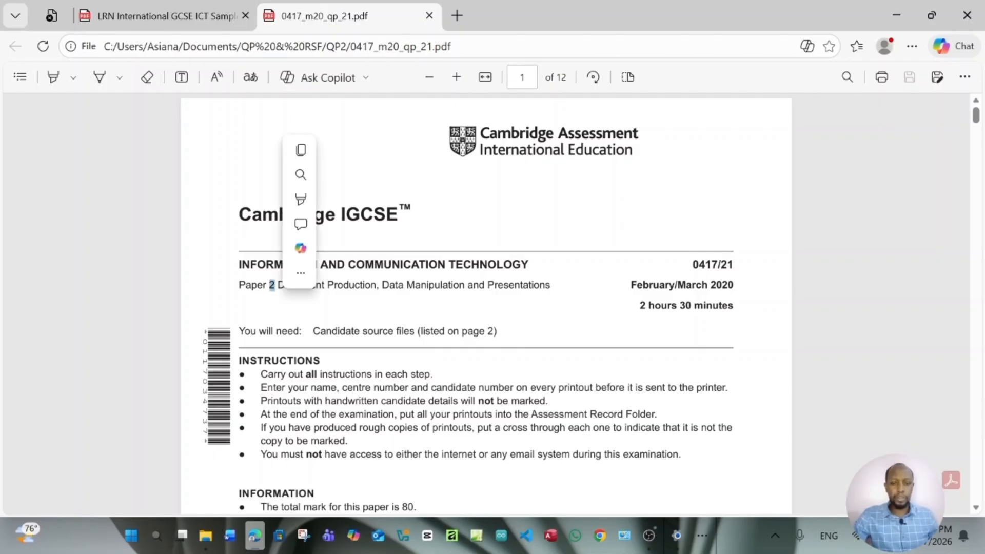
pyautogui.click(278, 288)
pyautogui.moveTo(277, 285); pyautogui.dragTo(377, 286)
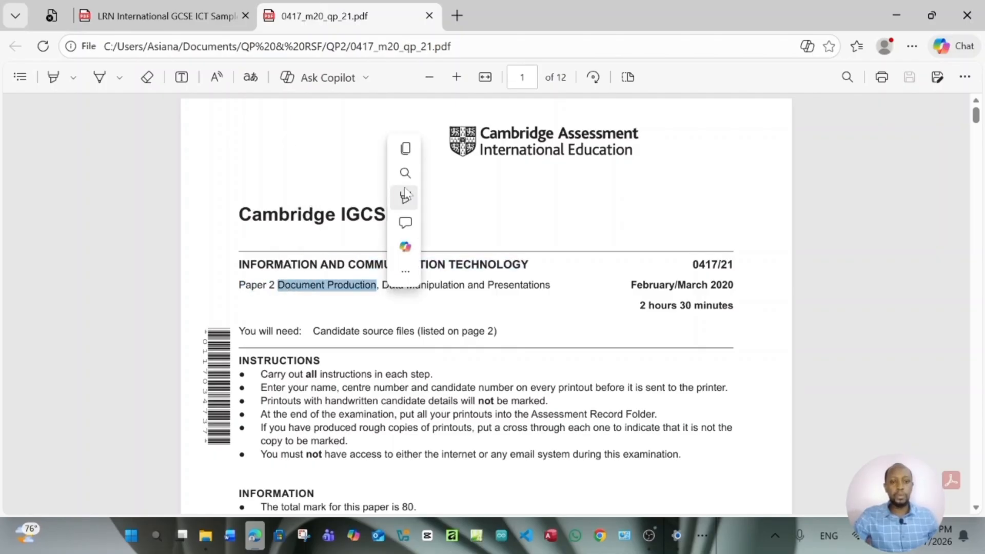
pyautogui.moveTo(405, 198)
pyautogui.click(562, 199)
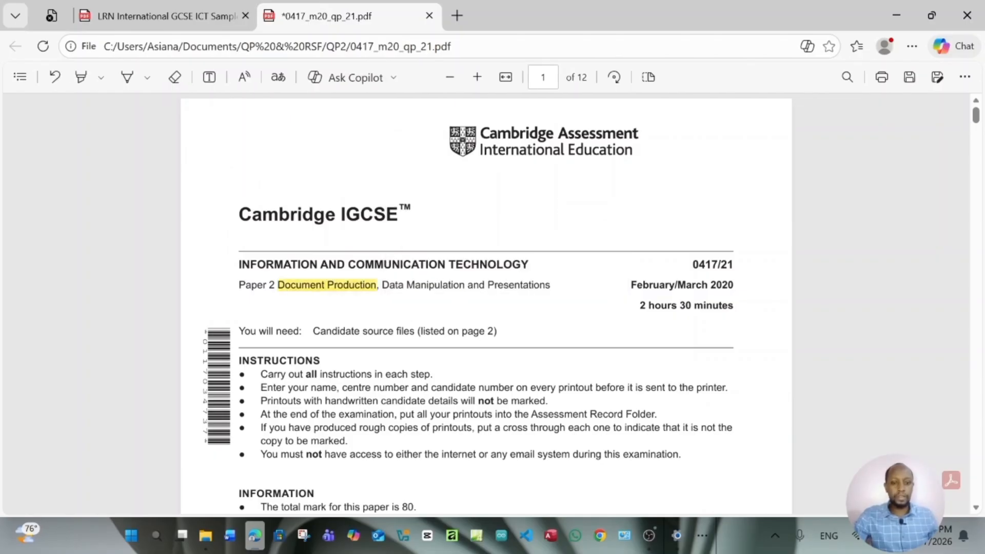
# Highlight 'Data Manipulation' in green
pyautogui.moveTo(380, 285); pyautogui.dragTo(465, 285)
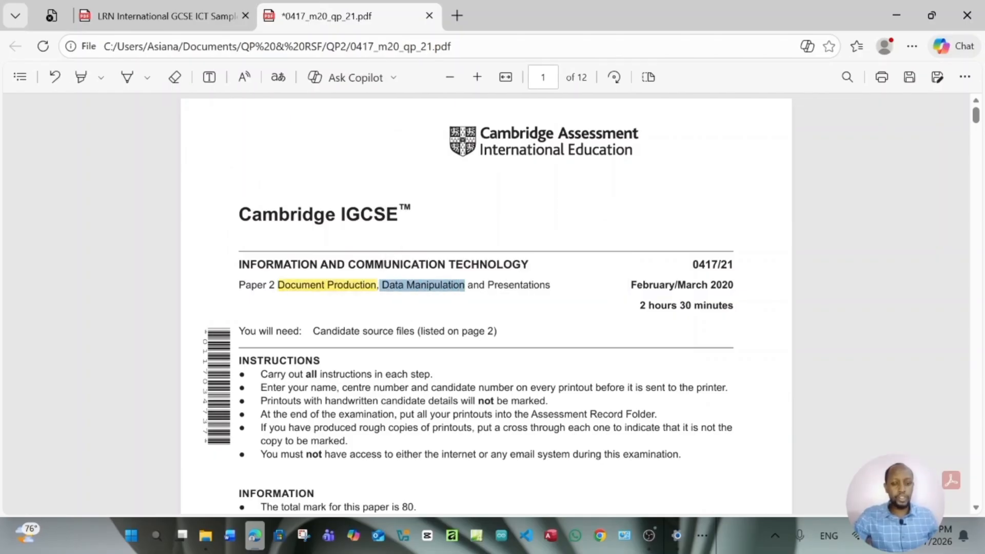
pyautogui.moveTo(479, 244)
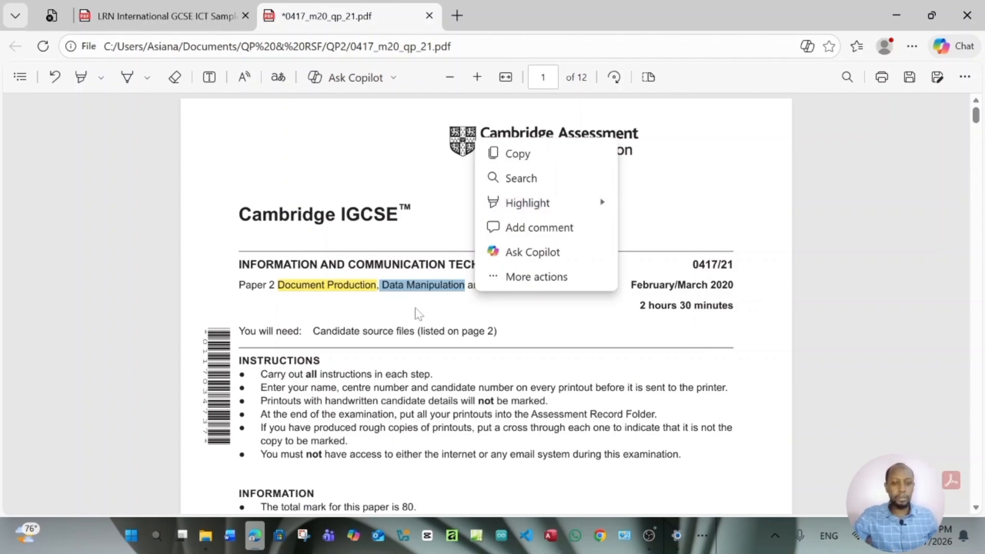
pyautogui.moveTo(574, 201)
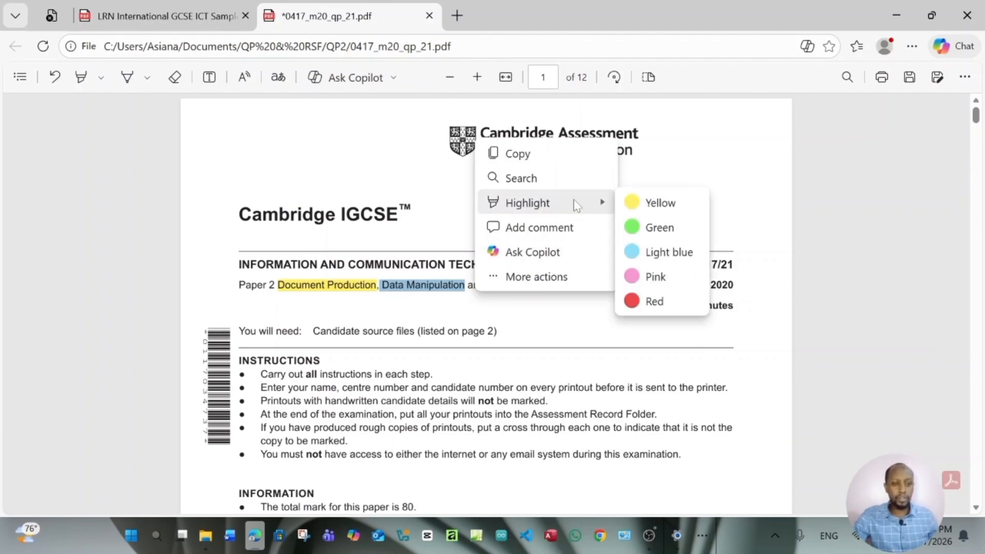
pyautogui.click(659, 228)
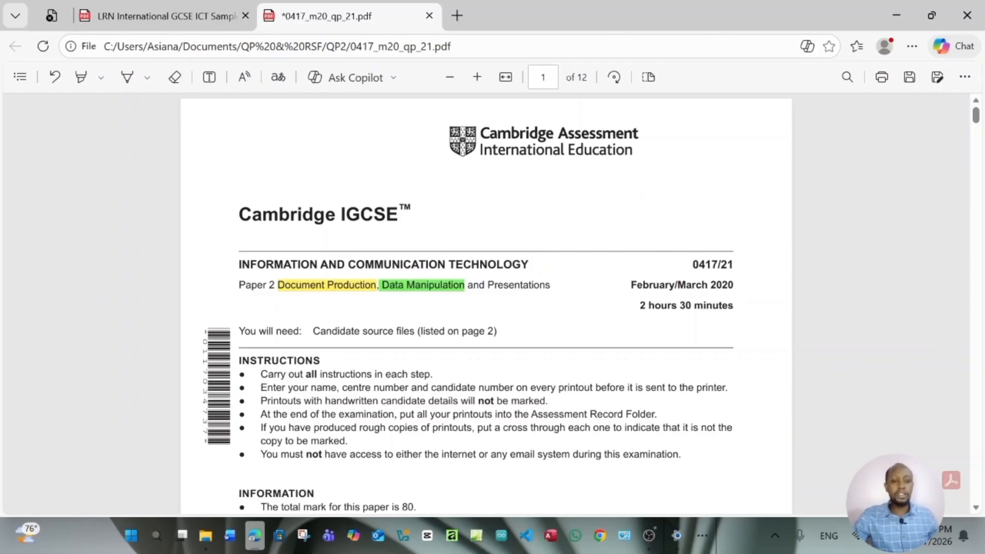
# Highlight 'Presentations' in light blue
pyautogui.moveTo(487, 285); pyautogui.dragTo(553, 286)
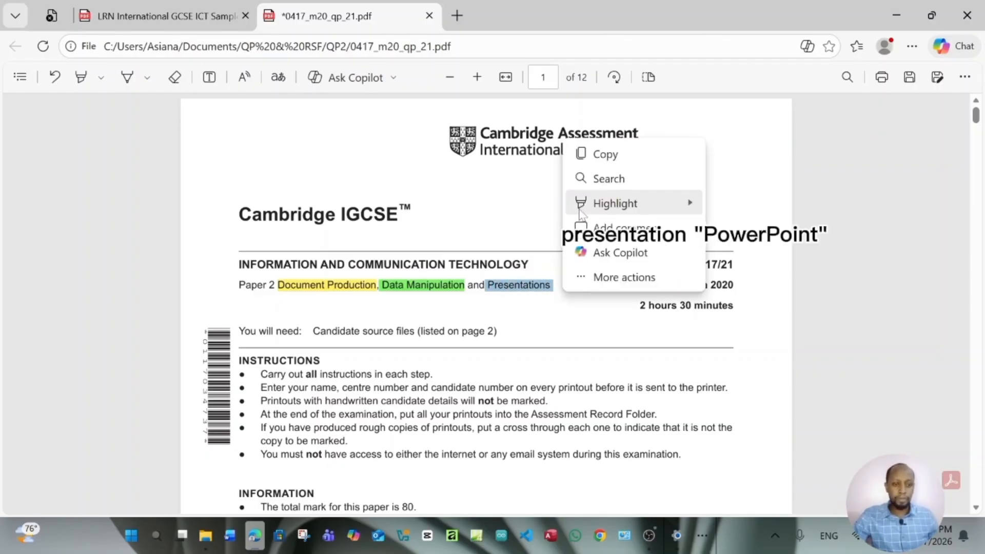
pyautogui.moveTo(641, 203)
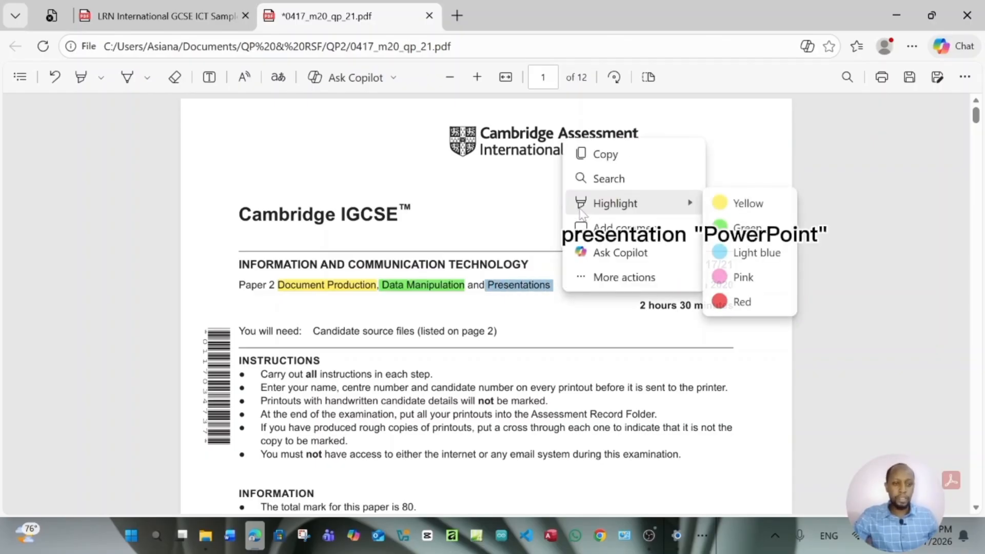
pyautogui.click(733, 258)
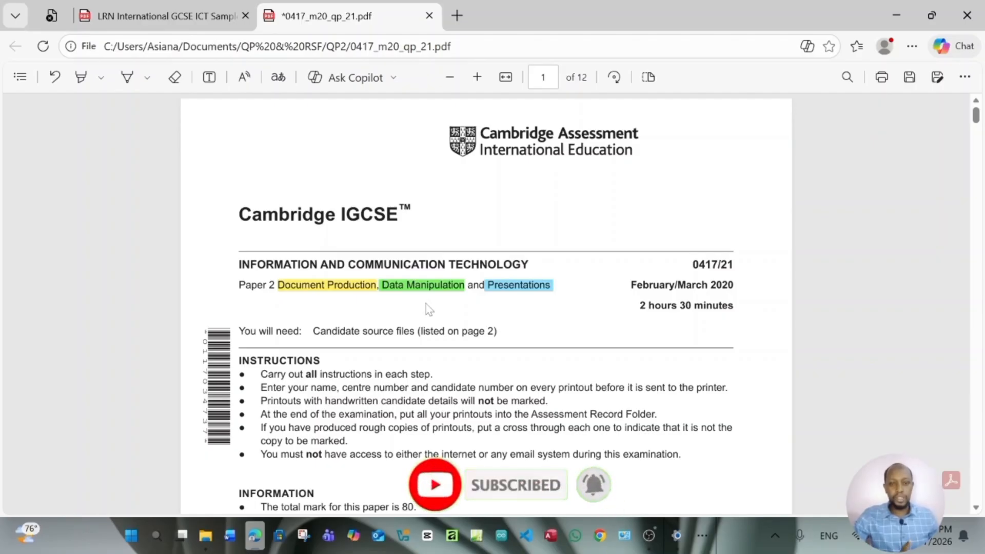
pyautogui.click(134, 21)
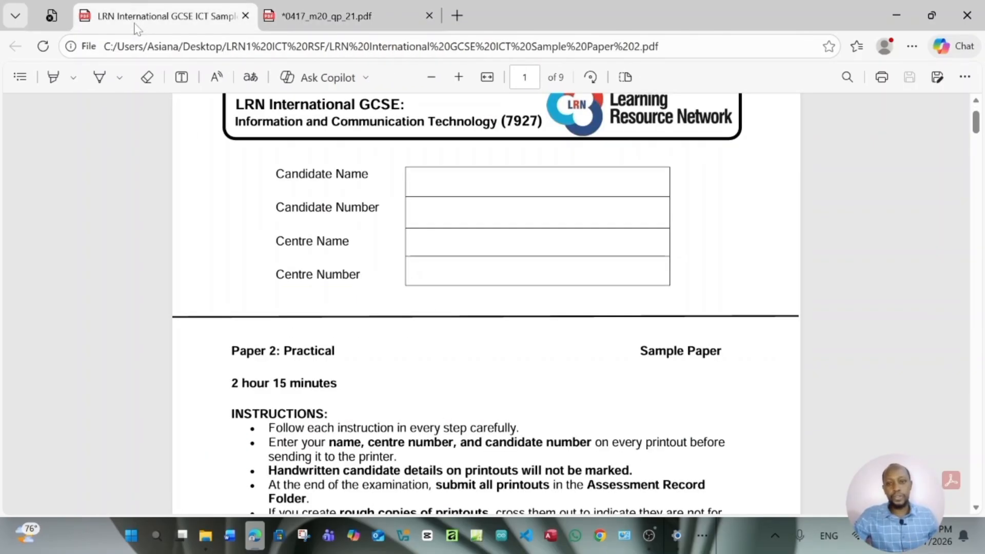
pyautogui.scroll(2, 468, 239)
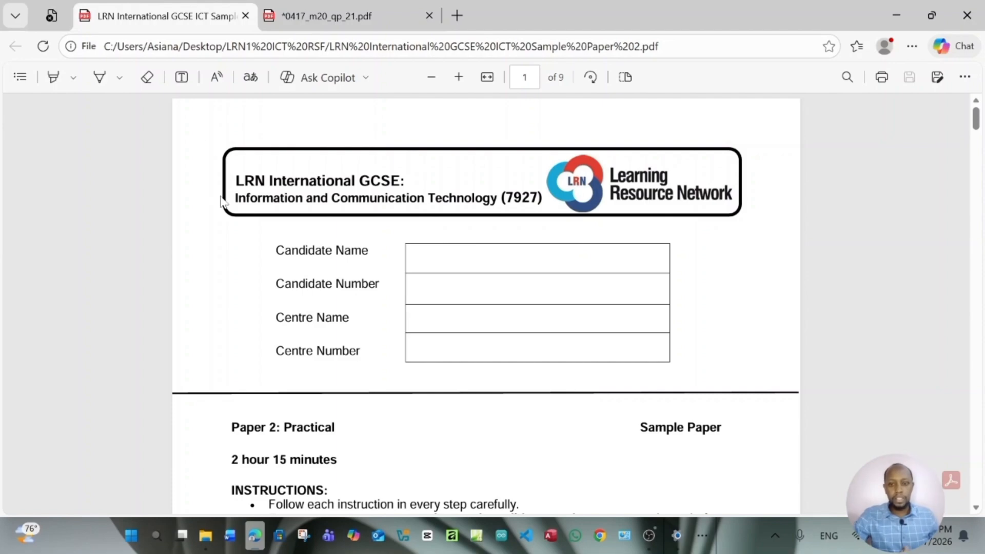
pyautogui.click(346, 10)
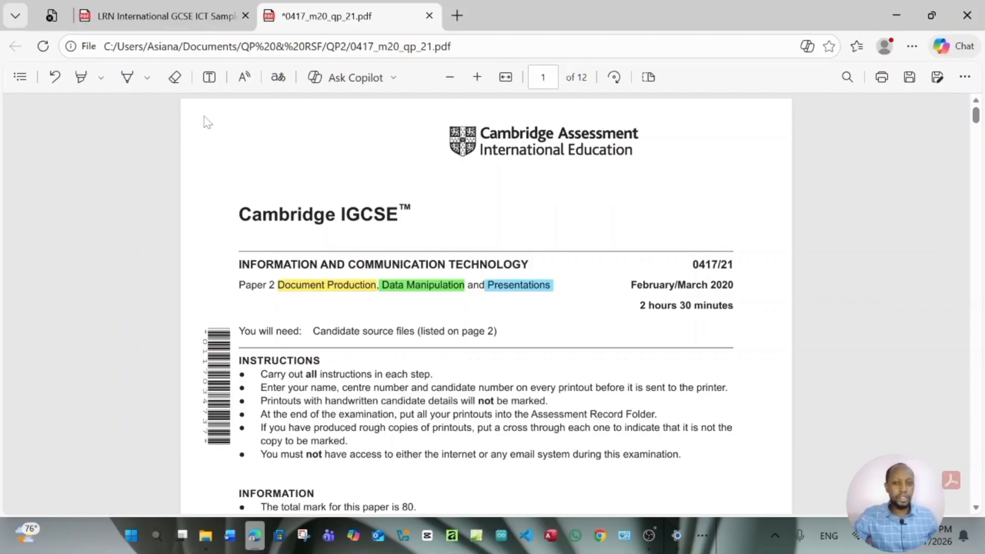
pyautogui.click(174, 23)
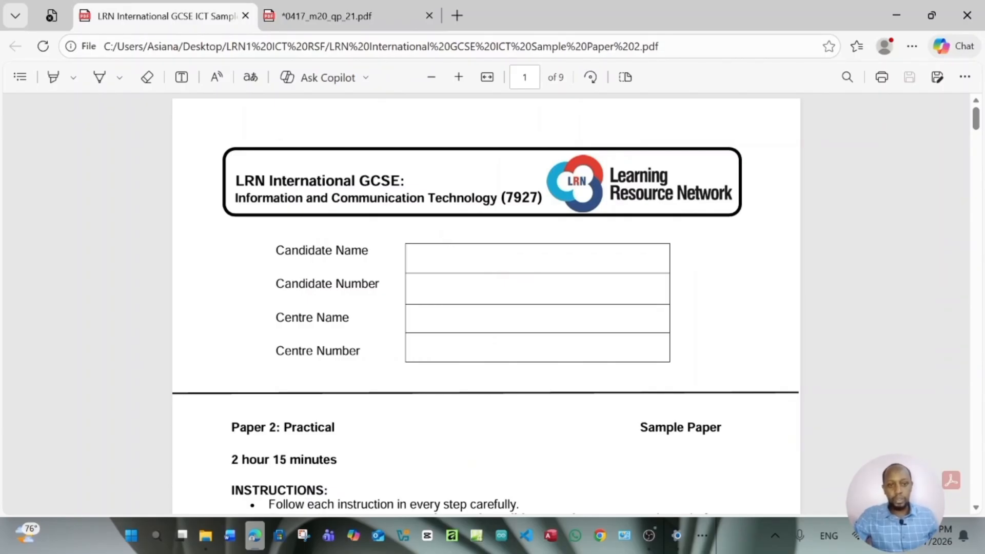
pyautogui.click(332, 5)
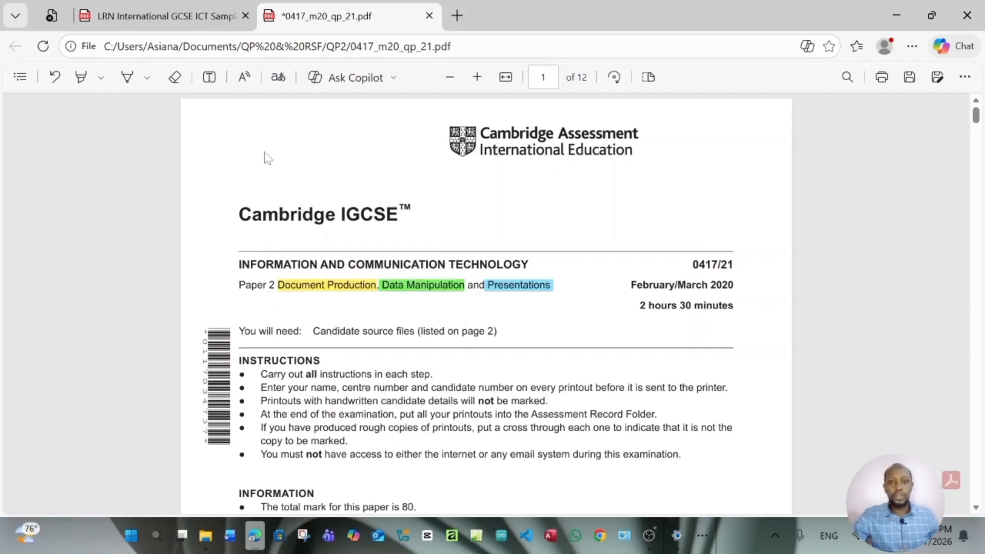
pyautogui.click(179, 7)
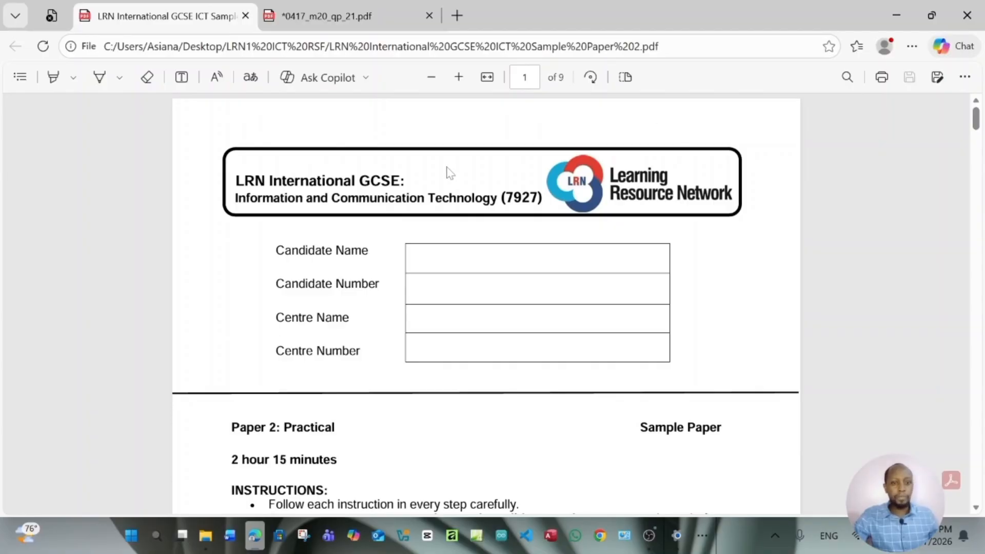
# On page 4, highlight 'Database Management' in the Task 3 heading yellow
pyautogui.scroll(-8, 451, 180)
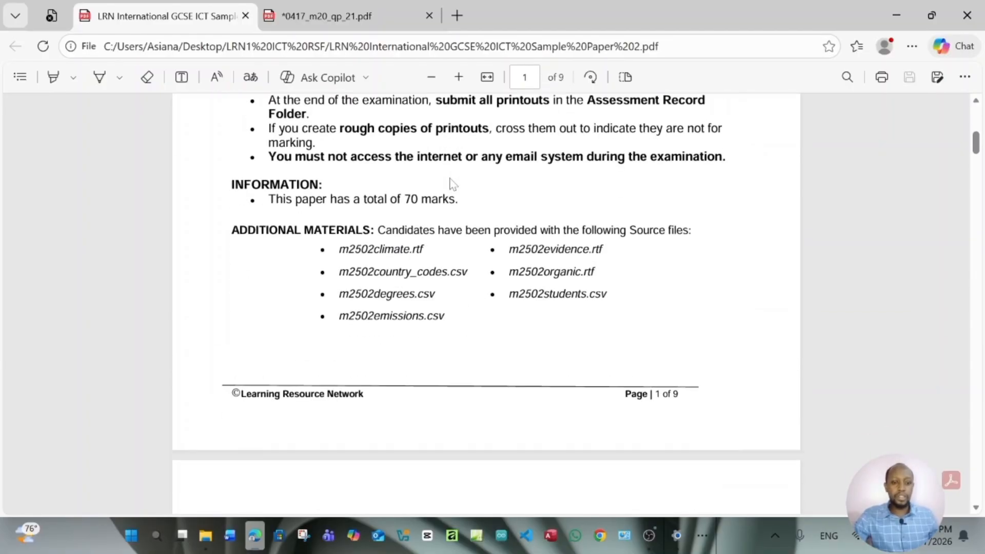
pyautogui.scroll(-20, 452, 184)
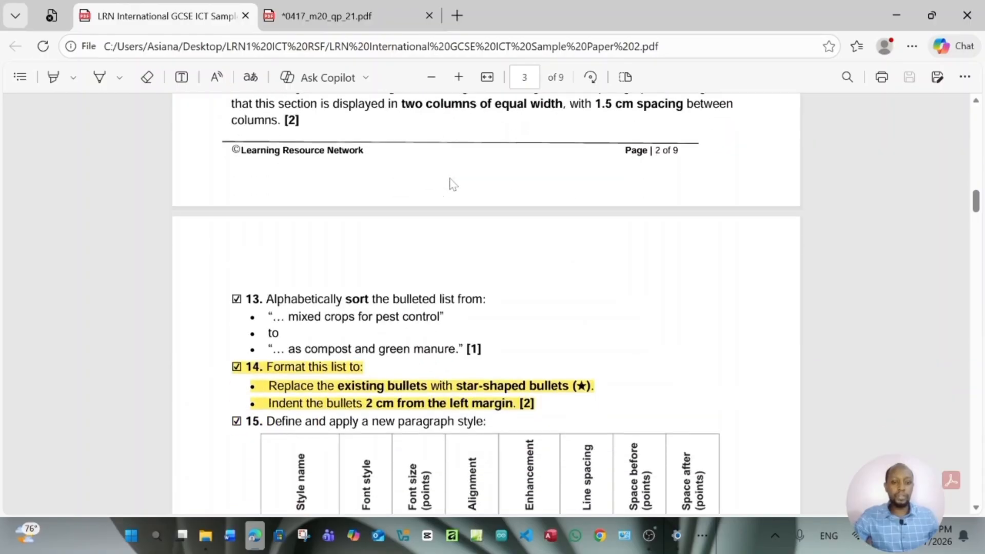
pyautogui.scroll(-18, 452, 183)
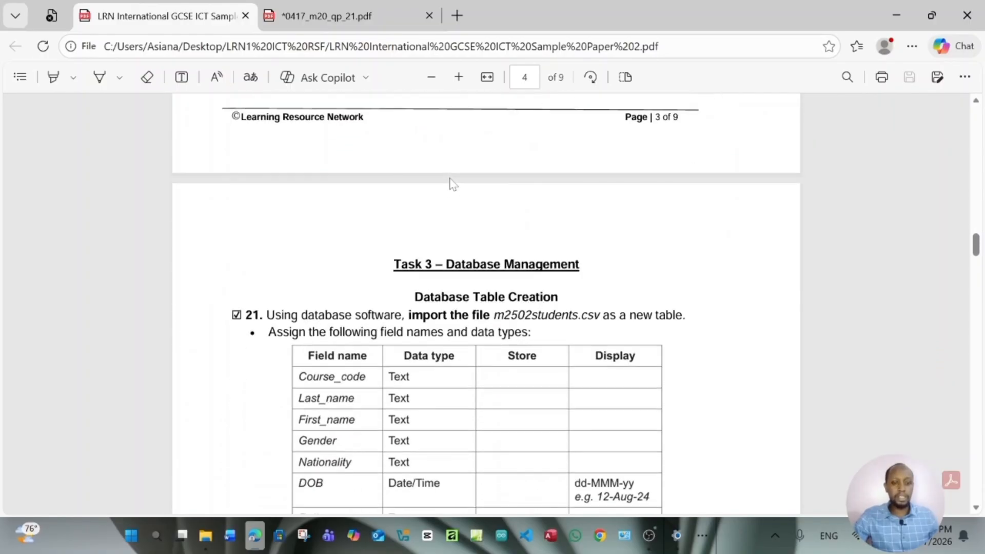
pyautogui.scroll(-3, 452, 184)
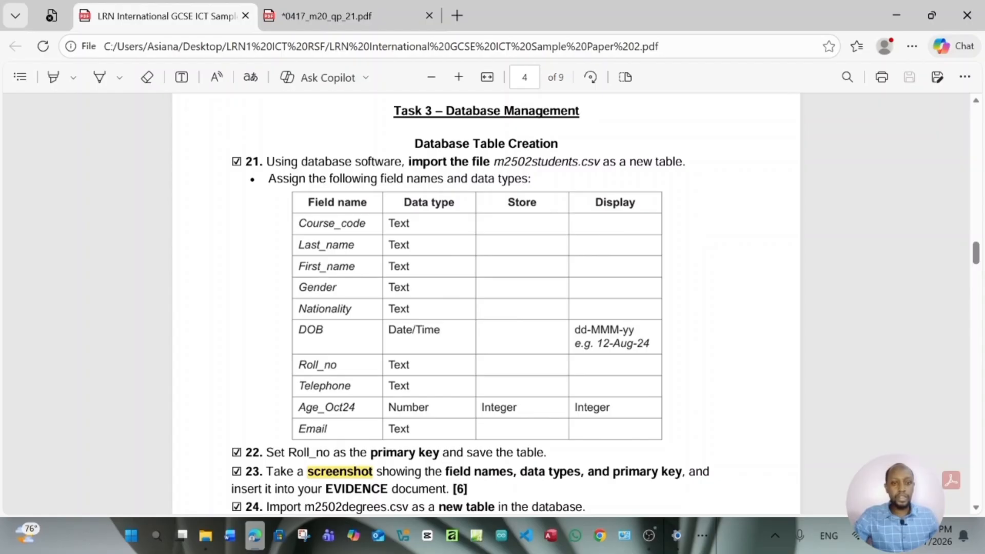
pyautogui.moveTo(442, 111); pyautogui.dragTo(583, 111)
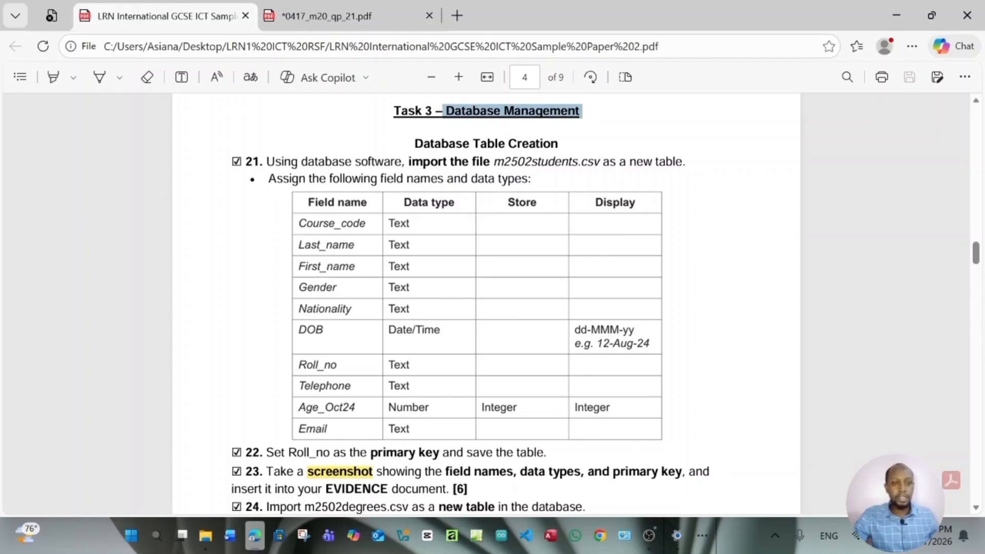
pyautogui.moveTo(610, 120)
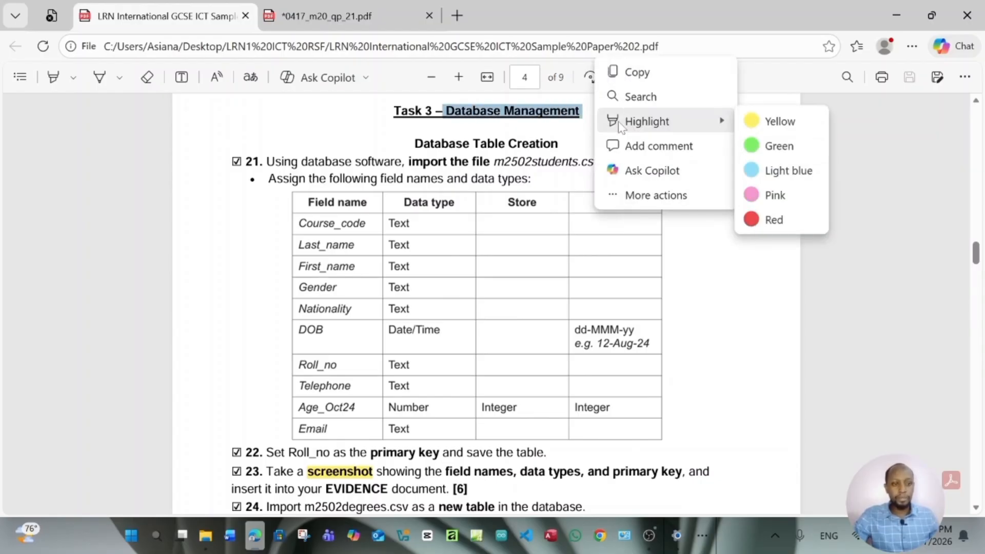
pyautogui.click(774, 122)
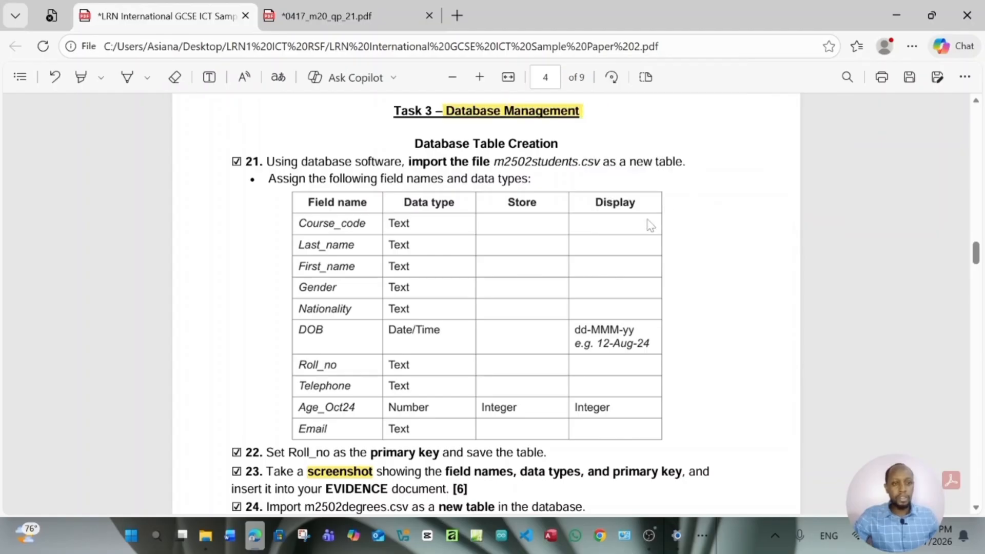
# Launch Access, create the blank database Database6, and close its empty Table1
pyautogui.click(552, 536)
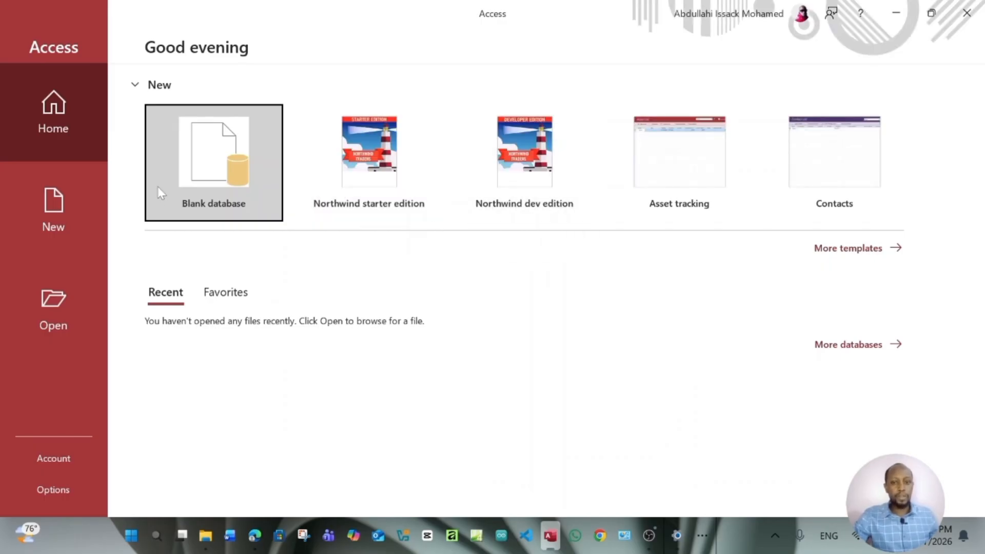
pyautogui.click(202, 164)
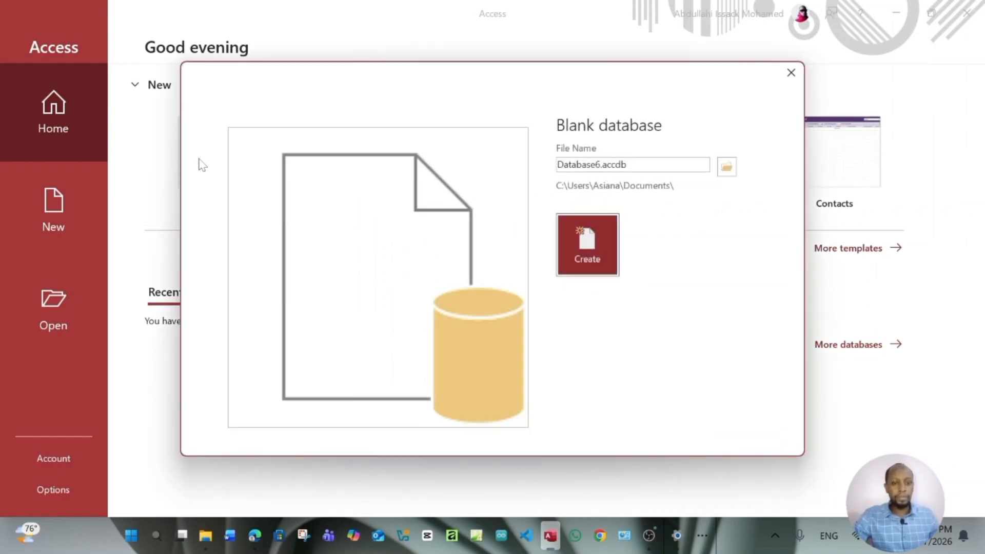
pyautogui.press('BackSpace')
pyautogui.click(591, 251)
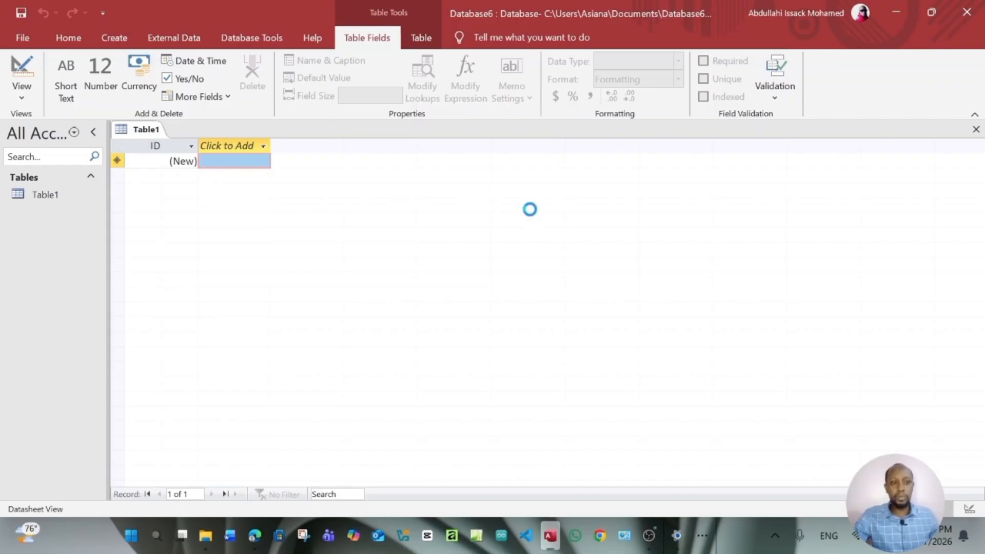
pyautogui.rightClick(149, 129)
pyautogui.click(180, 159)
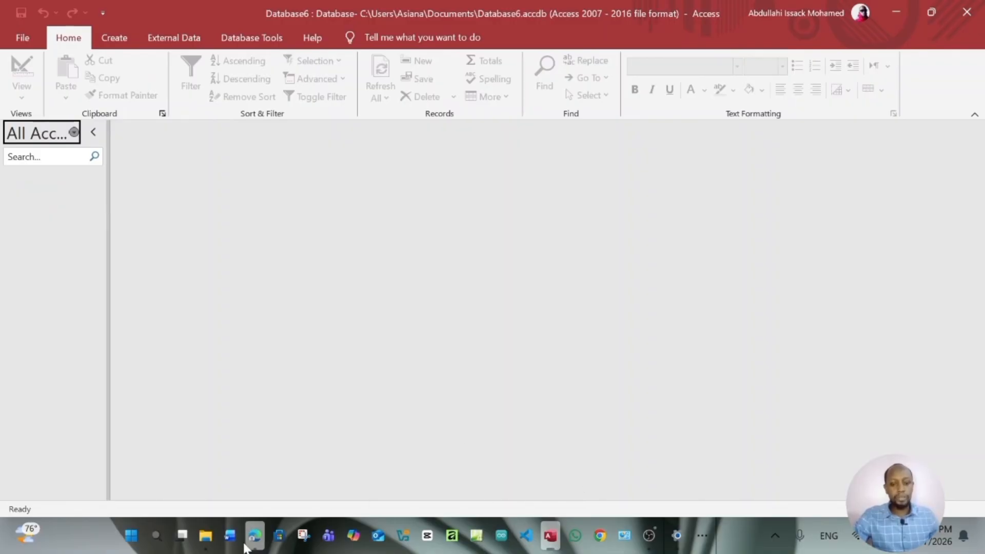
# Highlight m2502students.csv in item 21 of the sample paper pink, then return to Access
pyautogui.click(254, 536)
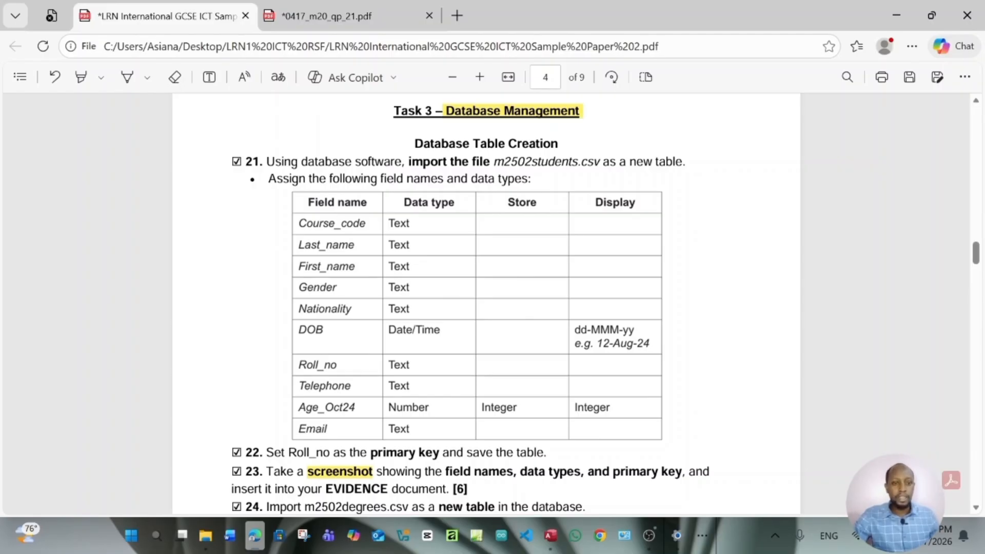
pyautogui.moveTo(494, 162); pyautogui.dragTo(599, 162)
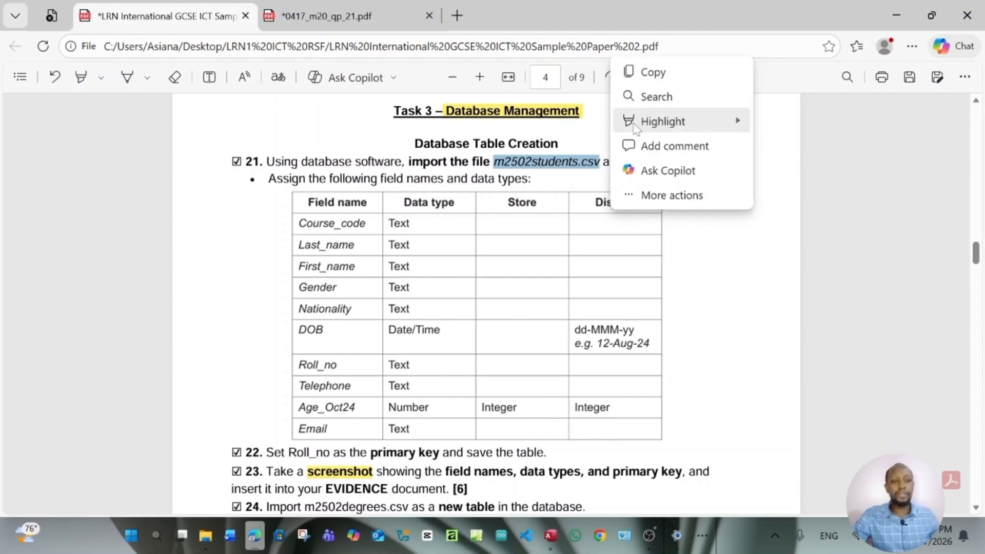
pyautogui.moveTo(636, 127)
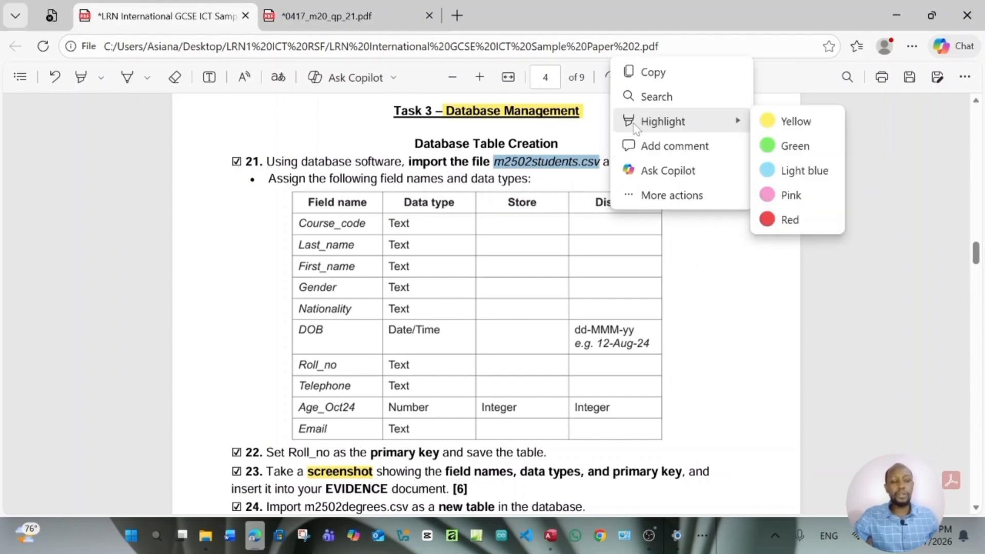
pyautogui.click(812, 199)
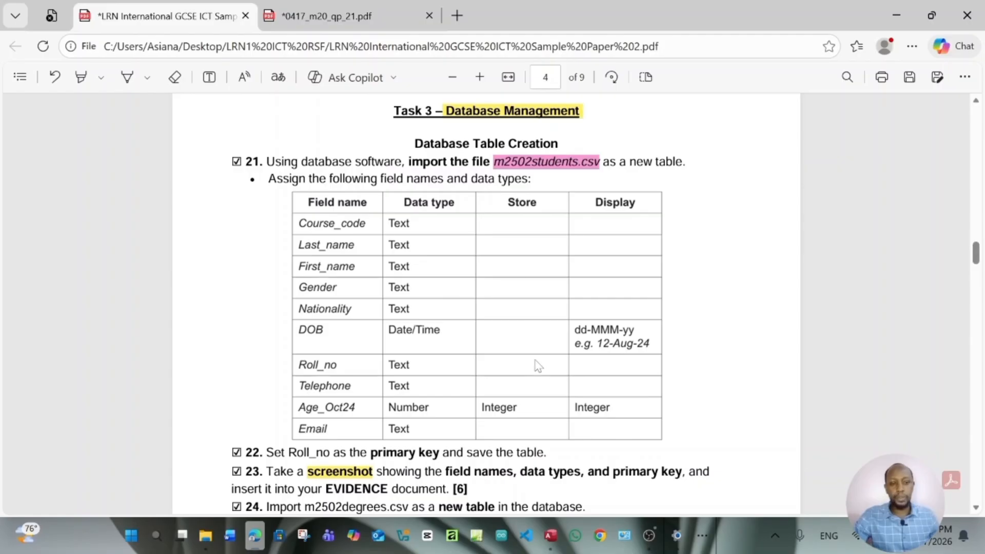
pyautogui.click(551, 535)
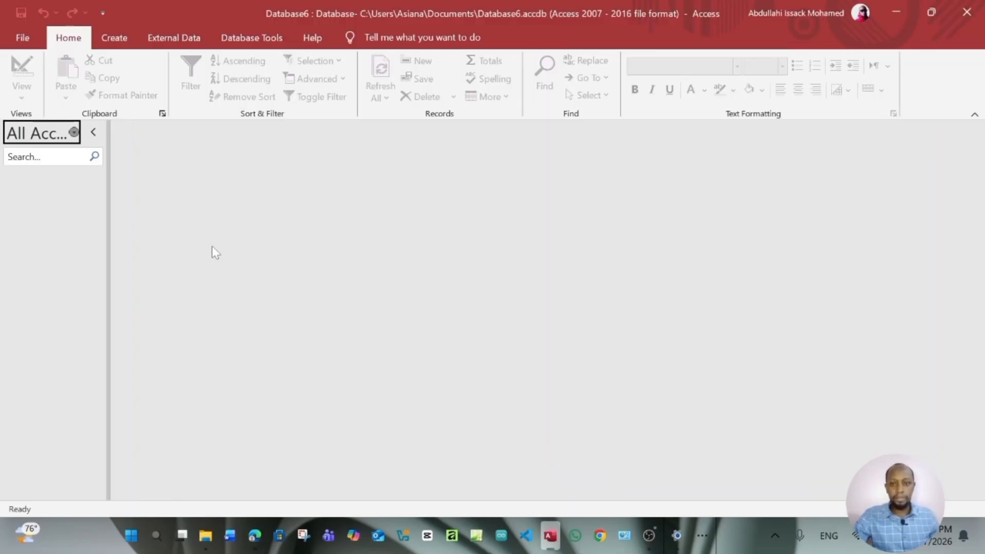
# Start a Text File import from External Data > New Data Source > From File
pyautogui.click(175, 40)
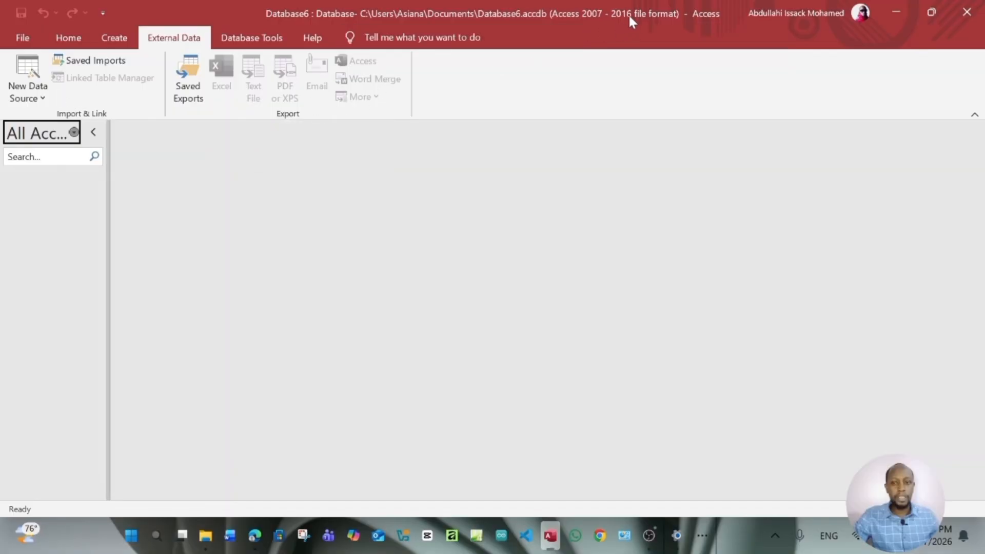
pyautogui.click(40, 103)
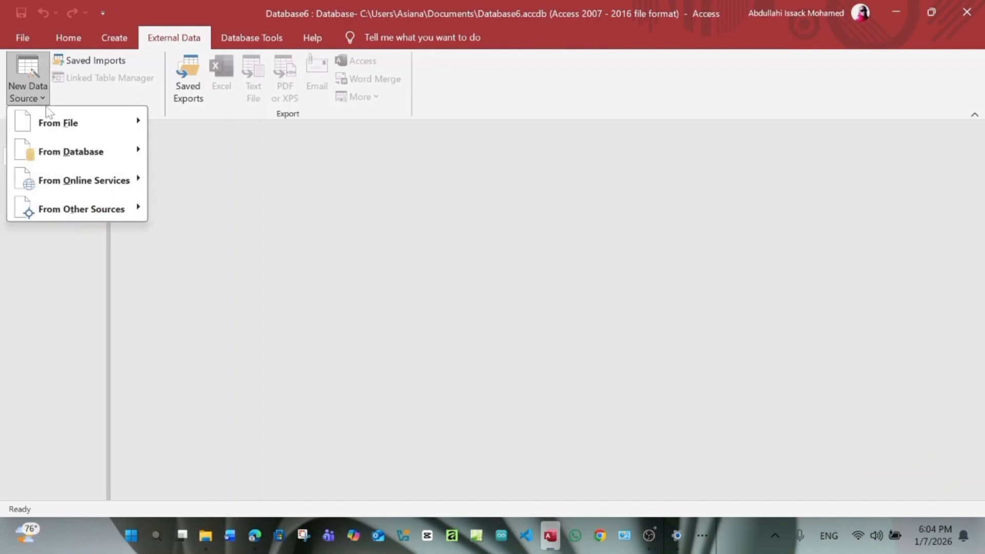
pyautogui.moveTo(58, 125)
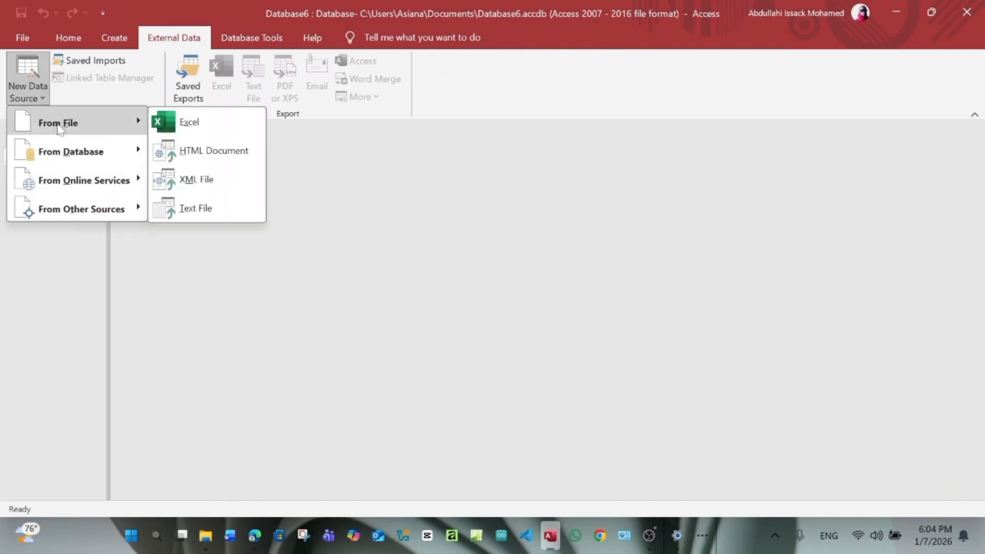
pyautogui.click(214, 207)
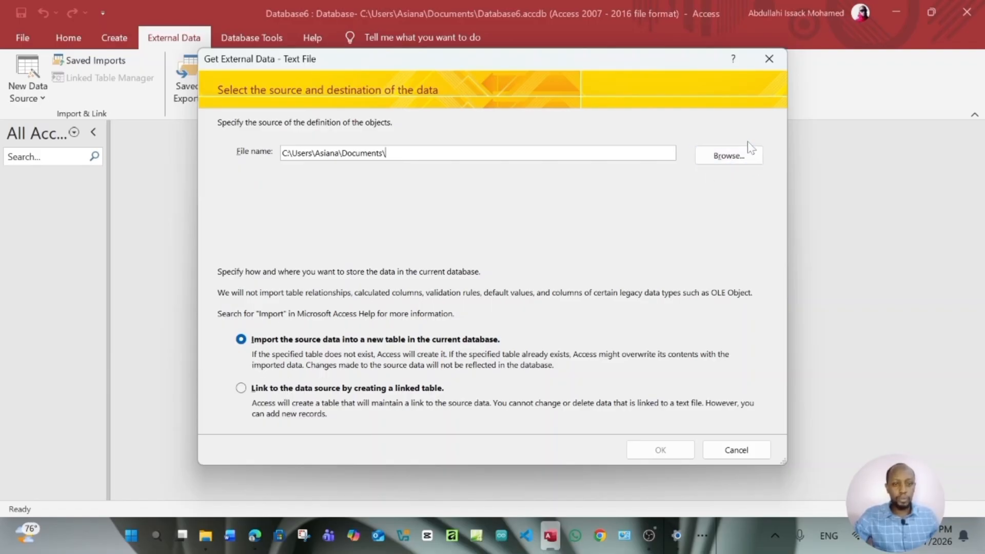
# Choose Desktop > LRN1 ICT RSF > Source Documents Paper 2 > m2502students.csv for import into a new table
pyautogui.click(738, 160)
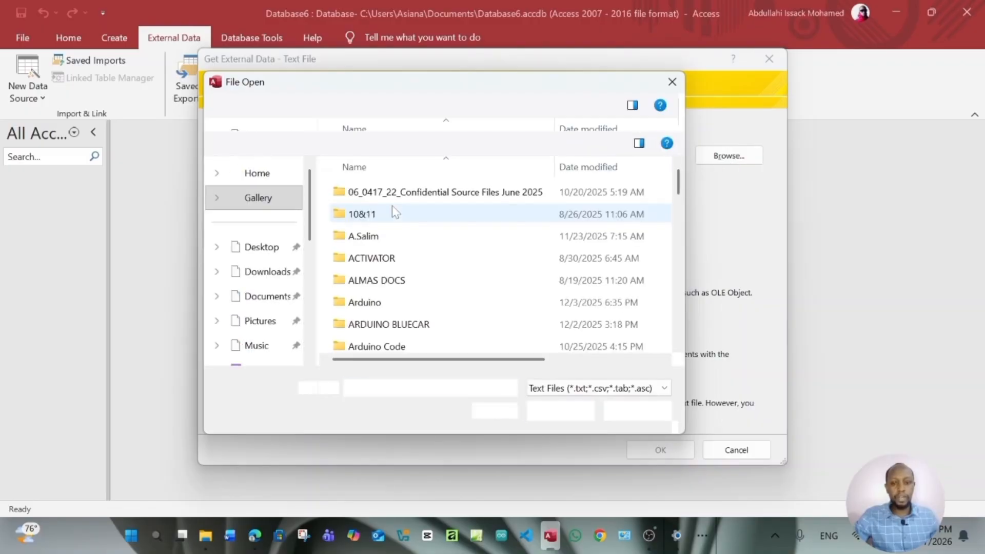
pyautogui.click(262, 219)
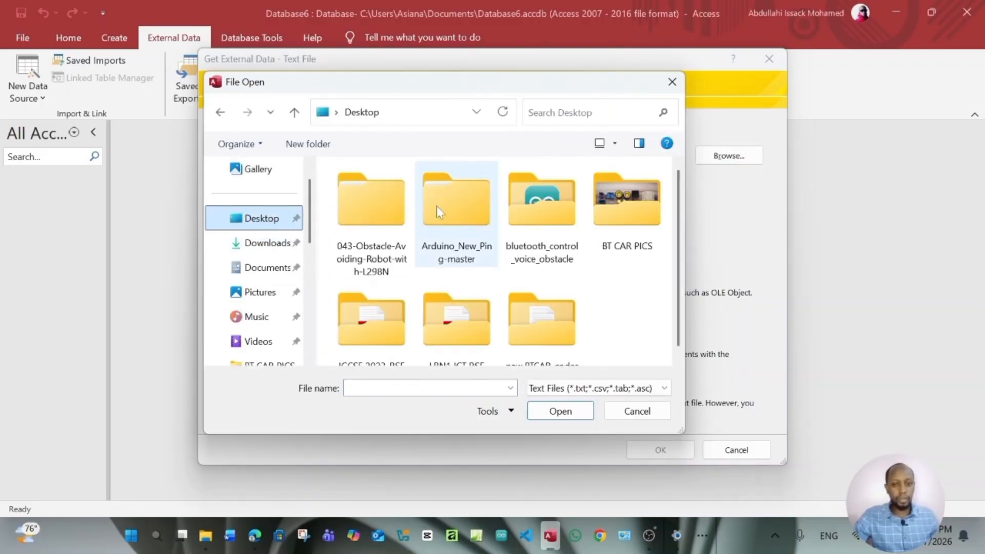
pyautogui.scroll(-1, 472, 223)
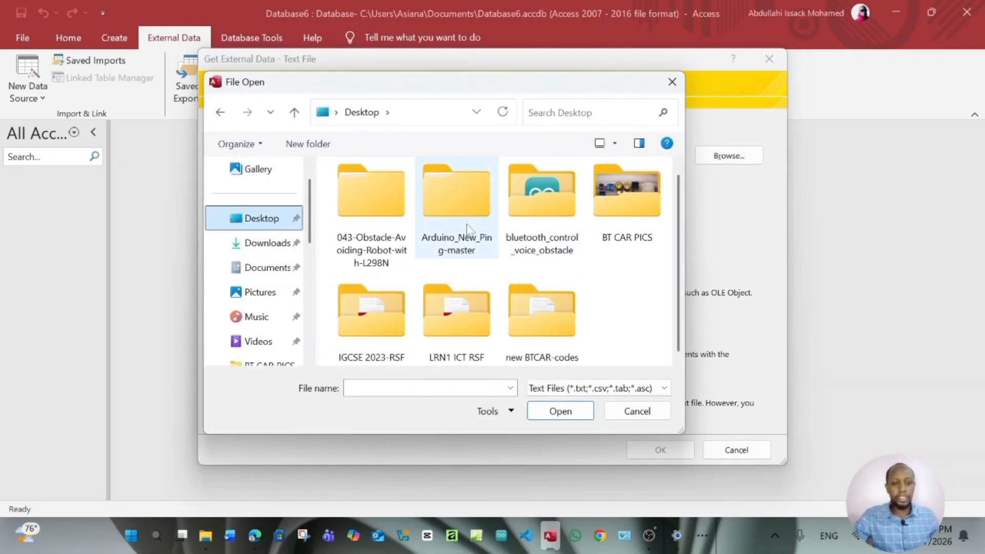
pyautogui.doubleClick(467, 328)
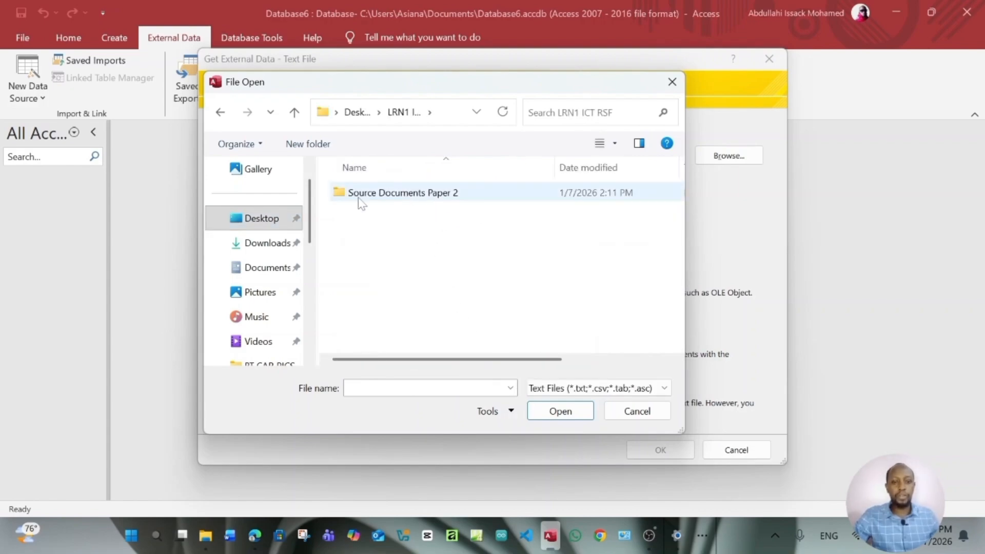
pyautogui.doubleClick(406, 199)
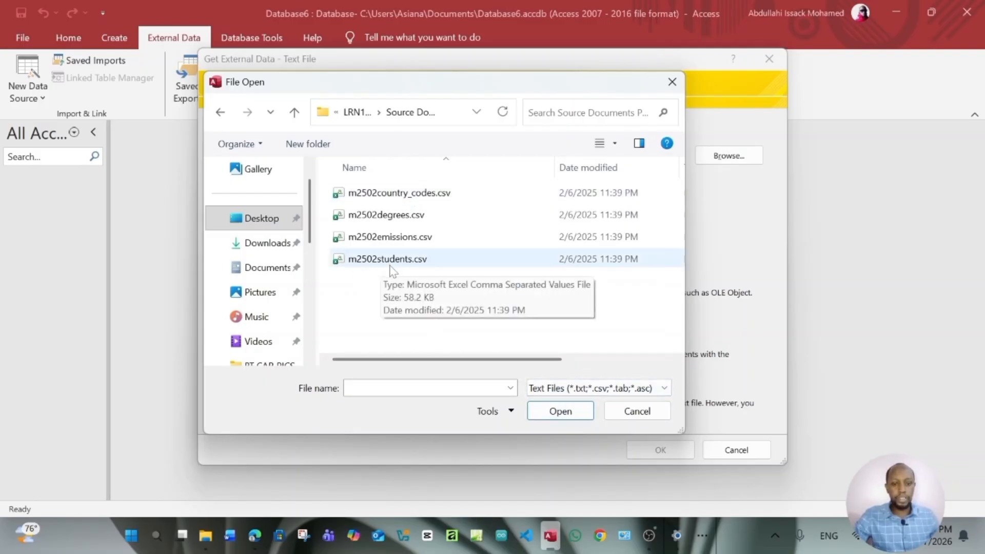
pyautogui.click(408, 262)
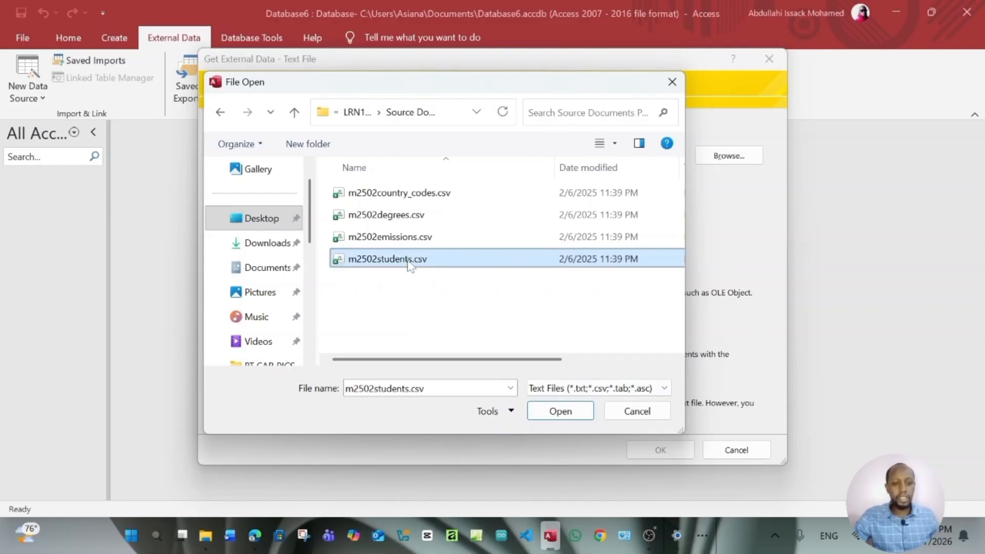
pyautogui.click(560, 411)
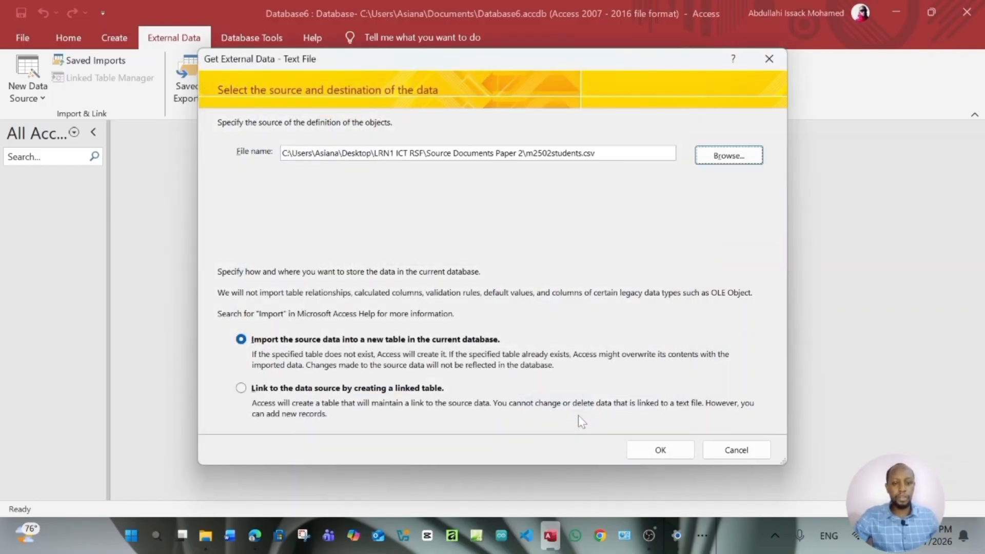
pyautogui.click(661, 449)
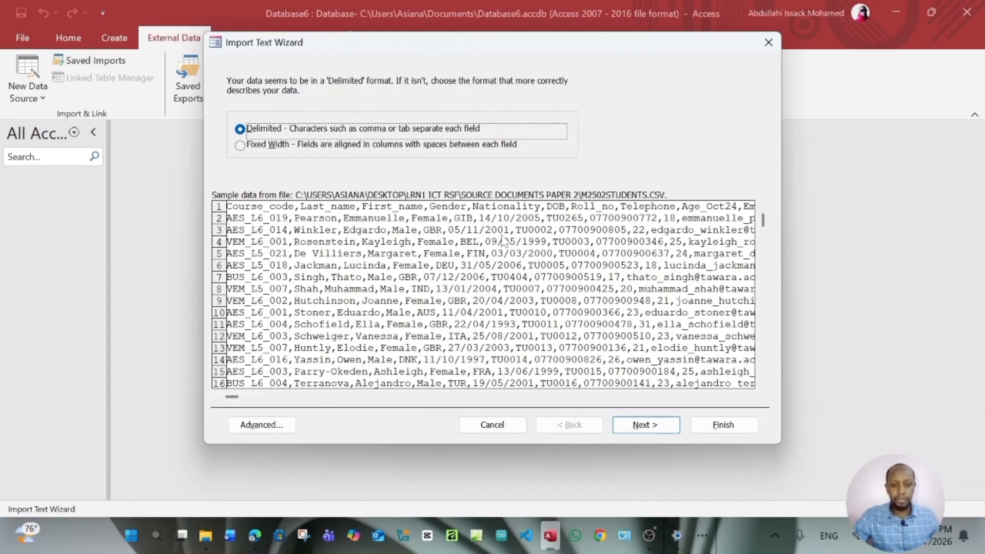
# Keep the delimited format and use the first row as field names
pyautogui.click(656, 427)
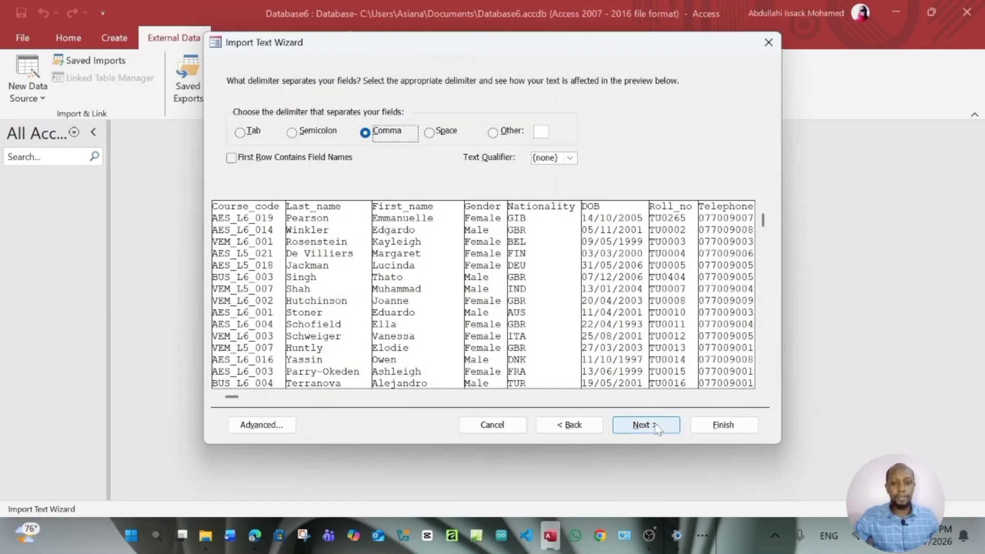
pyautogui.click(232, 158)
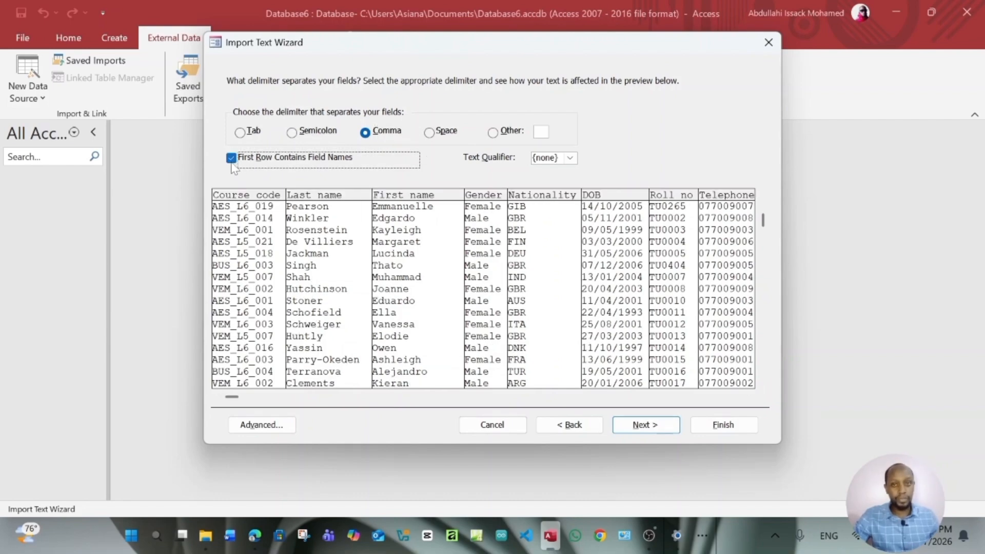
pyautogui.click(650, 428)
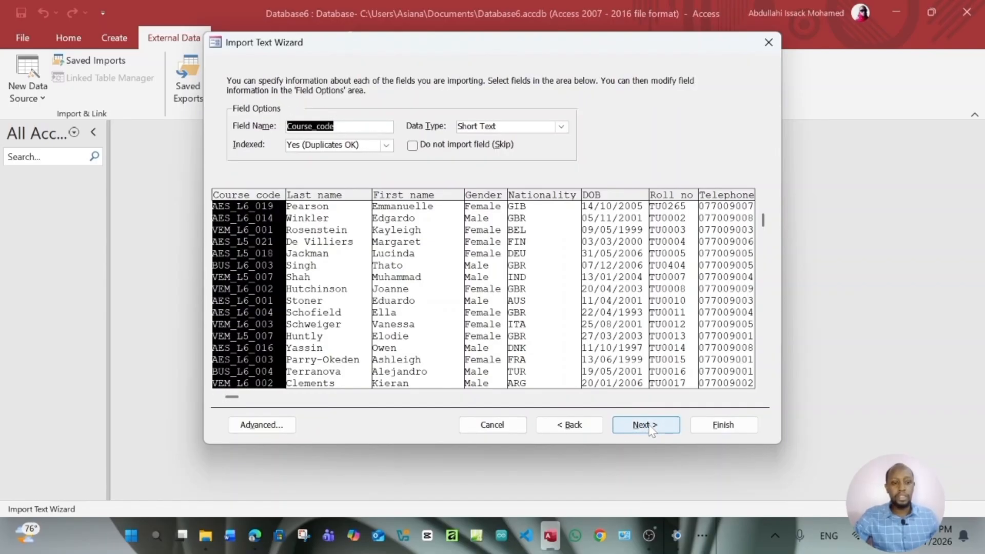
pyautogui.click(645, 425)
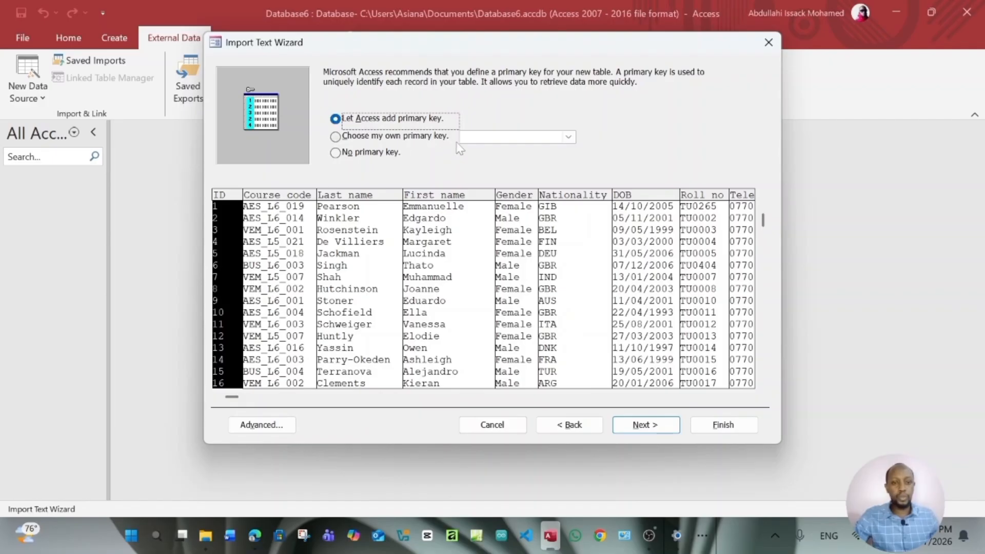
# Check the exam paper, then set Roll_no as the table's own primary key
pyautogui.click(340, 138)
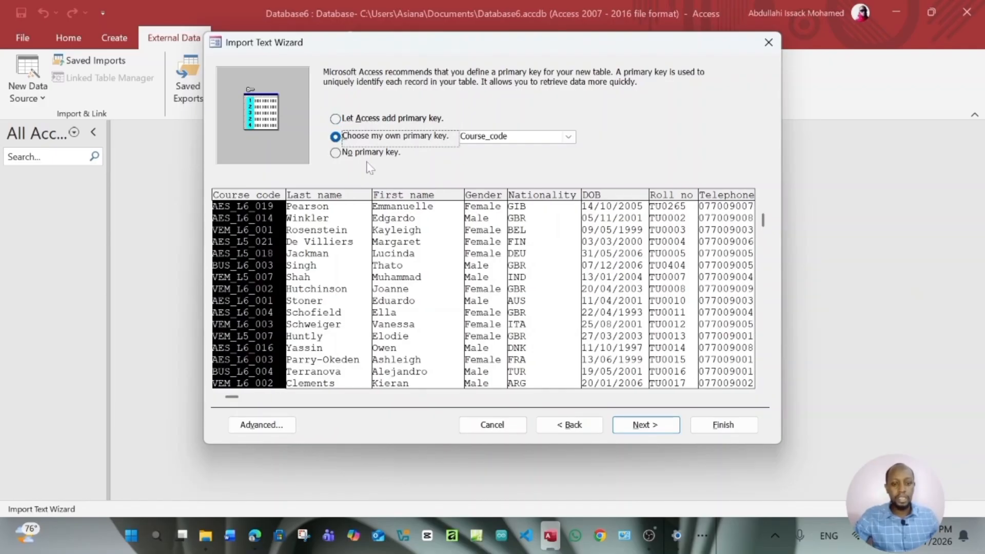
pyautogui.moveTo(254, 535)
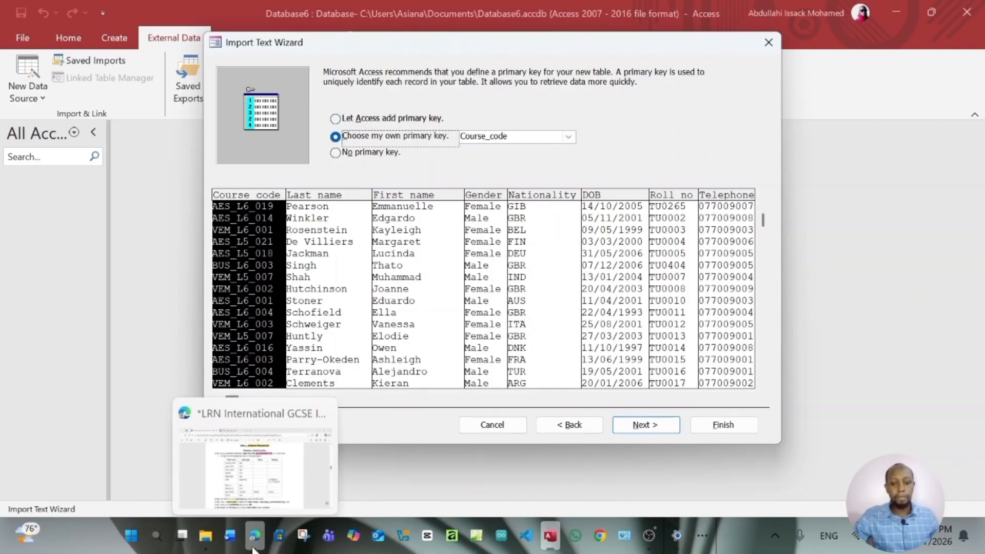
pyautogui.click(257, 451)
pyautogui.scroll(-3, 373, 251)
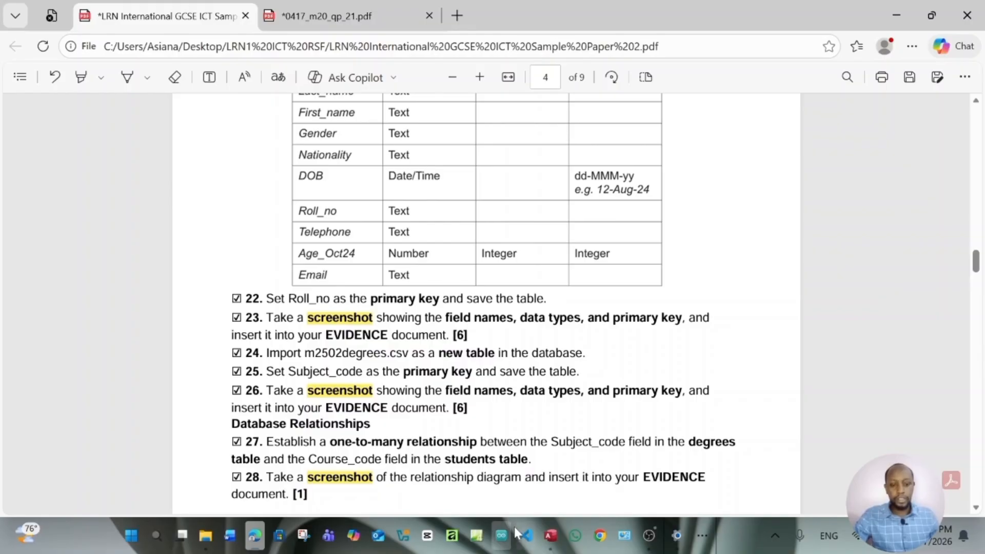
pyautogui.click(551, 537)
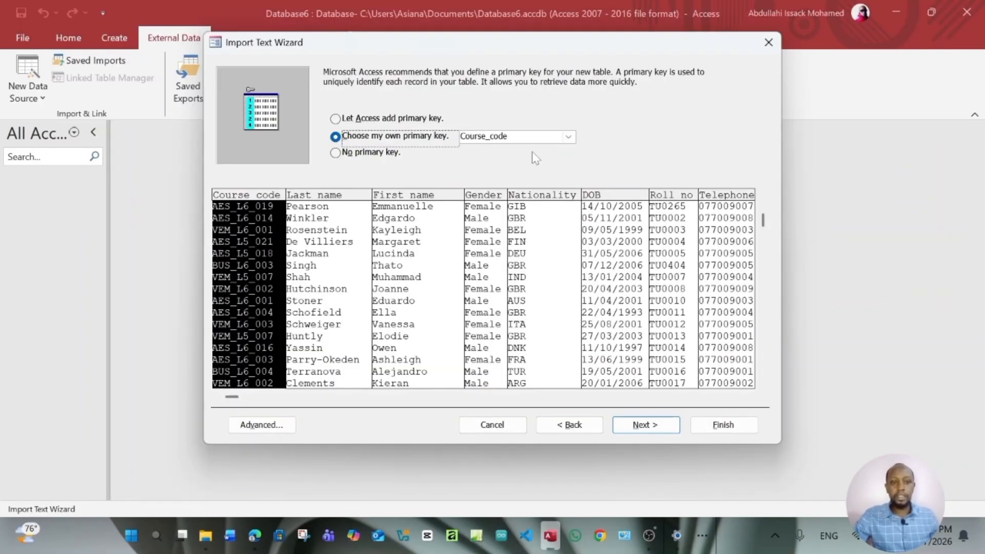
pyautogui.click(568, 136)
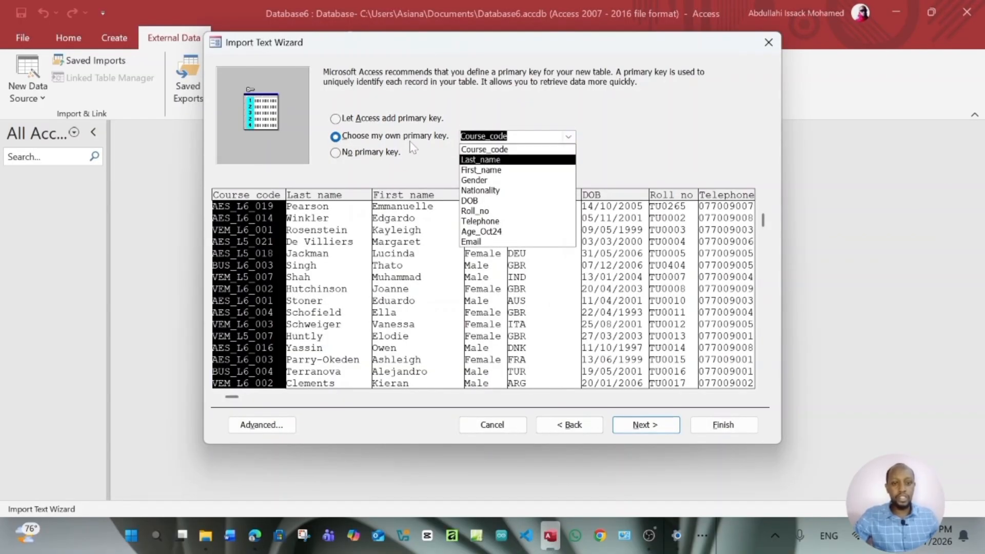
pyautogui.click(482, 212)
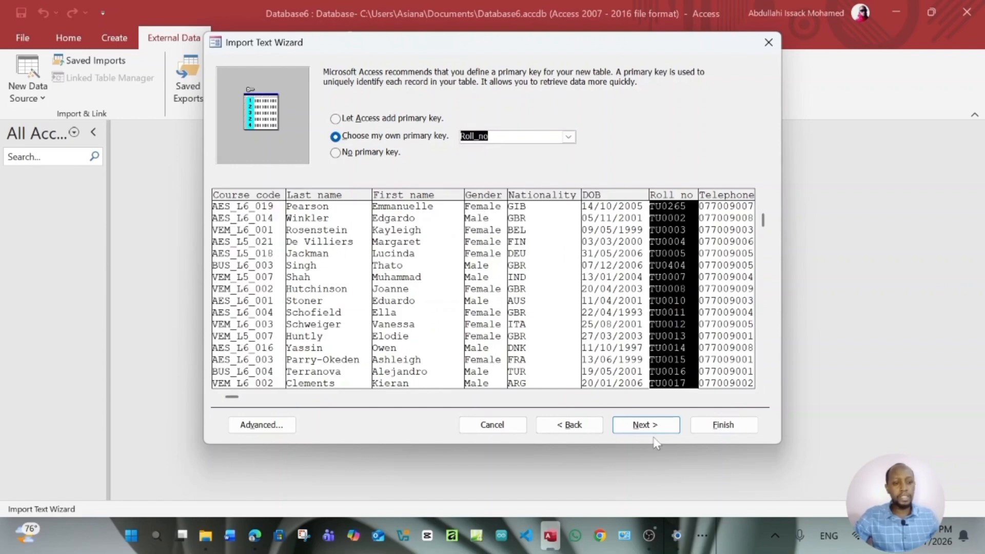
pyautogui.click(649, 429)
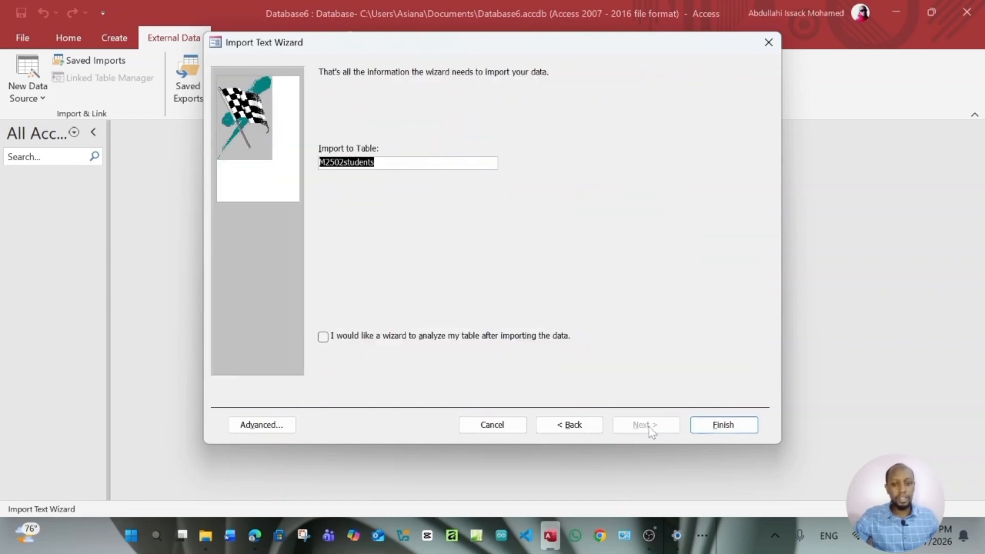
# Finish the import into M2502students and open it and the m2502students_ImportErrors table
pyautogui.click(720, 426)
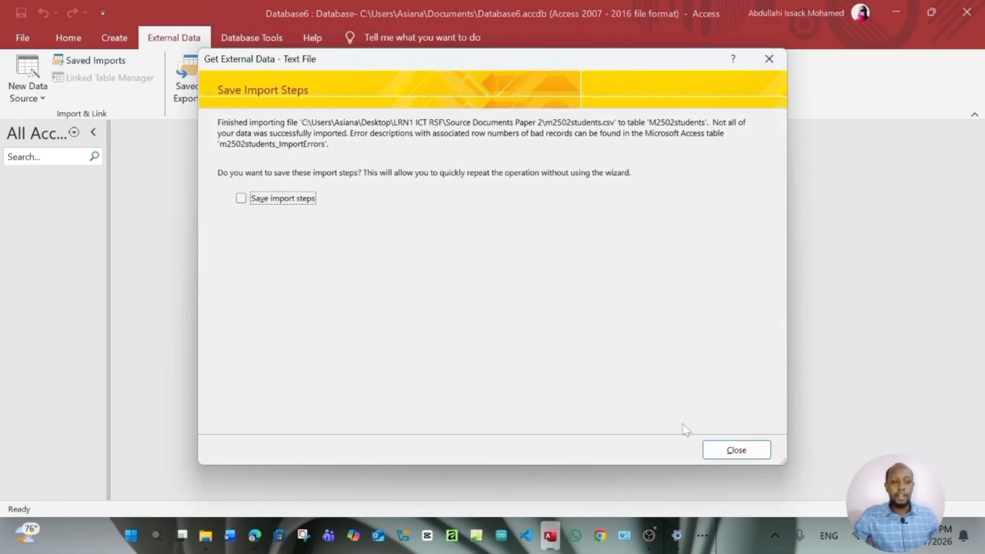
pyautogui.click(743, 451)
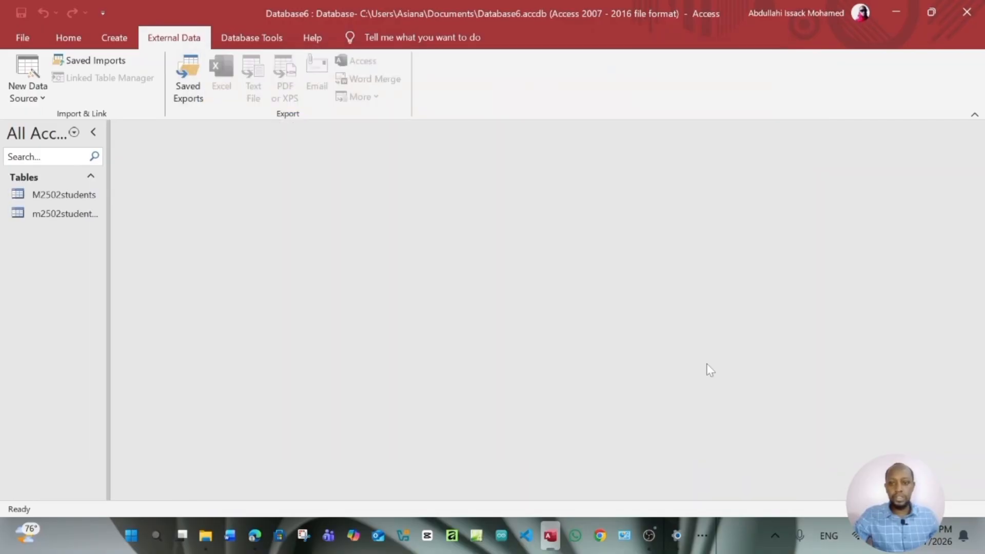
pyautogui.doubleClick(72, 199)
pyautogui.click(76, 216)
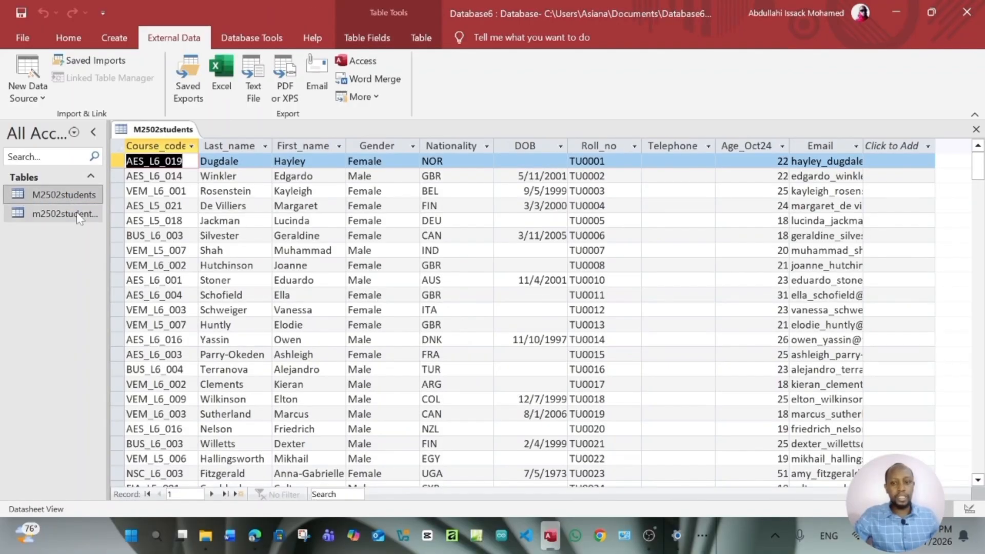
pyautogui.doubleClick(77, 216)
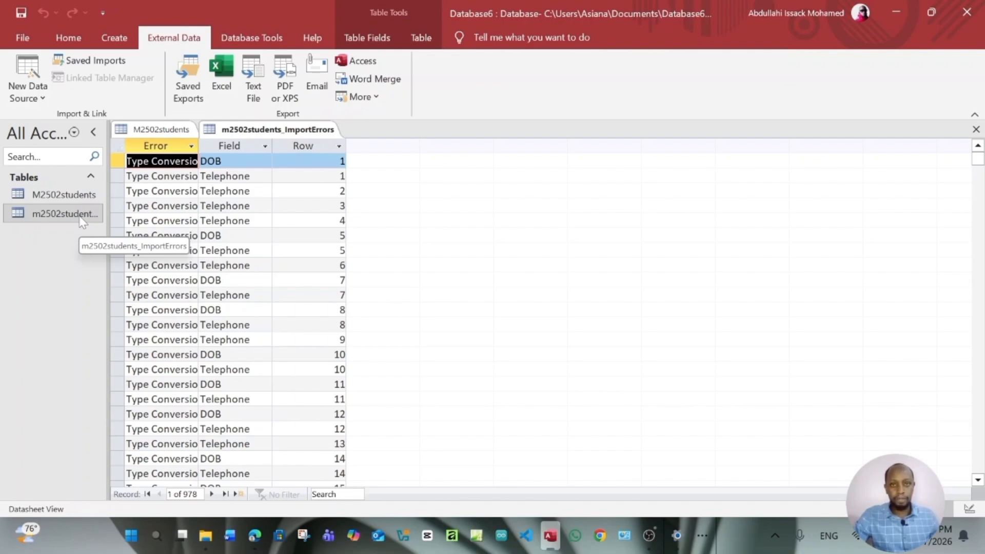
# Close the import errors view and delete the m2502students_ImportErrors table
pyautogui.rightClick(257, 130)
pyautogui.click(284, 155)
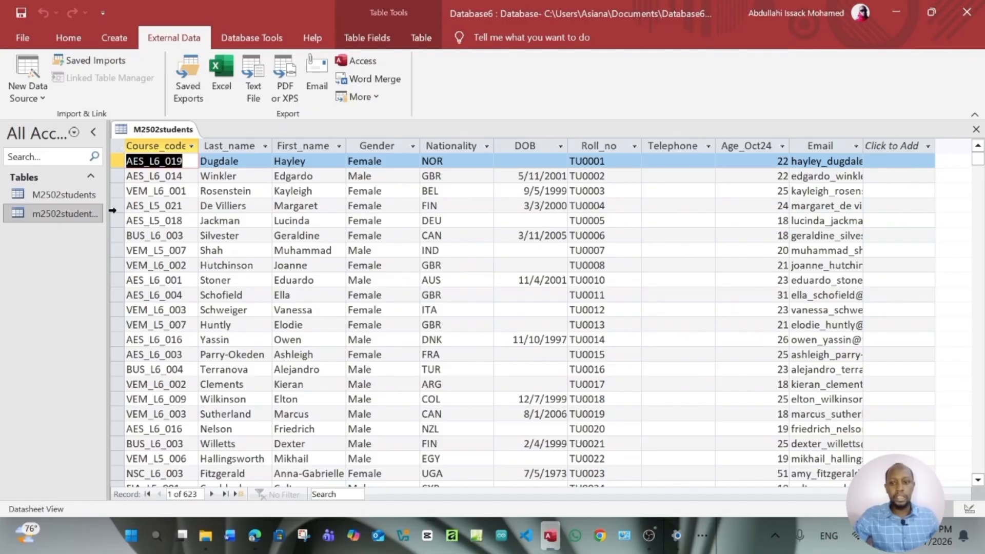
pyautogui.rightClick(81, 218)
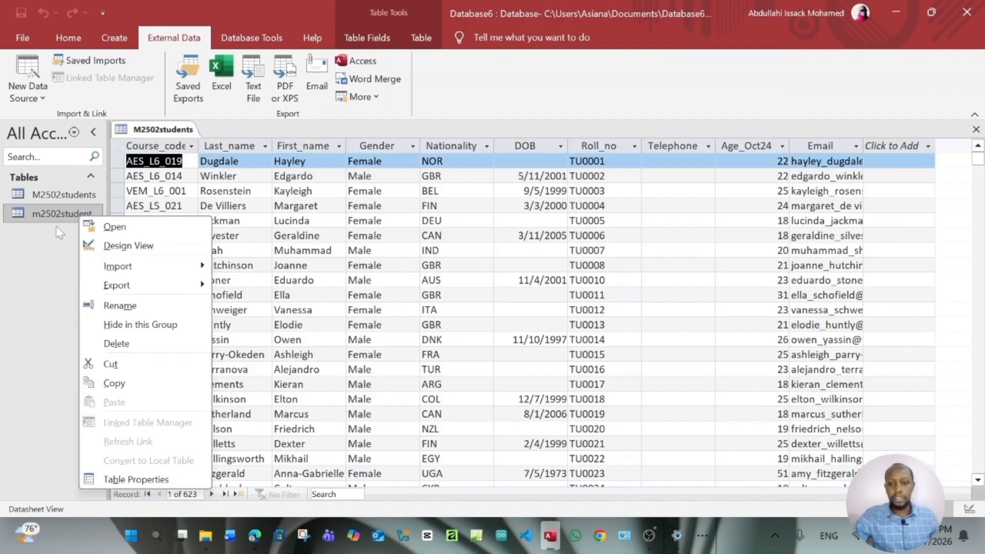
pyautogui.click(117, 343)
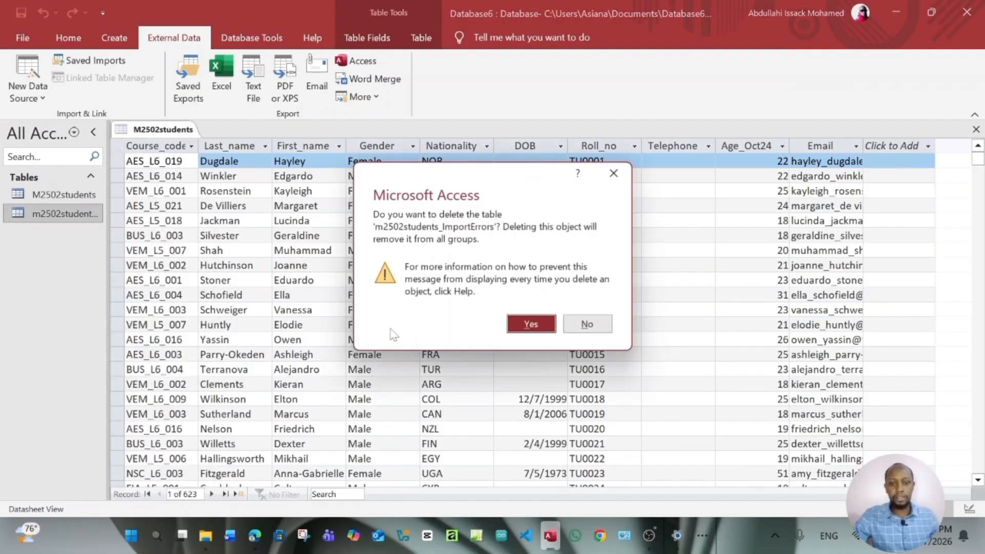
pyautogui.click(531, 324)
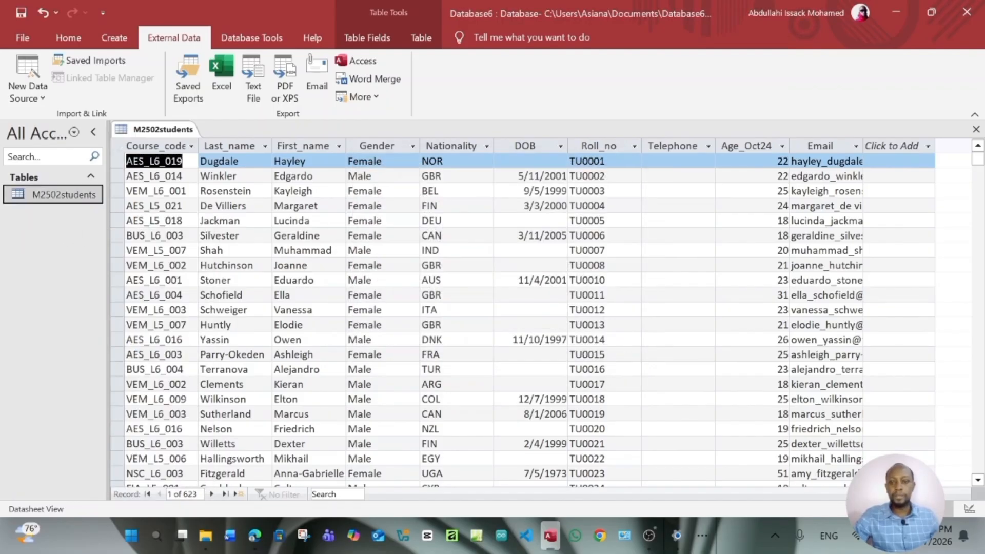
# Open M2502students, check the task in the exam paper, then switch the table to Design View
pyautogui.doubleClick(81, 196)
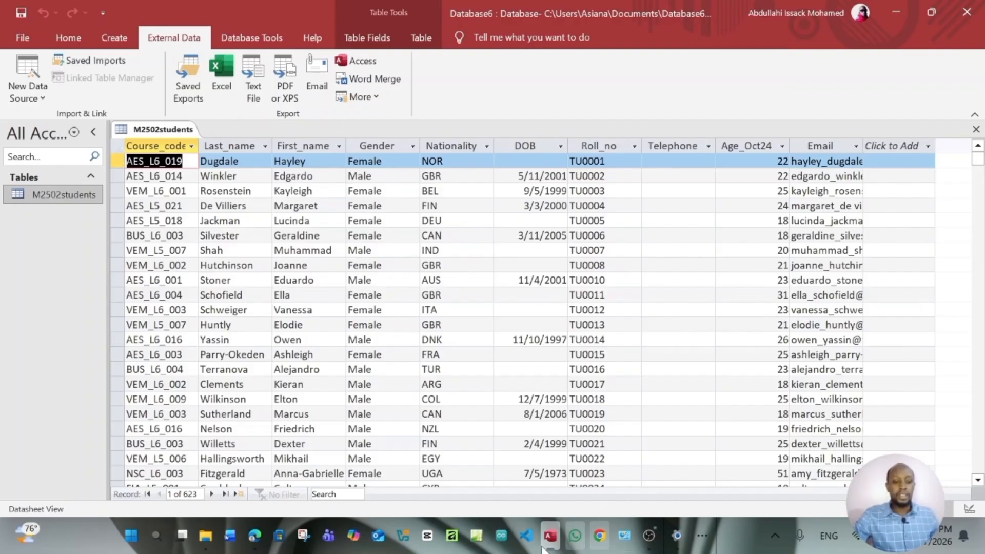
pyautogui.click(253, 542)
pyautogui.scroll(3, 456, 373)
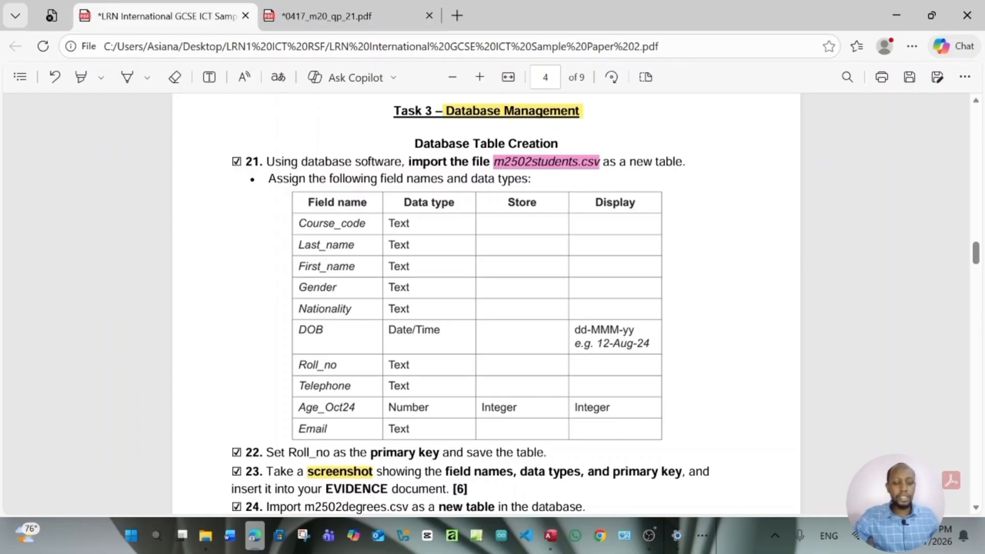
pyautogui.click(550, 536)
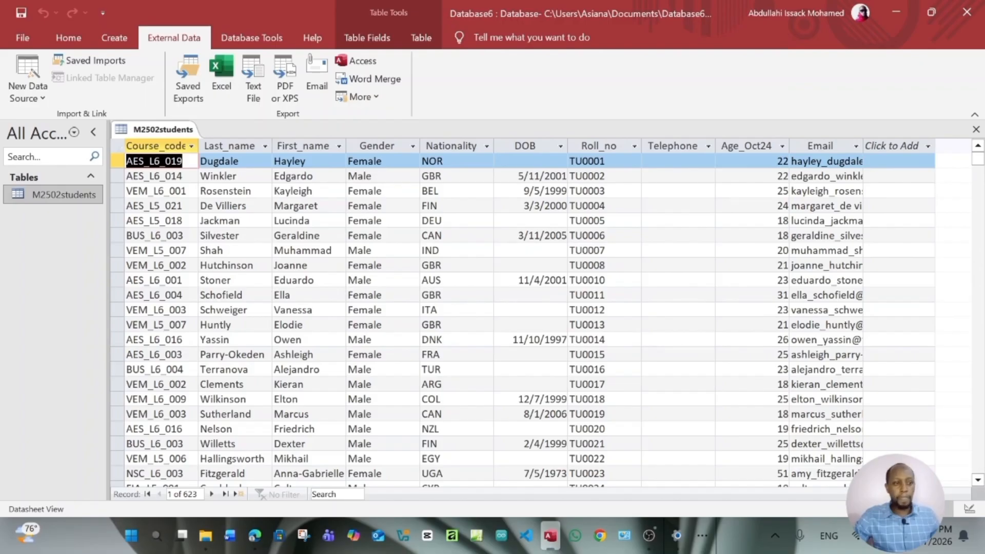
pyautogui.click(969, 510)
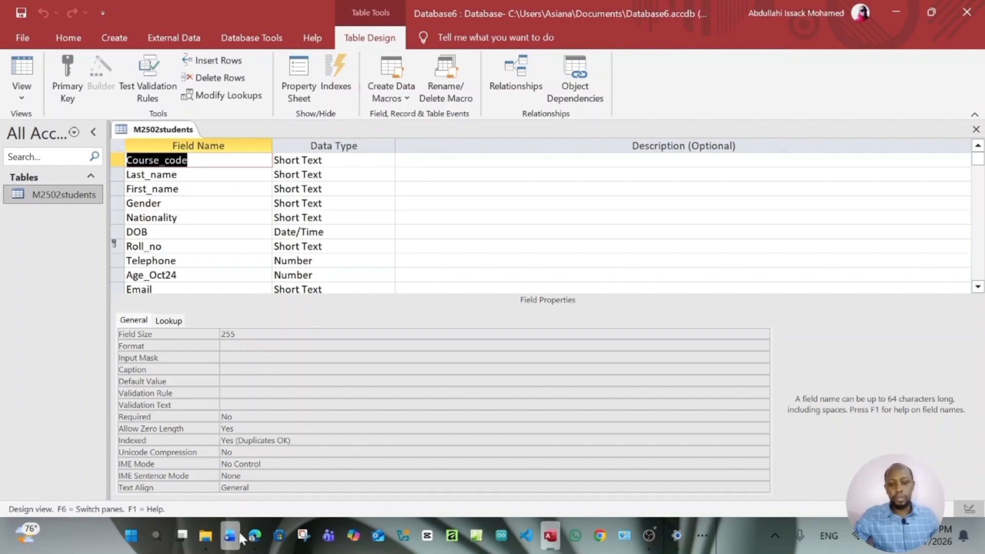
pyautogui.moveTo(261, 538)
pyautogui.click(255, 492)
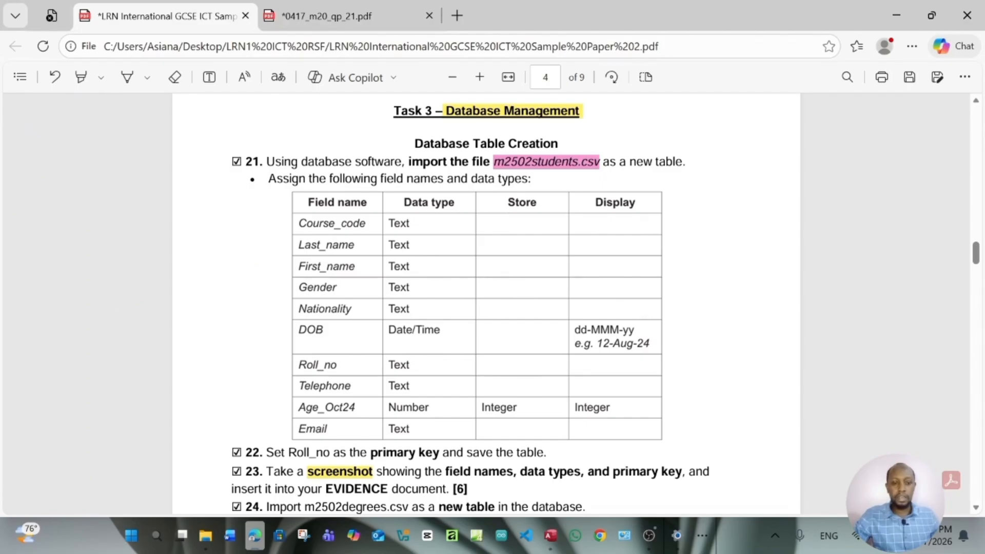
pyautogui.click(549, 536)
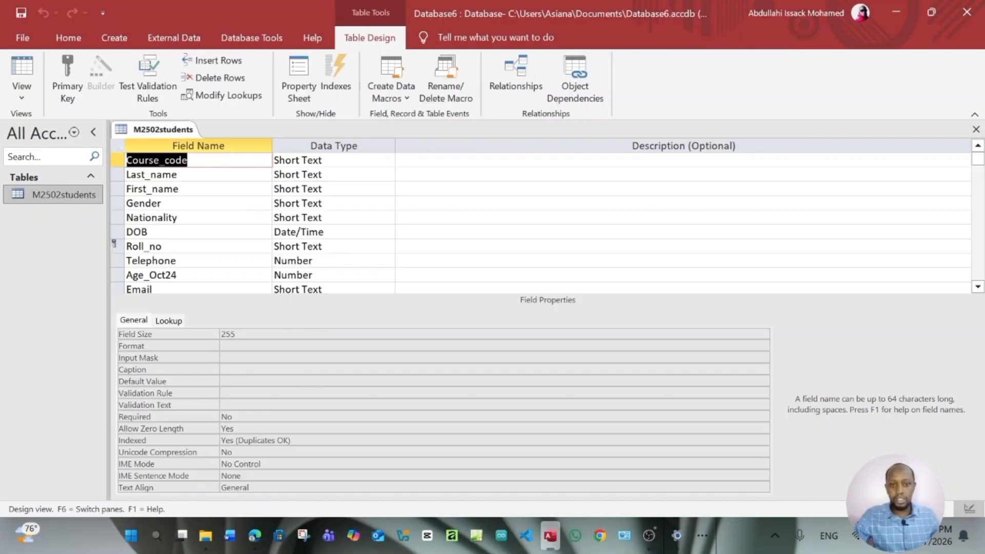
pyautogui.click(254, 547)
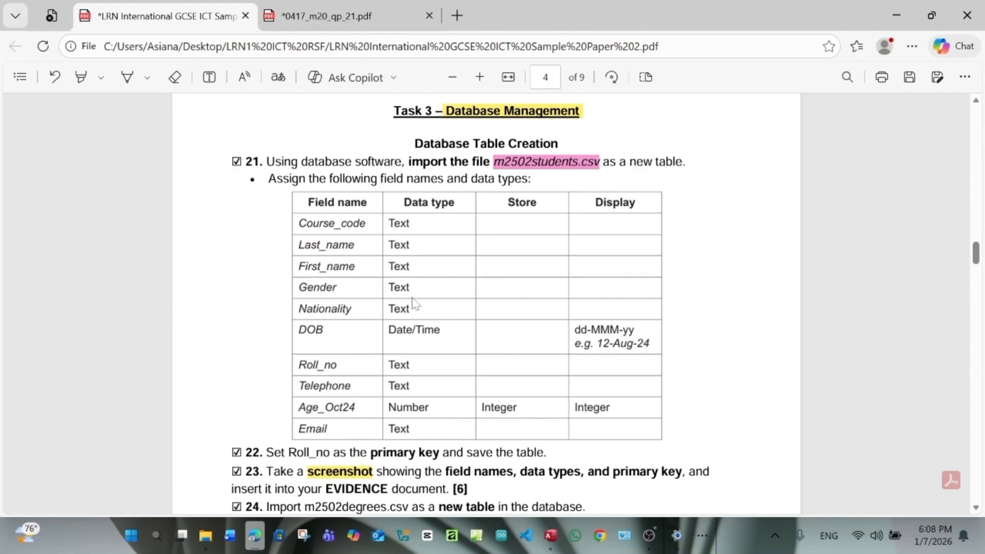
pyautogui.scroll(-3, 416, 304)
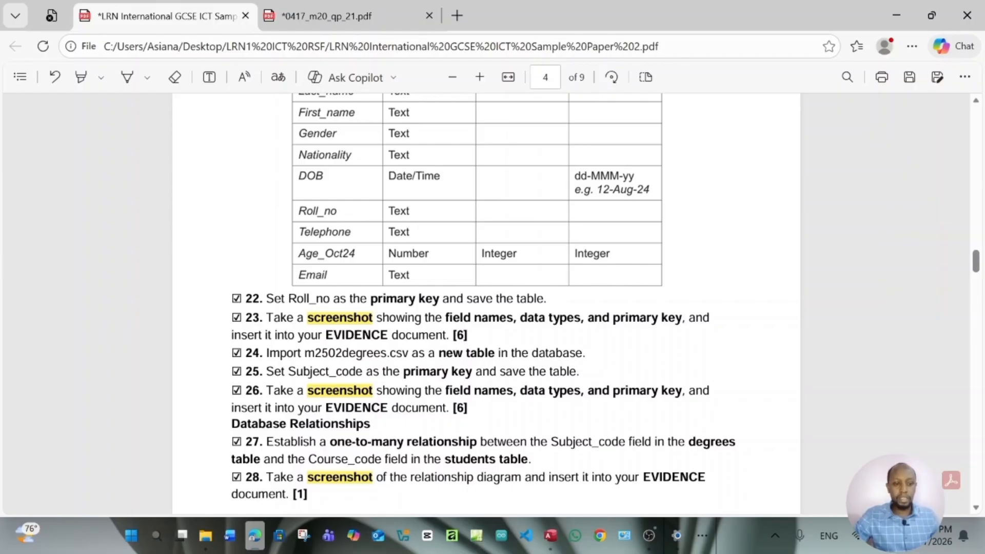
pyautogui.click(551, 535)
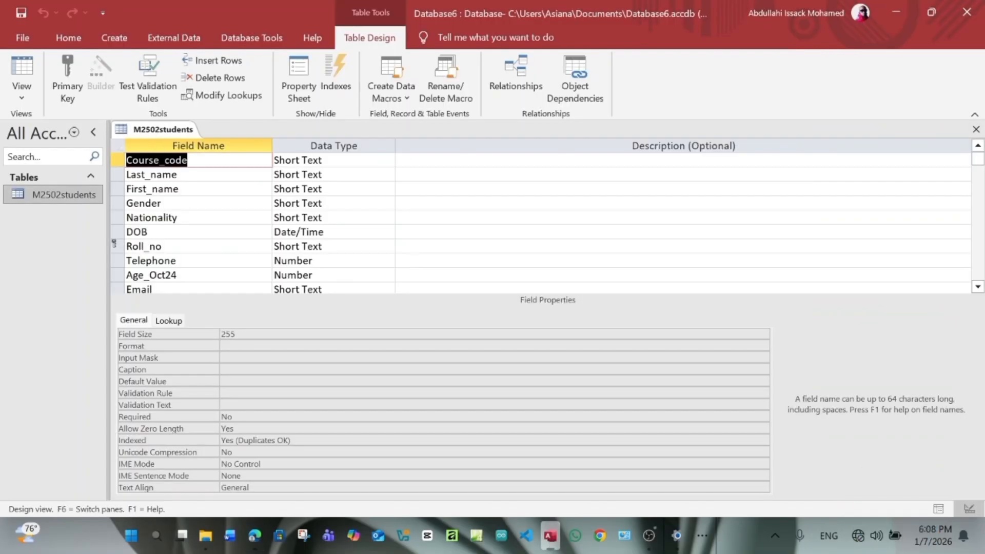
# Capture the M2502students field names and data types grid with Snipping Tool
pyautogui.click(303, 536)
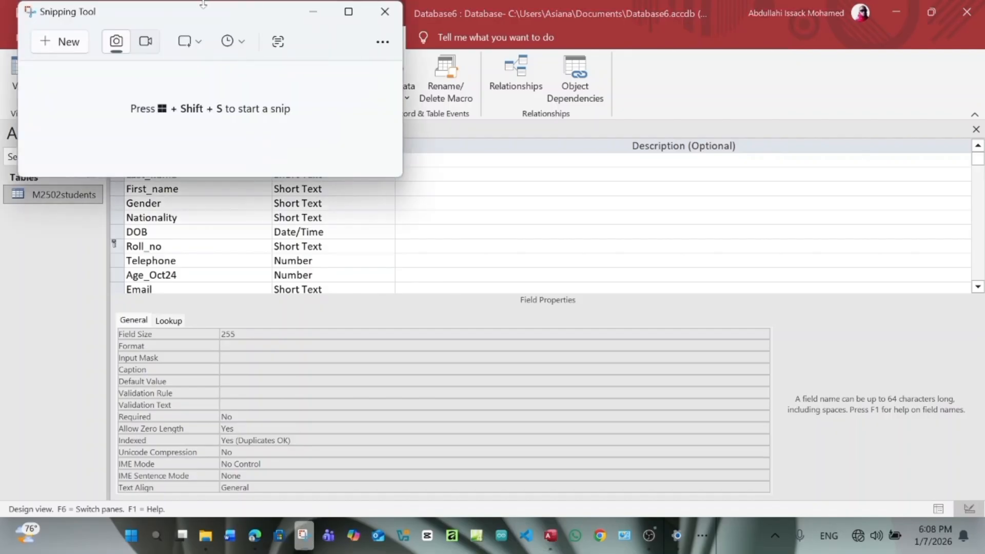
pyautogui.moveTo(204, 11); pyautogui.dragTo(719, 128)
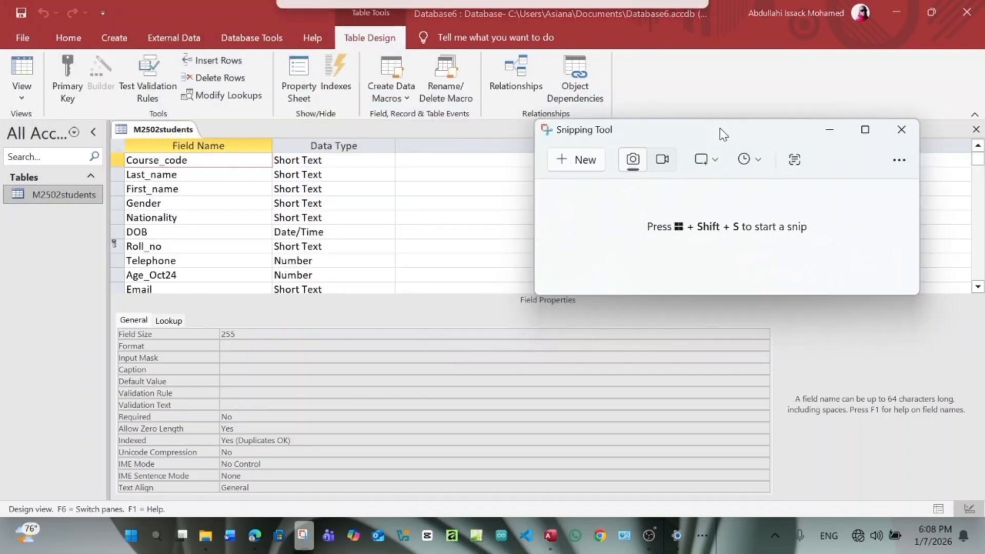
pyautogui.click(574, 163)
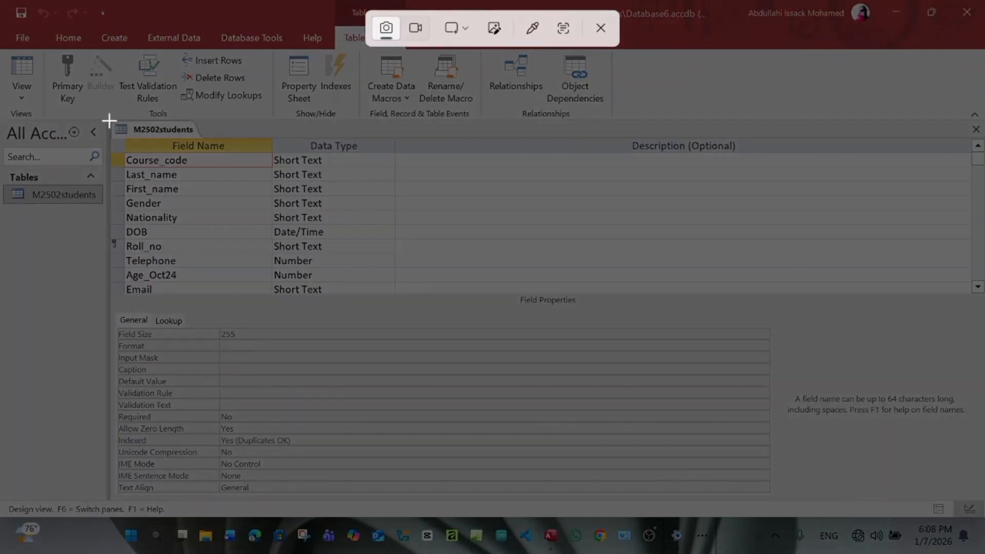
pyautogui.moveTo(109, 121); pyautogui.dragTo(400, 298)
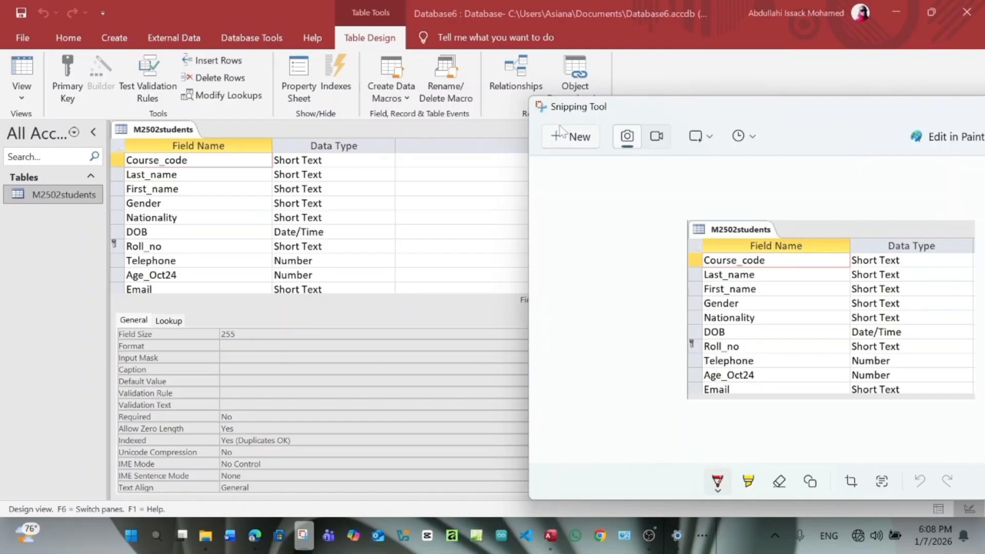
# Save the capture as a PNG on the Desktop
pyautogui.moveTo(895, 115); pyautogui.dragTo(651, 74)
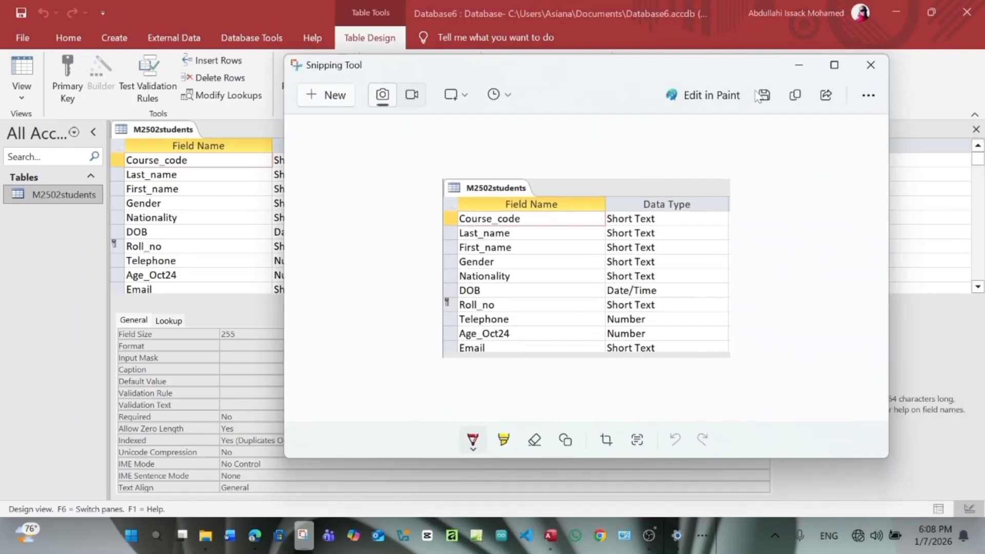
pyautogui.click(764, 96)
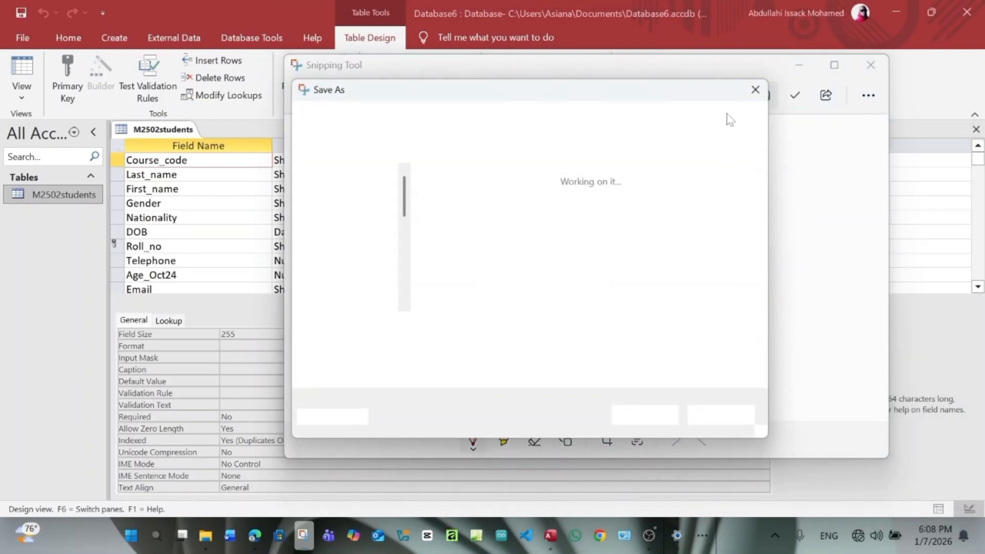
pyautogui.click(376, 228)
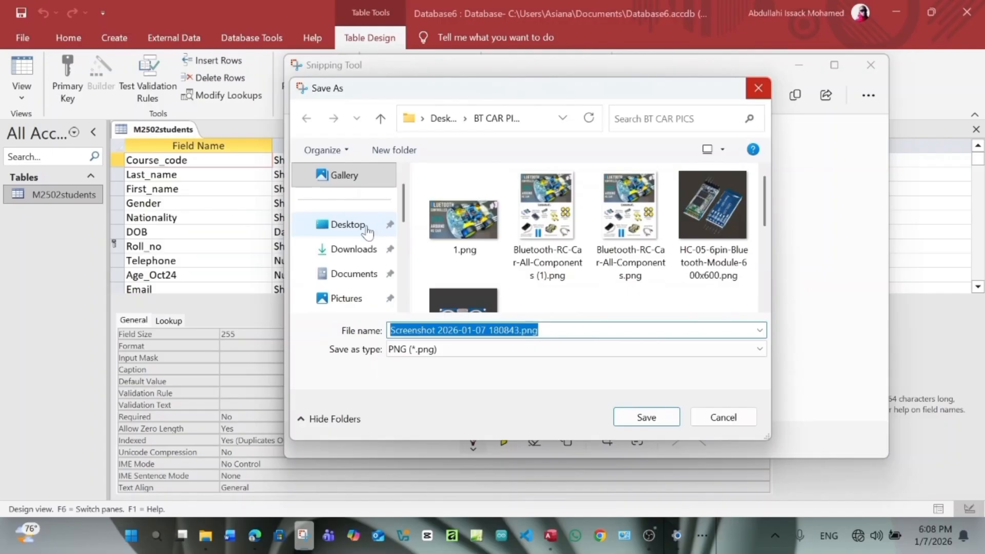
pyautogui.click(638, 417)
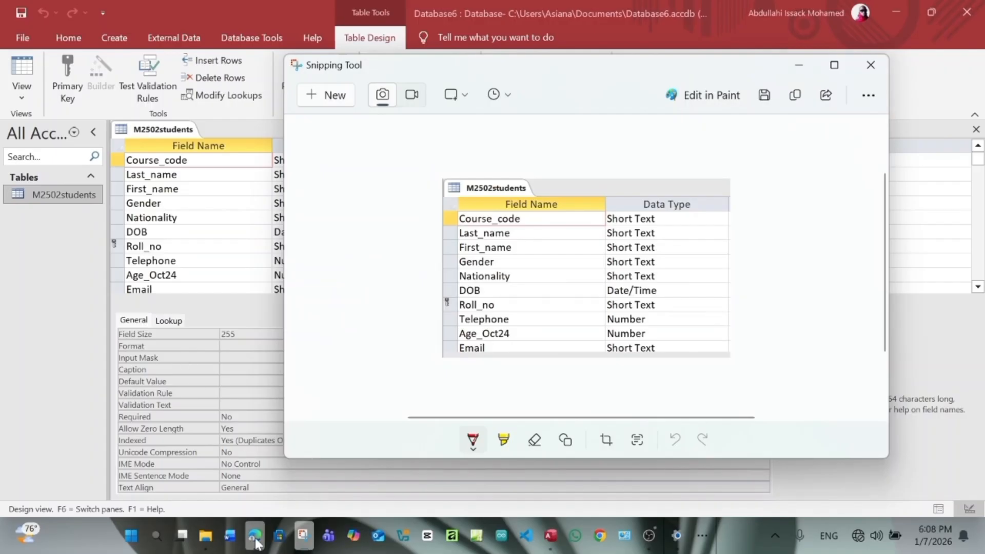
# Open m2502evidence.rtf from the Source Documents Paper 2 folder with Word
pyautogui.moveTo(255, 536)
pyautogui.click(247, 481)
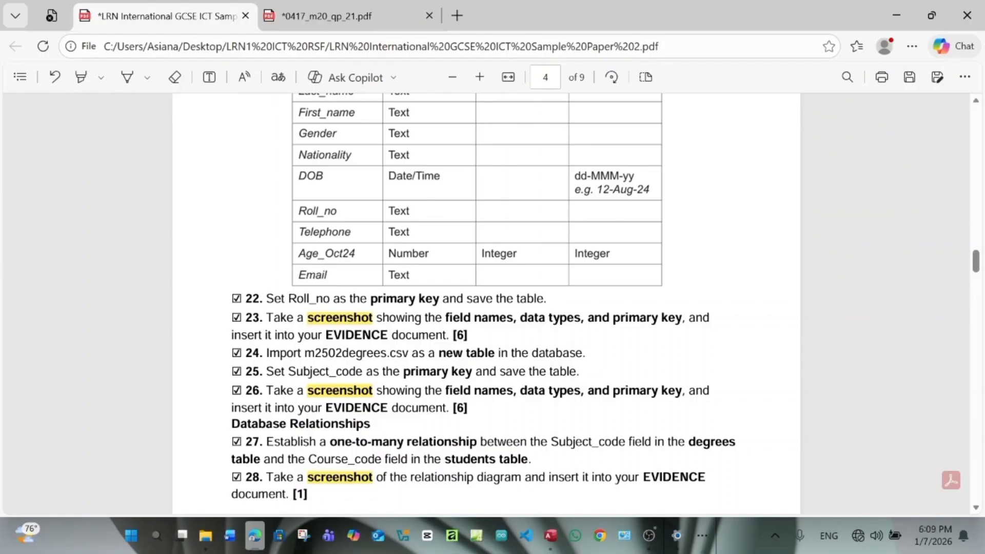
pyautogui.moveTo(206, 535)
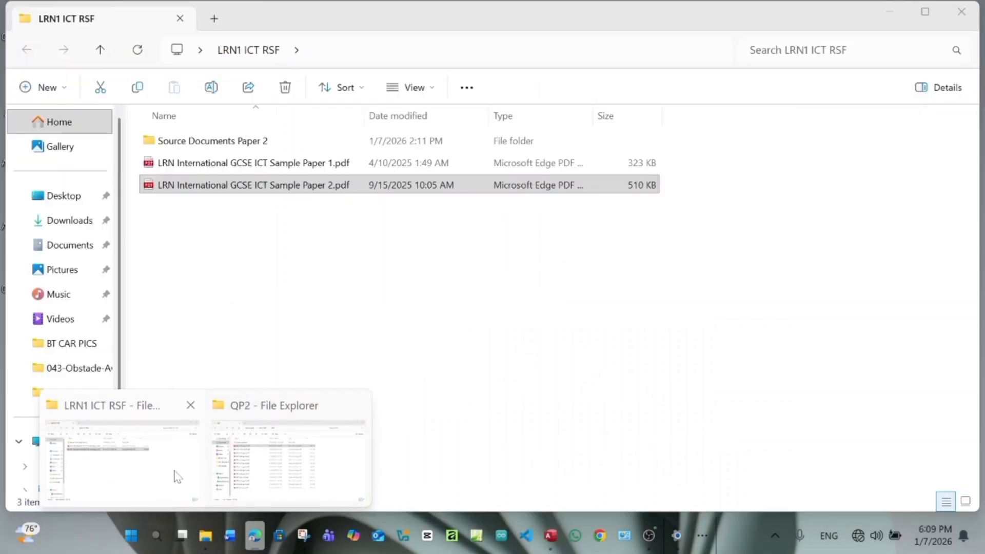
pyautogui.click(177, 477)
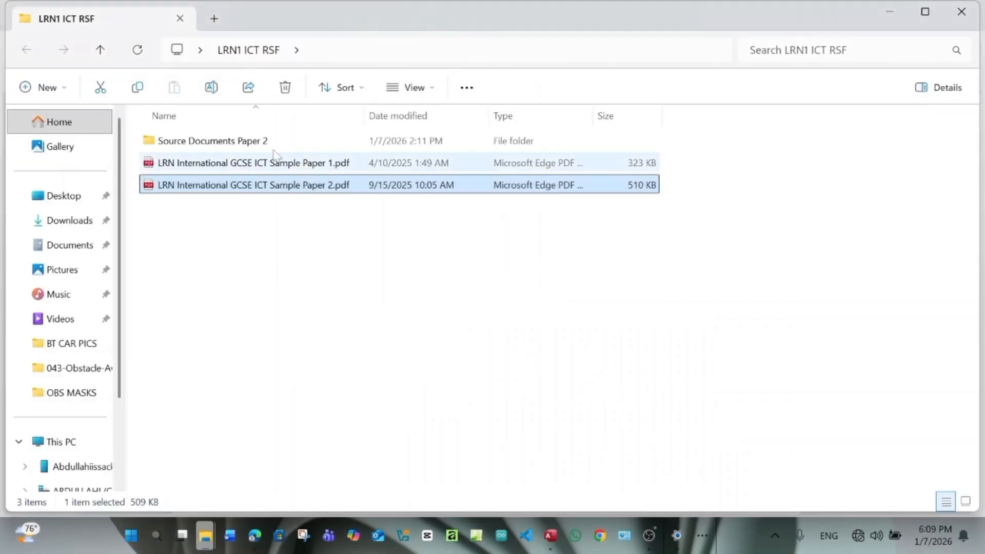
pyautogui.doubleClick(222, 145)
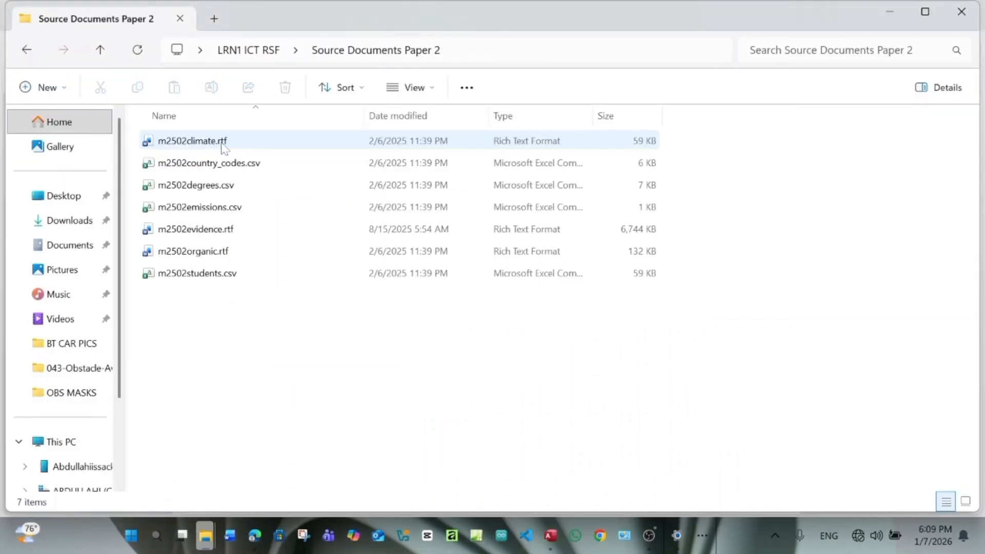
pyautogui.rightClick(207, 233)
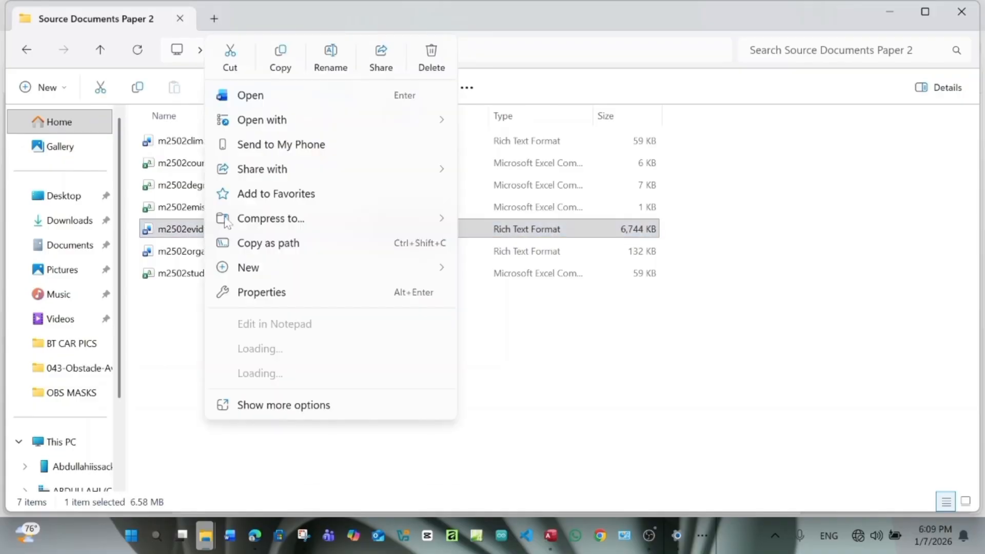
pyautogui.moveTo(385, 125)
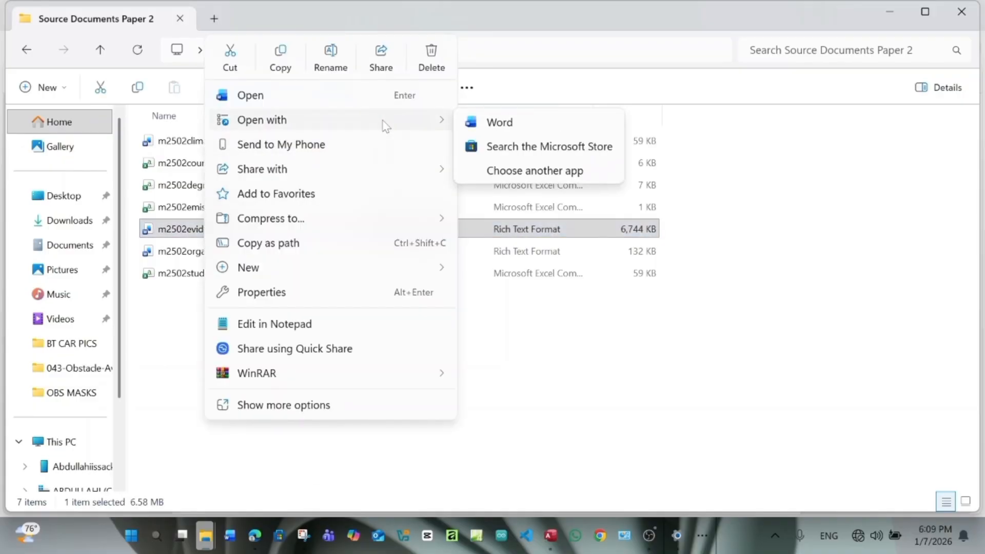
pyautogui.click(500, 125)
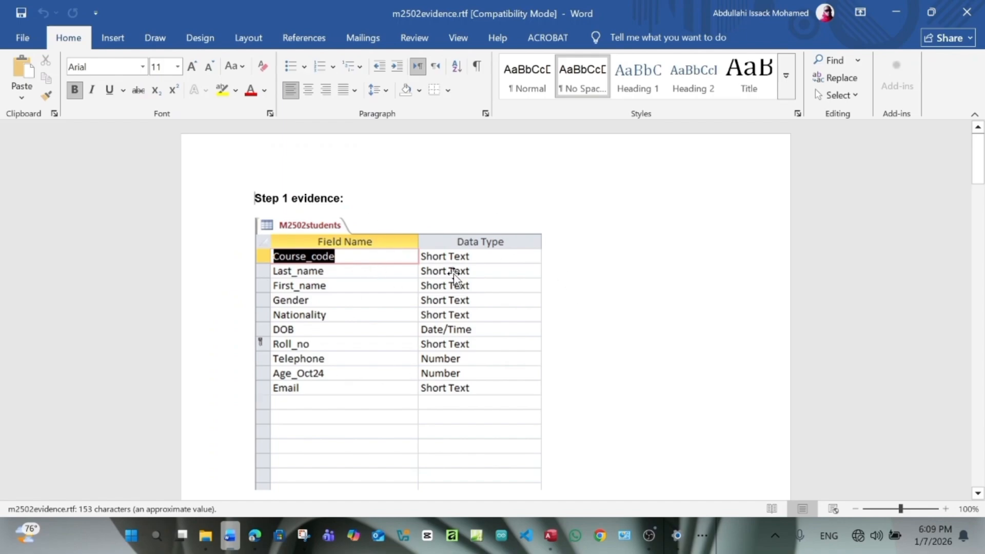
# Insert a blank line above the Step 1 evidence heading in the evidence document
pyautogui.press('Return')
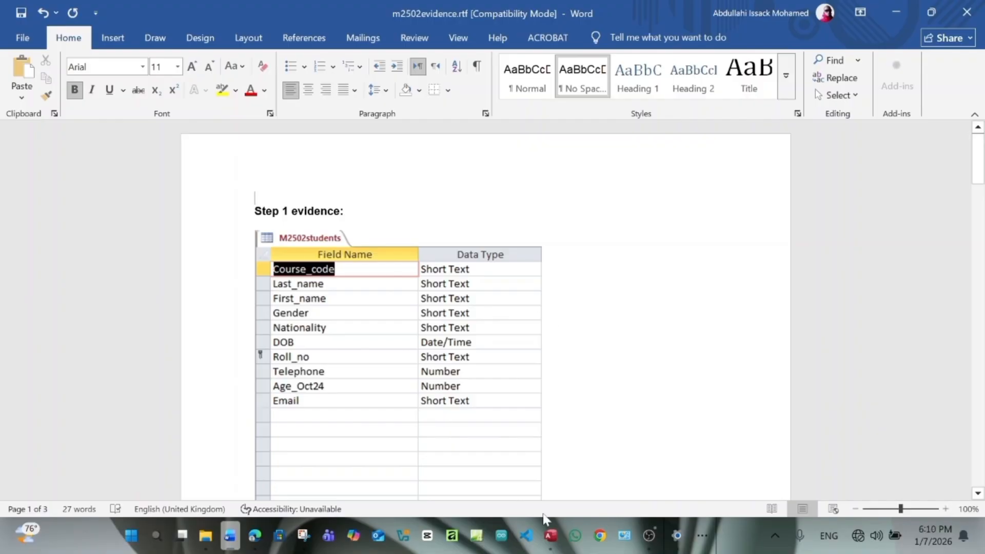
pyautogui.moveTo(539, 537)
pyautogui.scroll(-5, 352, 248)
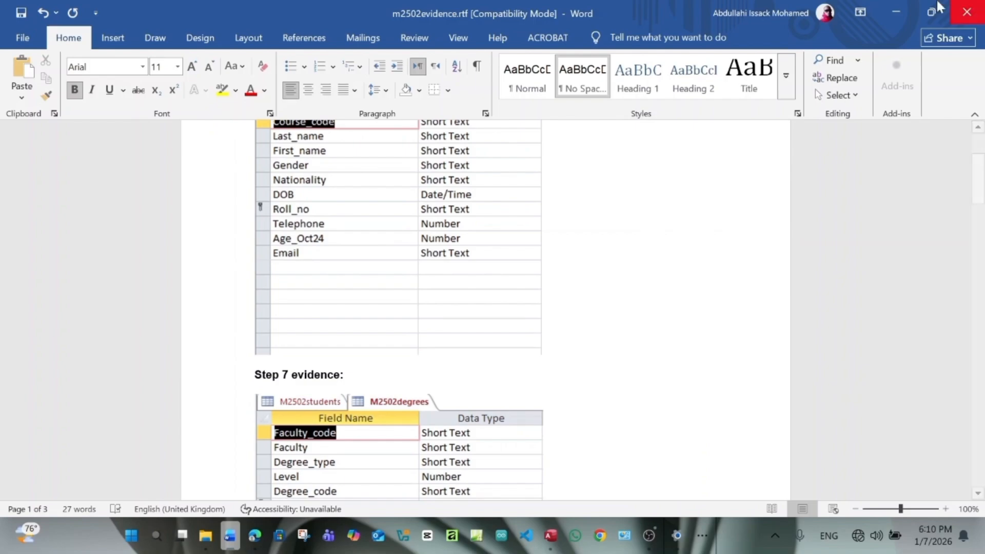
pyautogui.click(548, 545)
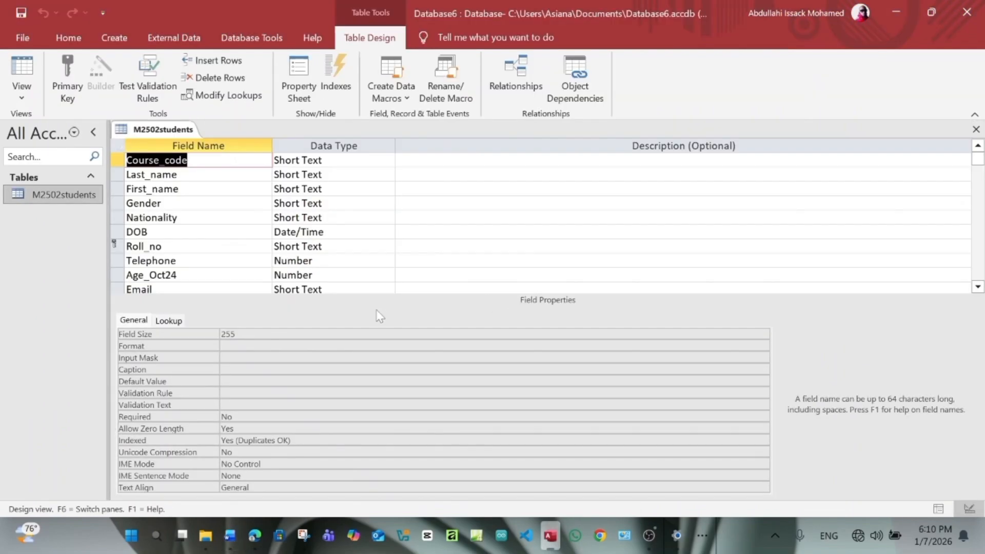
# Open the M2502students table in Datasheet View to list its 623 records
pyautogui.click(255, 537)
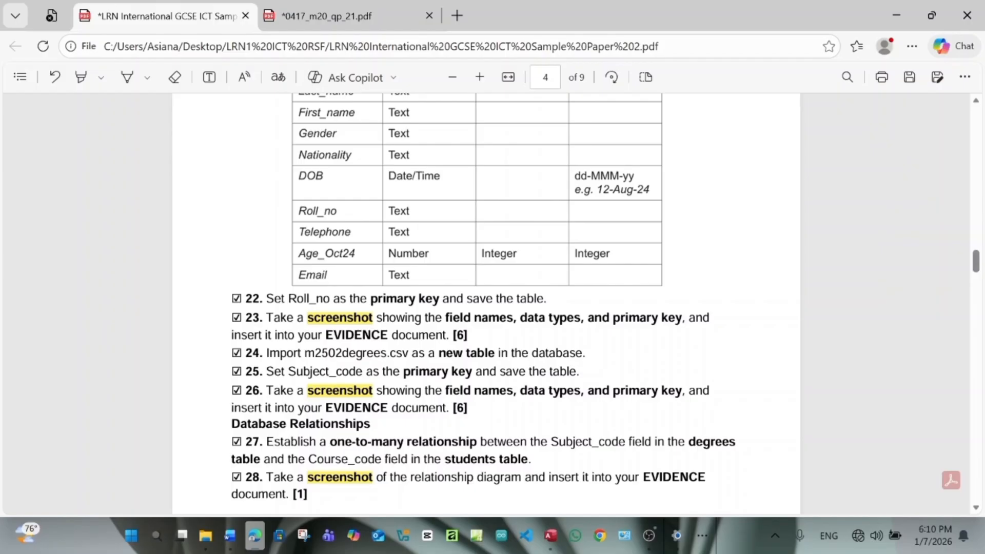
pyautogui.click(551, 536)
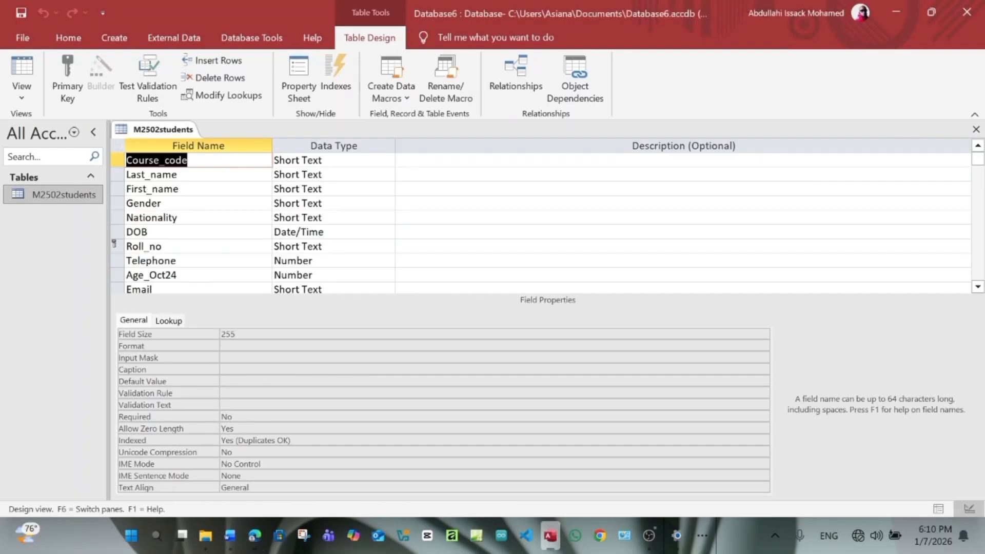
pyautogui.doubleClick(48, 195)
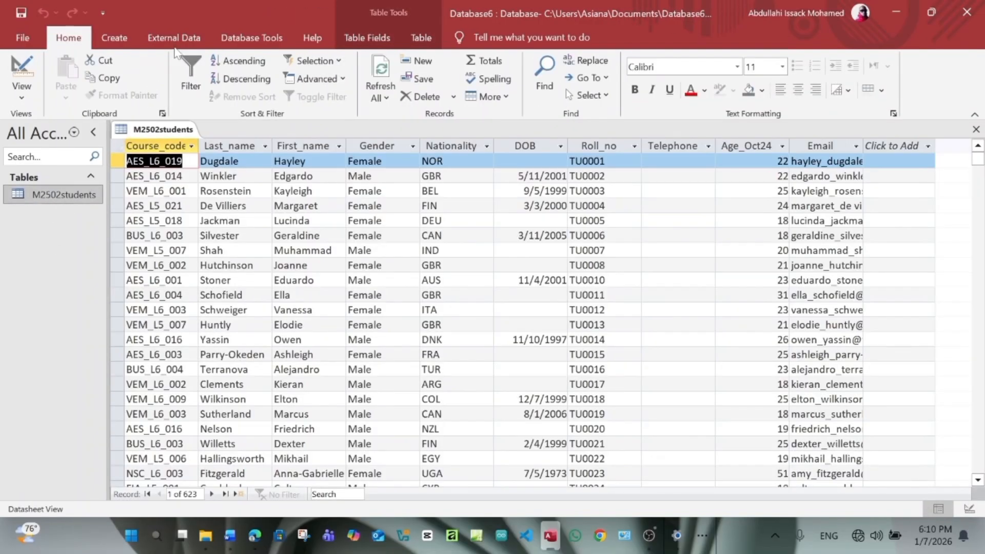
# Start a text-file import of m2502degrees.csv into a new table
pyautogui.click(174, 38)
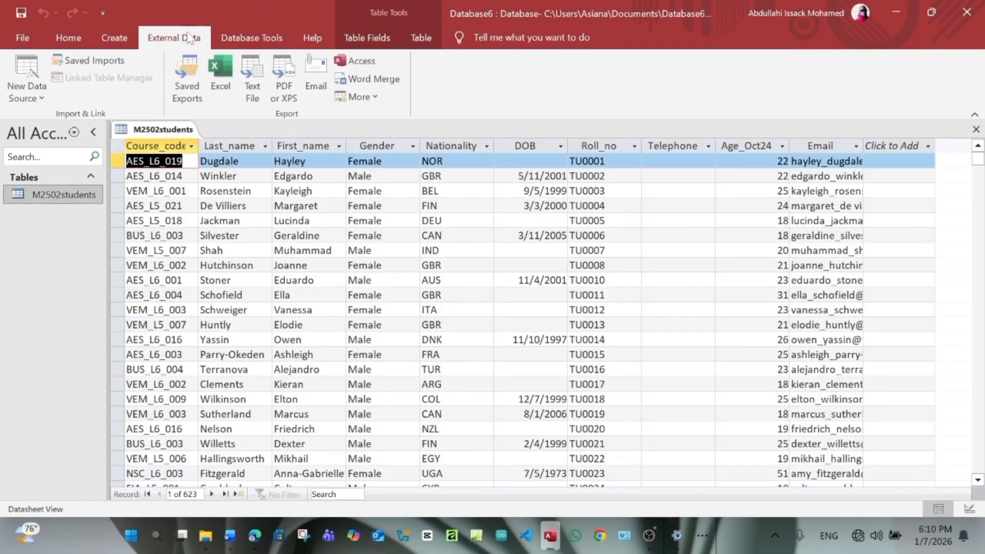
pyautogui.click(28, 95)
pyautogui.moveTo(33, 119)
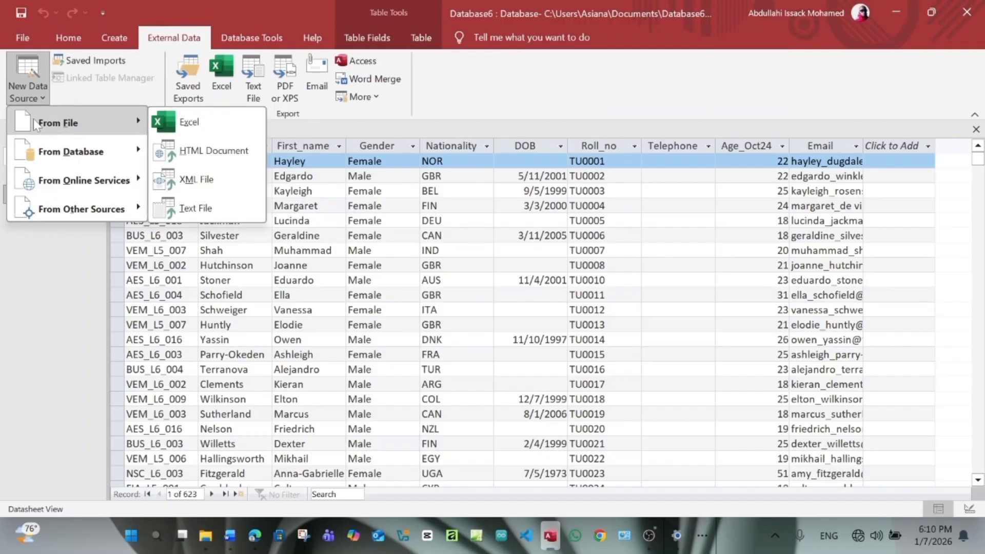
pyautogui.click(198, 209)
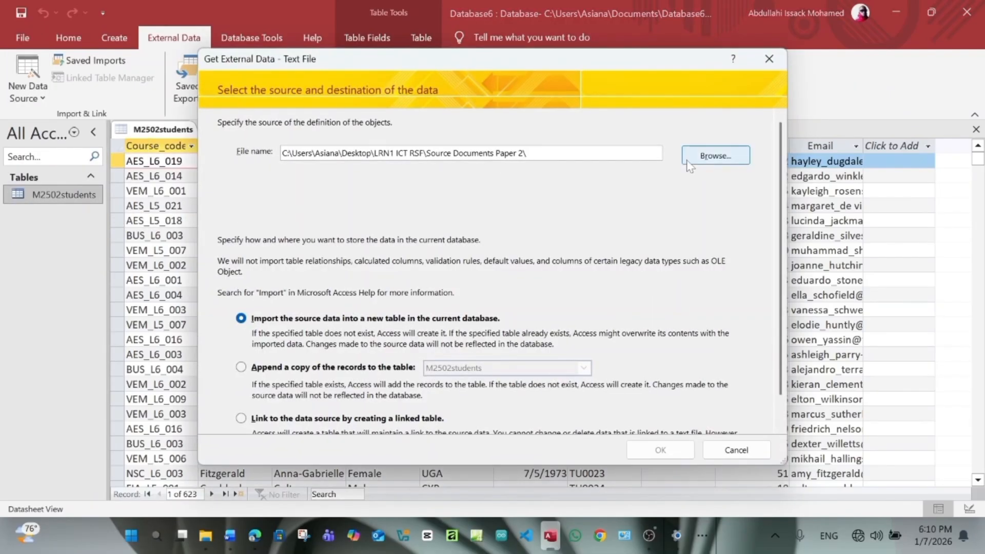
pyautogui.click(687, 158)
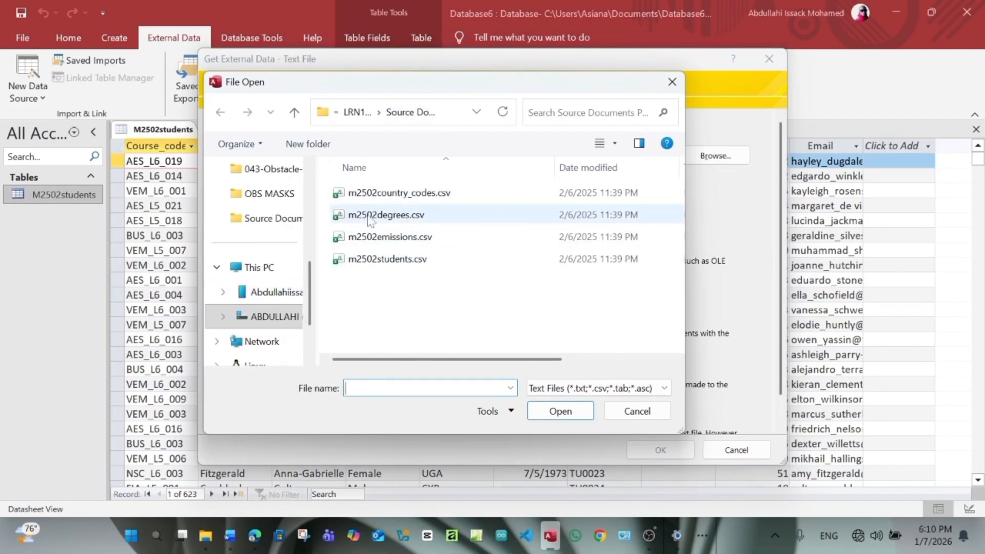
pyautogui.click(401, 216)
pyautogui.click(572, 413)
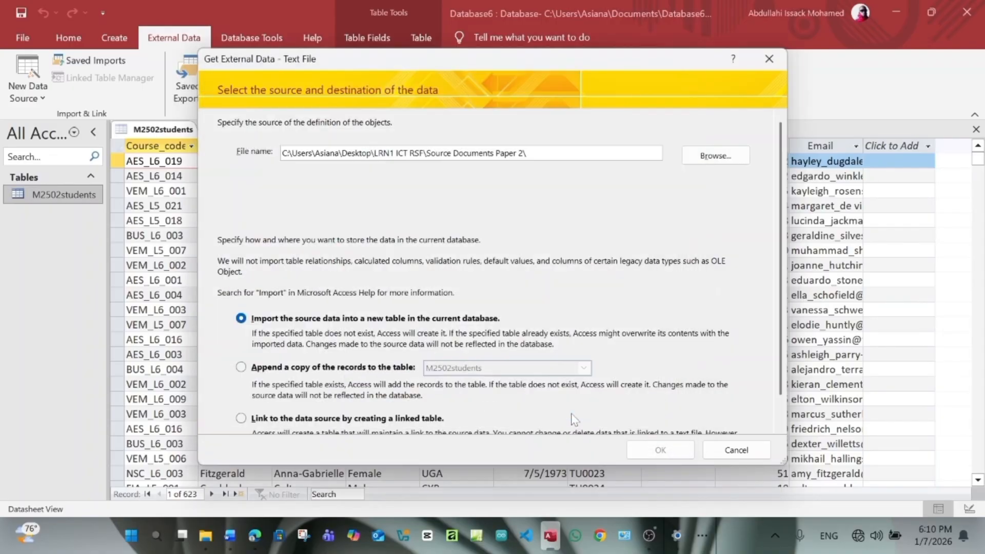
pyautogui.click(660, 450)
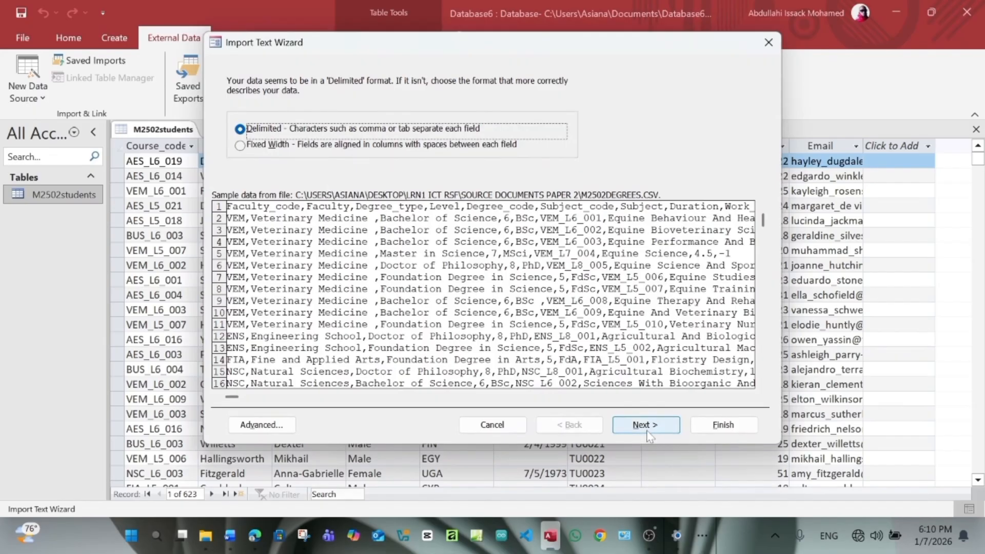
# Import it as delimited with first-row field names and Subject_code as primary key
pyautogui.click(647, 431)
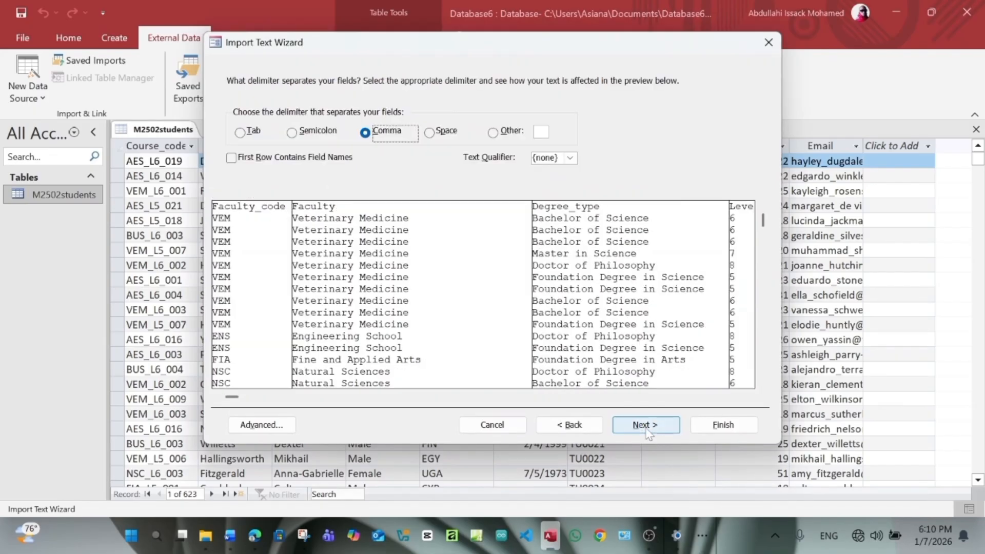
pyautogui.click(235, 159)
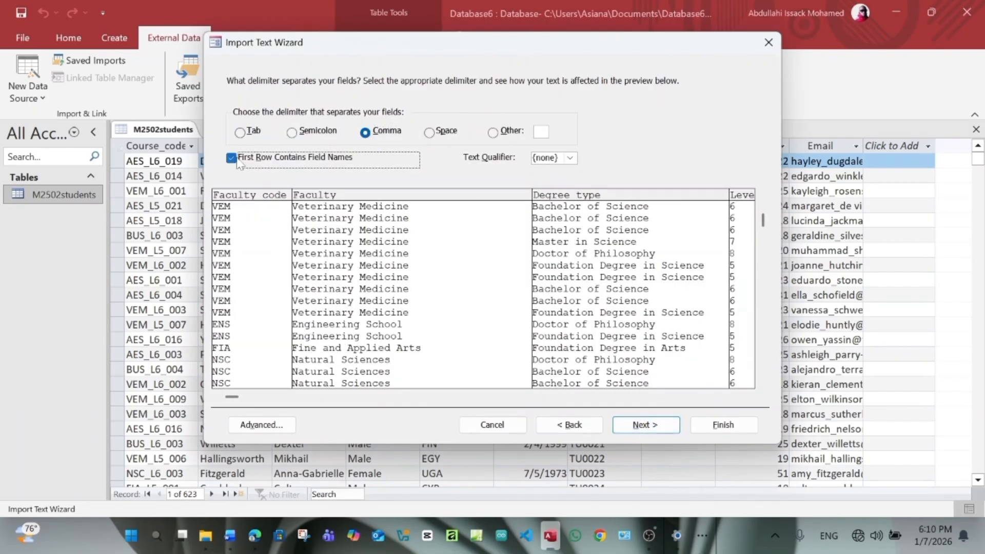
pyautogui.click(657, 428)
pyautogui.click(660, 430)
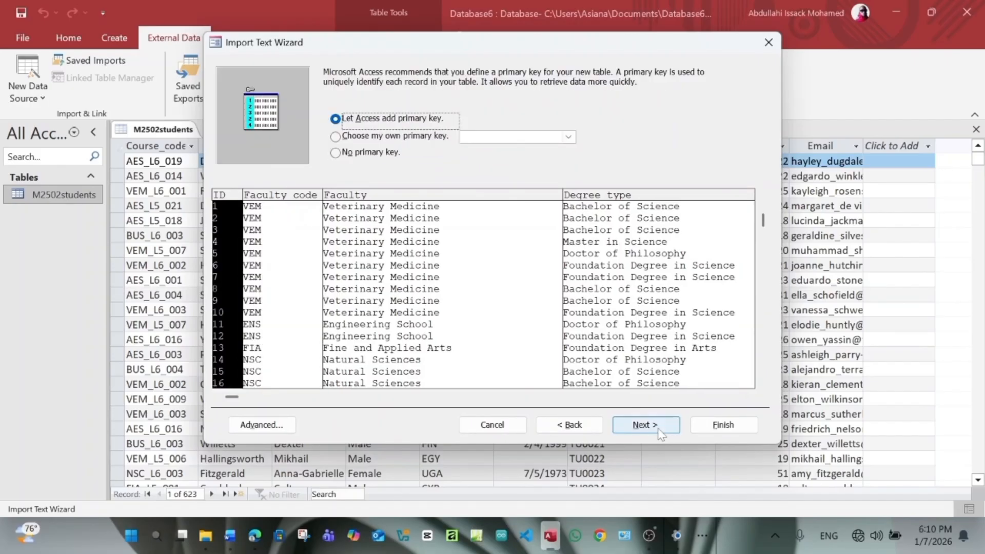
pyautogui.click(399, 138)
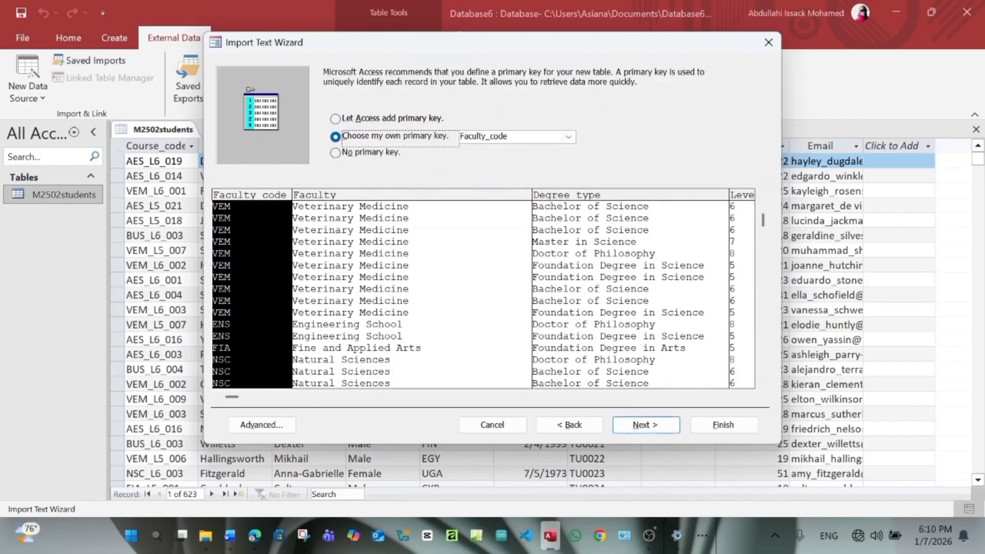
pyautogui.click(260, 537)
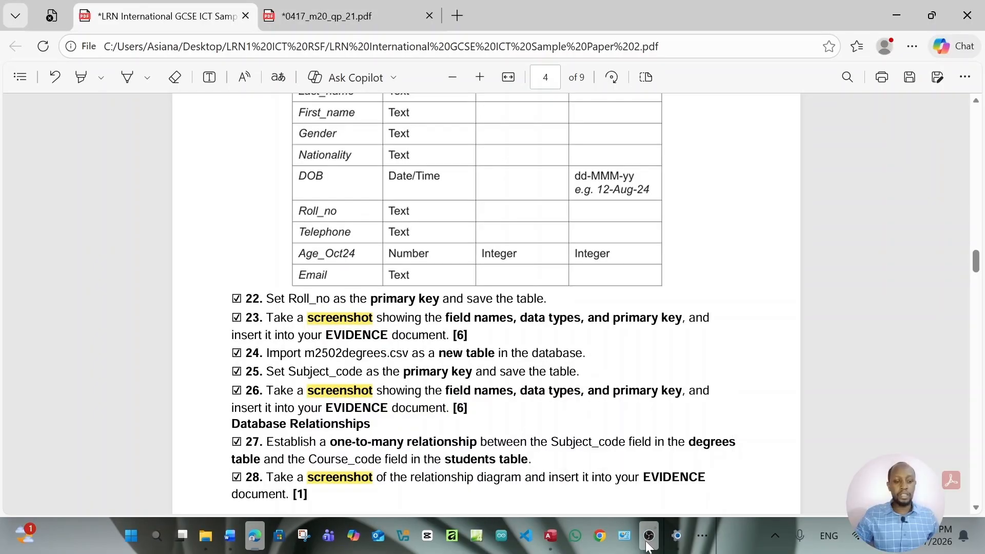
pyautogui.click(551, 536)
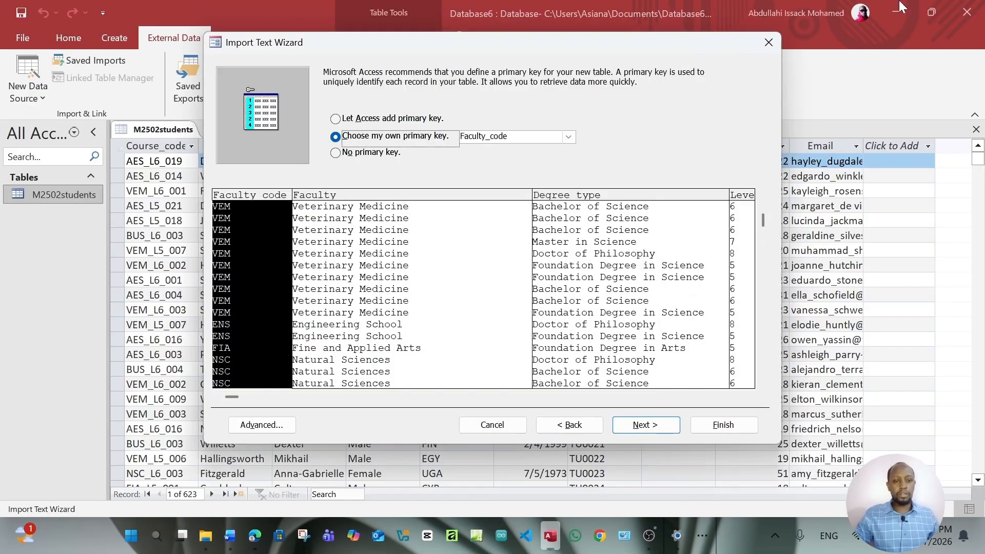
pyautogui.click(568, 137)
pyautogui.click(506, 201)
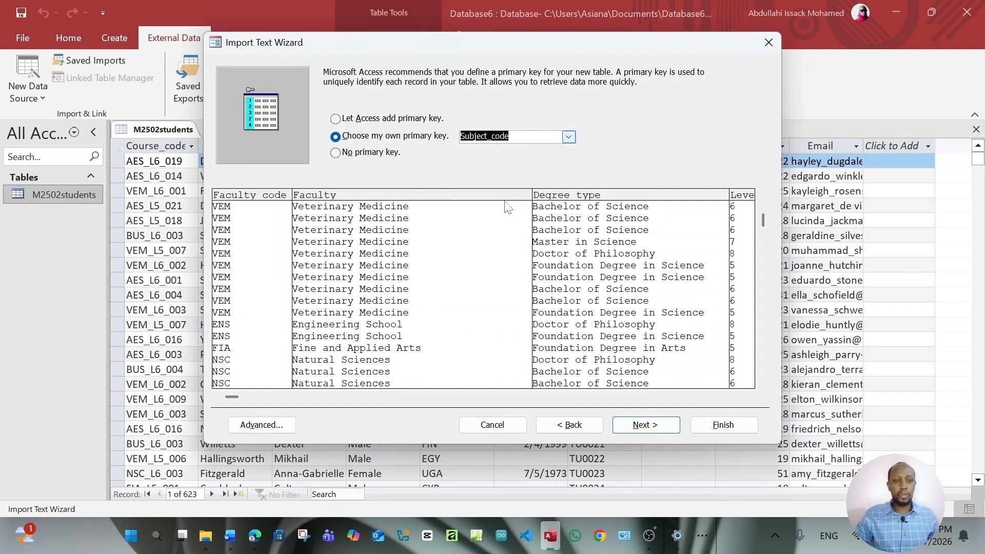
pyautogui.click(660, 426)
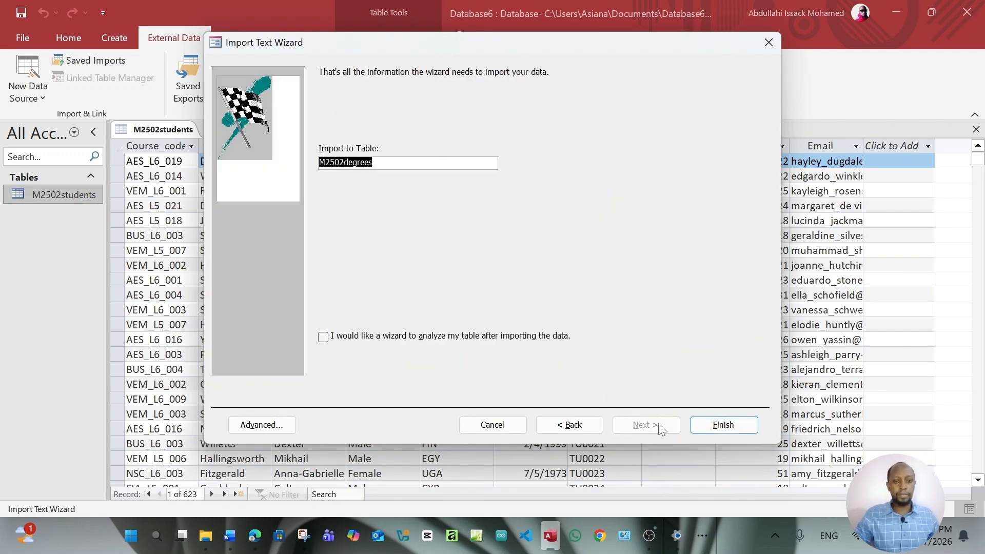
pyautogui.click(713, 425)
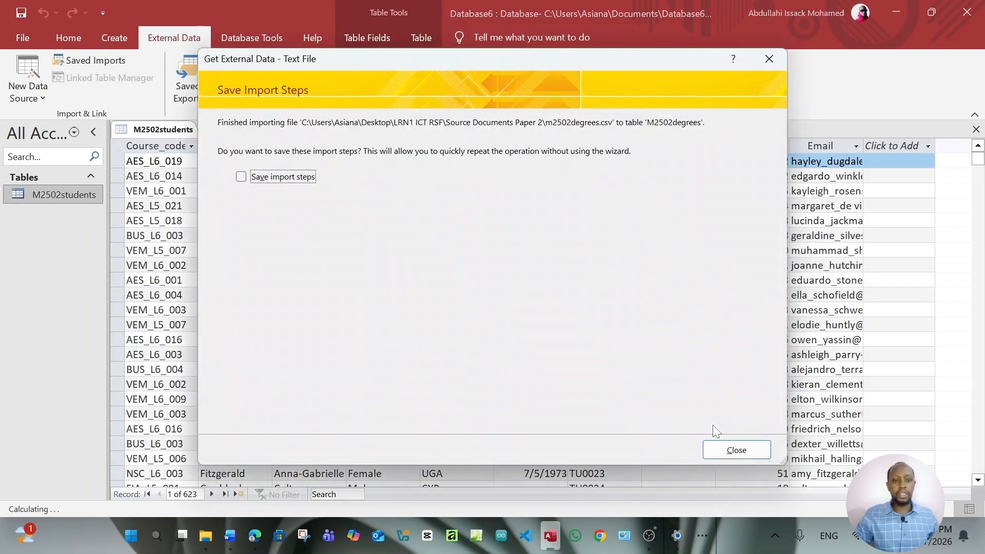
pyautogui.click(736, 450)
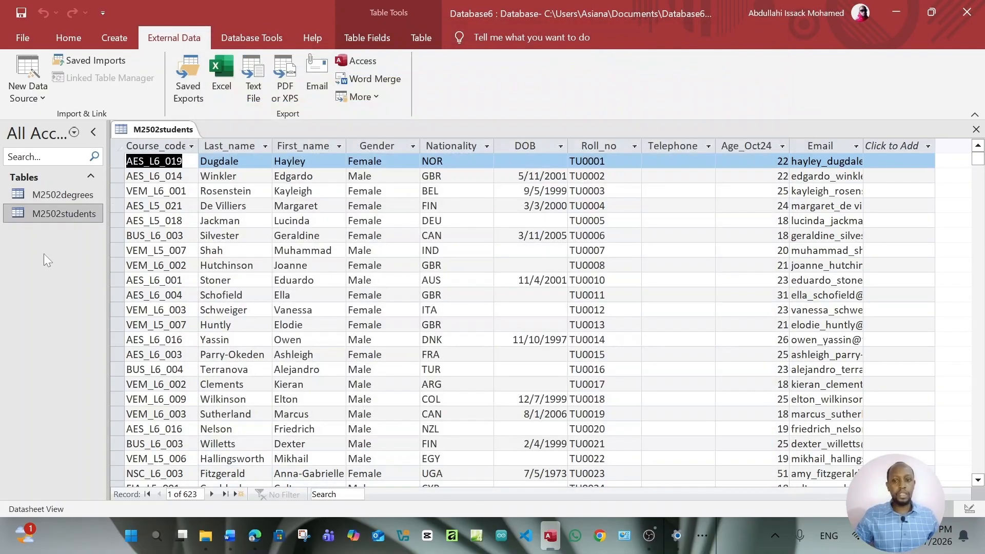
# Show the M2502degrees table in Design View with its field names and data types
pyautogui.doubleClick(59, 194)
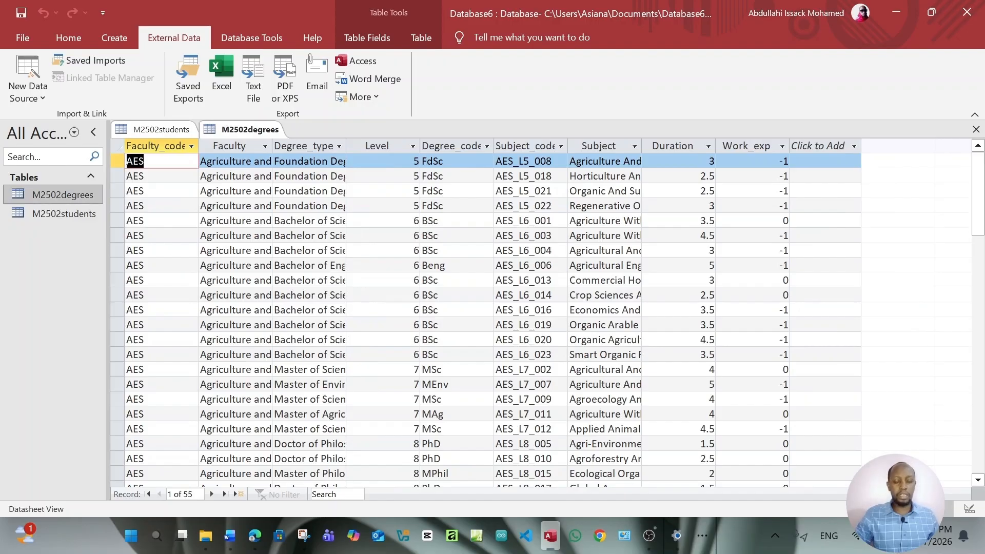
pyautogui.click(968, 509)
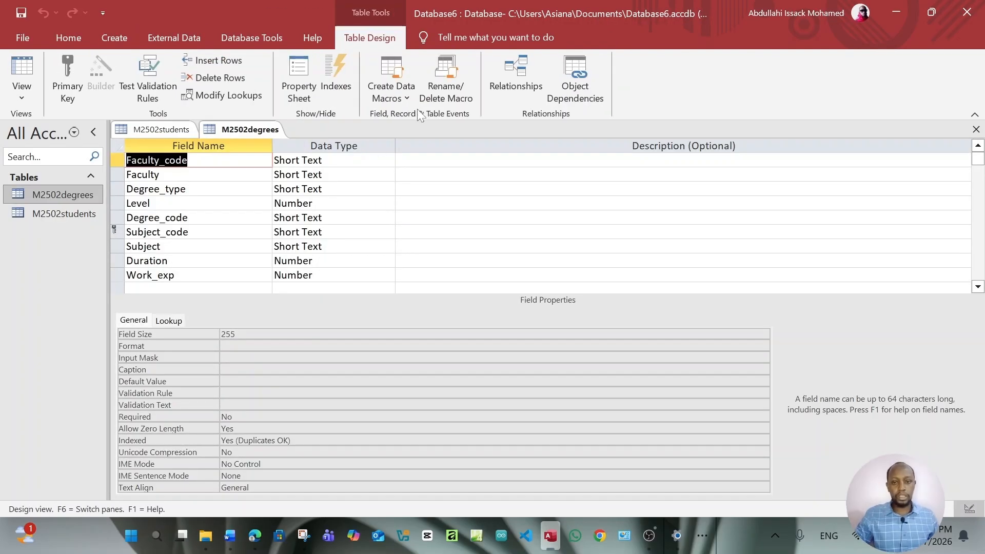
pyautogui.doubleClick(59, 196)
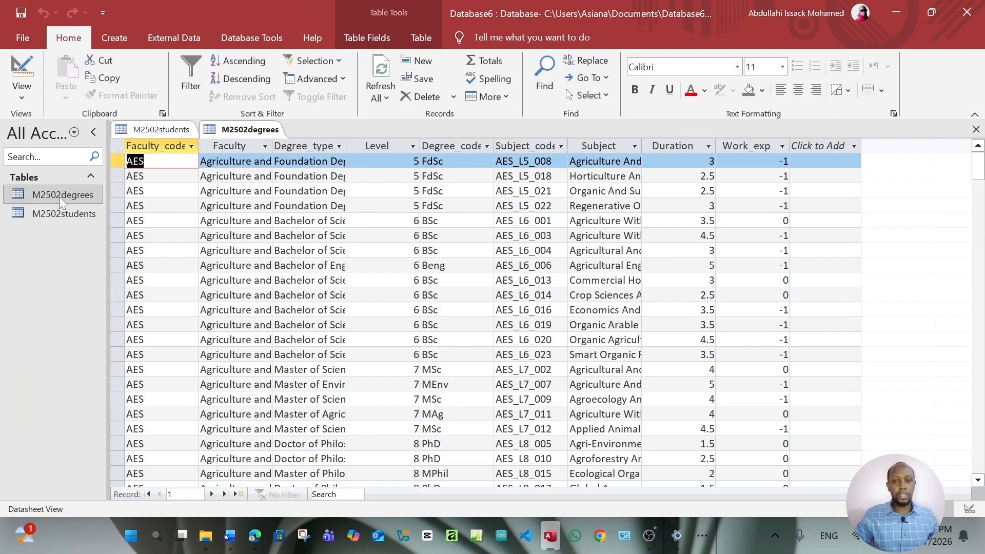
pyautogui.doubleClick(64, 214)
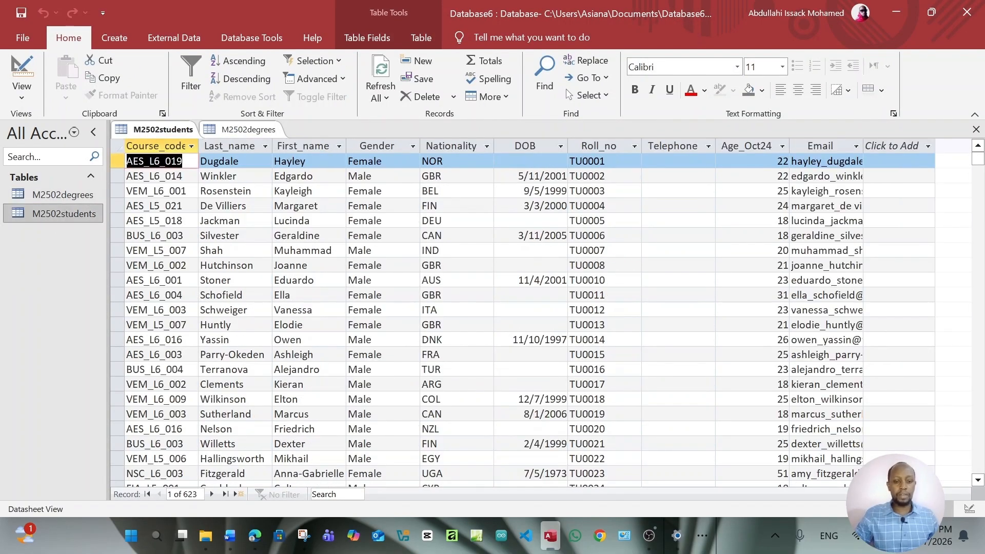
pyautogui.click(259, 535)
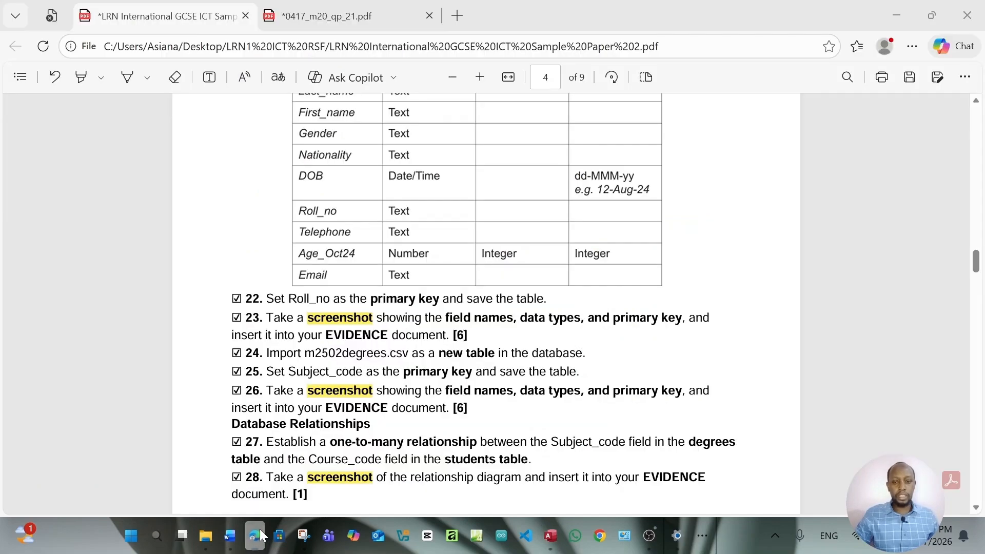
pyautogui.scroll(-3, 485, 302)
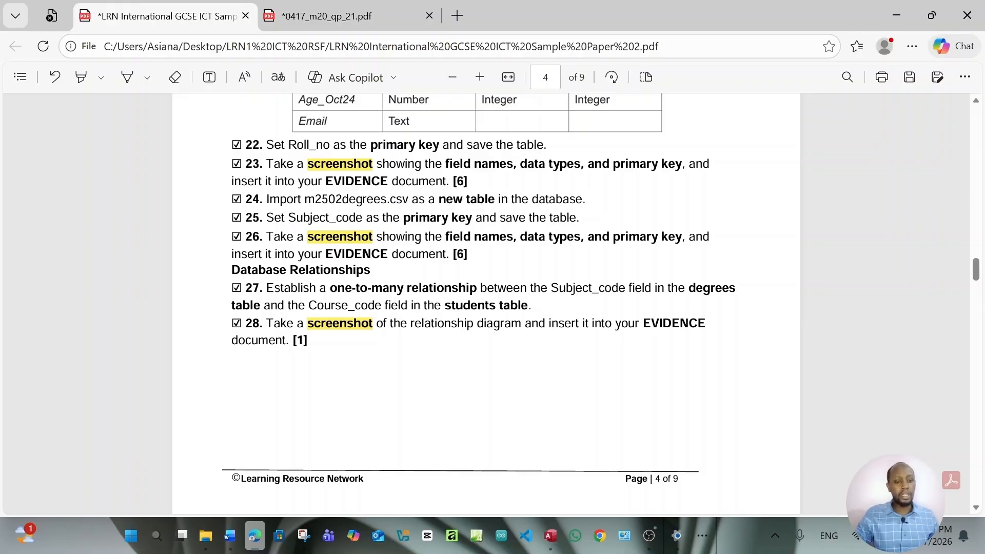
pyautogui.click(552, 535)
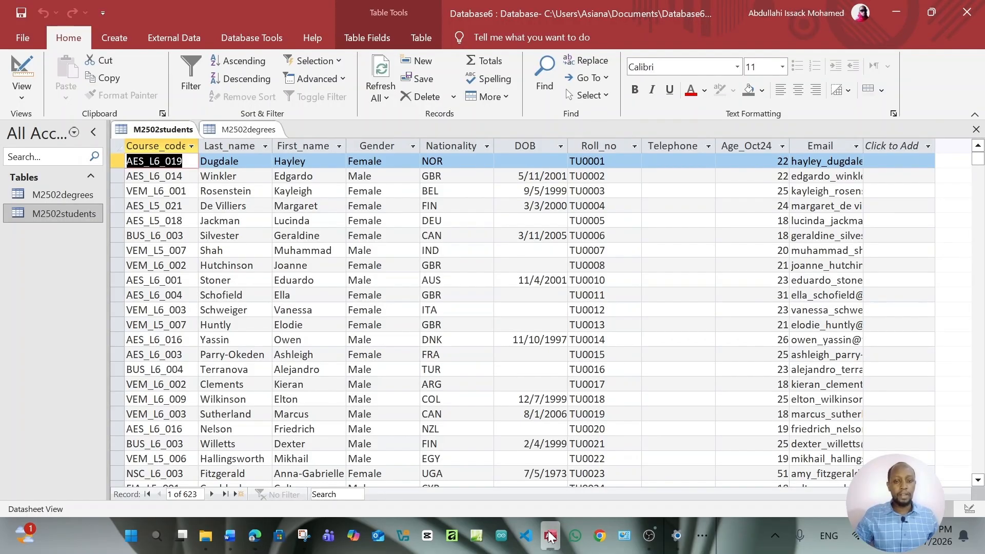
pyautogui.doubleClick(74, 195)
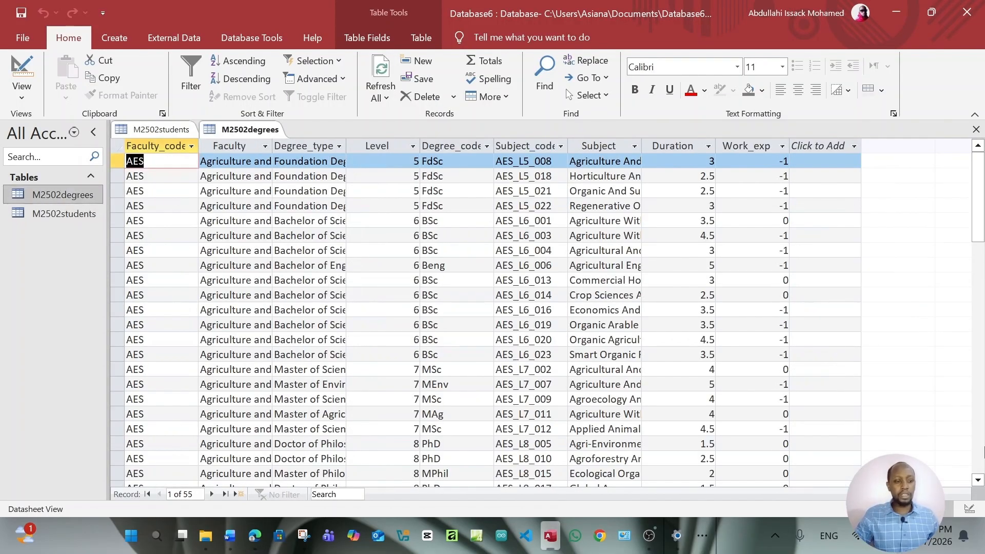
pyautogui.click(969, 509)
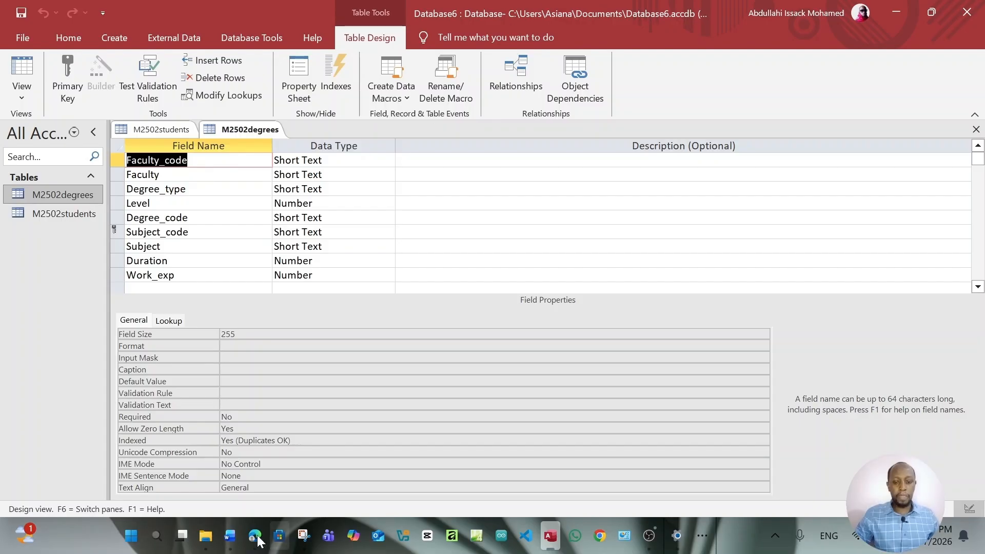
pyautogui.click(233, 548)
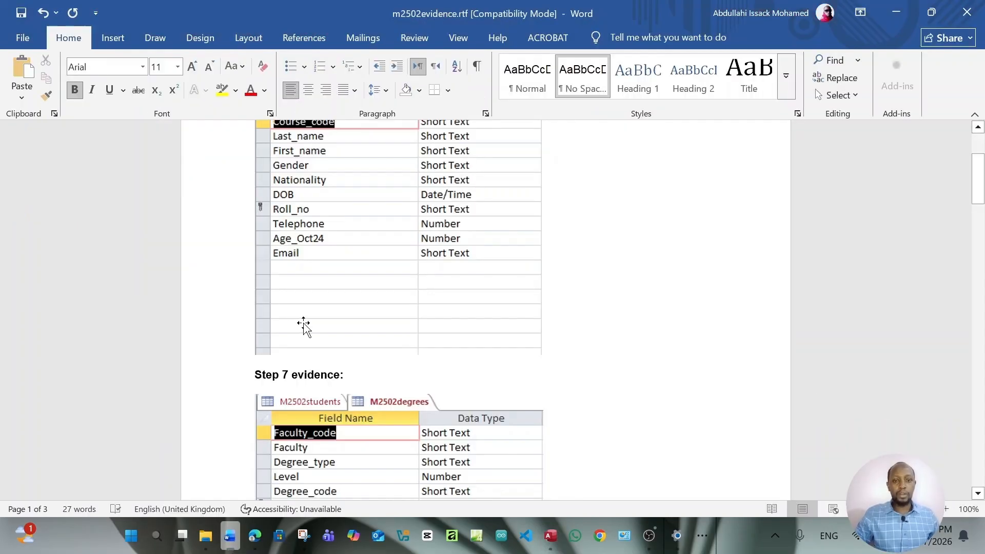
pyautogui.scroll(4, 485, 351)
pyautogui.scroll(-8, 484, 350)
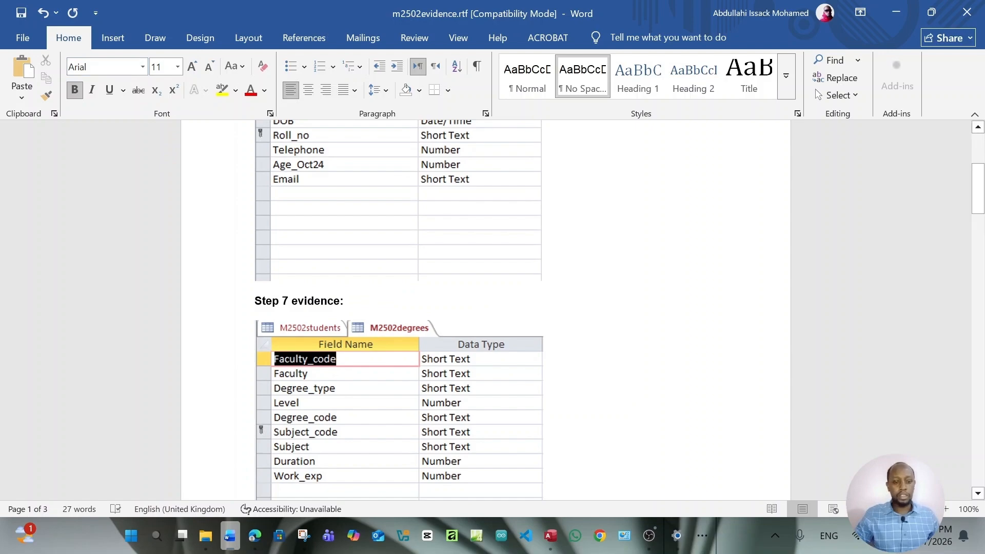
pyautogui.moveTo(648, 544)
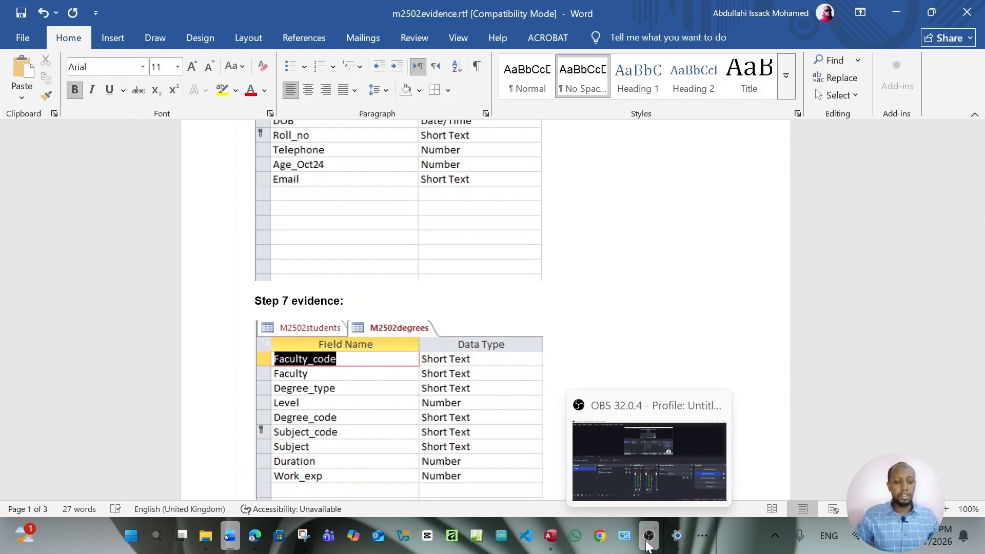
pyautogui.click(648, 544)
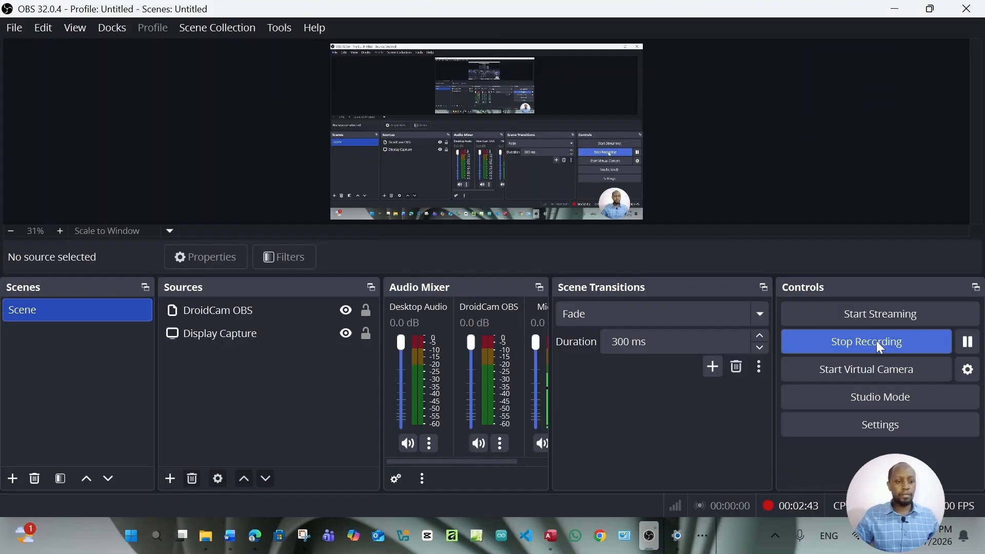
pyautogui.click(896, 14)
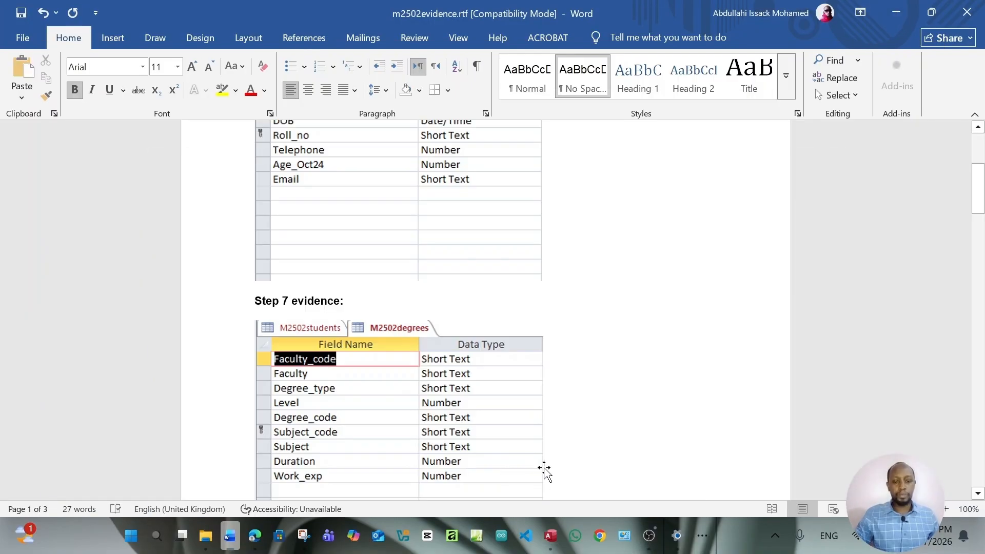
pyautogui.scroll(3, 542, 467)
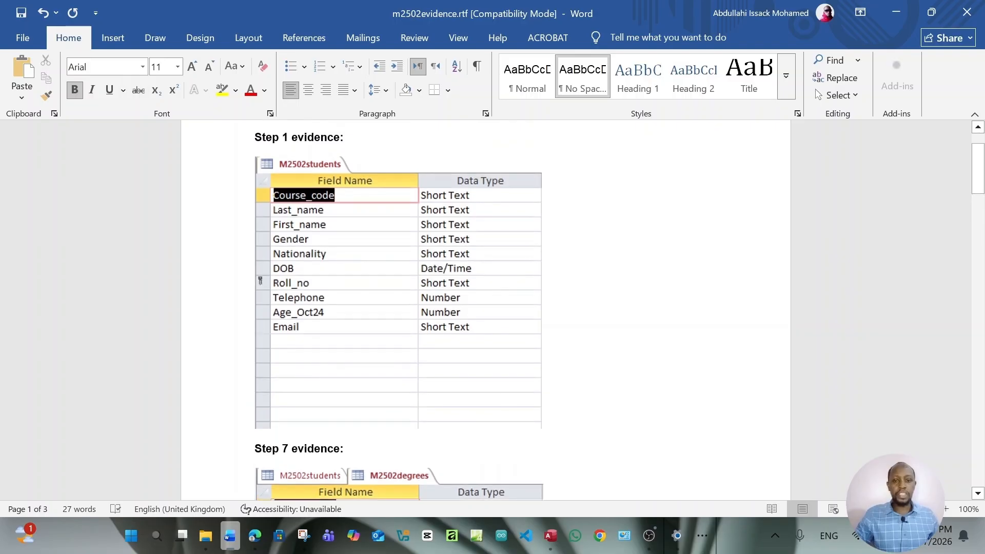
pyautogui.scroll(1, 438, 295)
pyautogui.scroll(-2, 437, 296)
pyautogui.scroll(1, 433, 296)
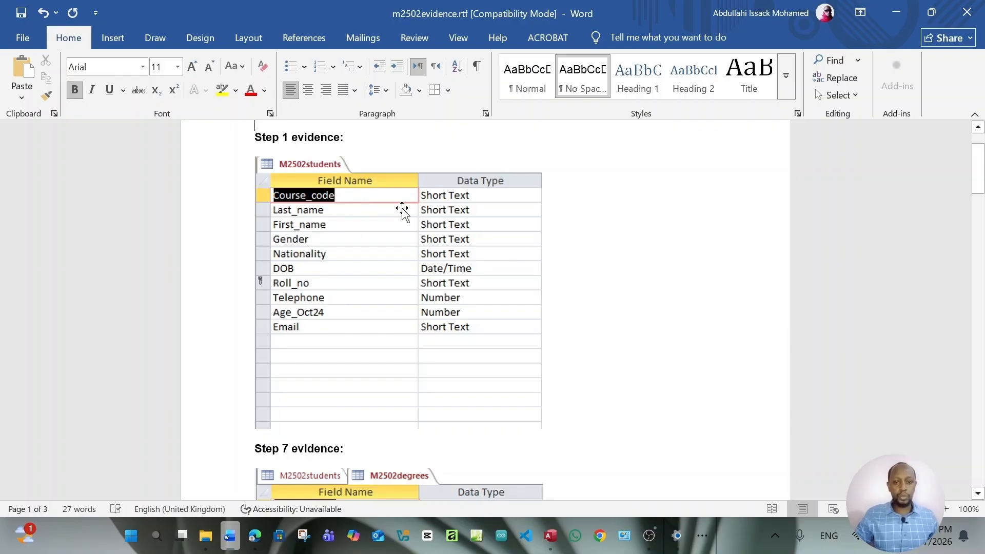
pyautogui.scroll(3, 403, 210)
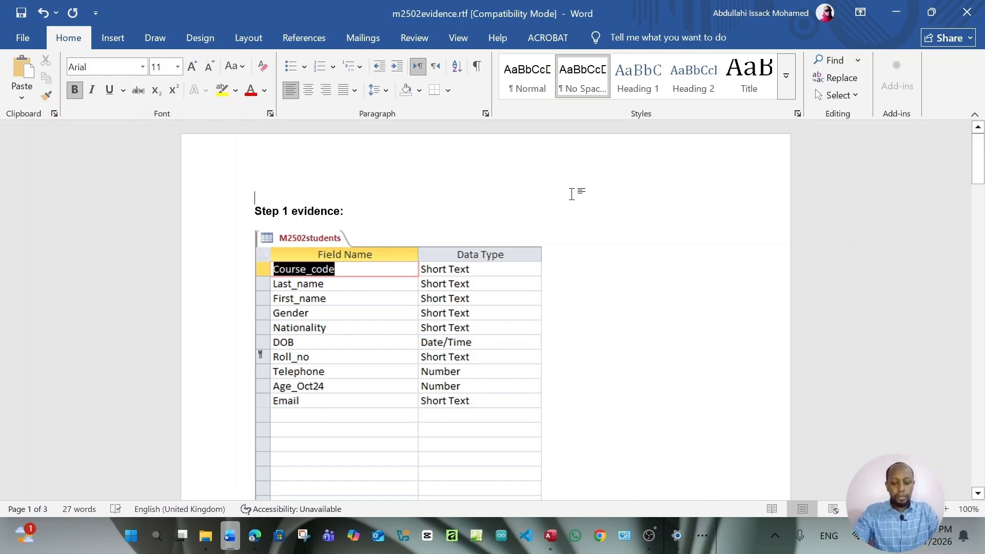
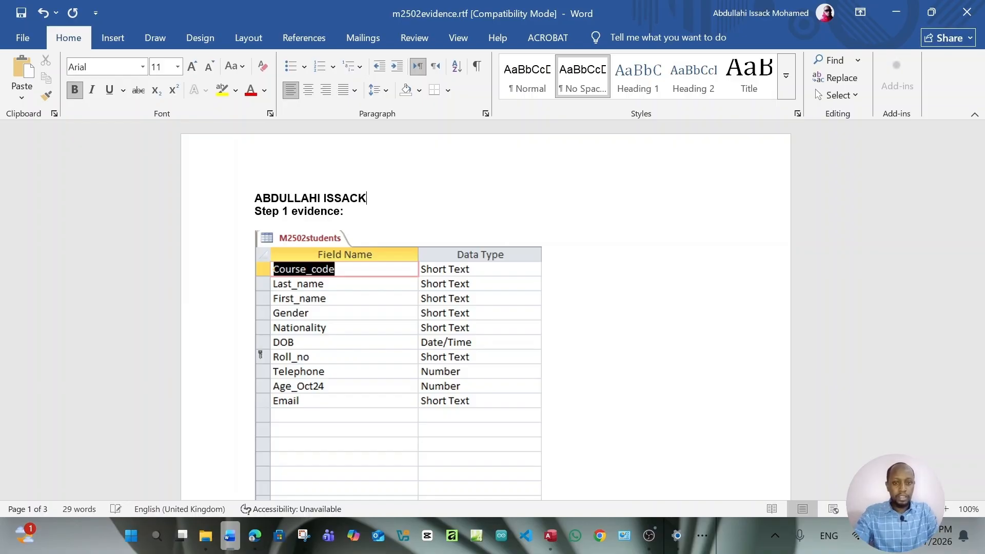
# Type the candidate's name and number at the top of page 1 and centre that line
pyautogui.write(', ')
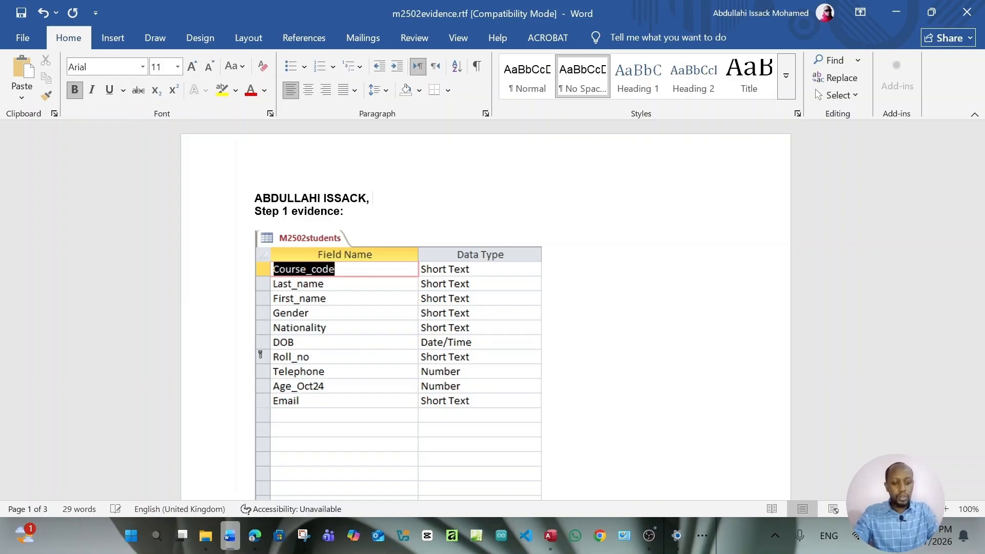
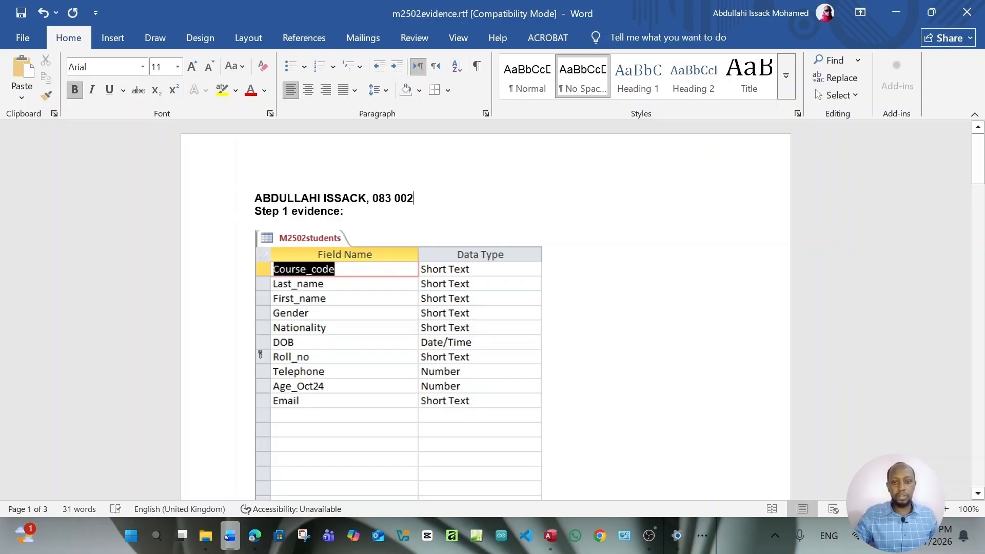
pyautogui.hotkey('shift', 'End')
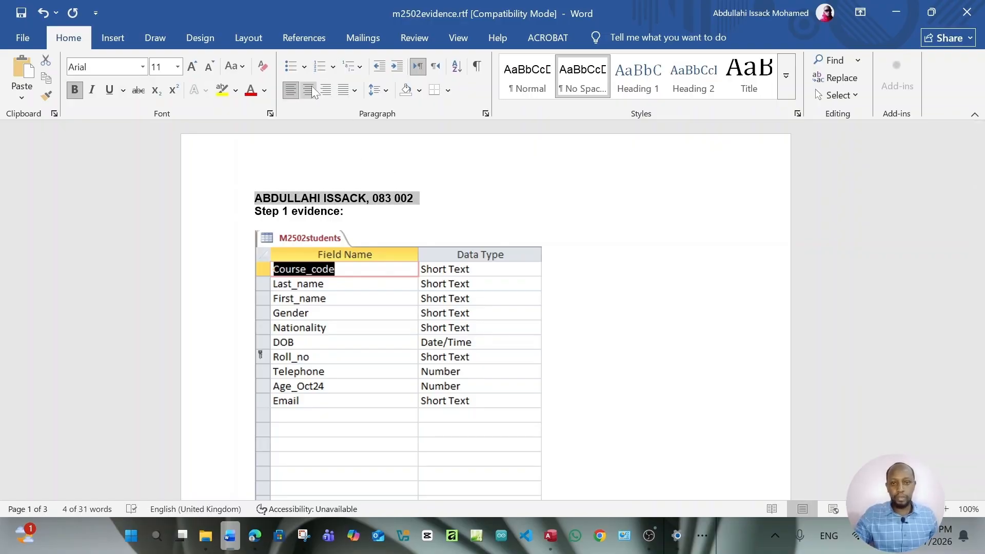
pyautogui.click(308, 90)
pyautogui.press('End')
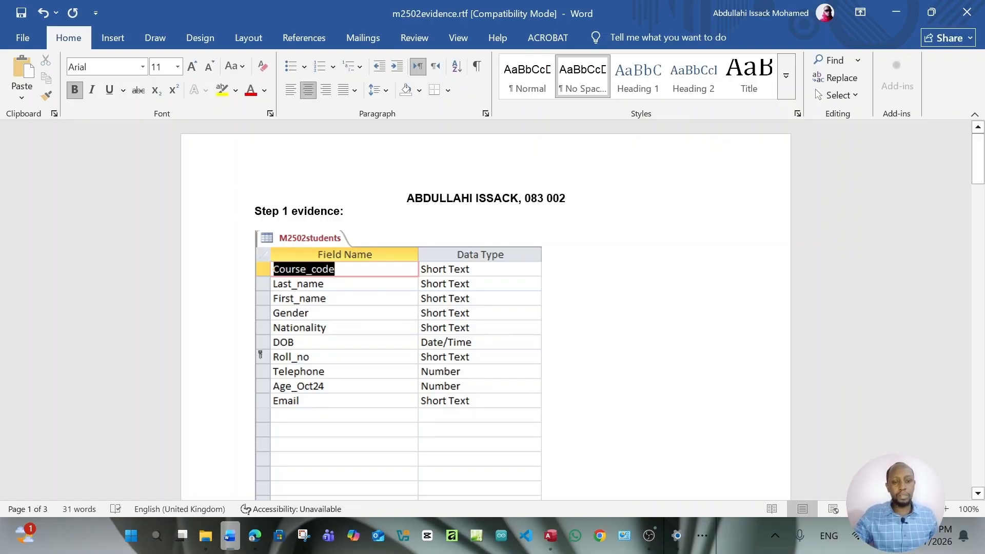
pyautogui.scroll(-3, 485, 308)
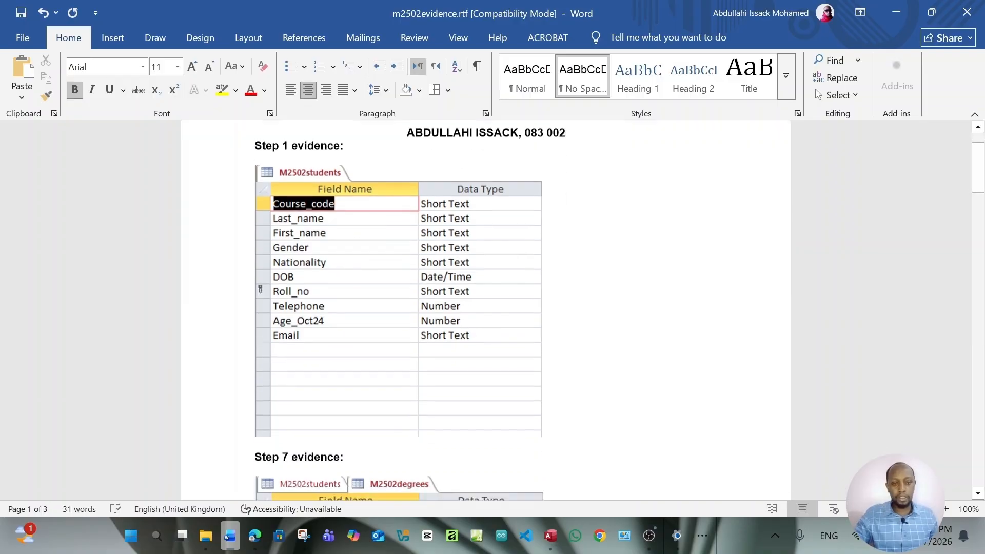
pyautogui.scroll(-2, 433, 273)
pyautogui.scroll(2, 433, 273)
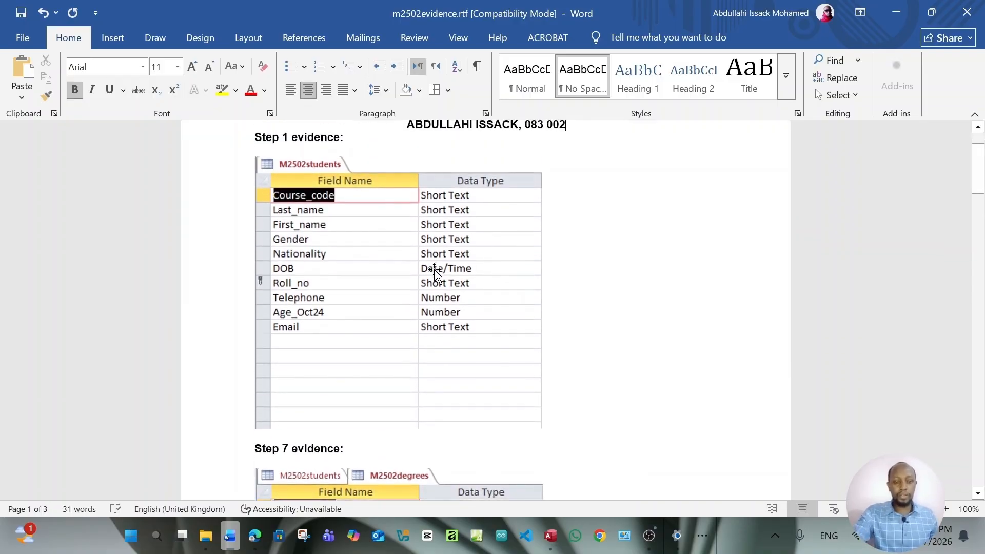
pyautogui.scroll(-3, 432, 273)
pyautogui.scroll(-7, 432, 273)
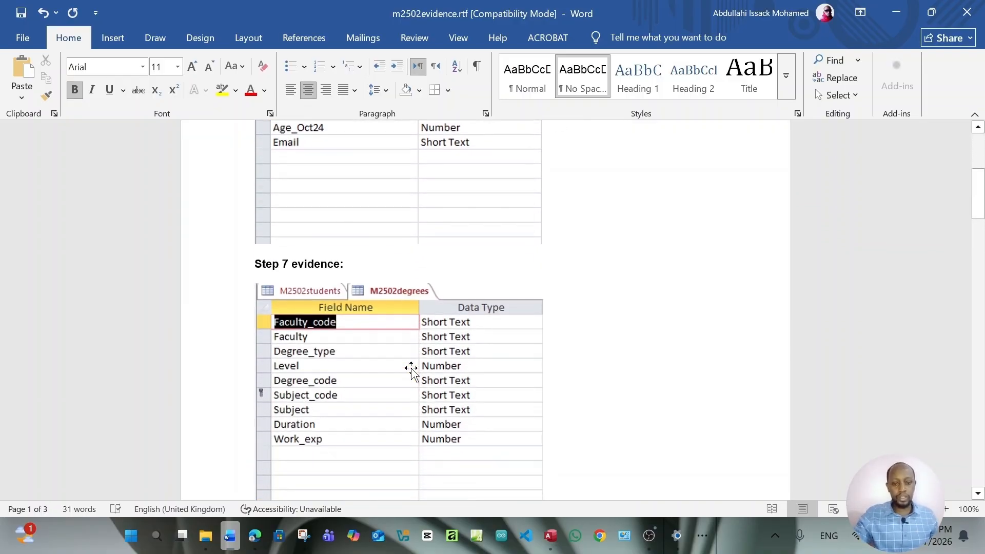
pyautogui.scroll(-13, 380, 218)
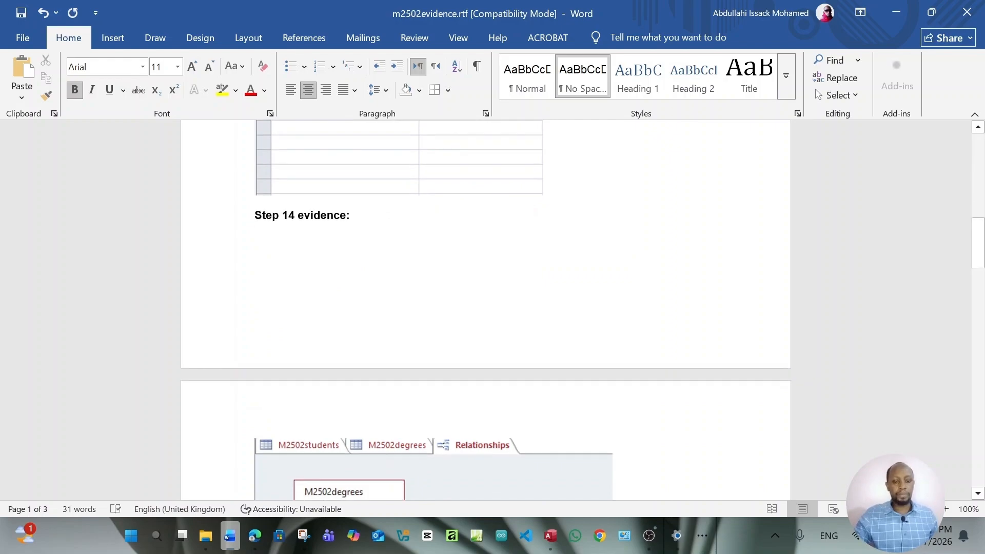
# Bring up page 4 of the sample paper on primary keys and database relationships
pyautogui.click(255, 536)
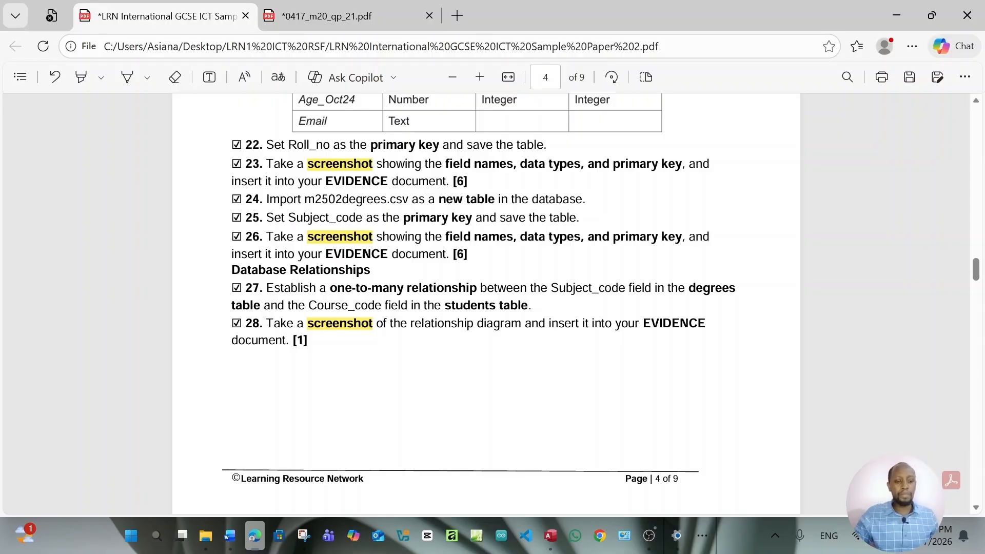
# Switch M2502degrees to its records and bring M2502students' datasheet to the front
pyautogui.click(551, 535)
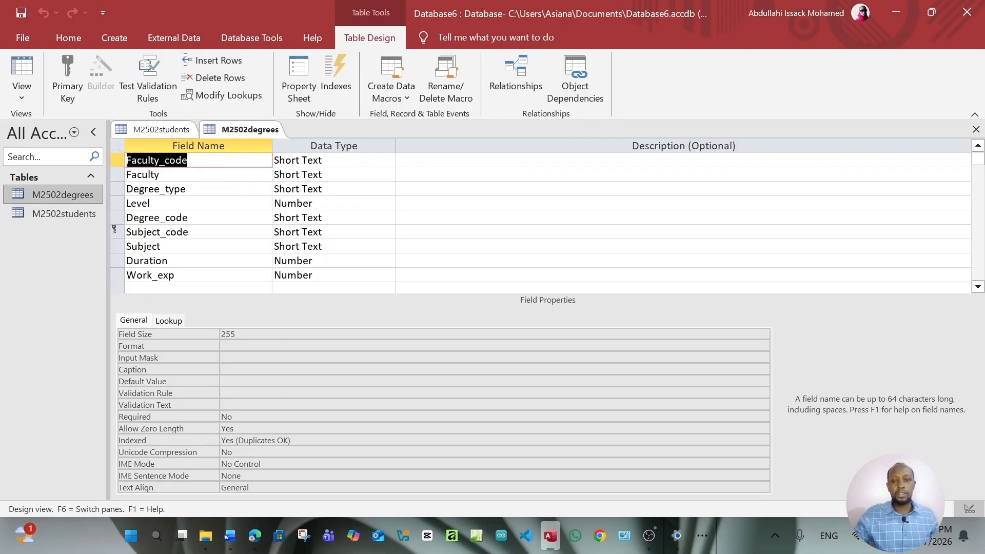
pyautogui.doubleClick(58, 196)
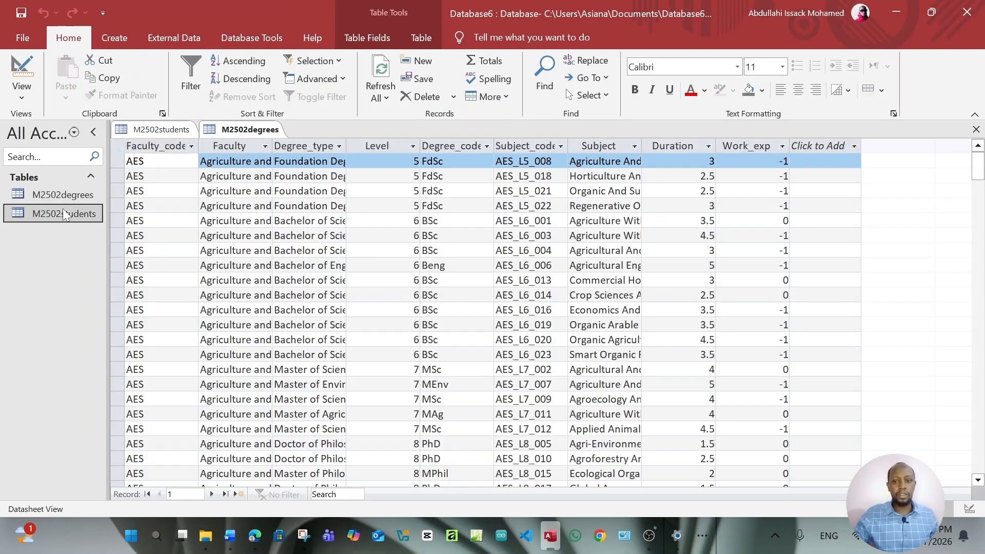
pyautogui.doubleClick(63, 210)
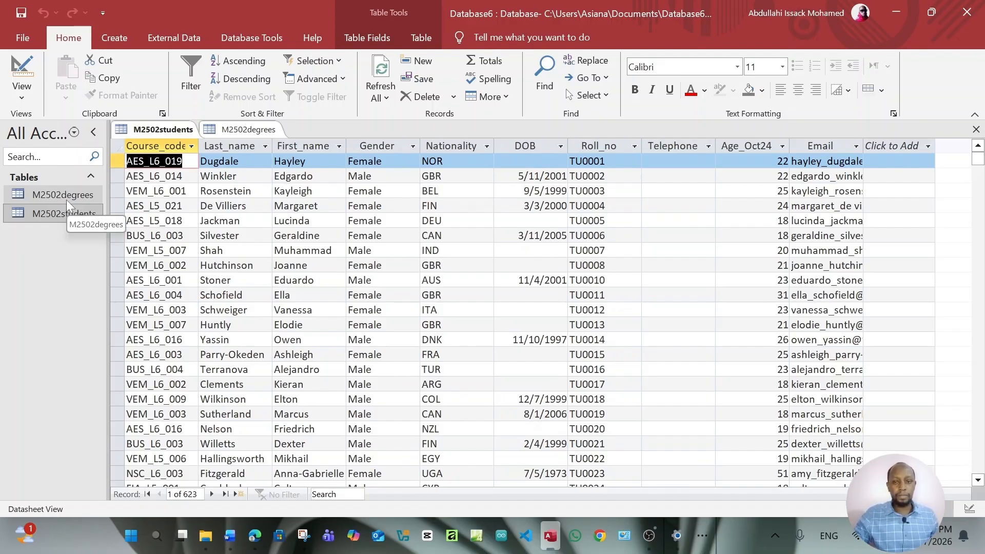
# Open the Relationships window, then close it again without adding any tables
pyautogui.click(251, 38)
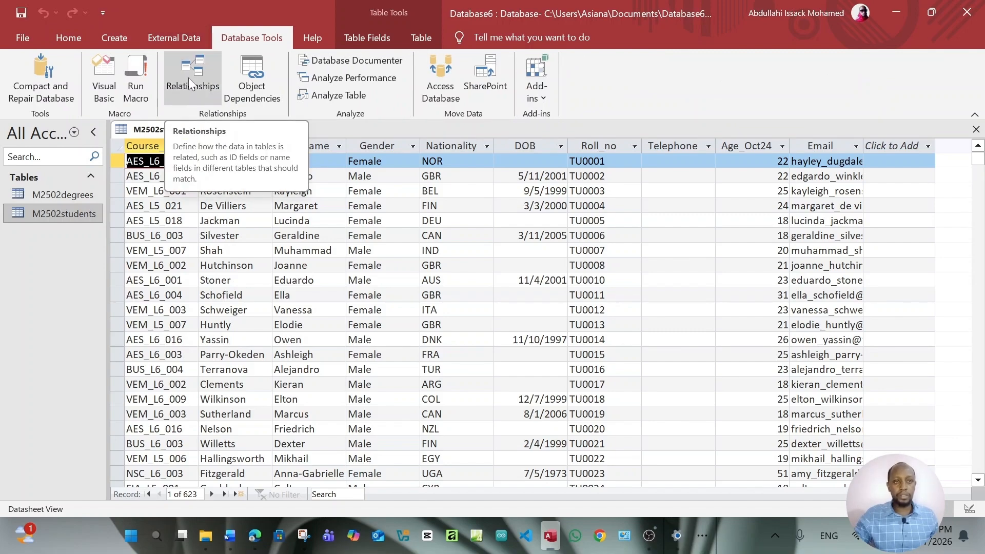
pyautogui.click(189, 78)
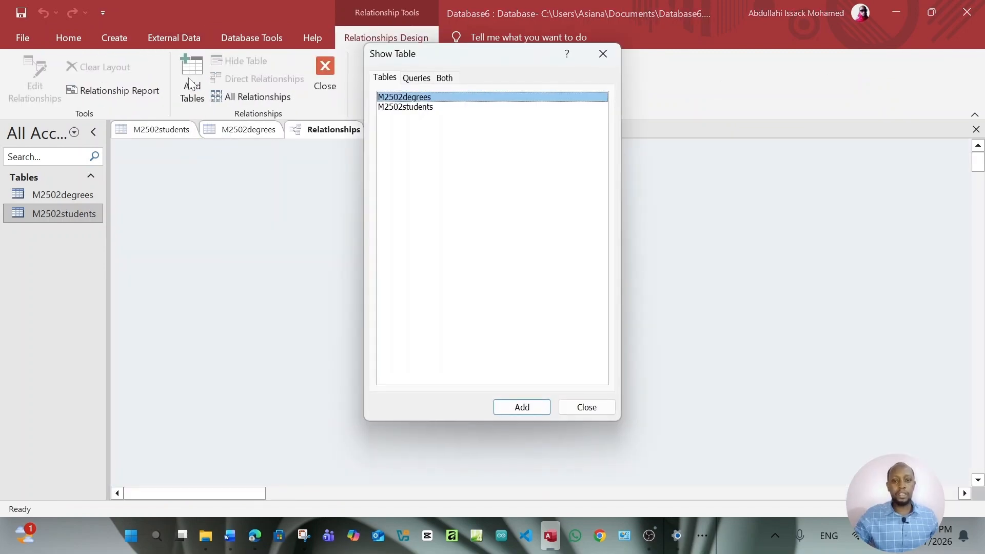
pyautogui.moveTo(478, 46); pyautogui.dragTo(624, 97)
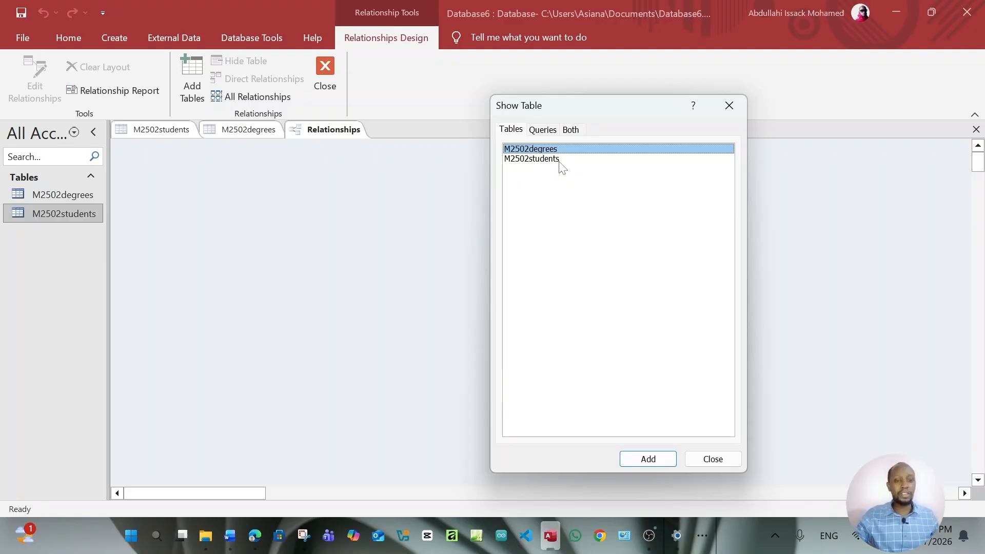
pyautogui.moveTo(586, 106); pyautogui.dragTo(575, 100)
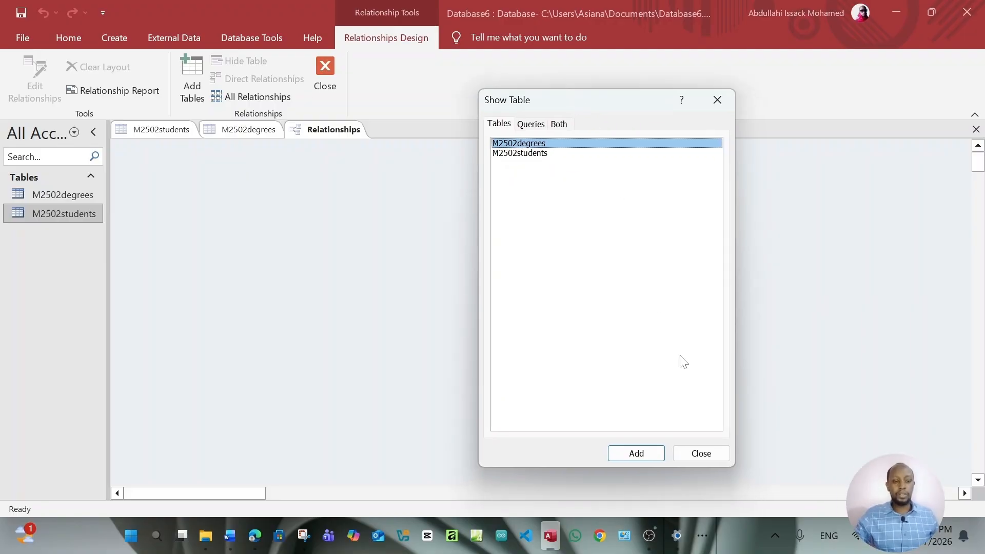
pyautogui.click(722, 457)
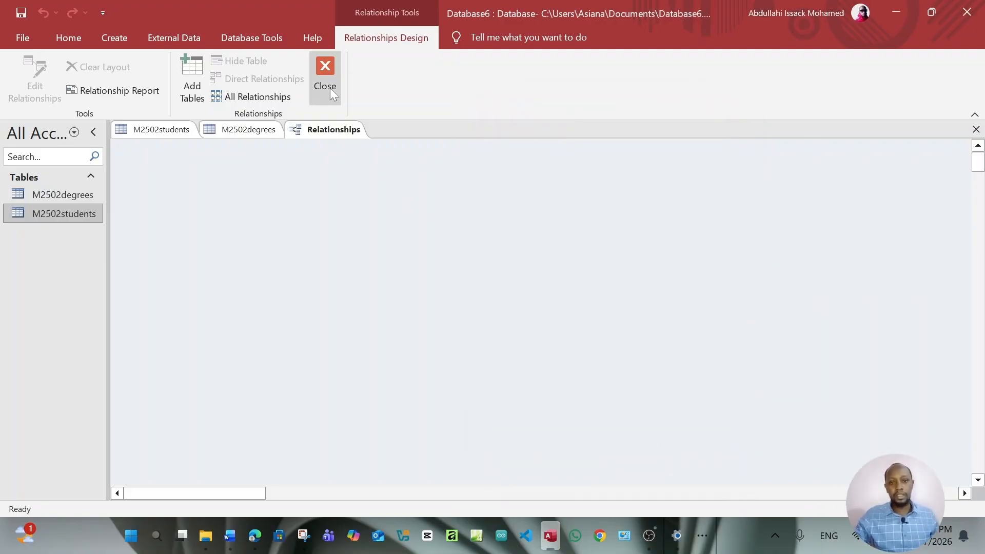
pyautogui.click(328, 85)
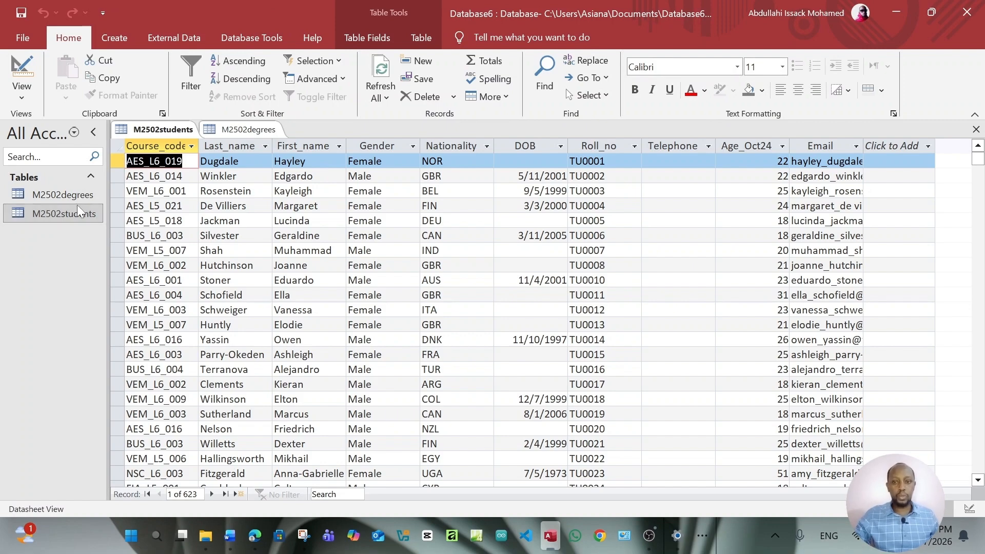
# Reopen Relationships and add the M2502students and M2502degrees tables to the layout
pyautogui.click(255, 40)
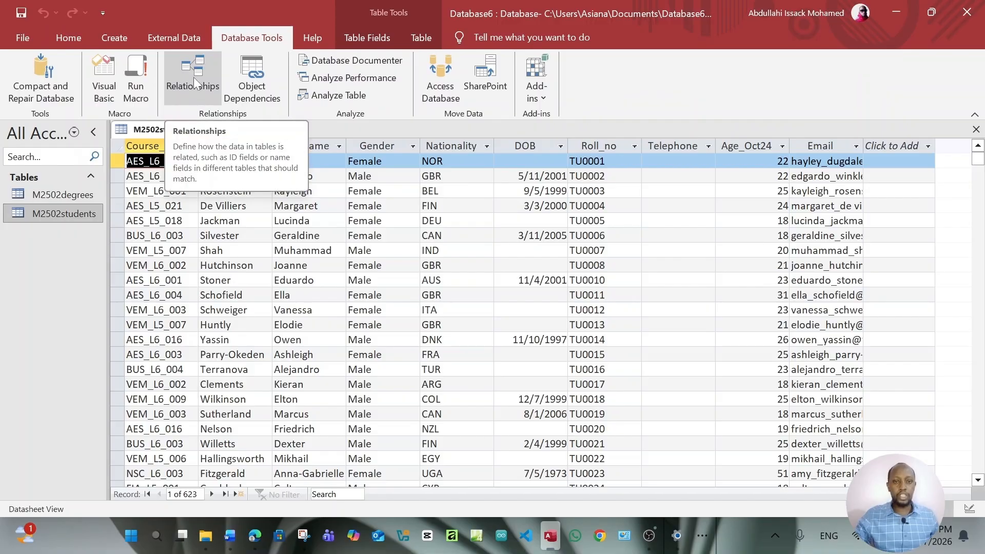
pyautogui.click(193, 78)
pyautogui.moveTo(498, 44); pyautogui.dragTo(686, 77)
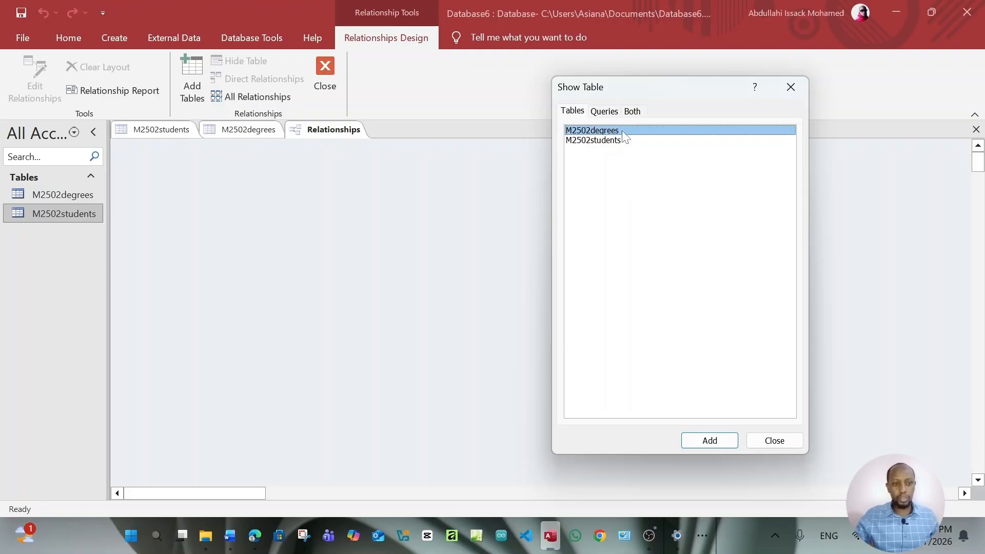
pyautogui.click(593, 140)
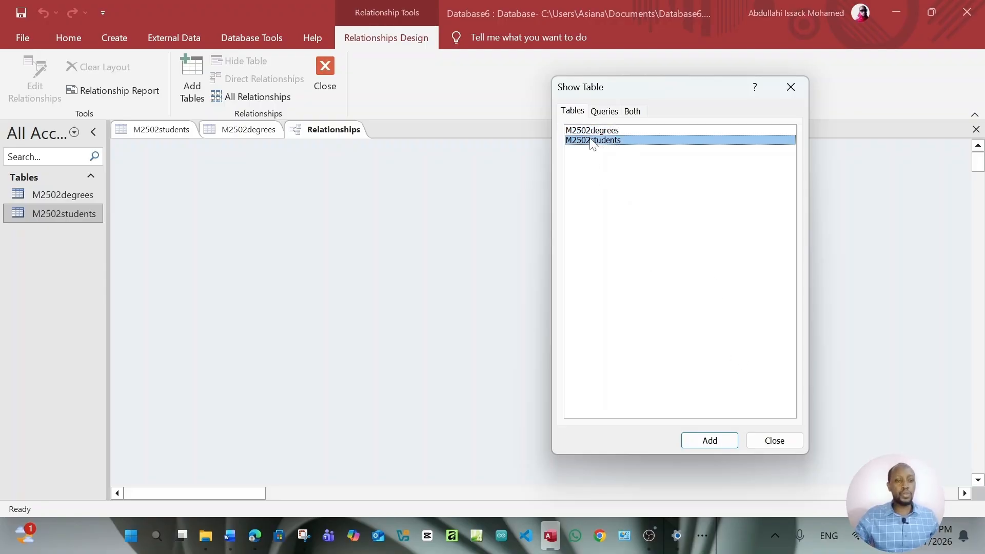
pyautogui.click(709, 440)
pyautogui.click(615, 131)
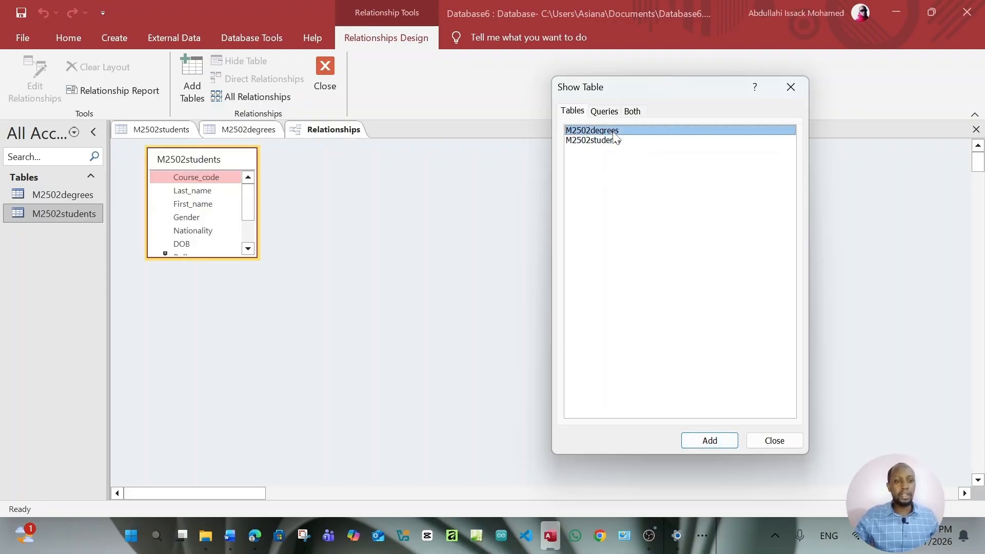
pyautogui.click(715, 441)
pyautogui.click(767, 440)
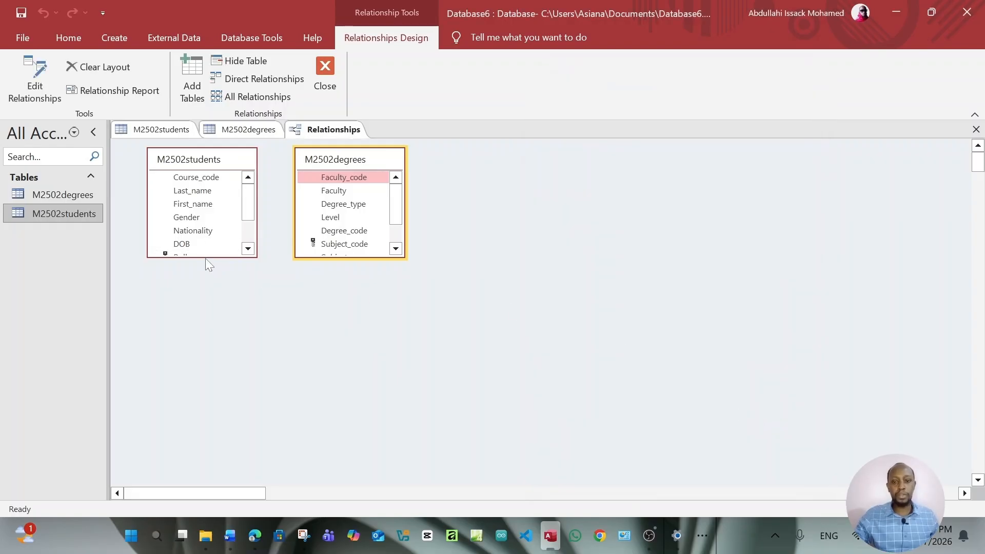
# Enlarge both field lists to show all fields and move M2502degrees further right
pyautogui.moveTo(206, 256); pyautogui.dragTo(208, 333)
pyautogui.moveTo(367, 255); pyautogui.dragTo(378, 328)
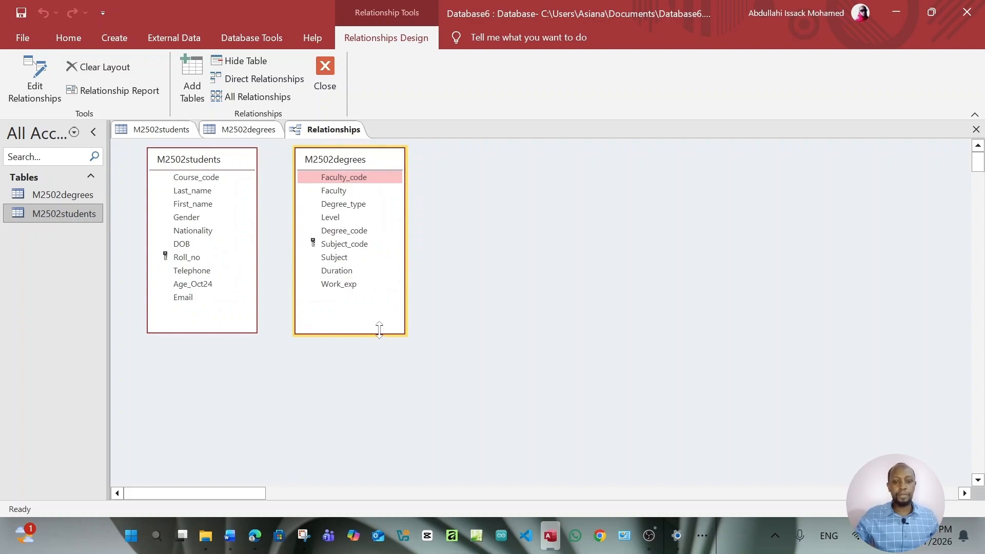
pyautogui.moveTo(360, 155); pyautogui.dragTo(440, 163)
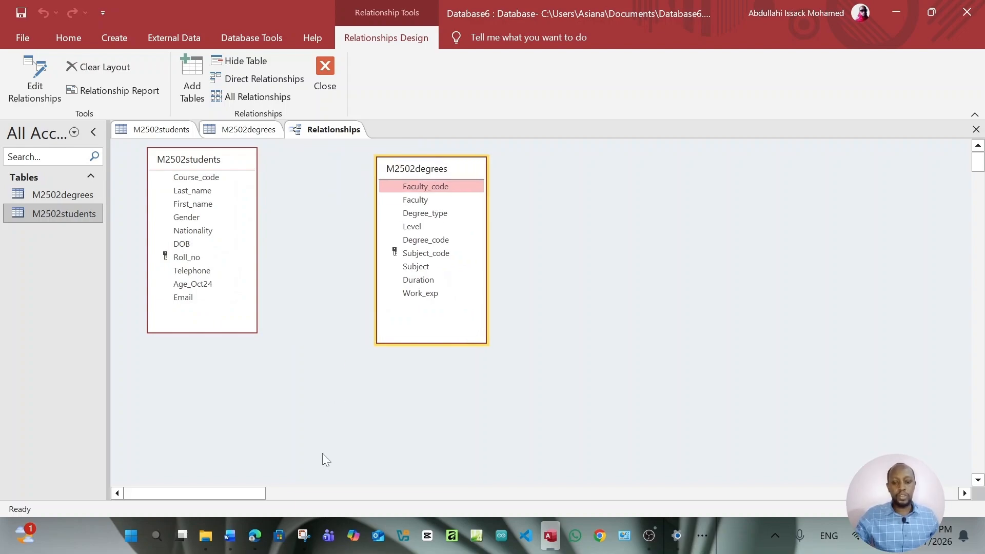
pyautogui.click(253, 536)
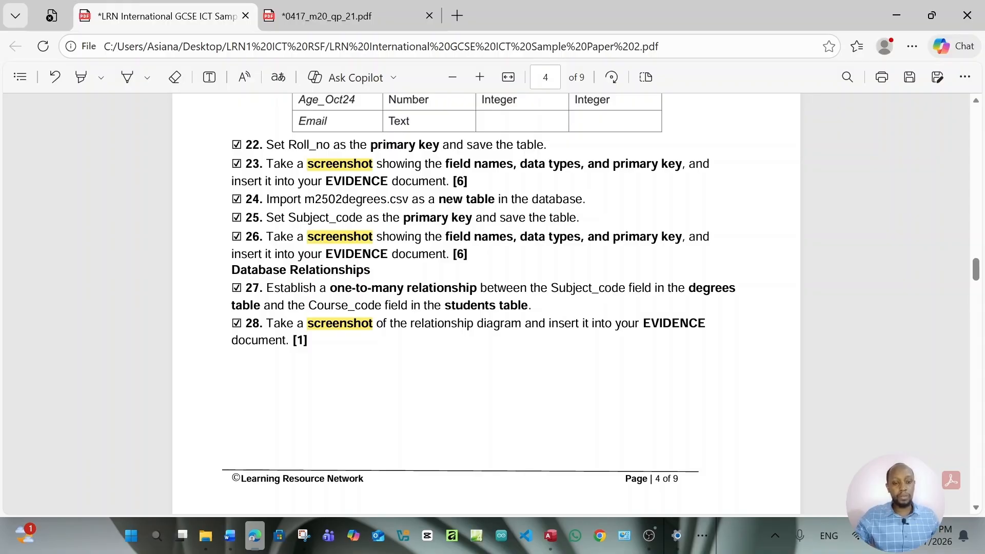
# Return to the Access Relationships layout after reading task 27's relationship instructions
pyautogui.click(550, 535)
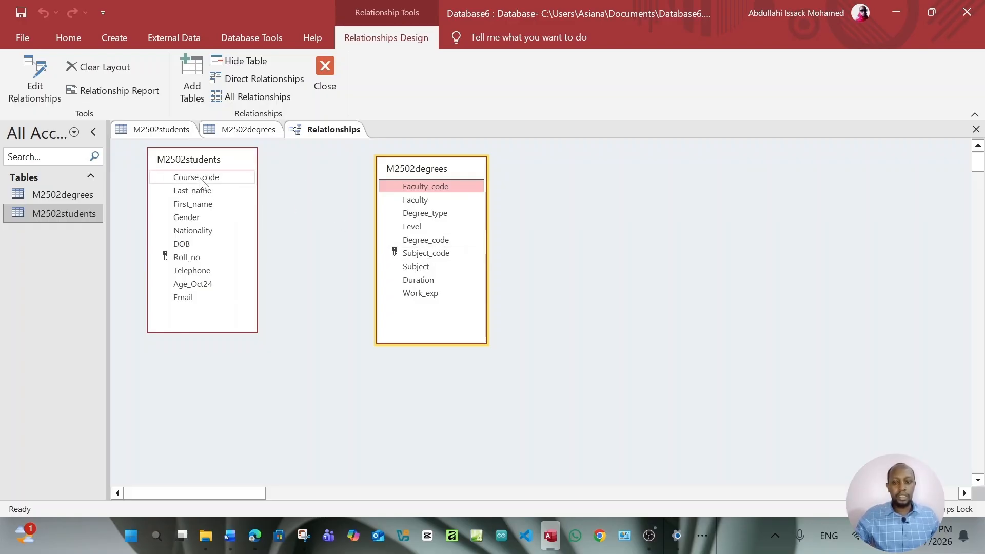
# Join M2502students' Course_code to M2502degrees' Subject_code one-to-many, then reopen the link to check it
pyautogui.moveTo(200, 182); pyautogui.dragTo(394, 253)
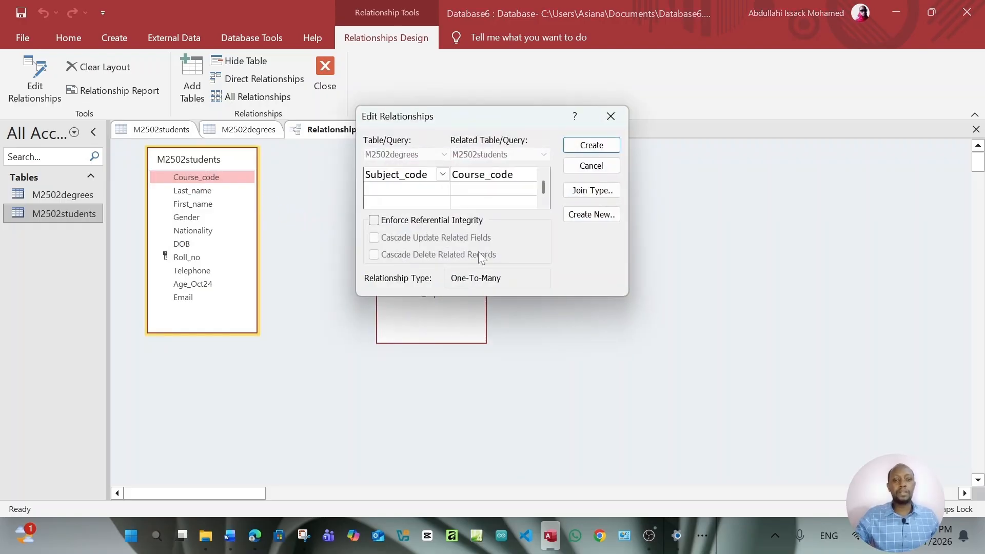
pyautogui.moveTo(543, 121); pyautogui.dragTo(542, 164)
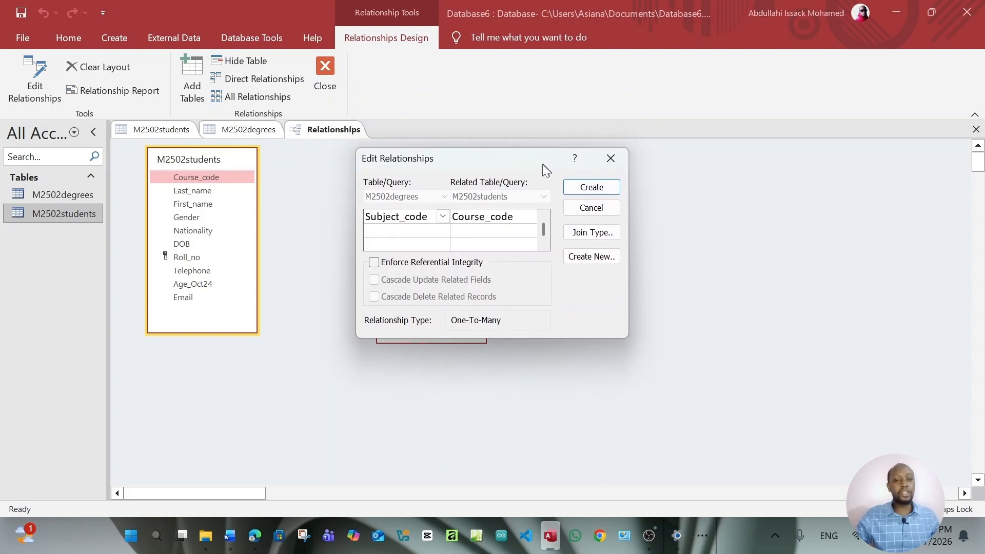
pyautogui.click(592, 187)
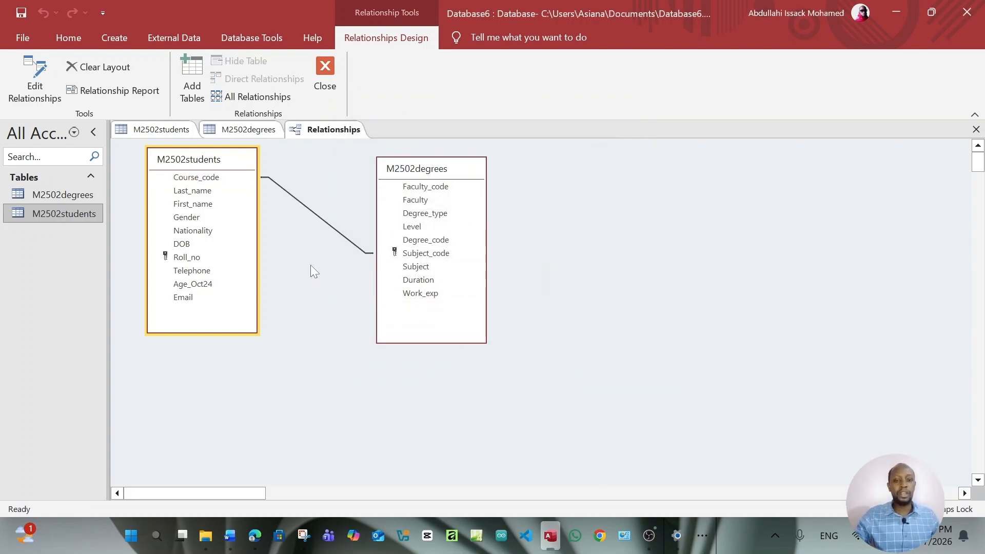
pyautogui.doubleClick(322, 221)
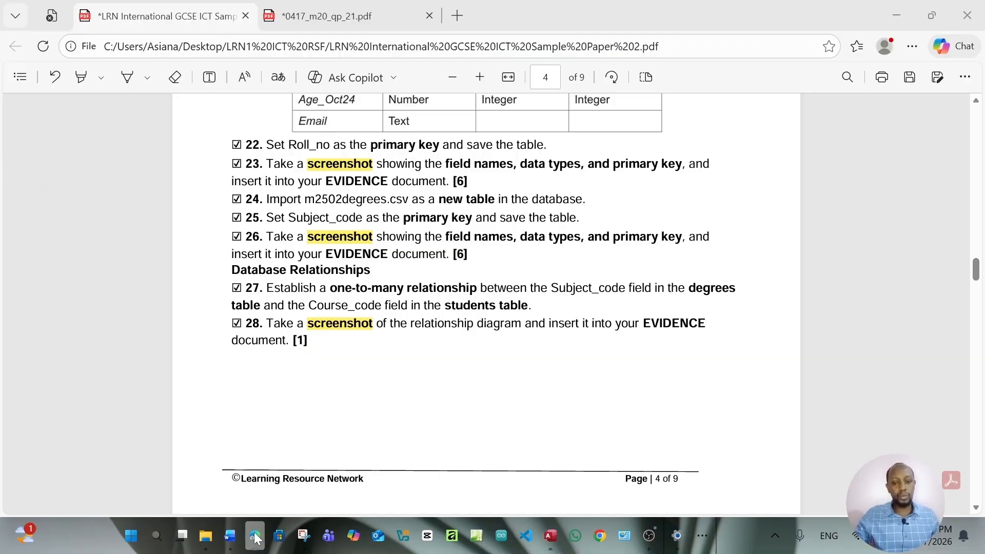
pyautogui.click(255, 535)
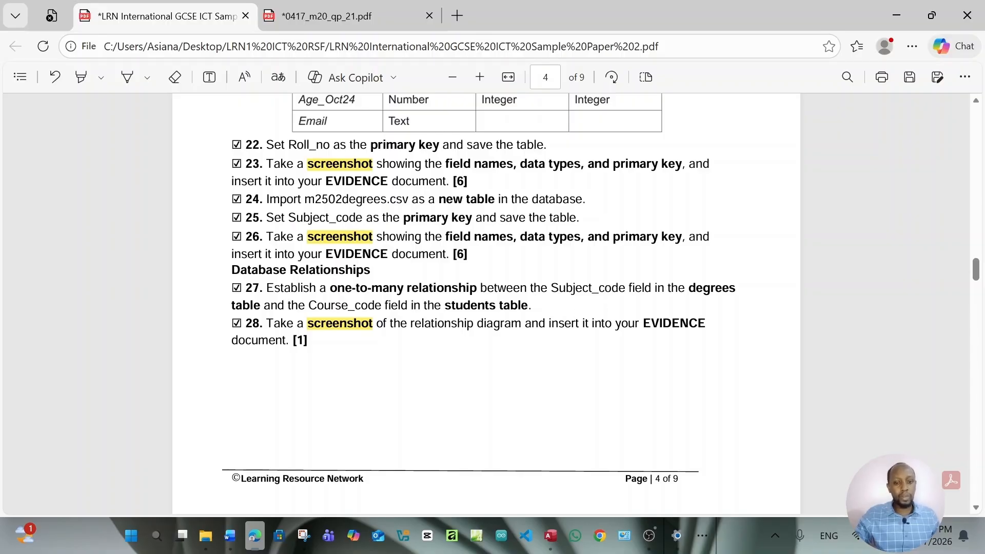
# Highlight 'one-to-many relationship' in task 27 in yellow
pyautogui.moveTo(329, 288); pyautogui.dragTo(473, 296)
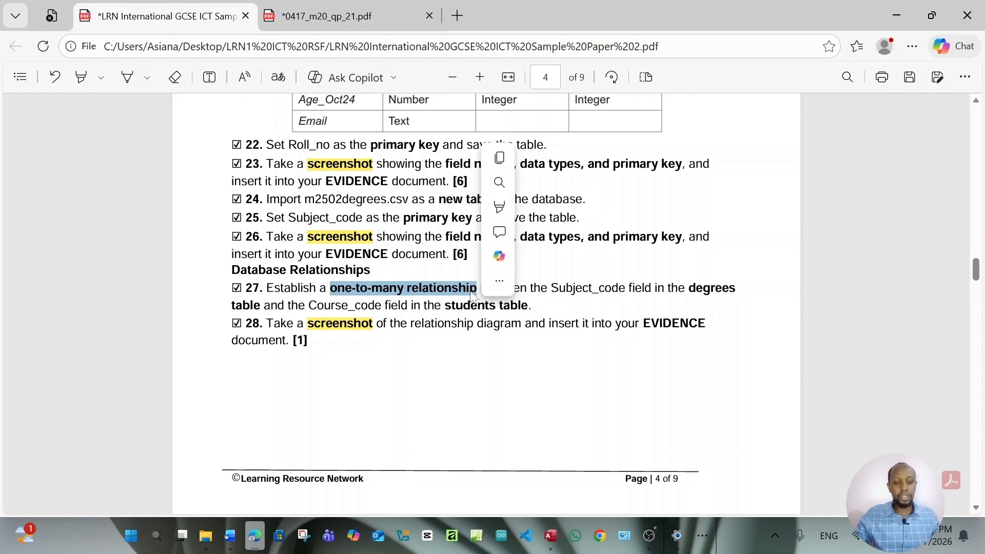
pyautogui.moveTo(588, 213)
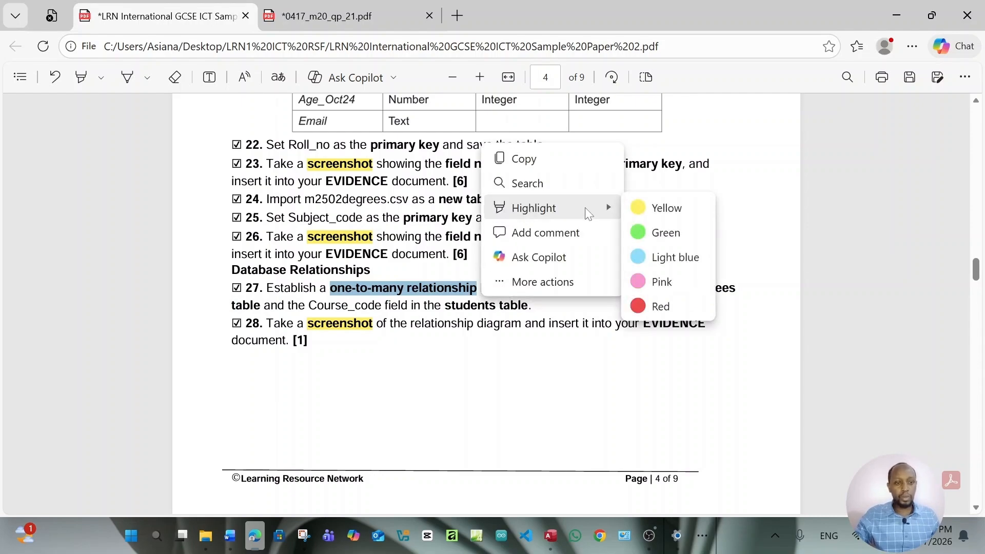
pyautogui.click(657, 210)
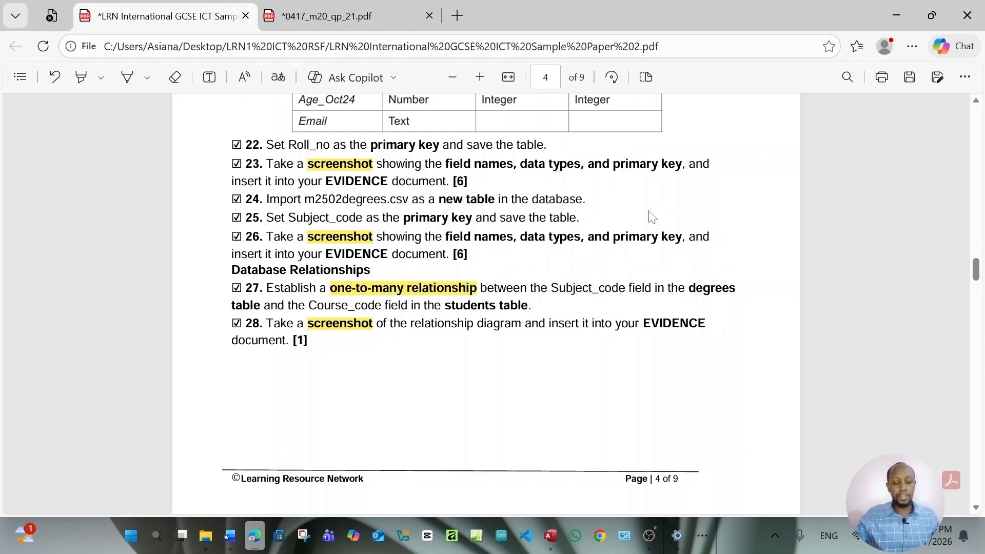
pyautogui.click(551, 536)
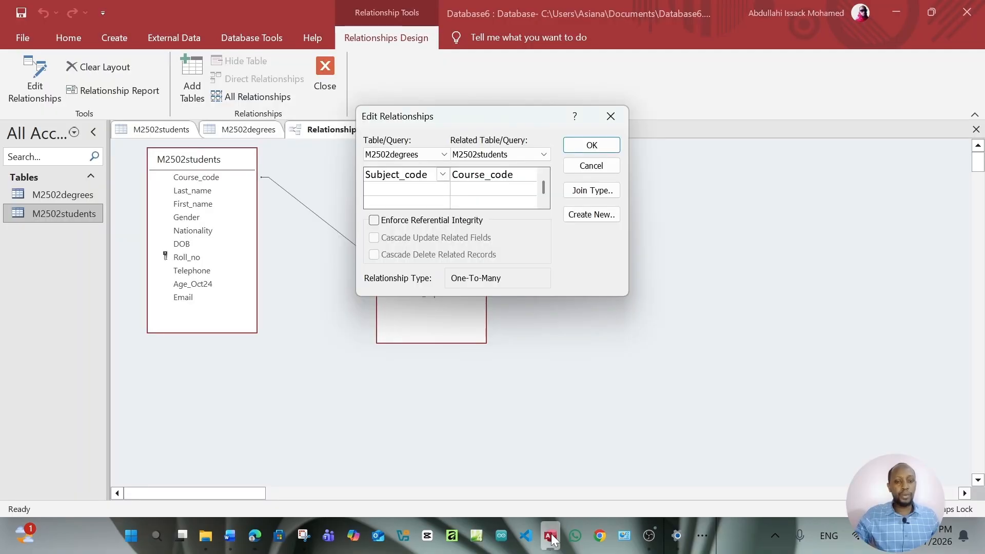
# Close Edit Relationships, reopen the Subject_code–Course_code link to confirm One-To-Many, then close it
pyautogui.click(610, 117)
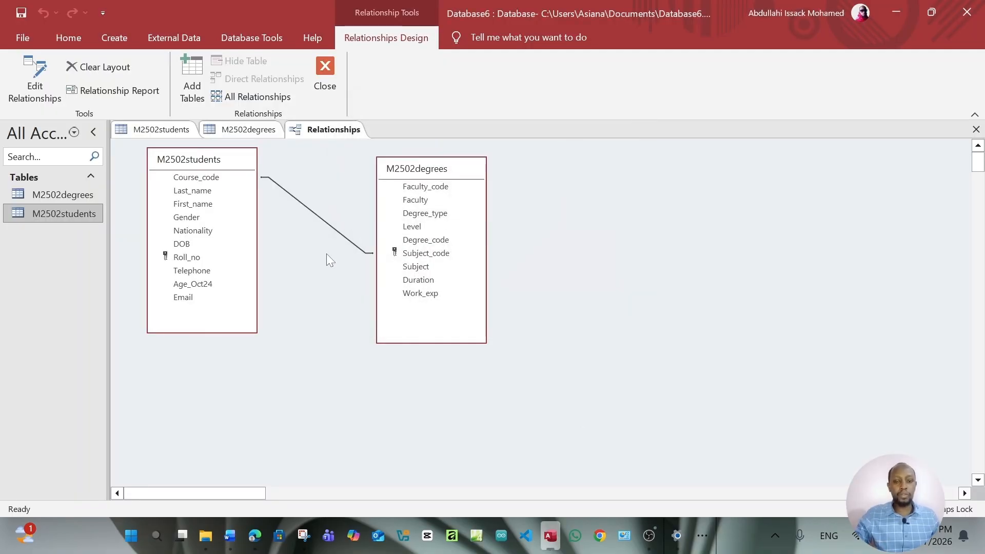
pyautogui.doubleClick(321, 222)
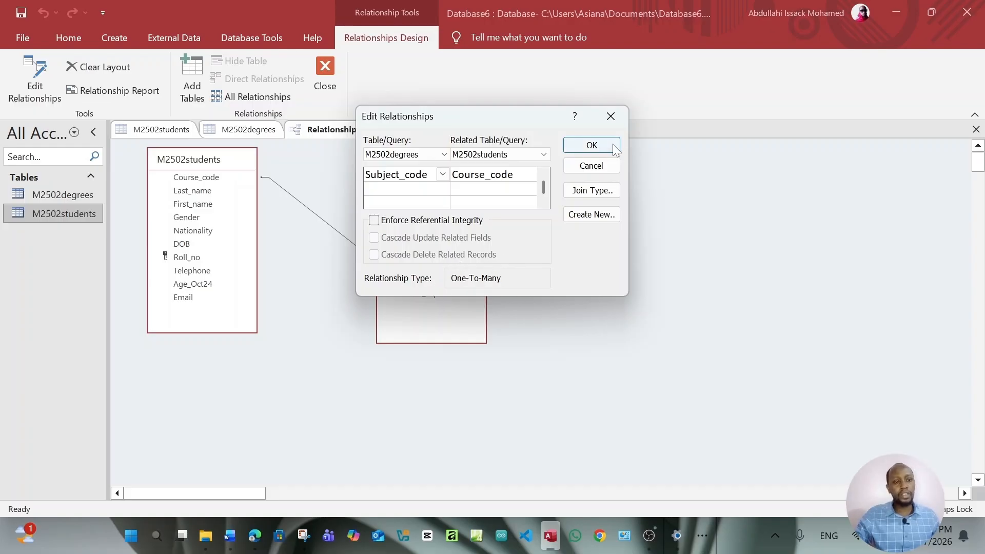
pyautogui.click(618, 111)
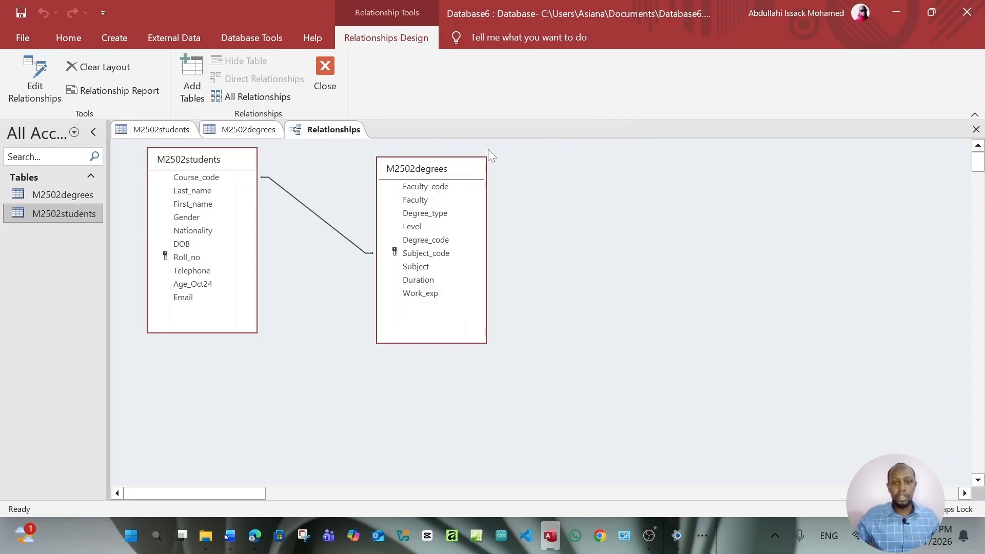
# Scroll through the Word evidence document's table and relationship screenshots
pyautogui.click(230, 536)
pyautogui.scroll(2, 358, 220)
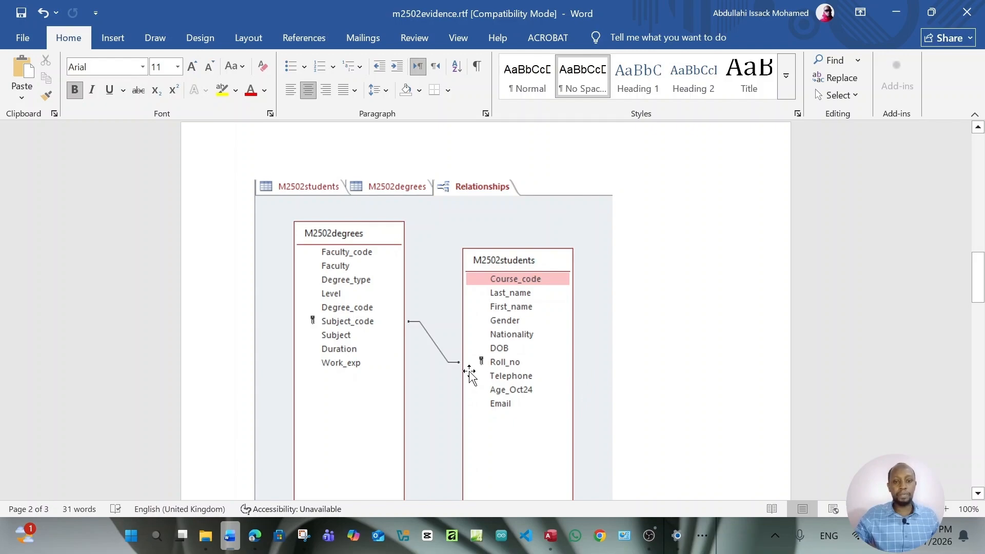
pyautogui.scroll(-1, 468, 373)
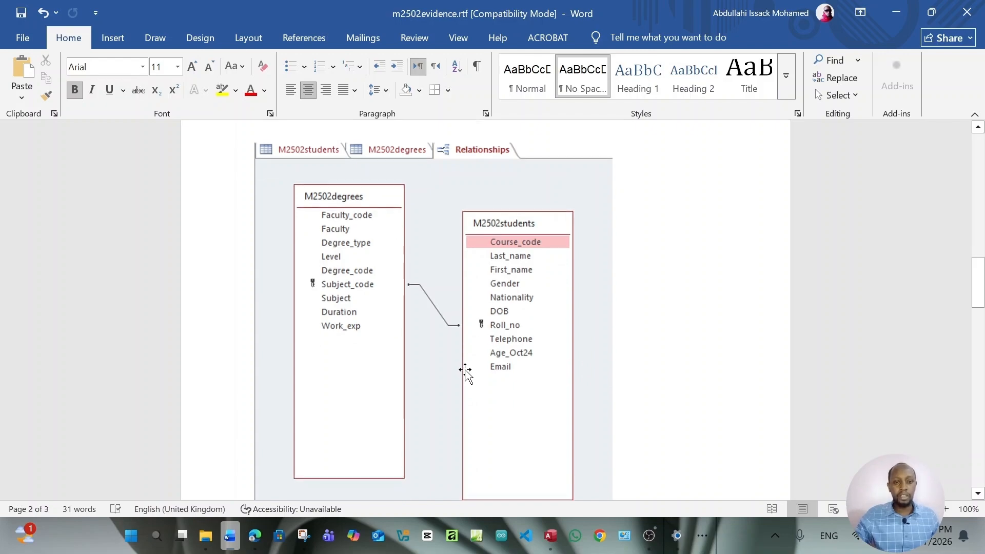
pyautogui.scroll(18, 465, 374)
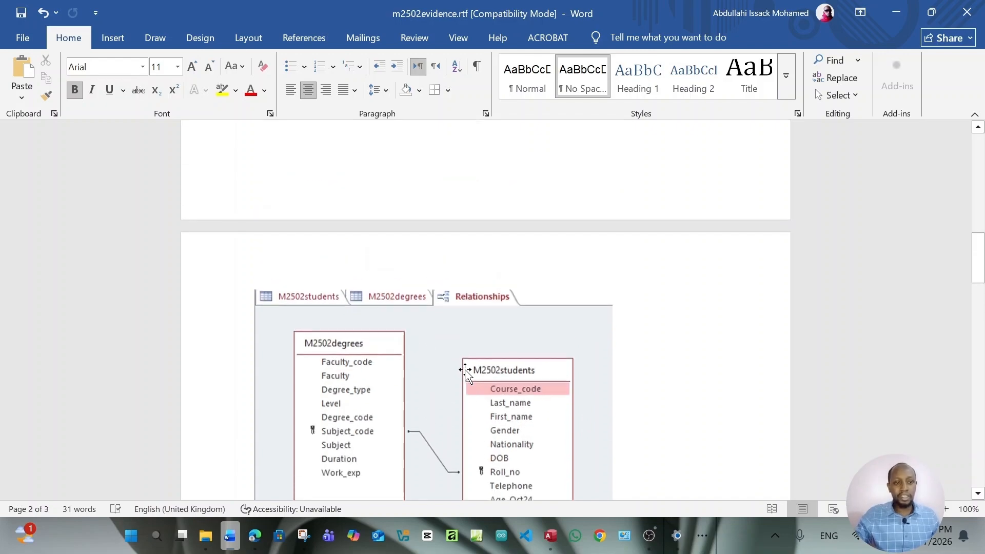
pyautogui.scroll(2, 465, 373)
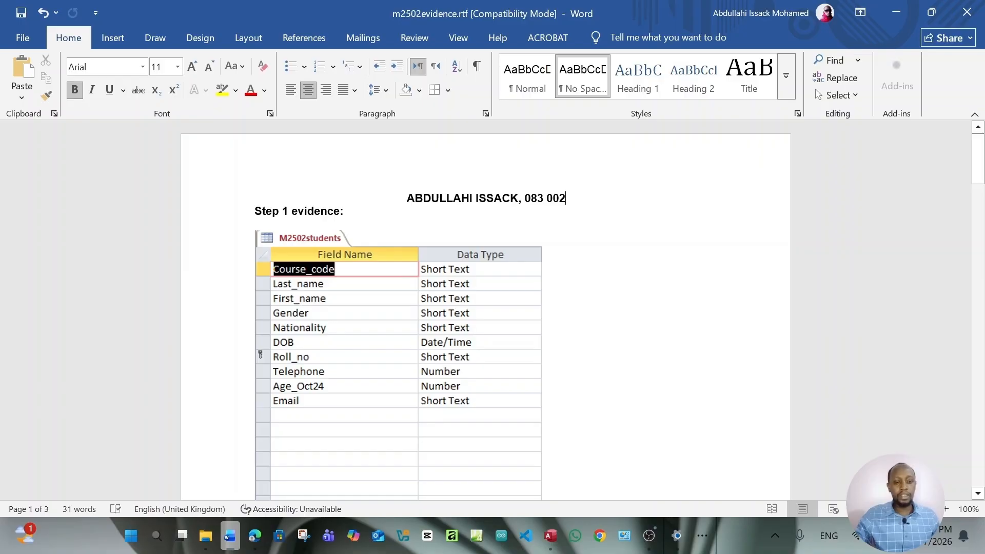
pyautogui.scroll(-5, 465, 308)
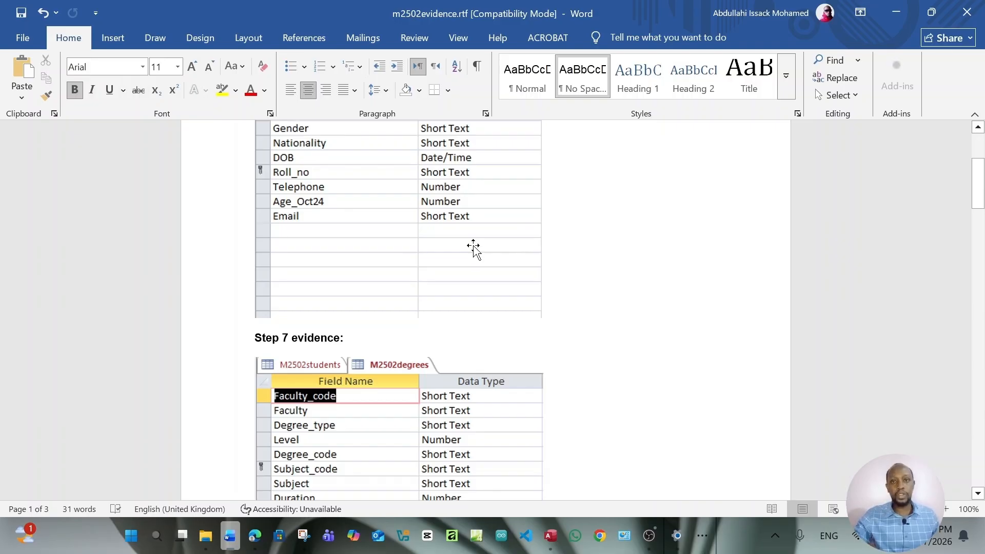
pyautogui.scroll(-3, 473, 249)
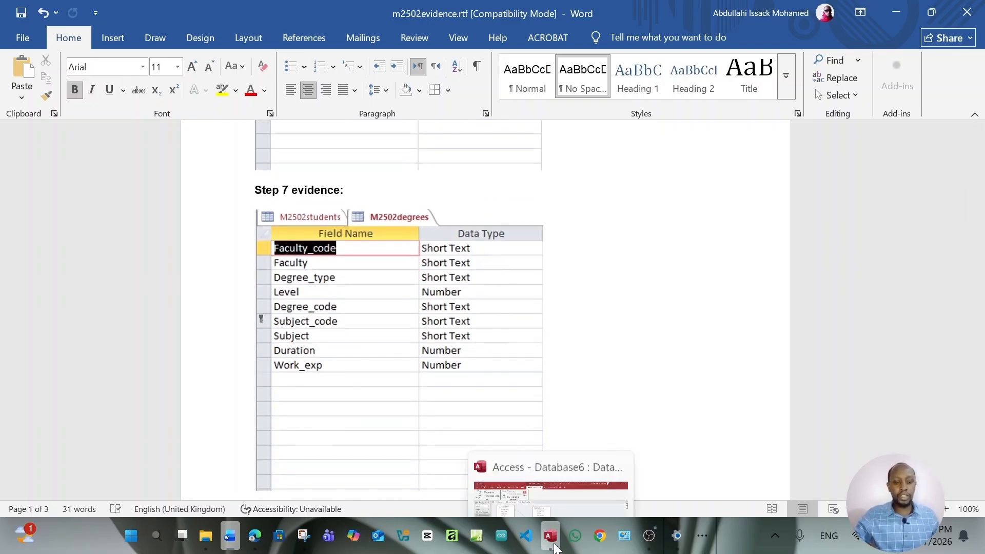
pyautogui.click(552, 538)
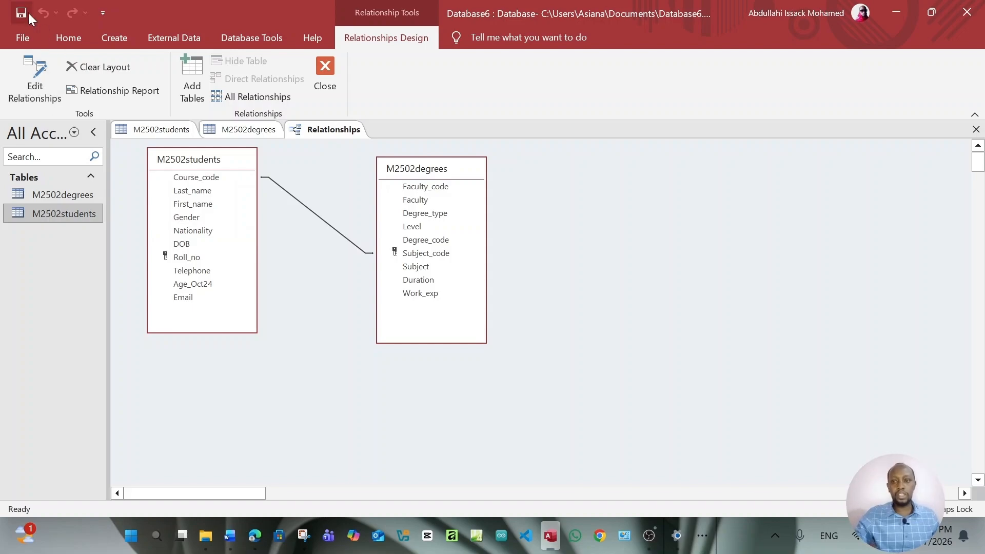
# Open M2502degrees, then M2502students, in Datasheet View from the navigation pane
pyautogui.doubleClick(70, 195)
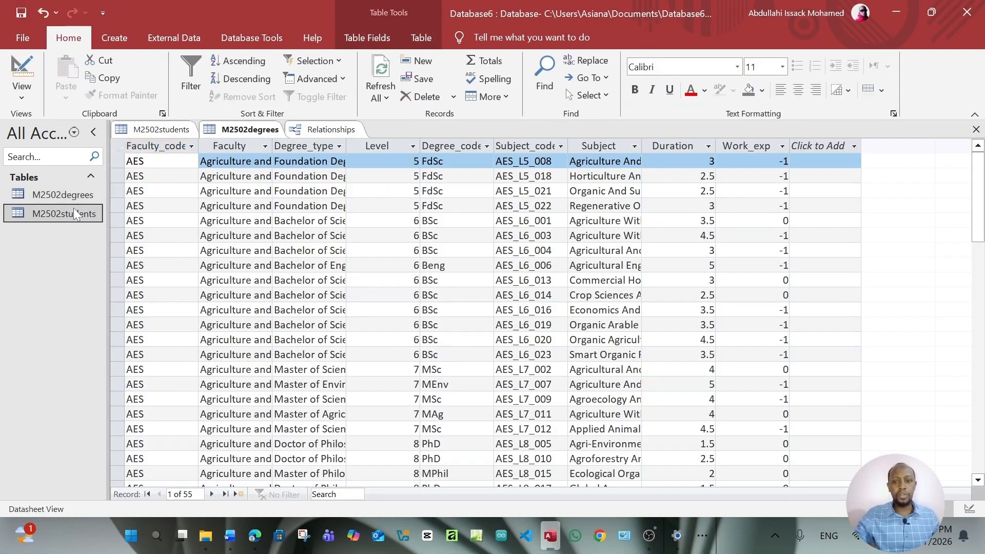
pyautogui.doubleClick(73, 210)
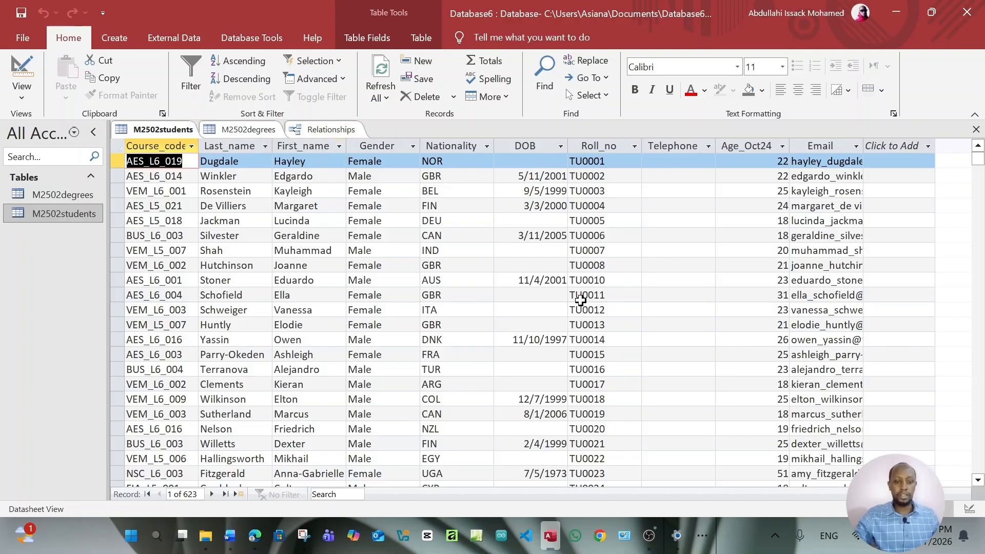
pyautogui.moveTo(260, 541)
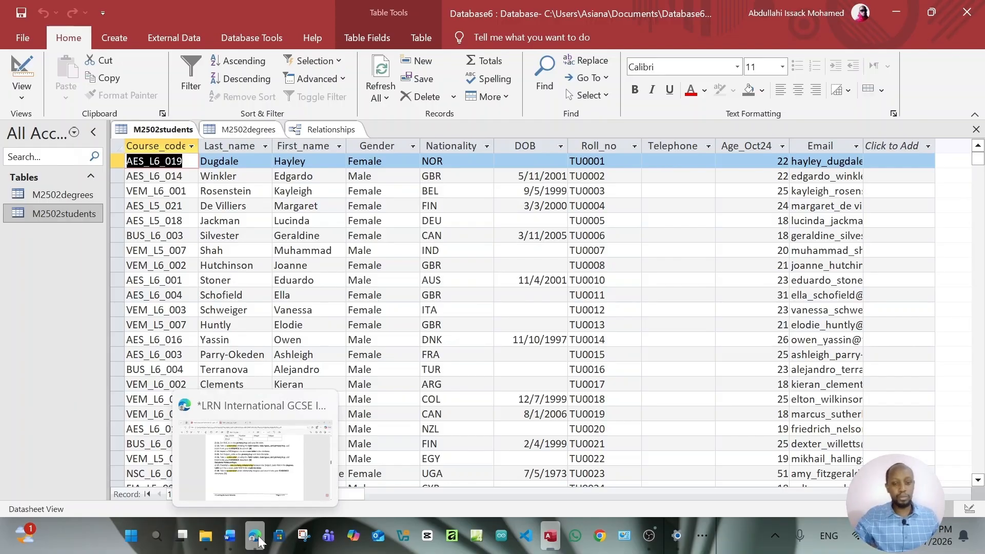
# Scroll the question paper past page 4's Task 3 table to item 29 on page 5
pyautogui.click(255, 541)
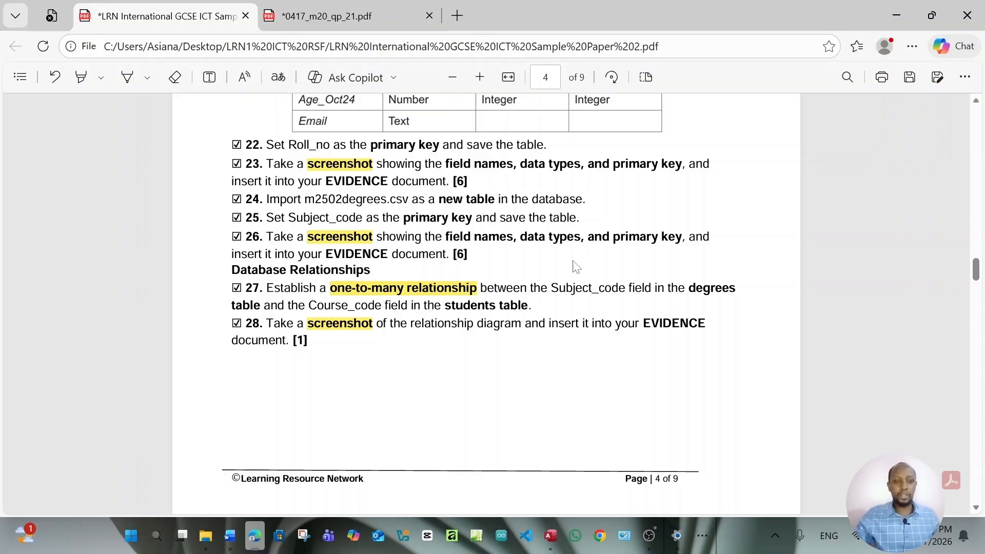
pyautogui.scroll(2, 575, 266)
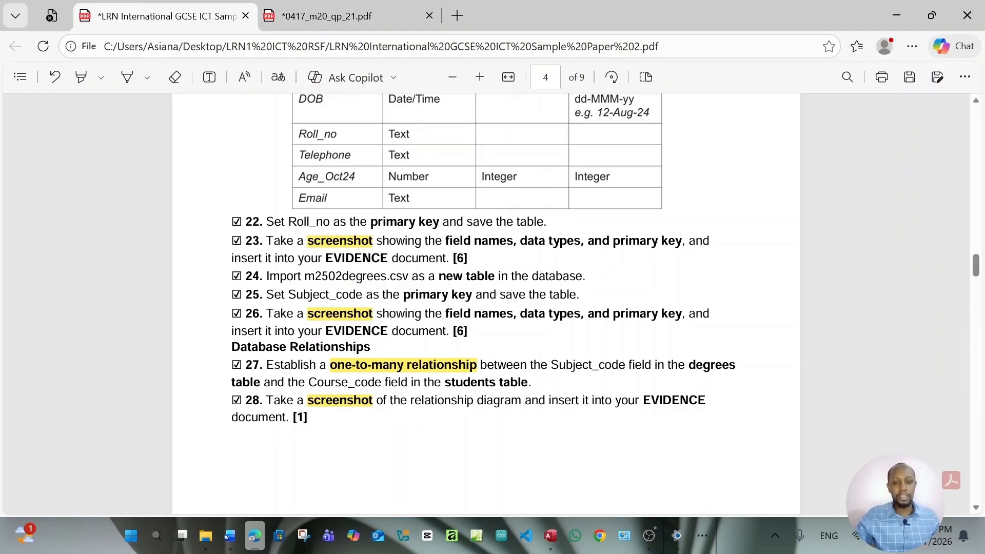
pyautogui.scroll(5, 402, 428)
pyautogui.scroll(5, 400, 373)
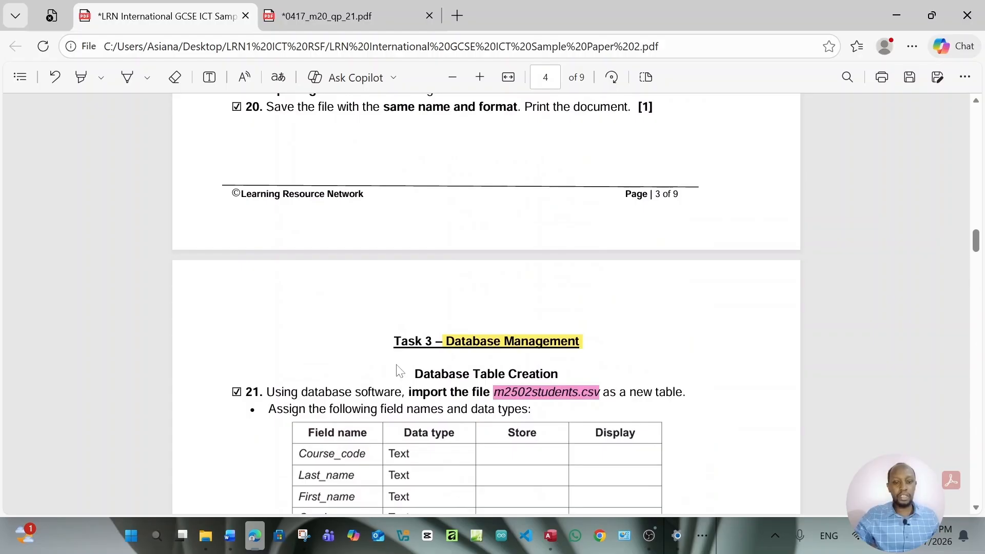
pyautogui.scroll(-3, 486, 304)
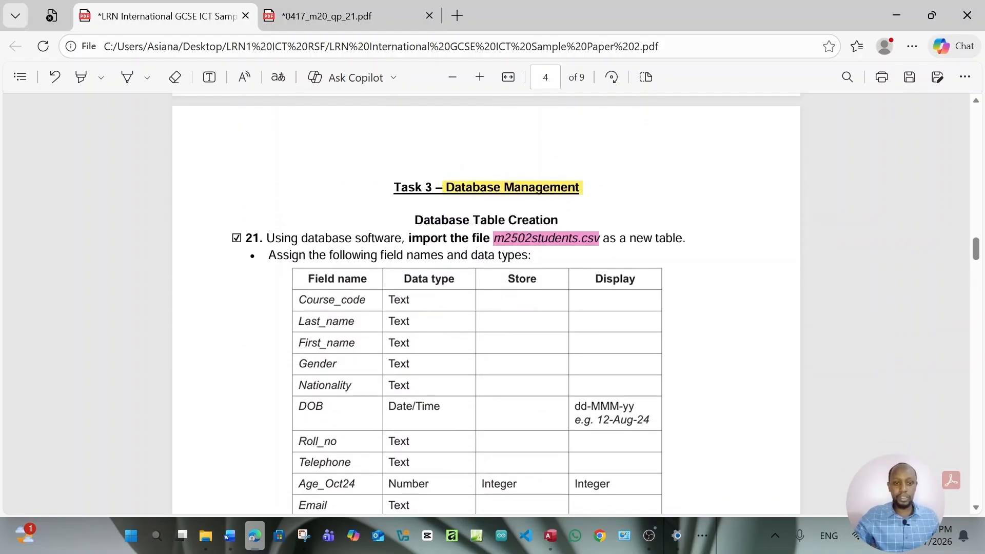
pyautogui.scroll(-20, 550, 279)
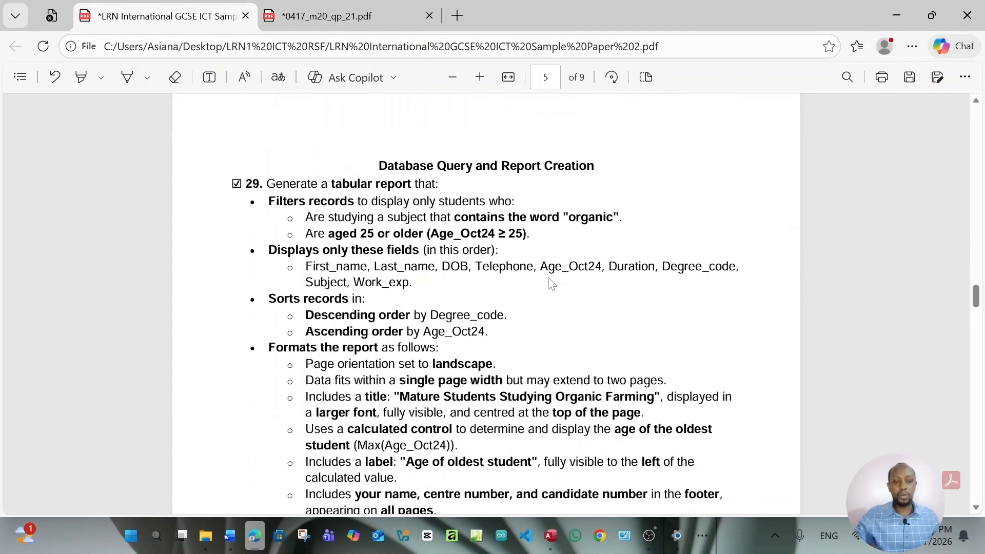
pyautogui.scroll(3, 550, 282)
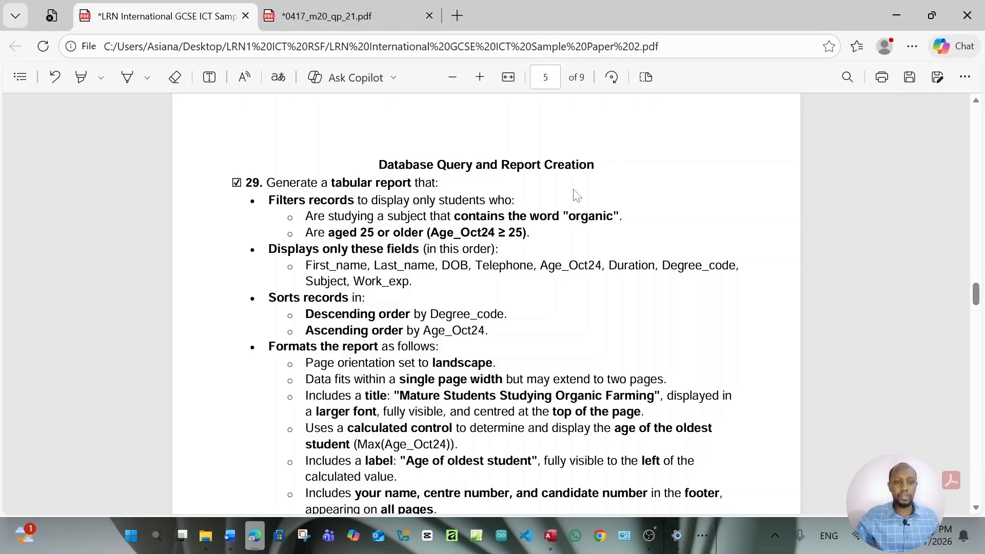
pyautogui.scroll(7, 484, 209)
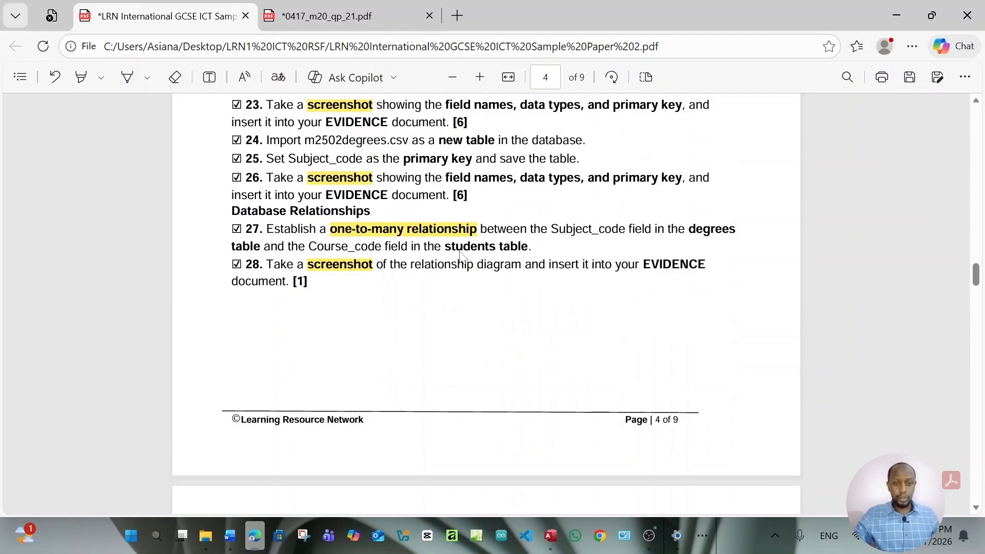
pyautogui.scroll(-7, 463, 257)
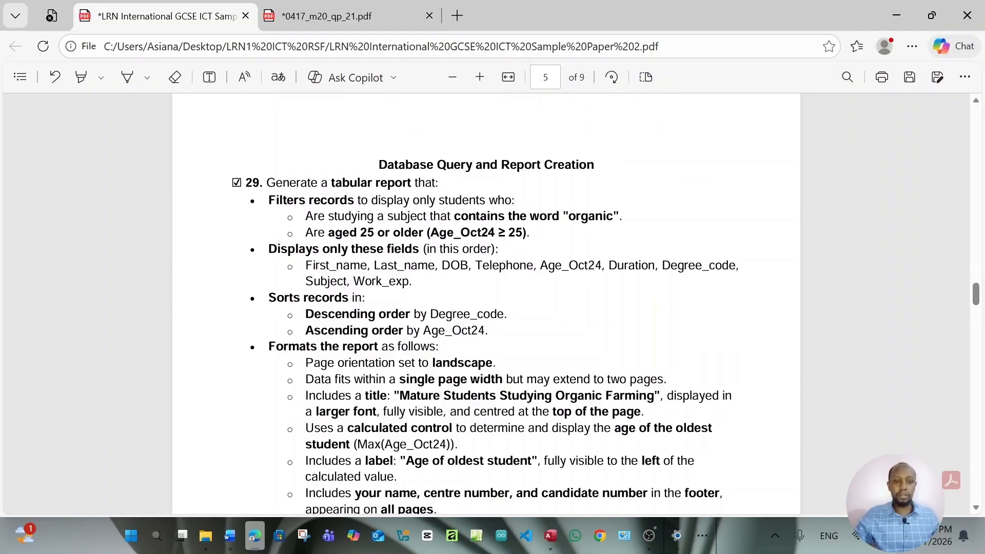
pyautogui.moveTo(472, 164); pyautogui.dragTo(387, 164)
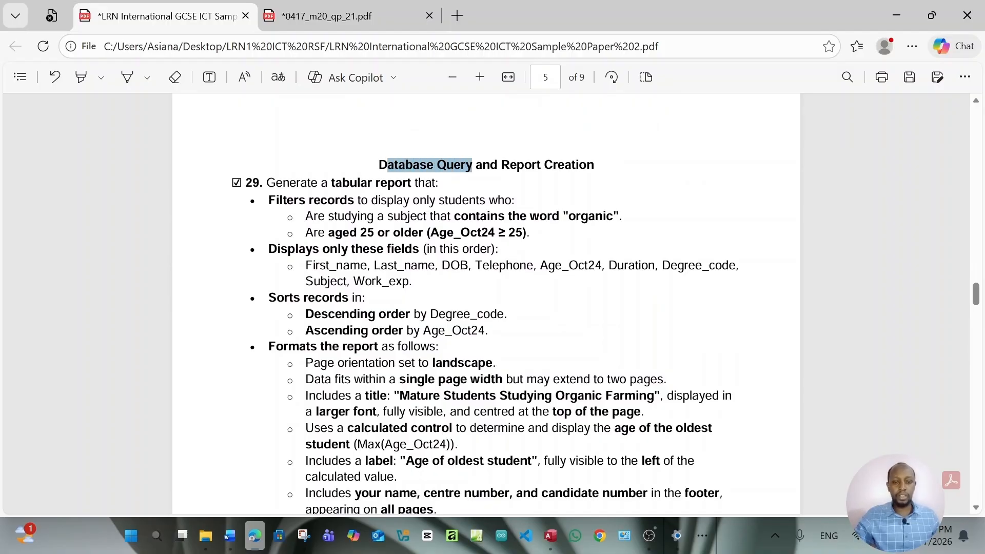
pyautogui.click(388, 165)
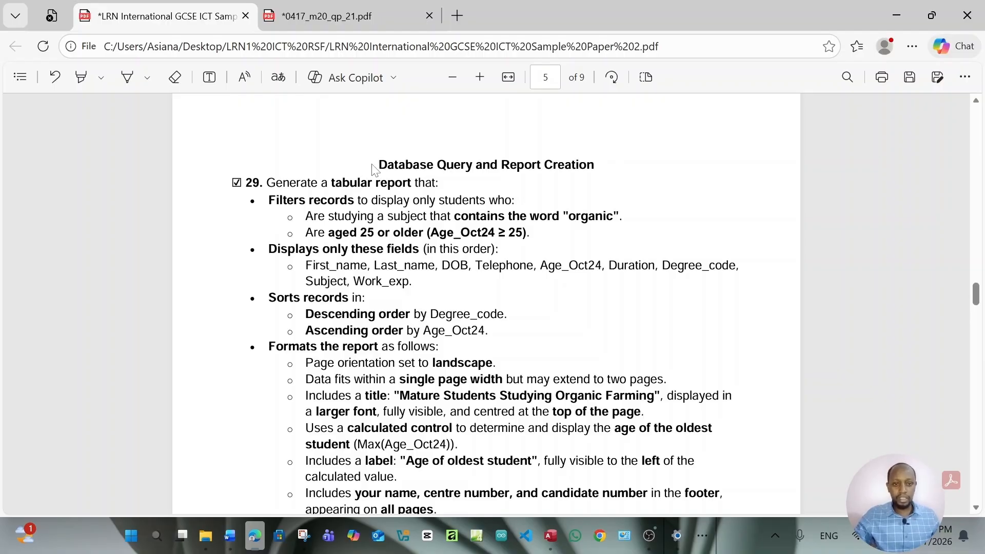
pyautogui.moveTo(378, 165); pyautogui.dragTo(472, 164)
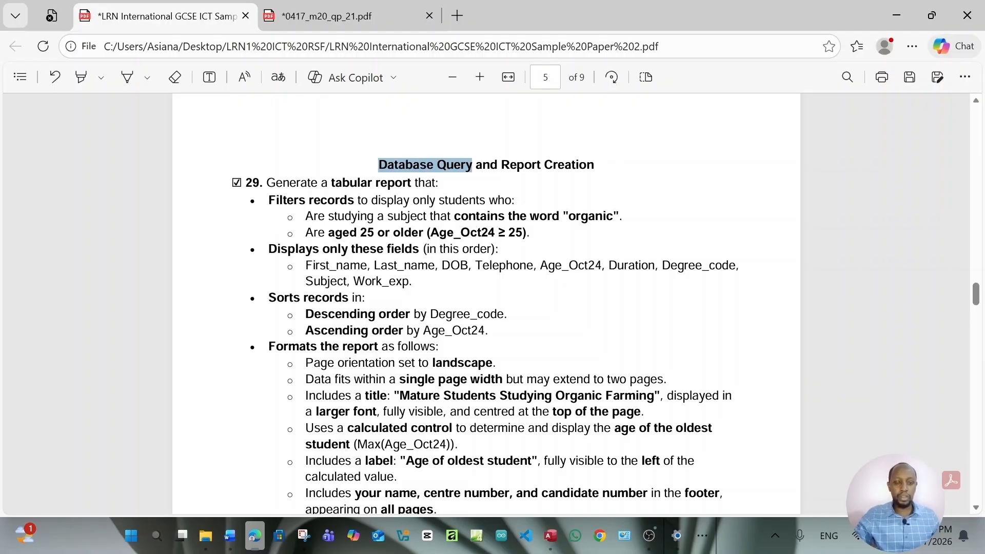
pyautogui.click(468, 167)
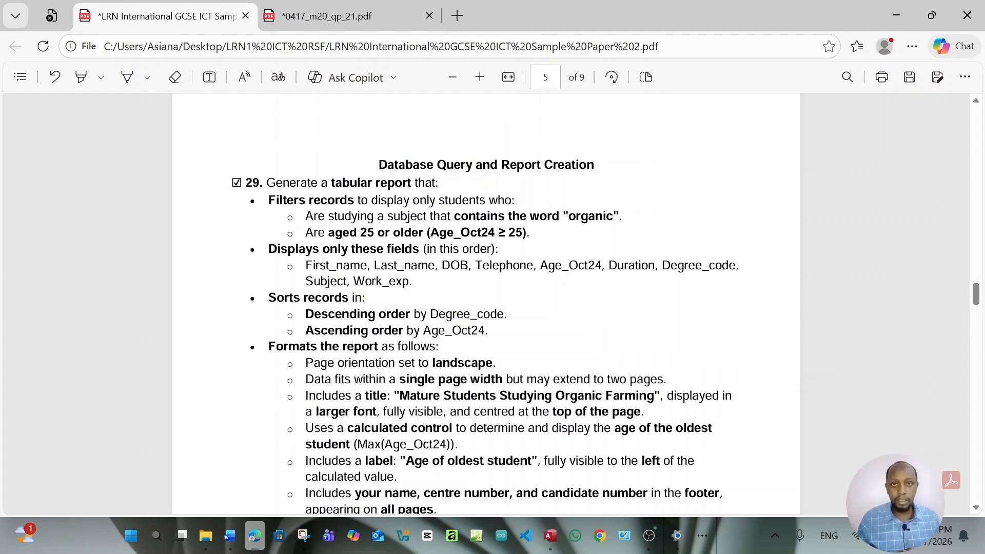
pyautogui.scroll(-3, 485, 302)
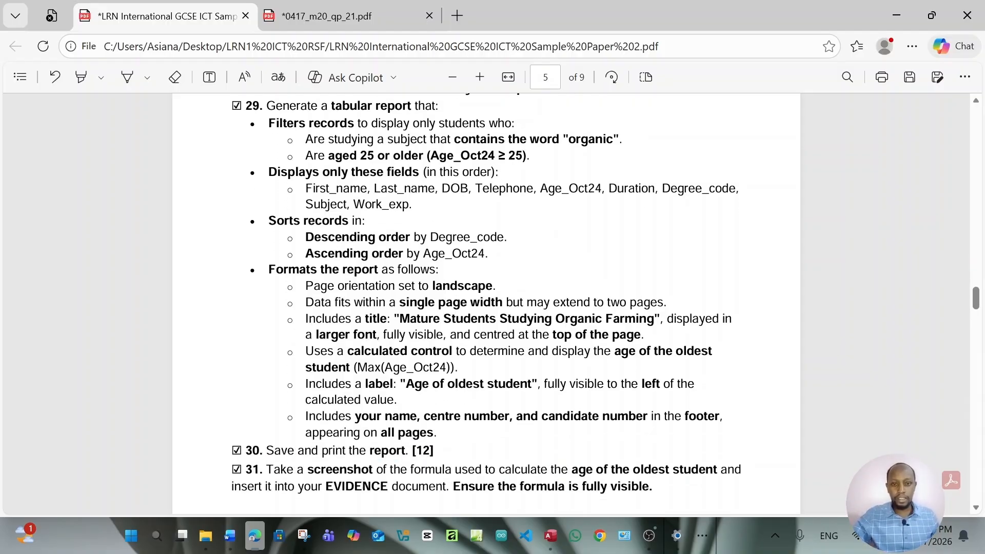
pyautogui.scroll(3, 486, 303)
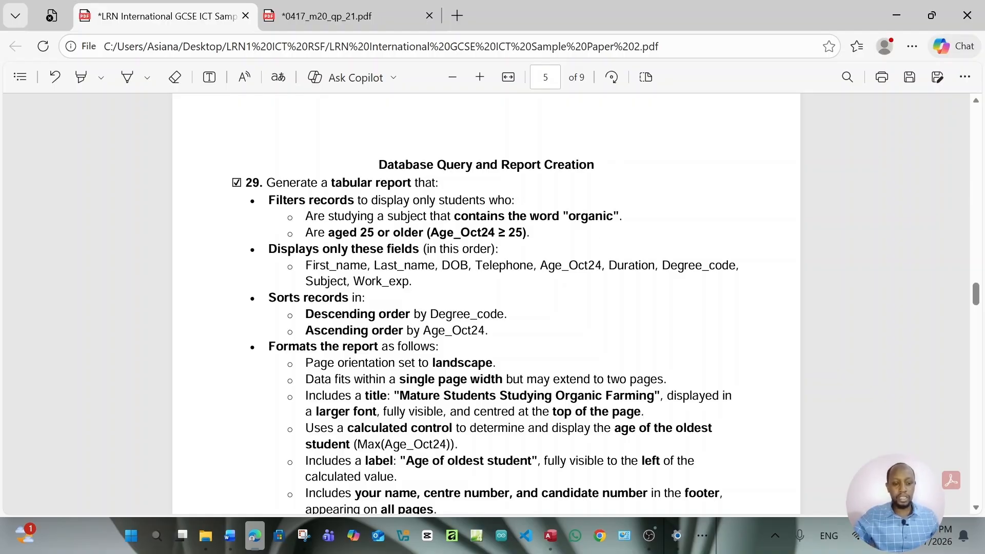
pyautogui.click(557, 539)
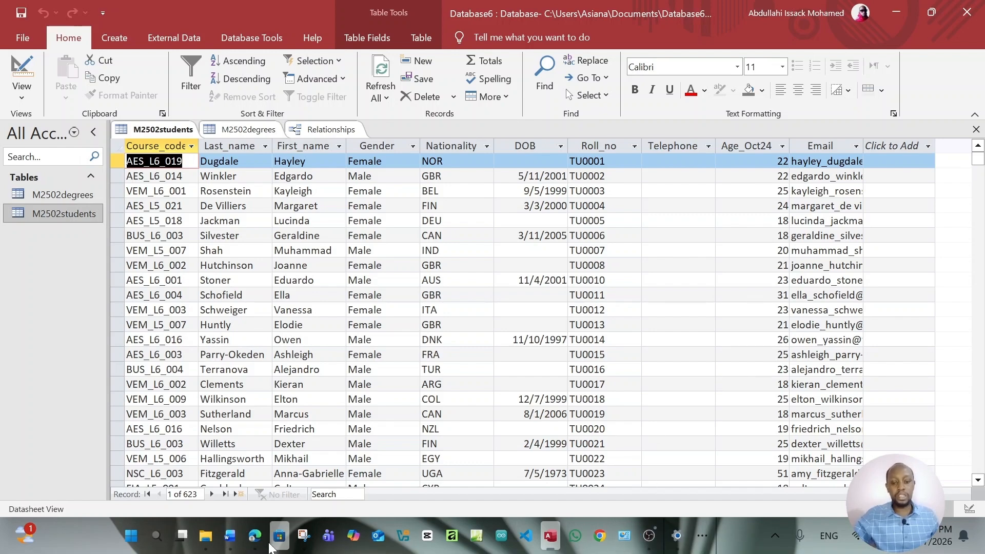
pyautogui.click(254, 536)
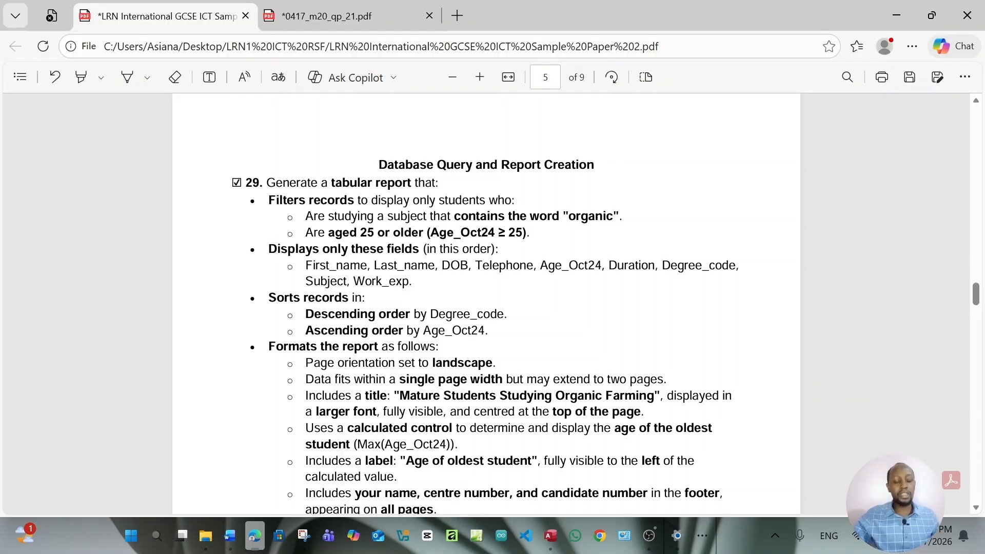
# Filter M2502degrees to Subject containing 'ORGANIC', widening the Subject column to show full names
pyautogui.click(556, 543)
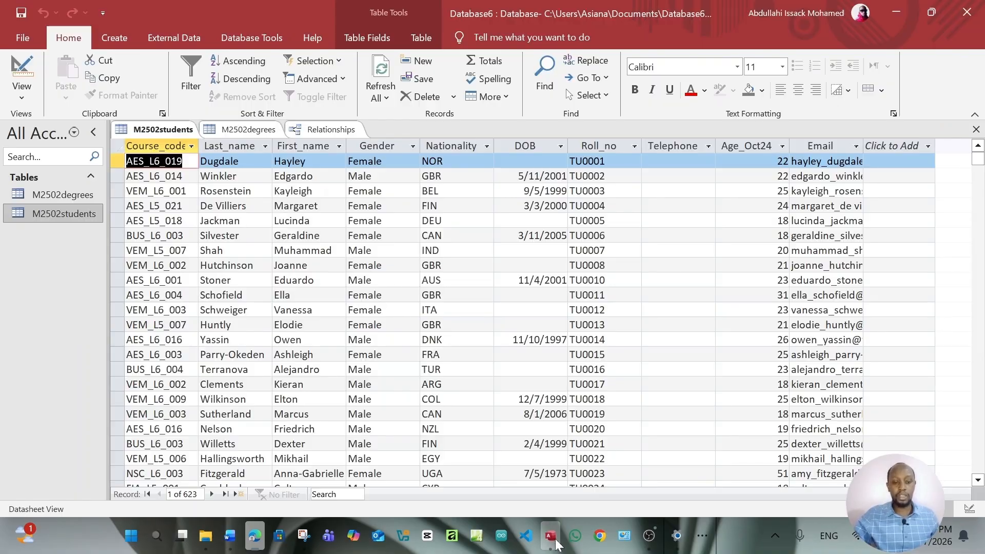
pyautogui.doubleClick(75, 199)
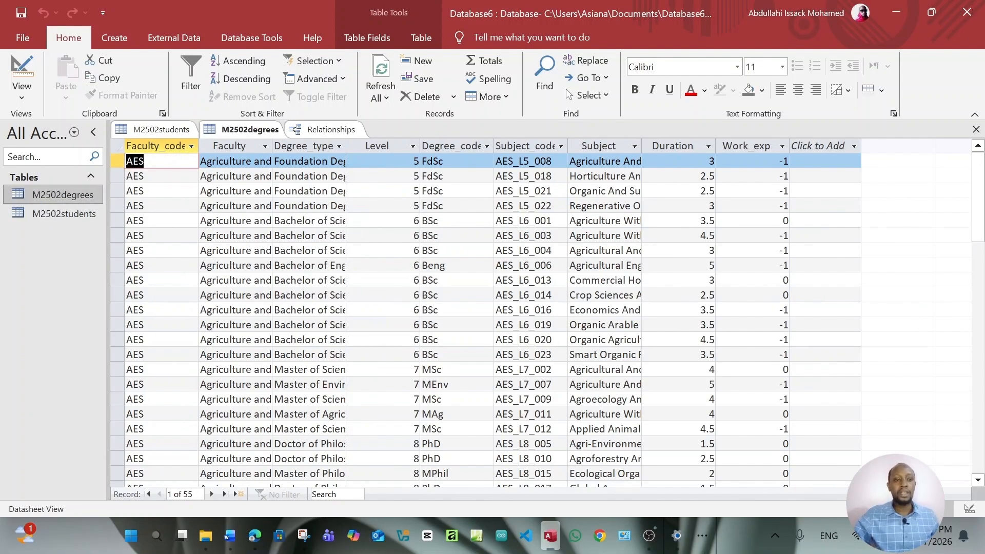
pyautogui.moveTo(642, 145); pyautogui.dragTo(714, 154)
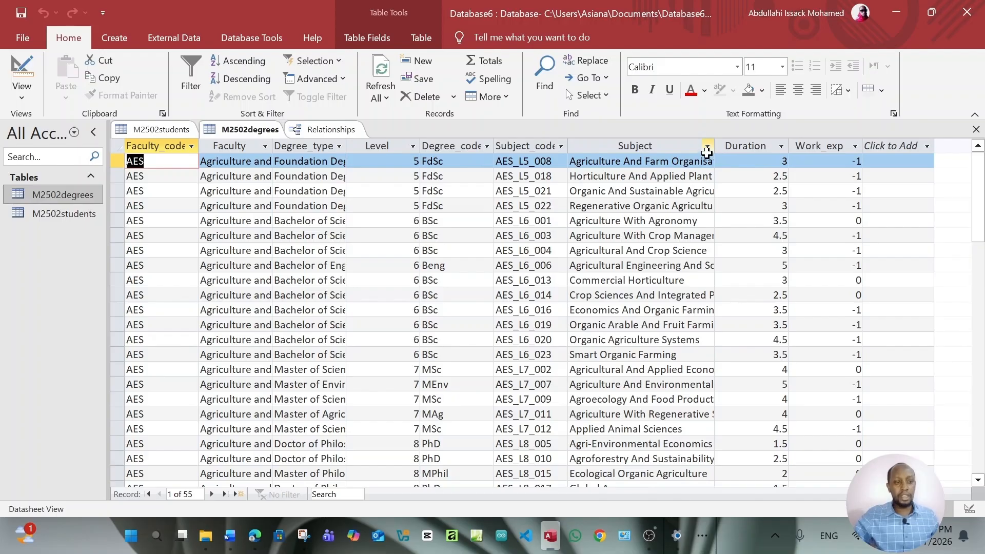
pyautogui.click(708, 147)
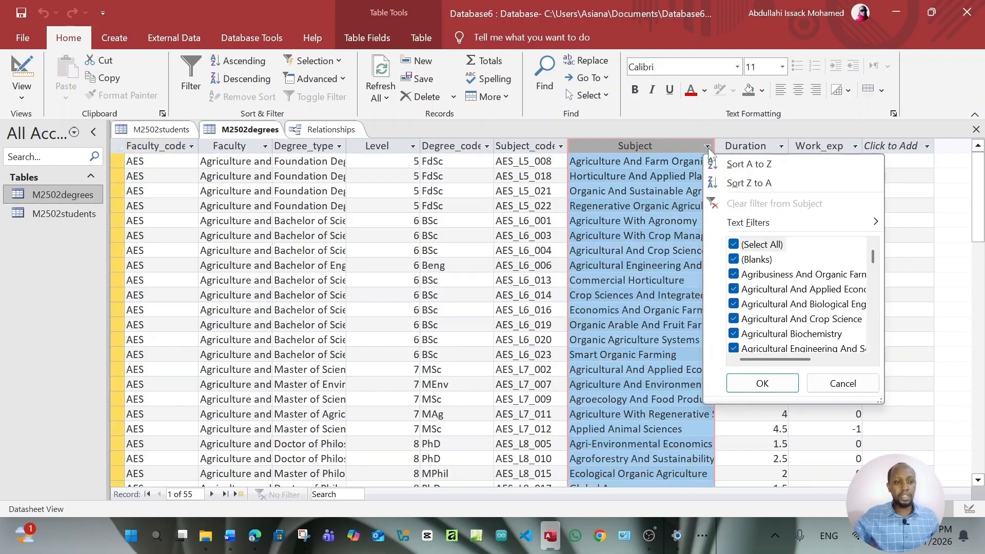
pyautogui.moveTo(770, 233)
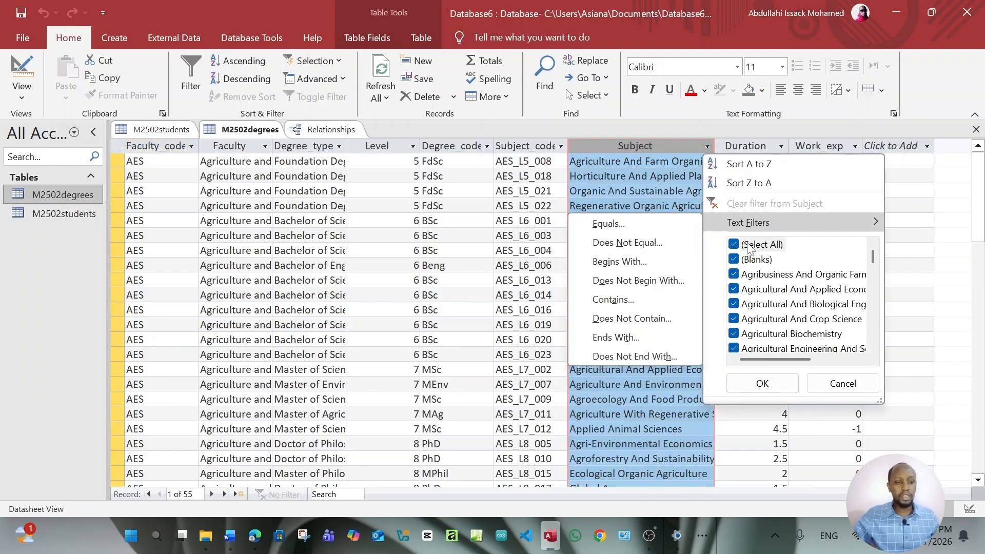
pyautogui.click(632, 298)
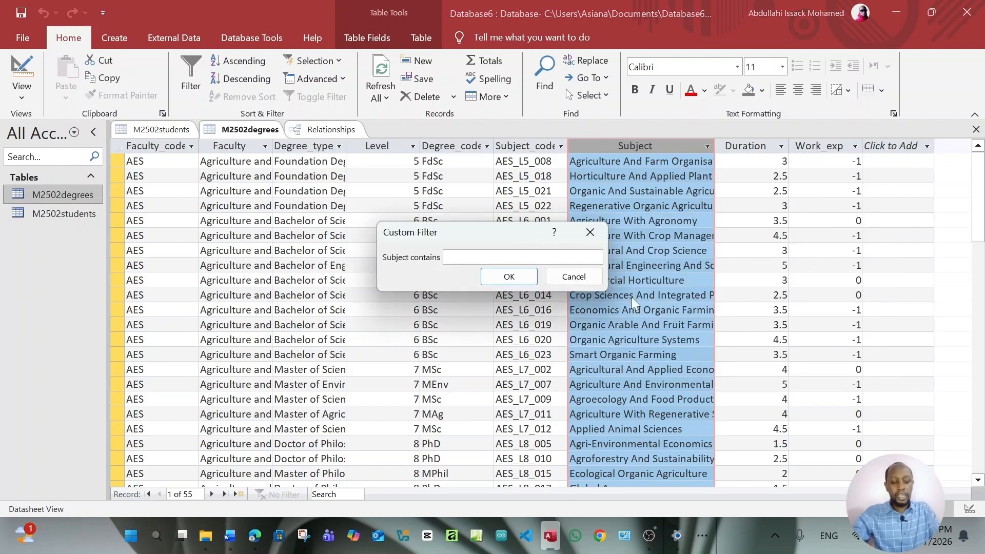
pyautogui.write('ORGANIC')
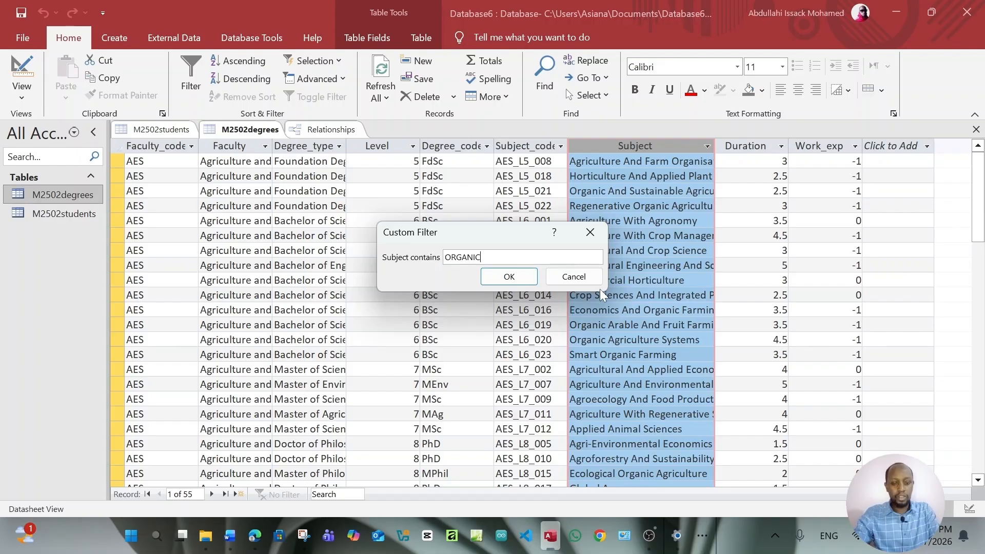
pyautogui.click(524, 276)
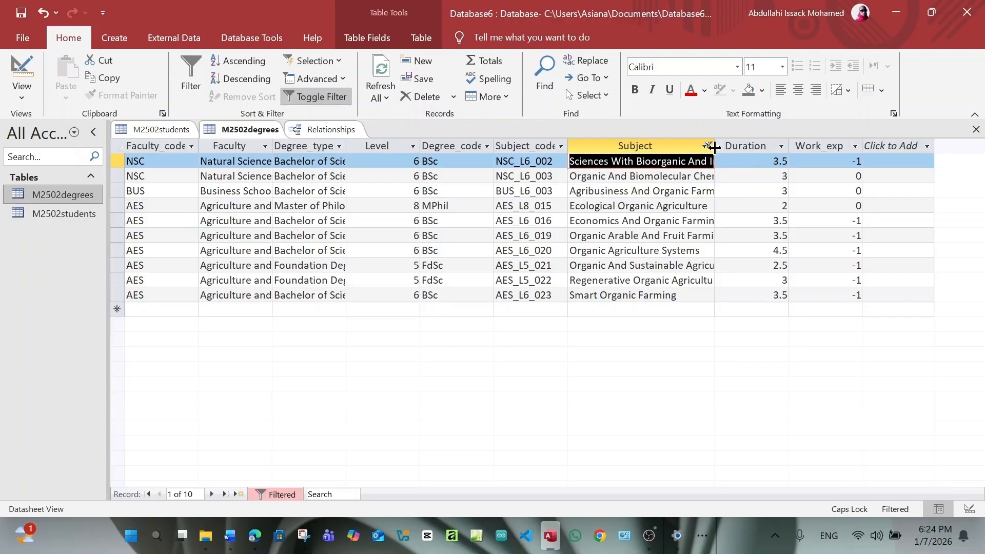
pyautogui.moveTo(714, 148); pyautogui.dragTo(761, 155)
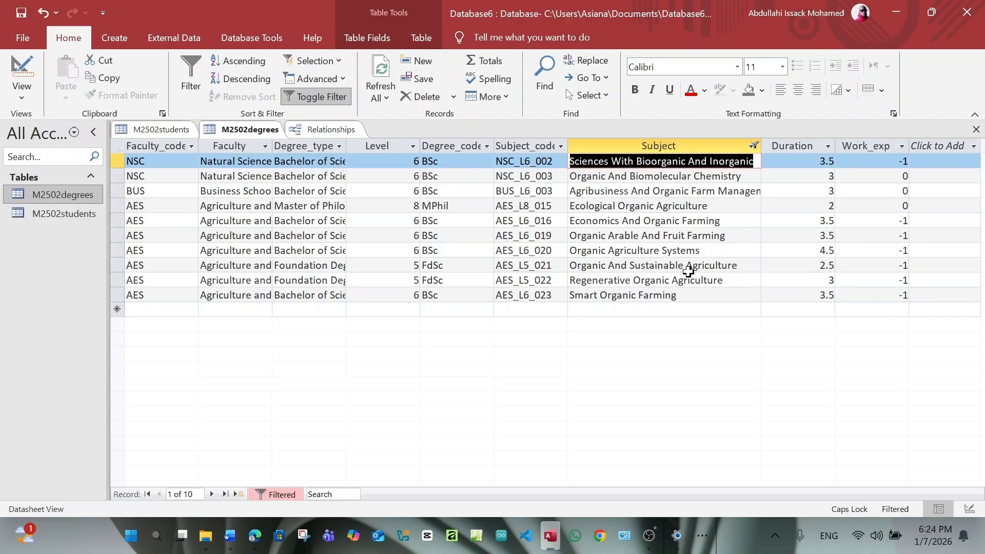
pyautogui.click(255, 537)
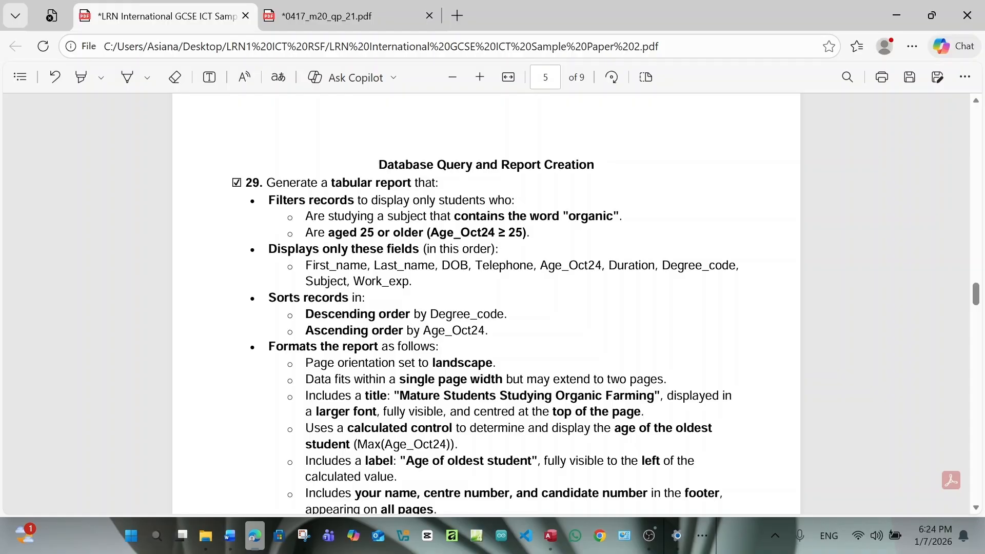
# Filter M2502students so Age_Oct24 is greater than or equal to 25
pyautogui.click(556, 538)
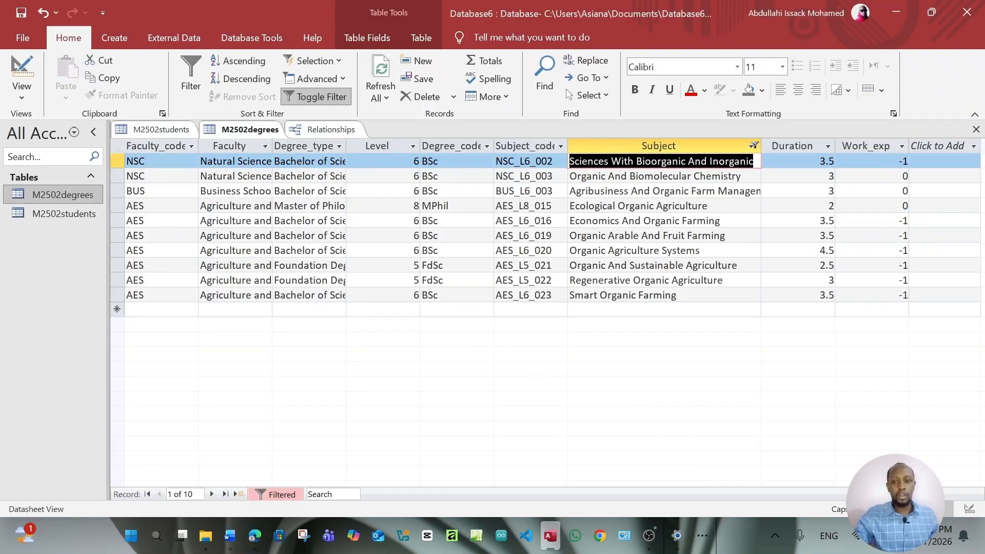
pyautogui.doubleClick(78, 214)
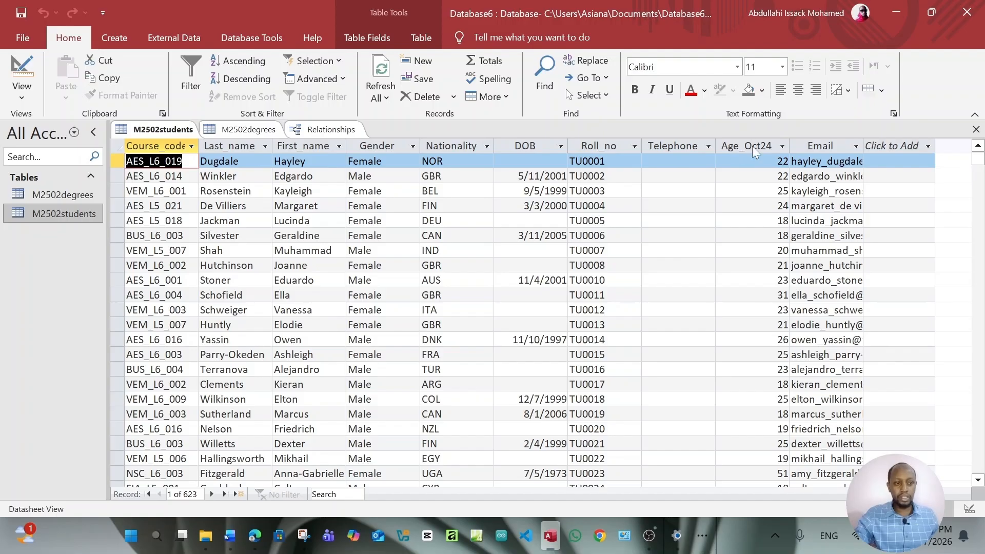
pyautogui.click(781, 146)
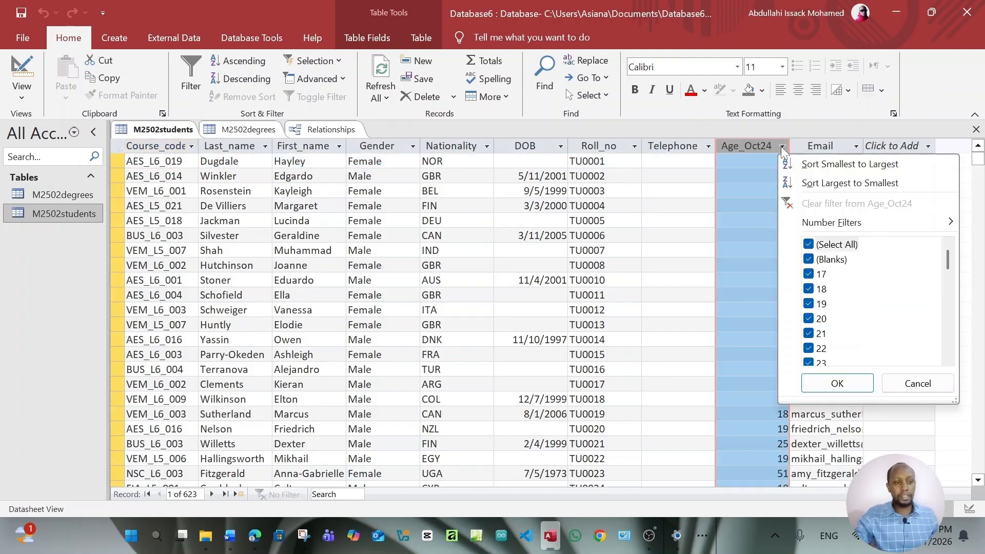
pyautogui.moveTo(822, 225)
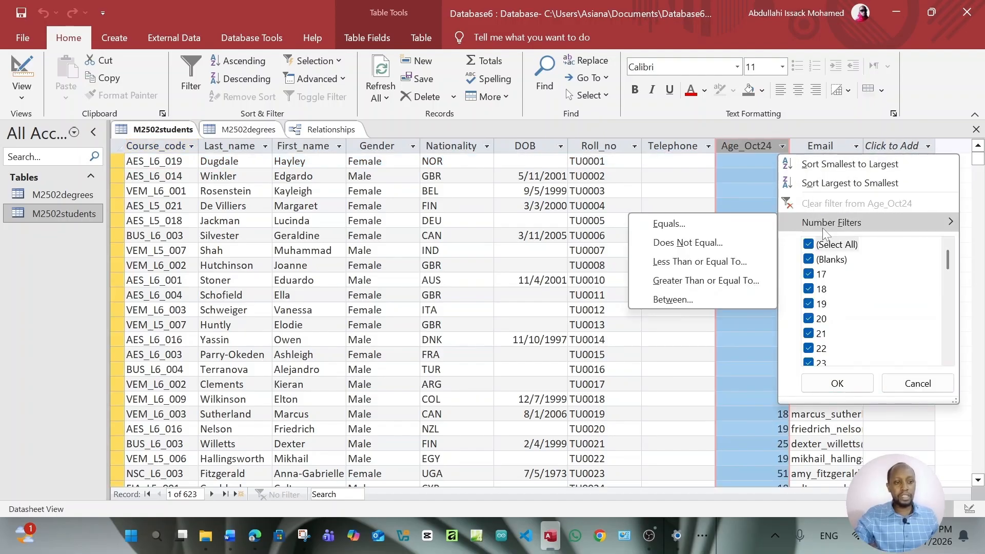
pyautogui.click(690, 285)
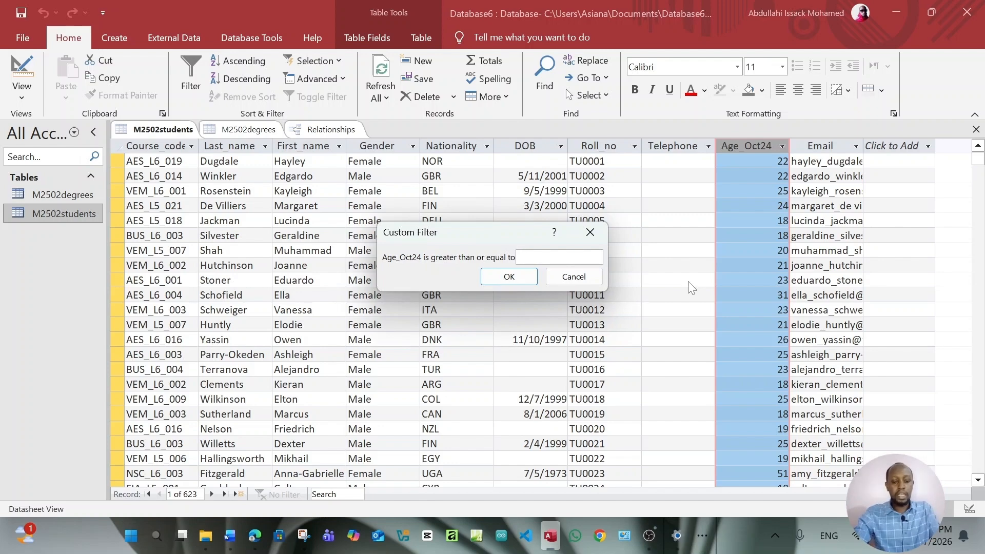
pyautogui.write('25')
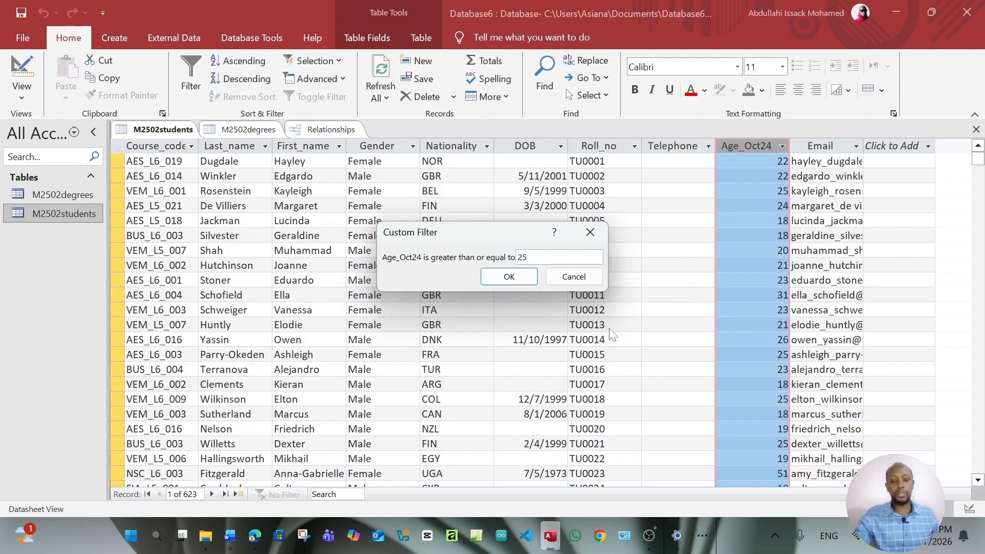
pyautogui.click(255, 536)
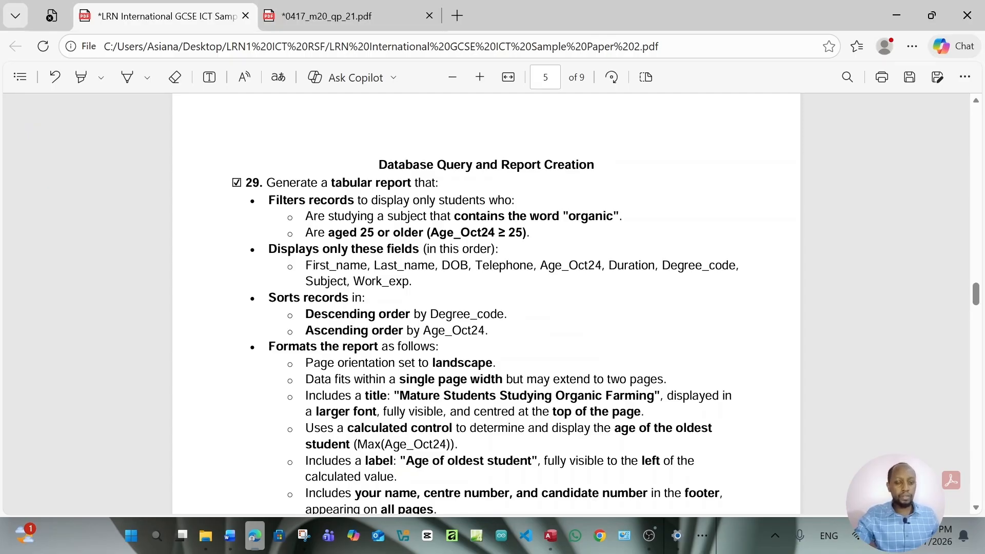
pyautogui.click(551, 536)
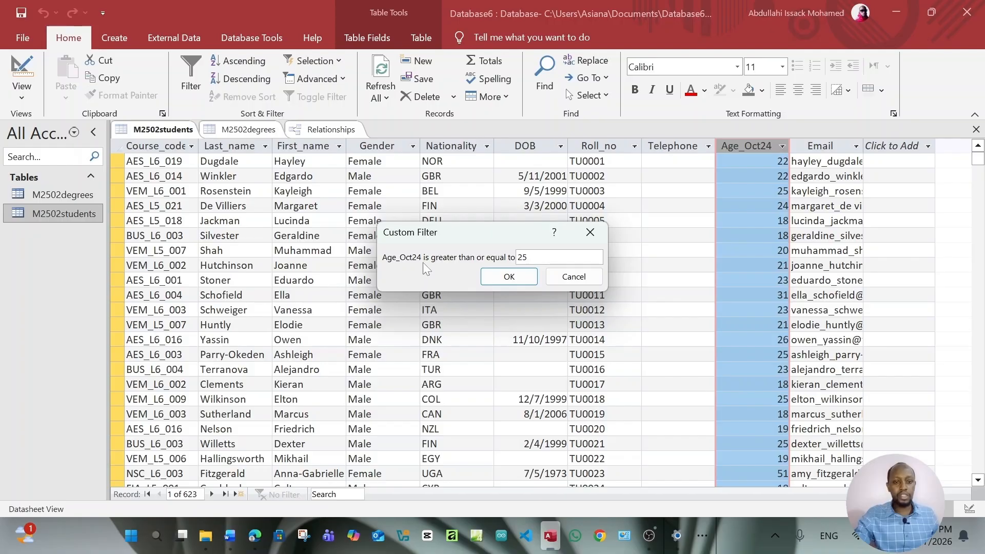
pyautogui.click(513, 278)
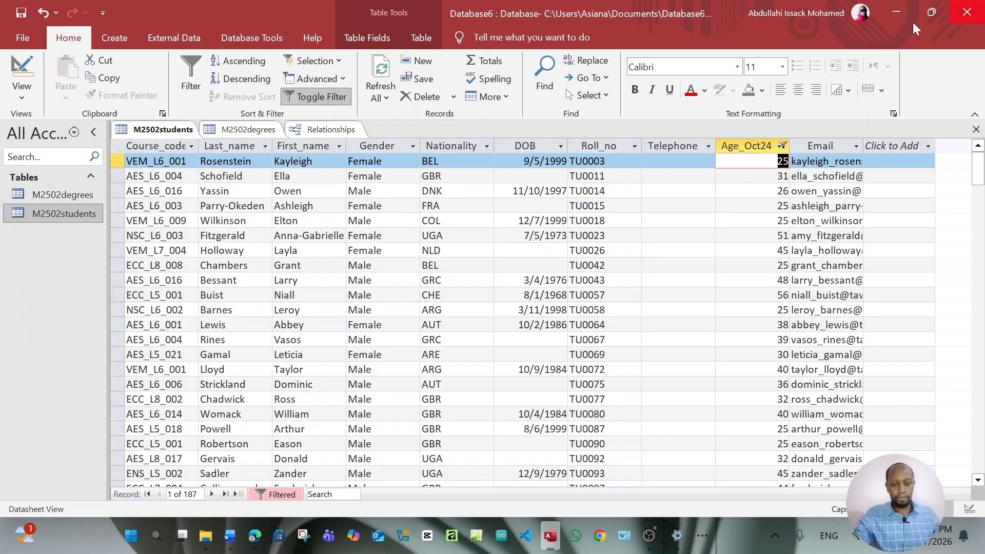
pyautogui.click(251, 536)
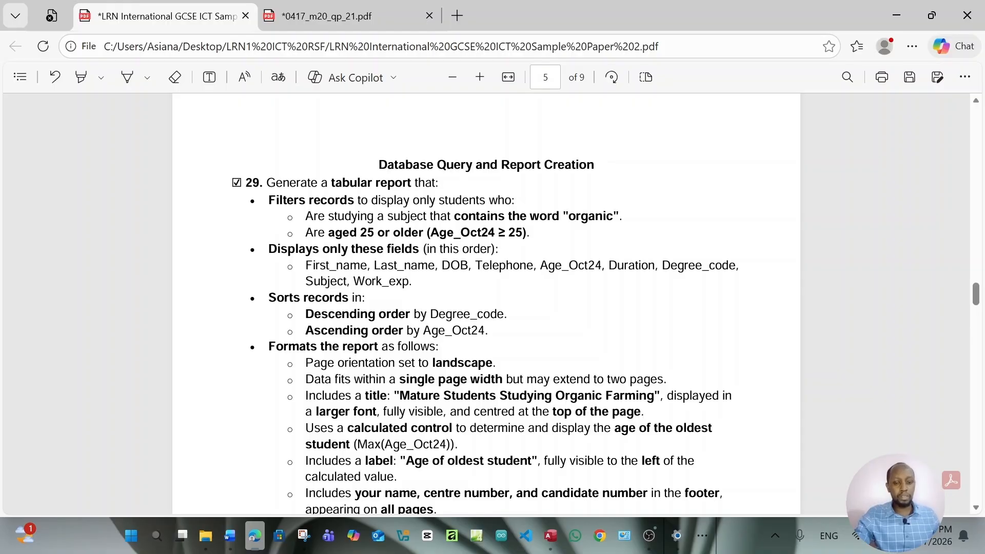
pyautogui.moveTo(550, 535)
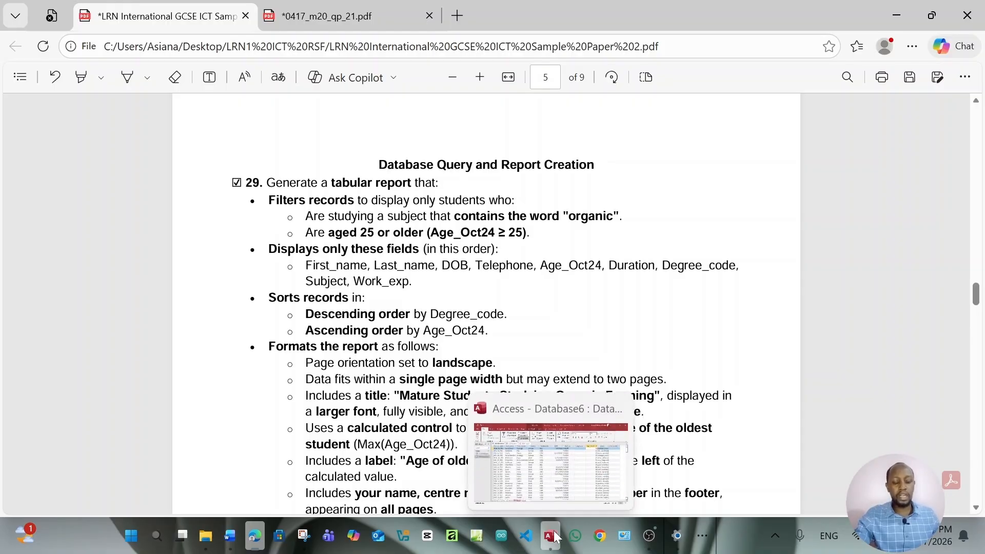
pyautogui.click(597, 502)
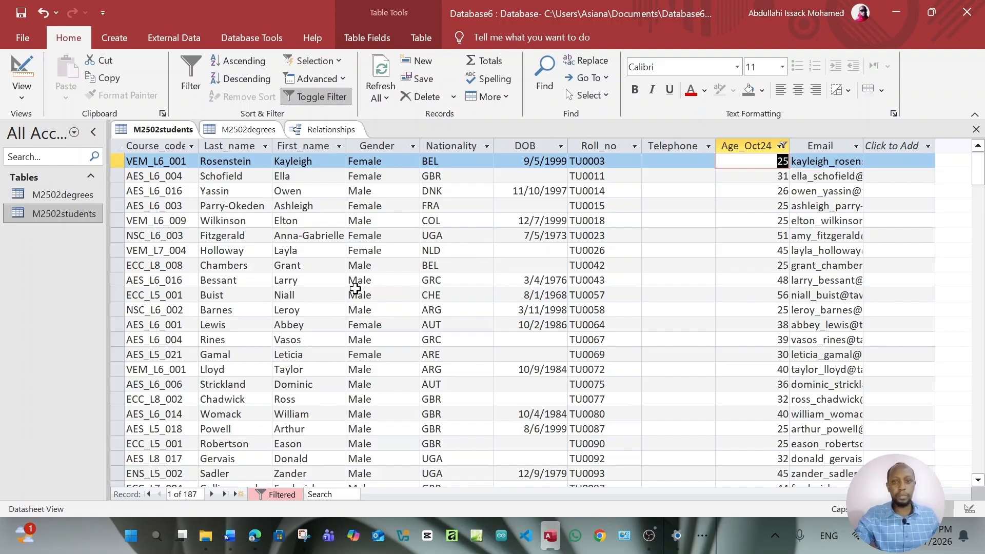
# Start a Query Design with M2502students and M2502degrees added, enlarging both field lists
pyautogui.click(125, 36)
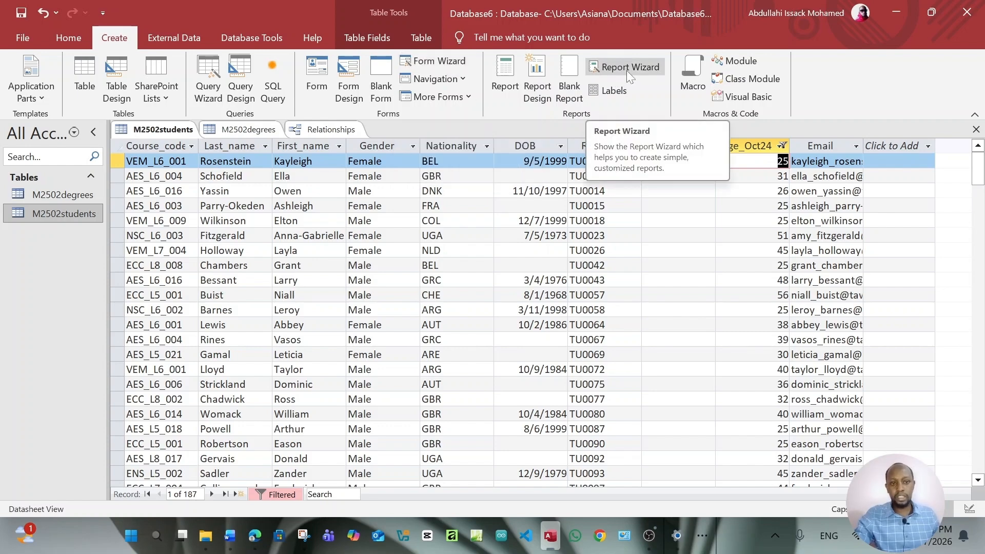
pyautogui.click(239, 98)
pyautogui.moveTo(459, 134); pyautogui.dragTo(677, 73)
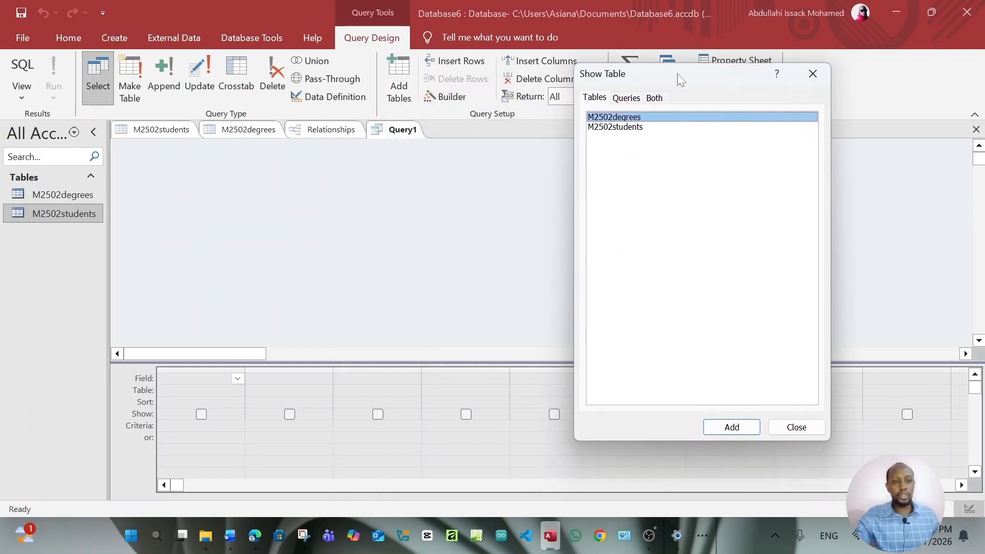
pyautogui.click(641, 128)
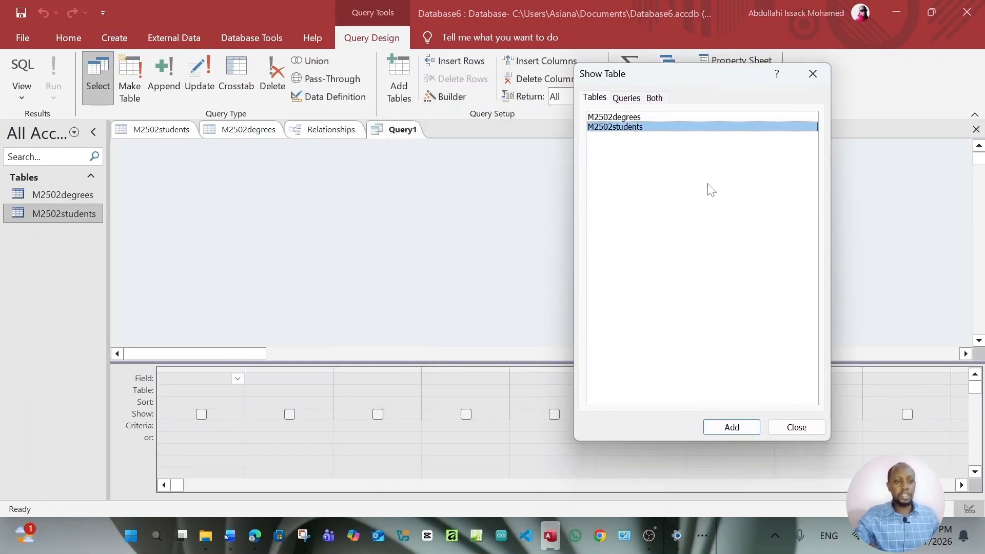
pyautogui.click(745, 429)
pyautogui.click(631, 118)
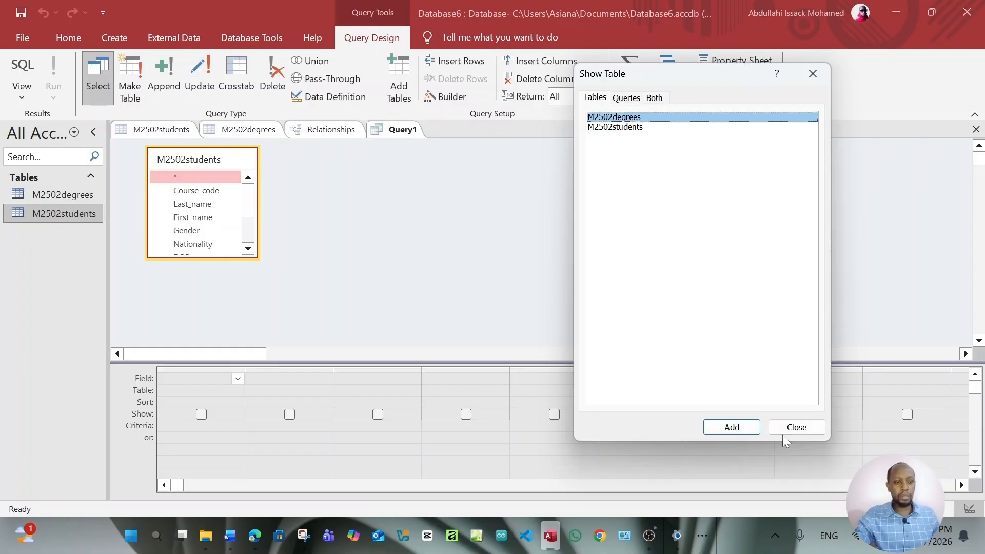
pyautogui.click(732, 427)
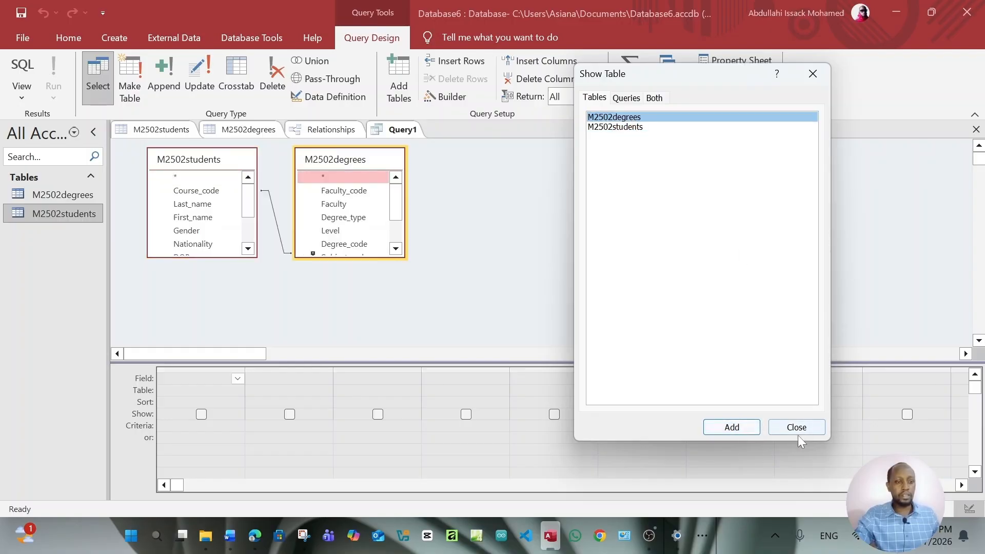
pyautogui.click(796, 429)
pyautogui.moveTo(211, 259); pyautogui.dragTo(217, 327)
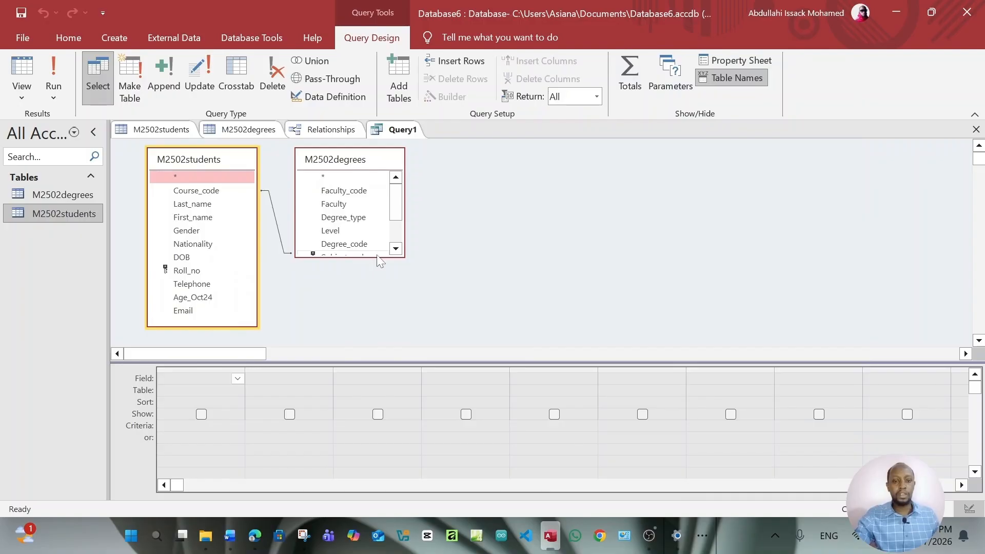
pyautogui.moveTo(378, 257); pyautogui.dragTo(381, 308)
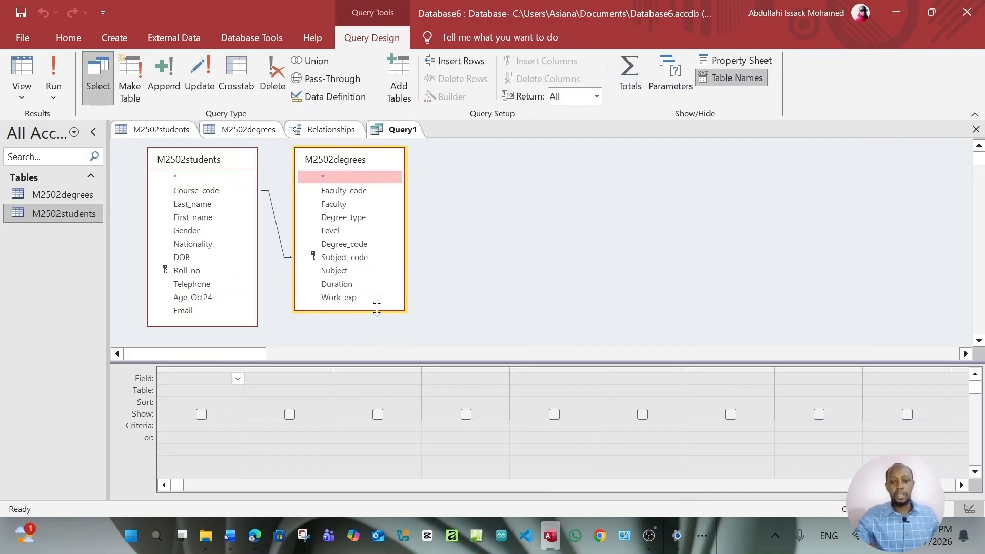
# Add First_name, Last_name, DOB and Telephone to the query grid
pyautogui.doubleClick(187, 222)
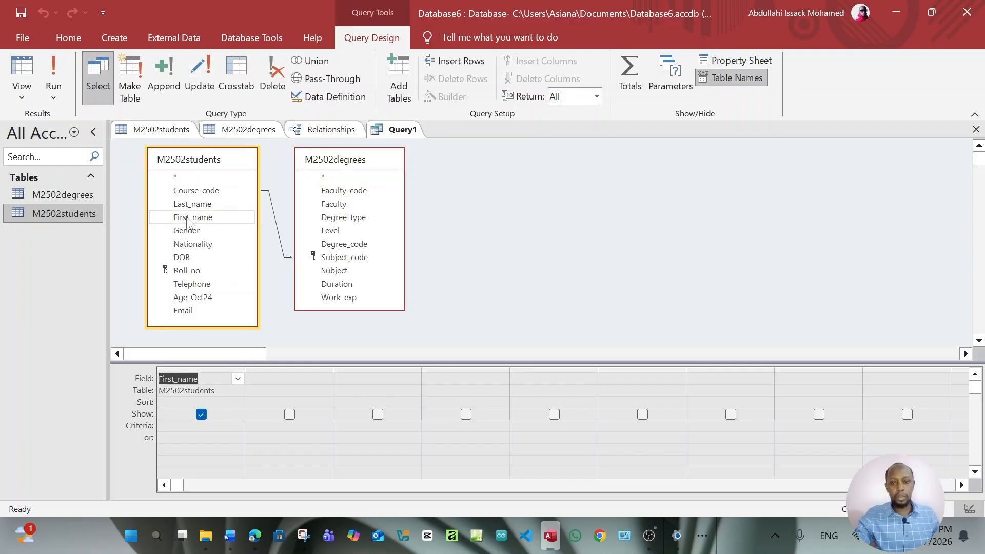
pyautogui.doubleClick(188, 204)
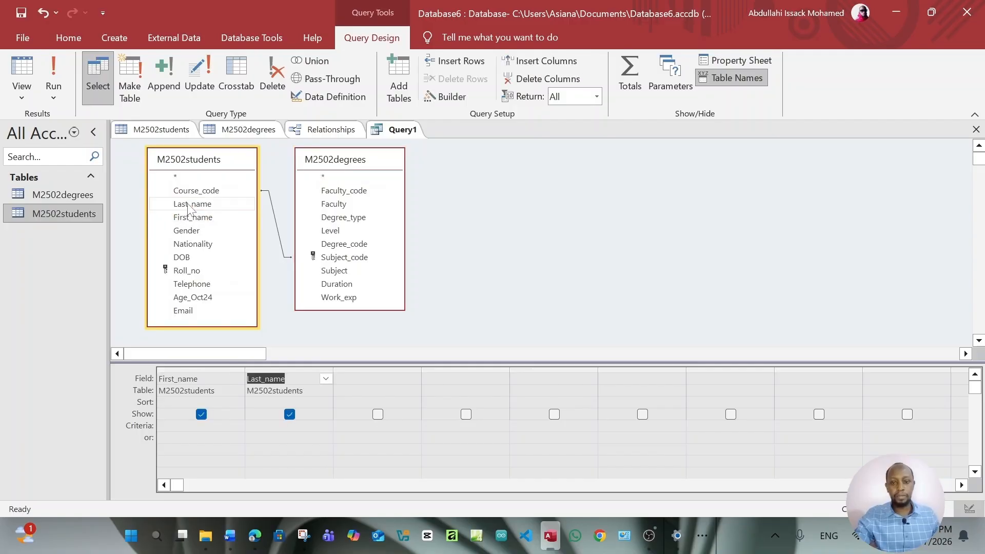
pyautogui.click(253, 536)
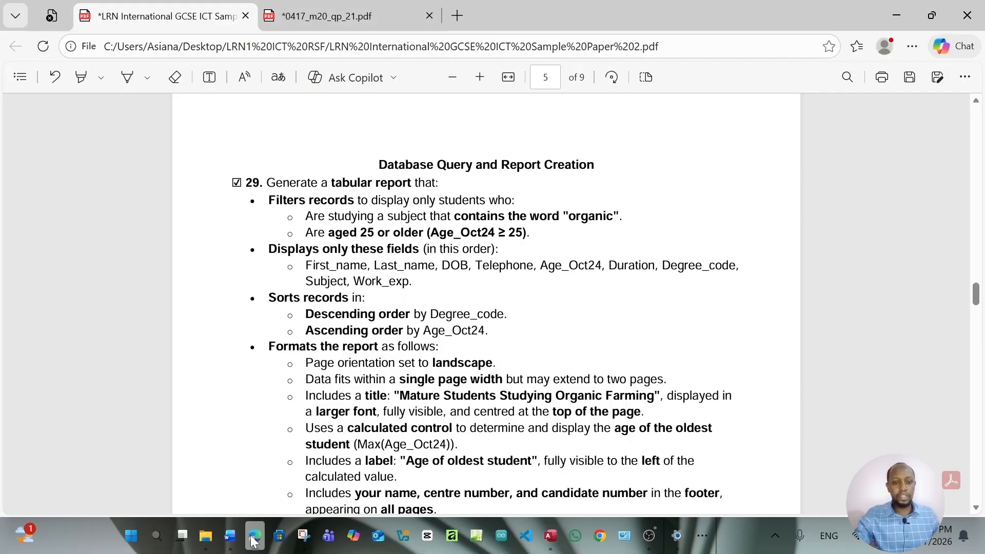
pyautogui.click(252, 536)
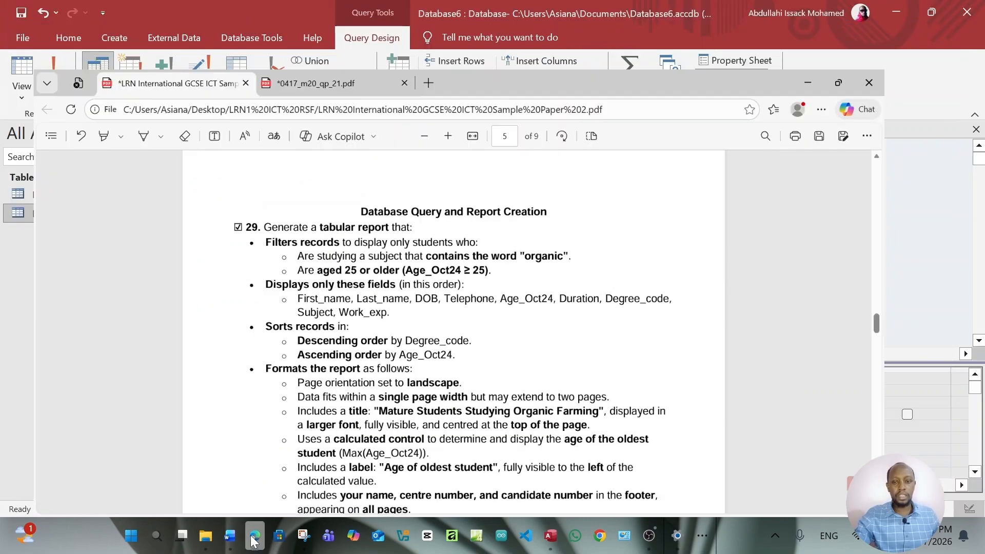
pyautogui.doubleClick(189, 258)
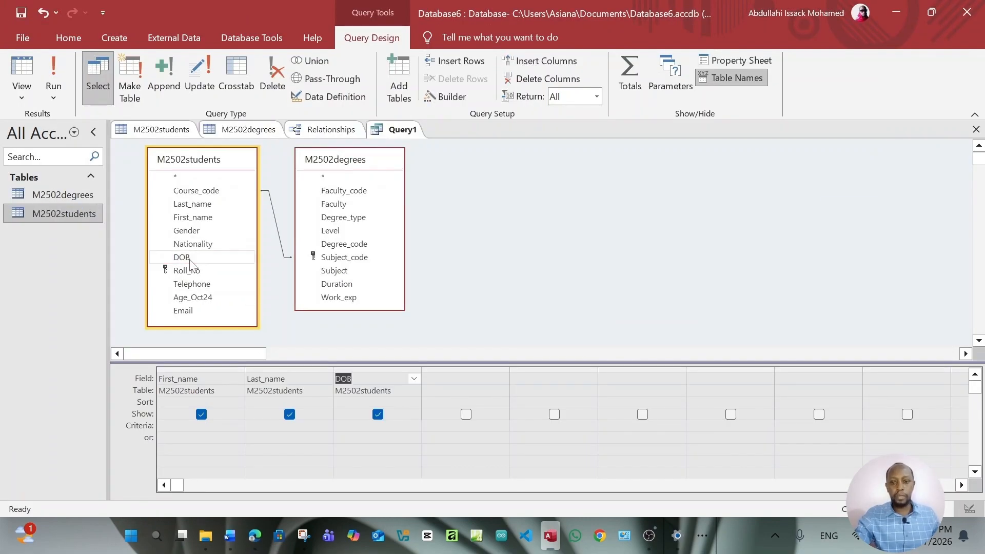
pyautogui.doubleClick(191, 284)
pyautogui.click(255, 536)
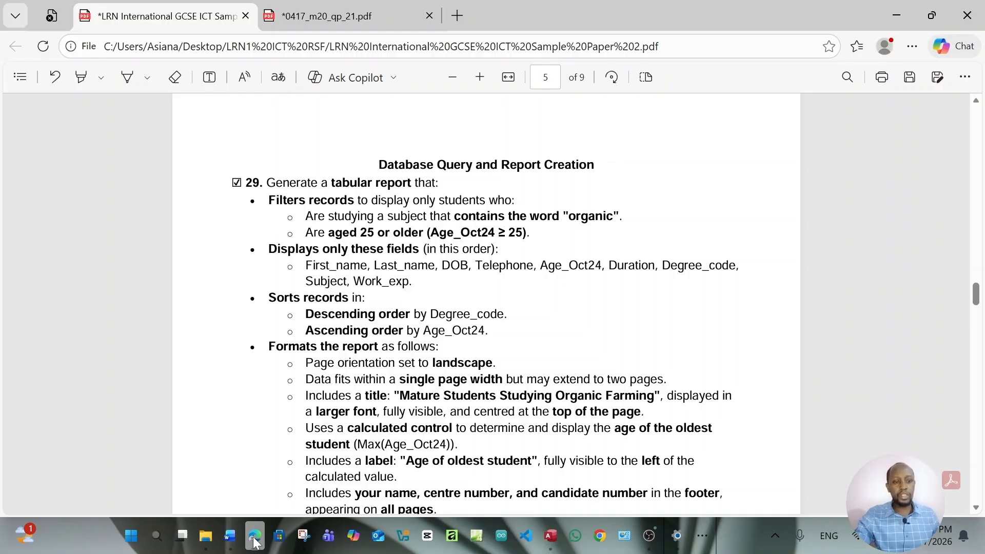
pyautogui.click(254, 536)
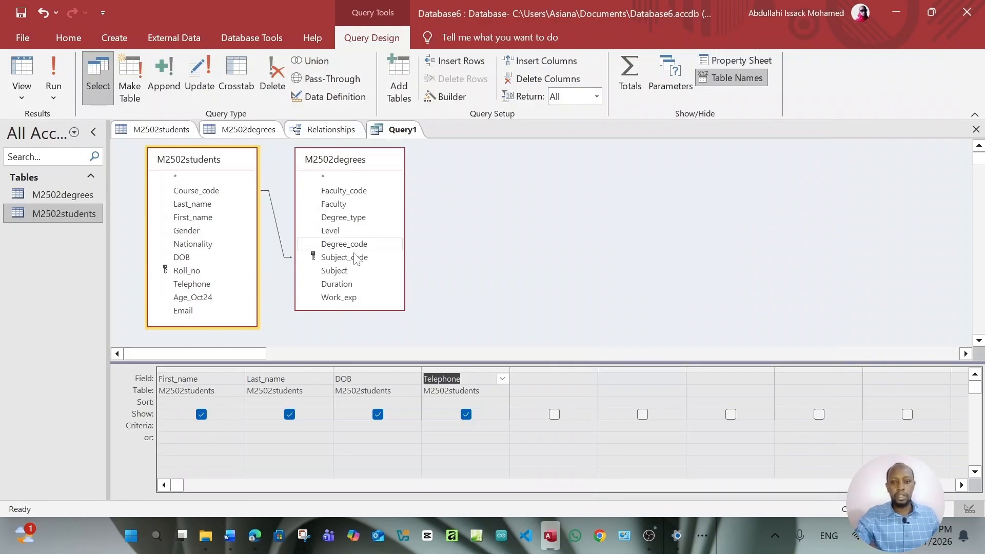
# Add Duration, Degree_code, Subject and Work_exp to the query grid
pyautogui.doubleClick(338, 284)
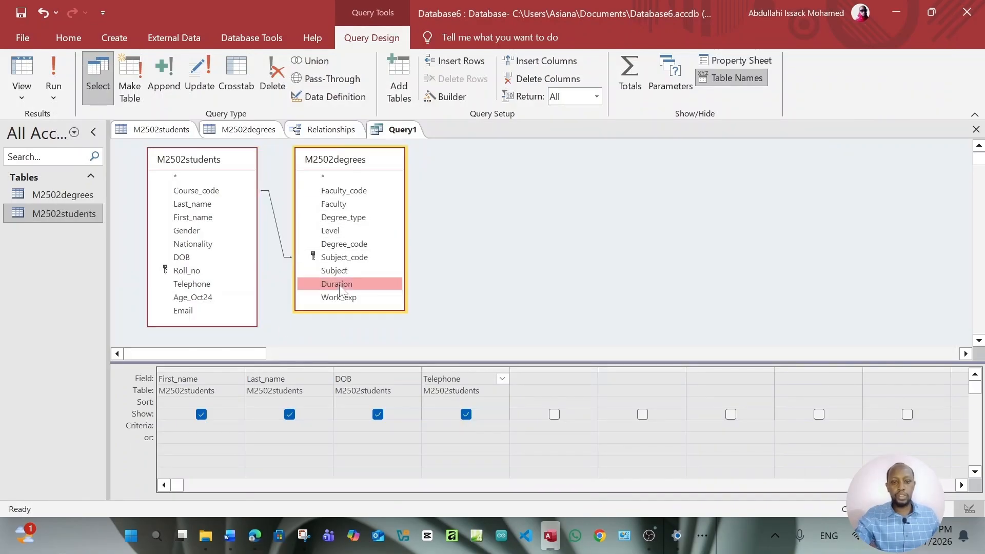
pyautogui.doubleClick(350, 245)
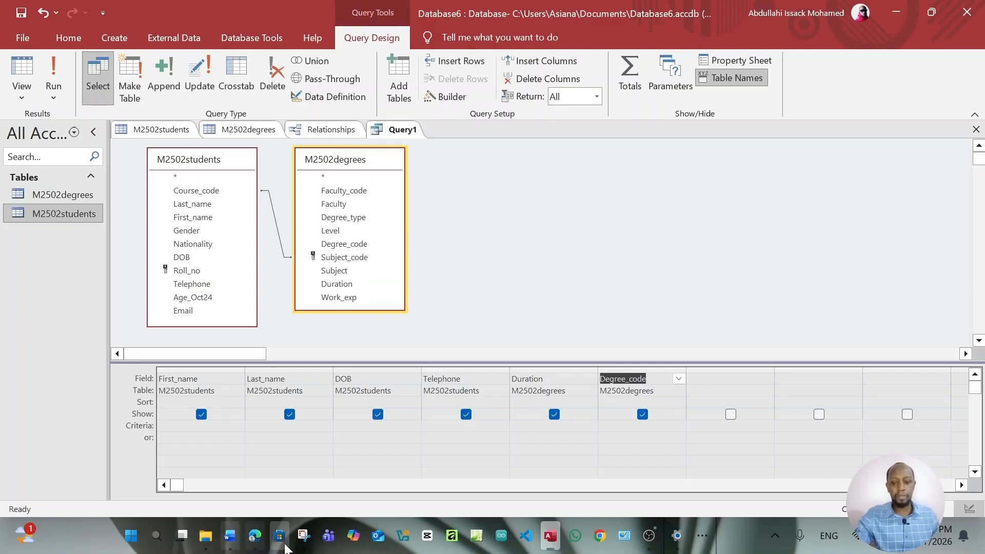
pyautogui.click(256, 538)
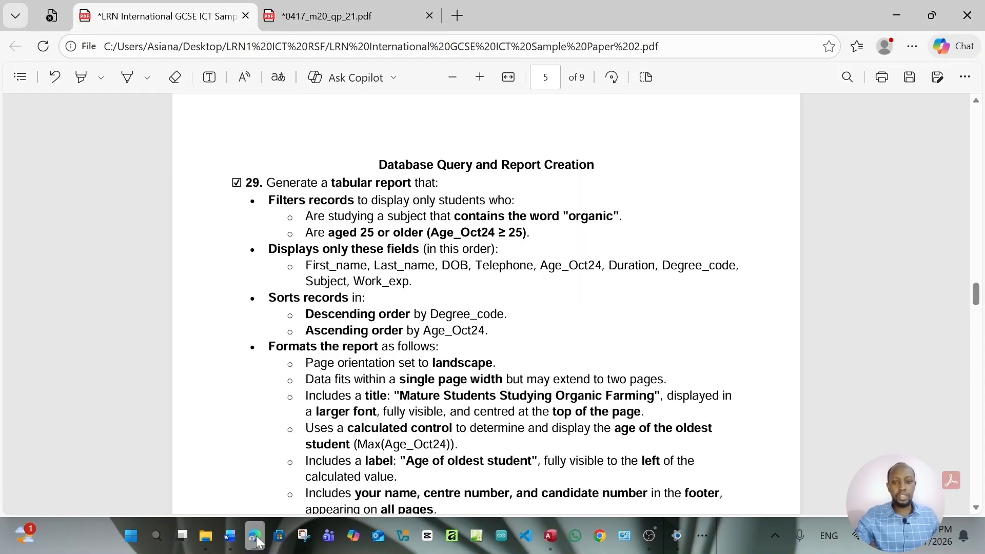
pyautogui.click(256, 538)
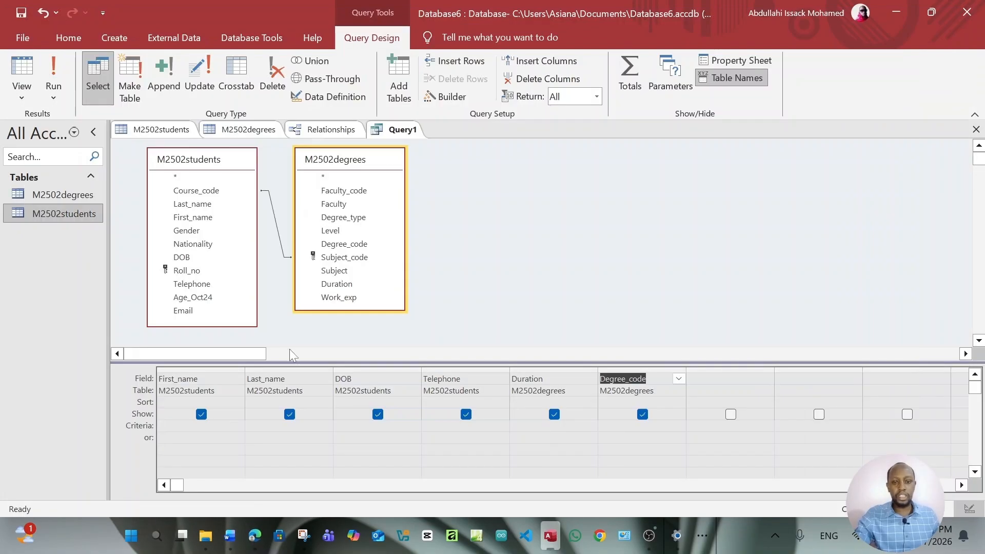
pyautogui.doubleClick(349, 272)
pyautogui.doubleClick(351, 299)
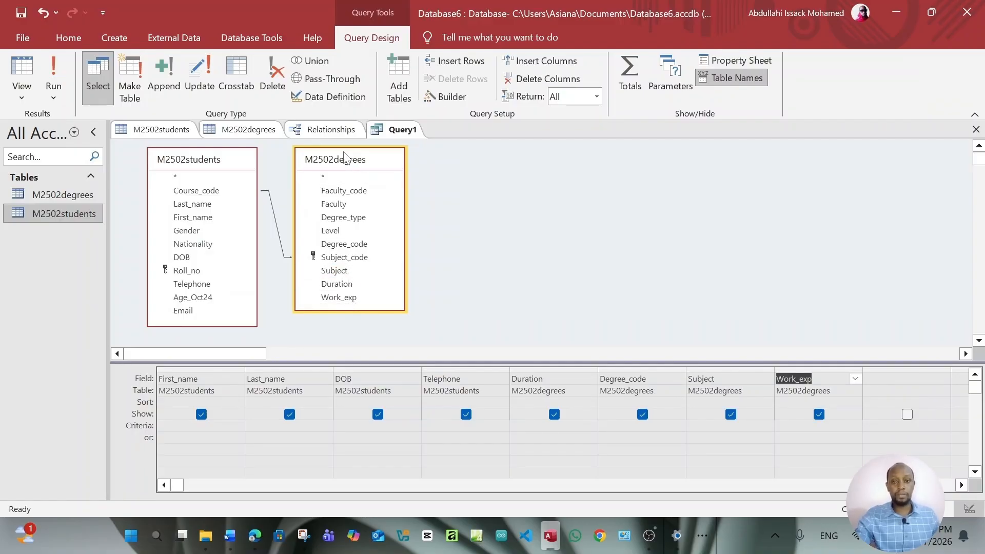
pyautogui.moveTo(252, 164); pyautogui.dragTo(248, 159)
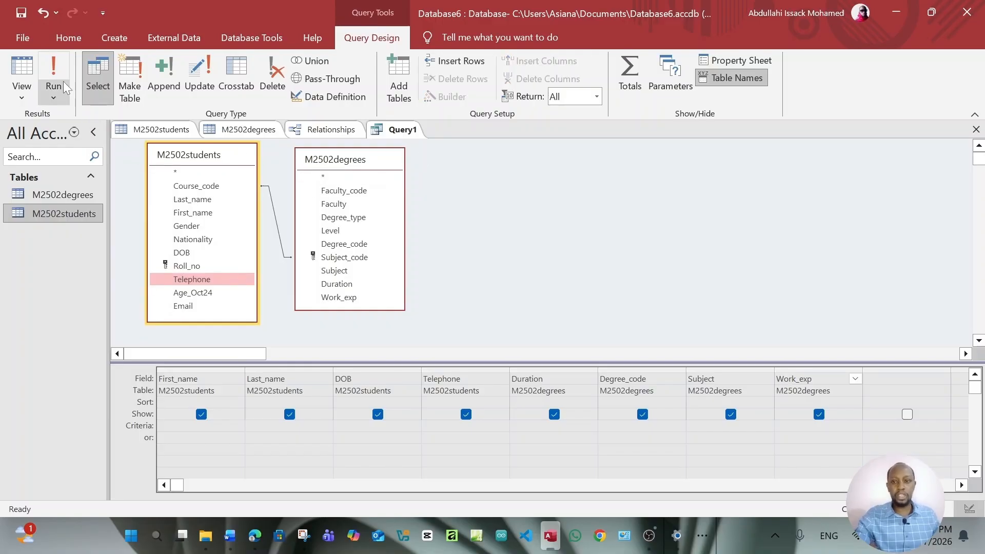
# Run the new query and save it under the name Query1
pyautogui.click(54, 69)
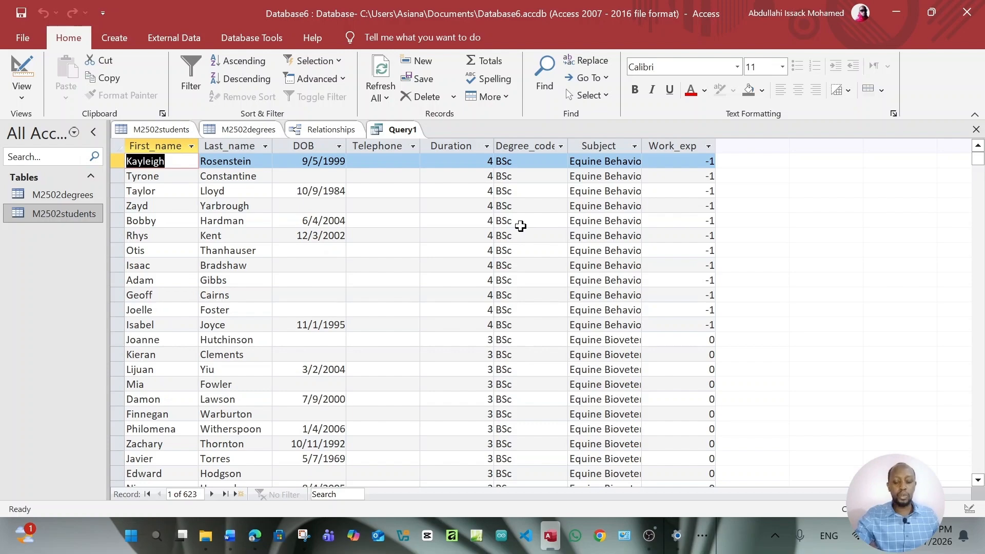
pyautogui.hotkey('ctrl', 's')
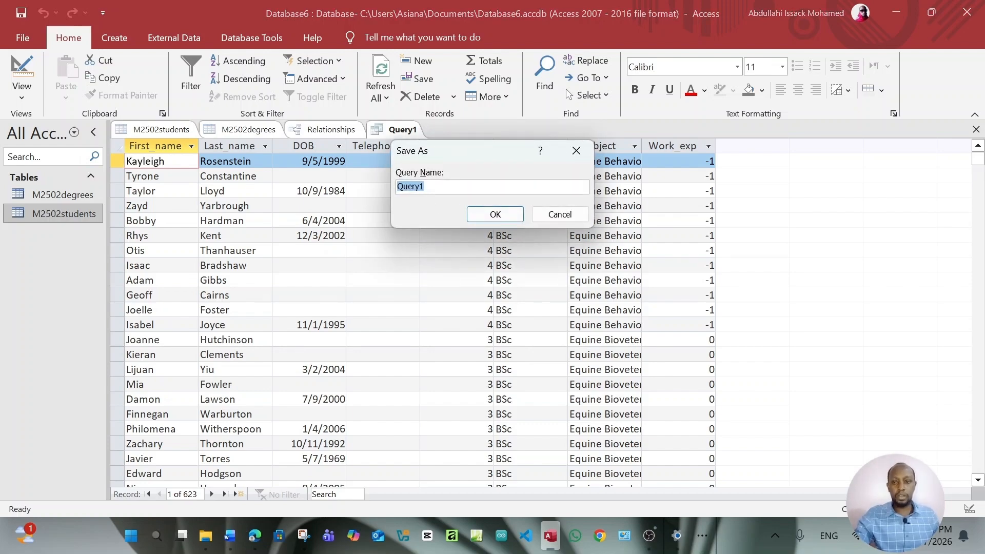
pyautogui.click(495, 213)
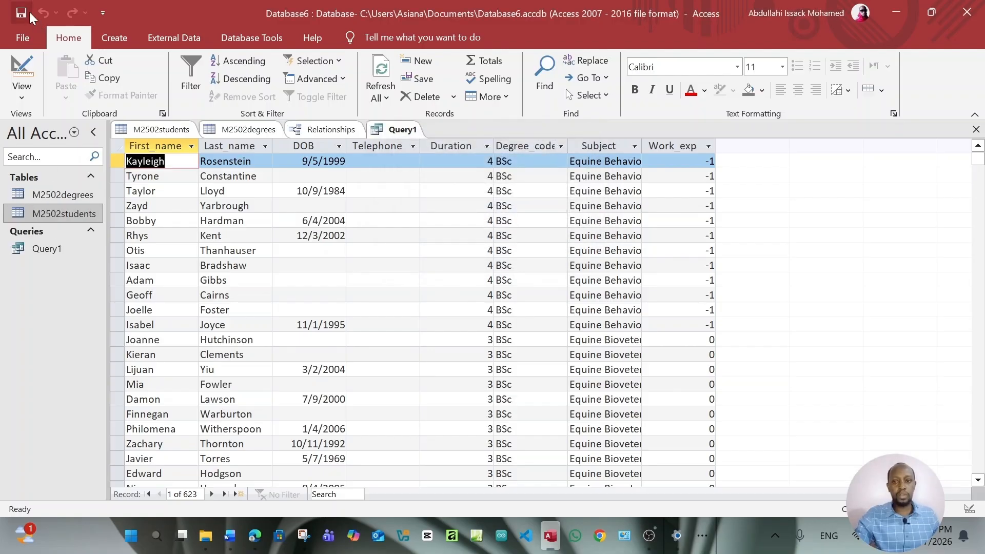
# Return from the file options to the datasheet and select Query1 in the Navigation Pane
pyautogui.click(23, 37)
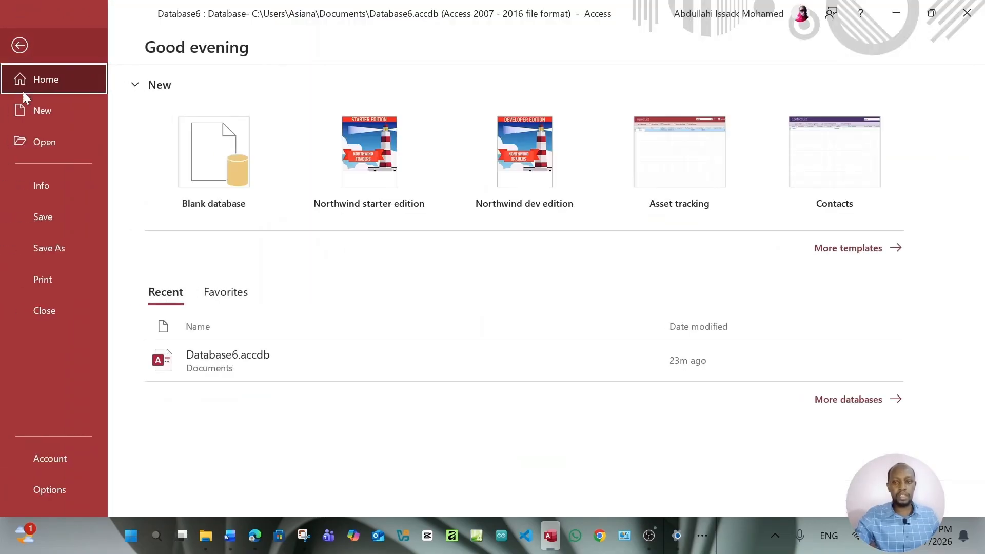
pyautogui.click(18, 45)
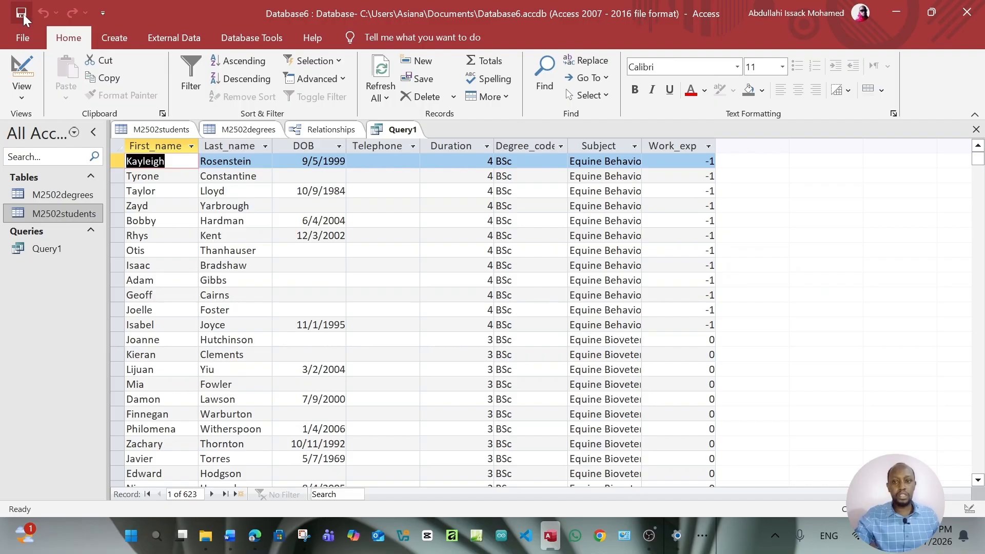
pyautogui.click(46, 249)
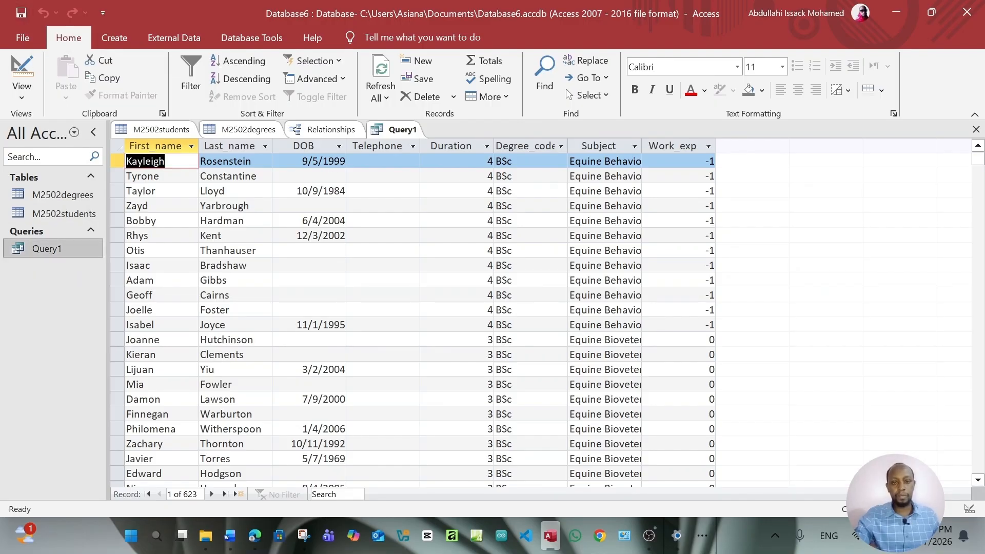
# Review the task PDF, then launch the Report Wizard from Access's Create tab
pyautogui.click(255, 535)
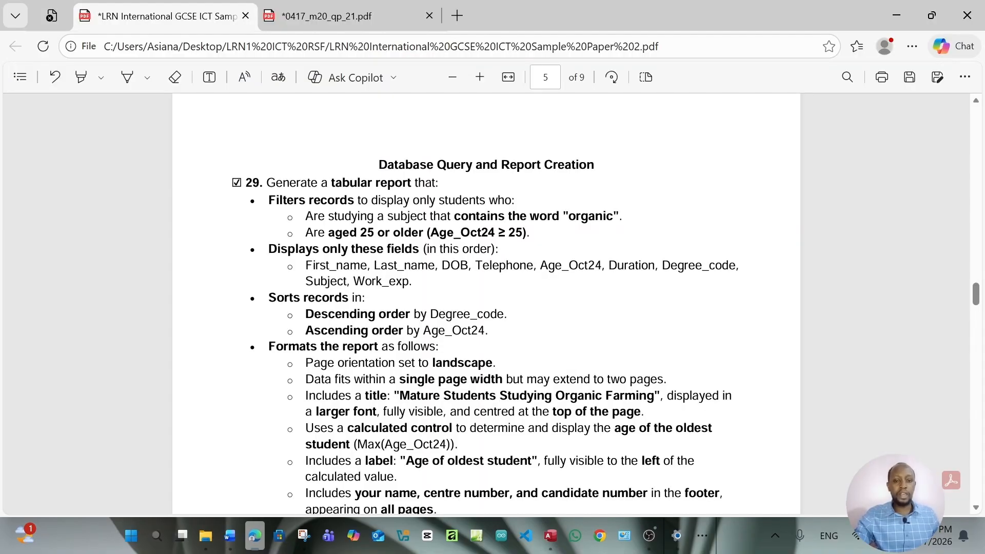
pyautogui.scroll(-2, 486, 302)
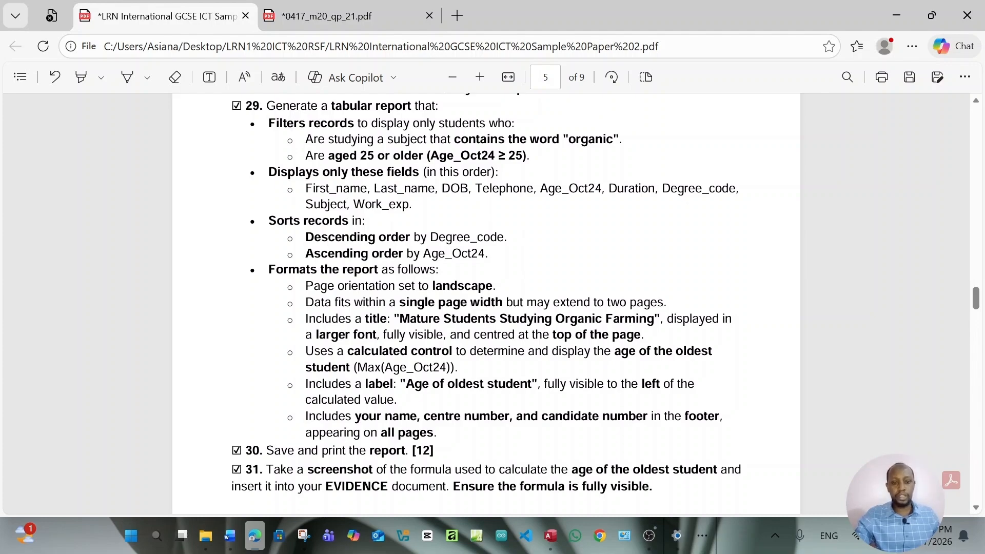
pyautogui.click(557, 541)
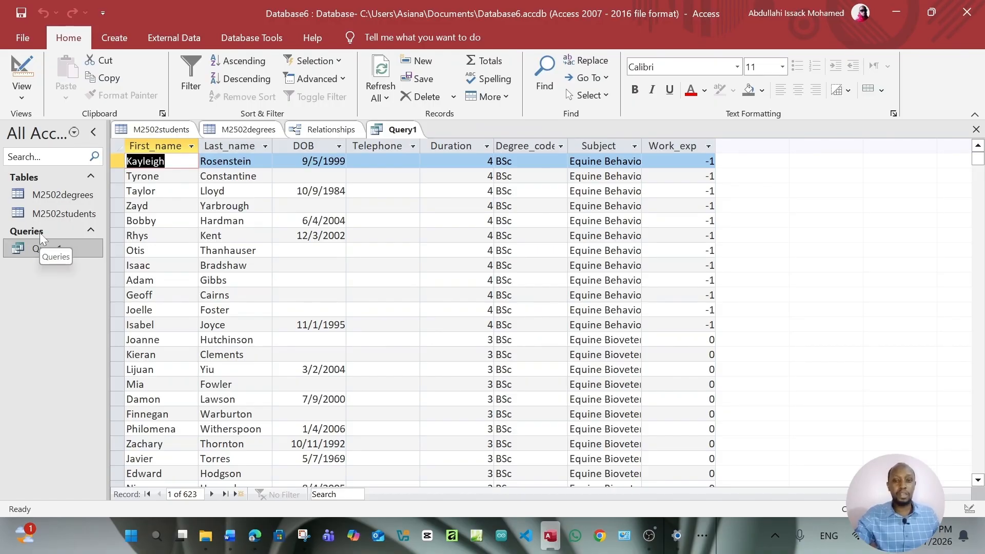
pyautogui.click(118, 40)
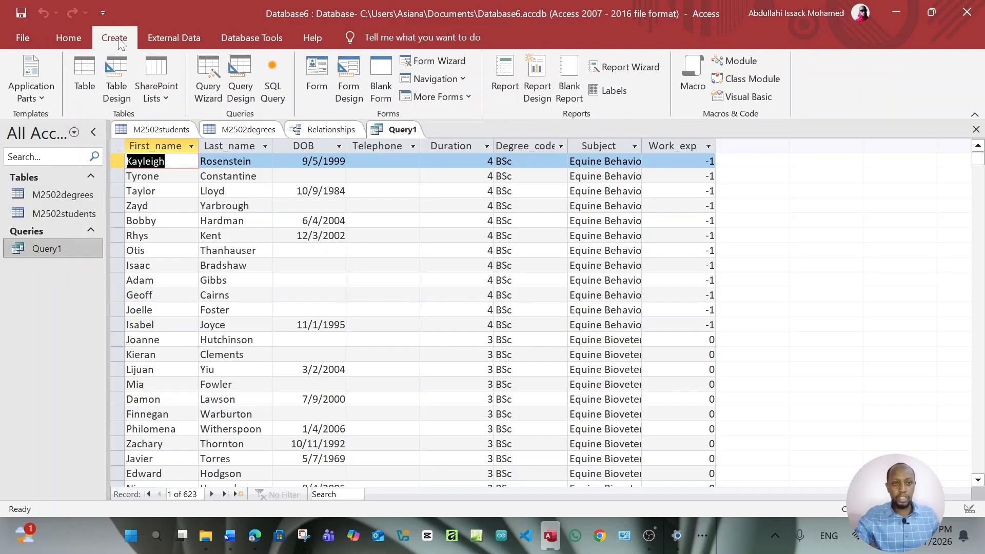
pyautogui.click(616, 69)
pyautogui.moveTo(539, 84); pyautogui.dragTo(527, 79)
# Highlight the required field list, First_name through Work_exp, in yellow in the PDF
pyautogui.click(255, 535)
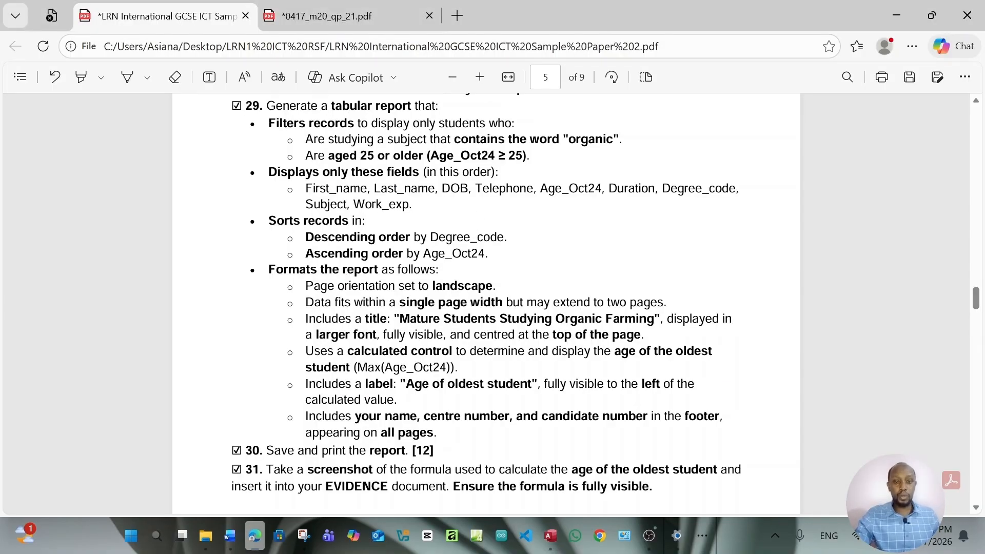
pyautogui.moveTo(305, 189); pyautogui.dragTo(413, 204)
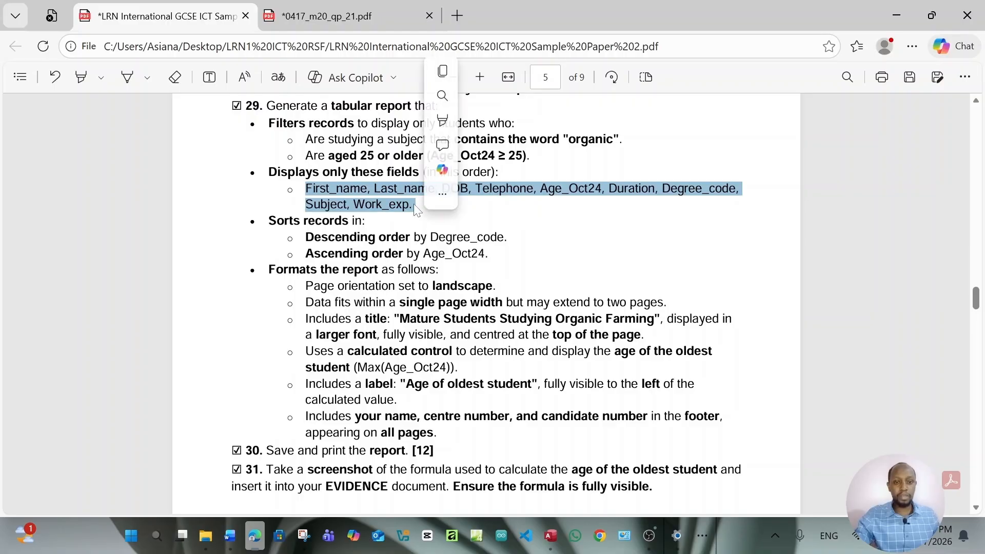
pyautogui.moveTo(544, 120)
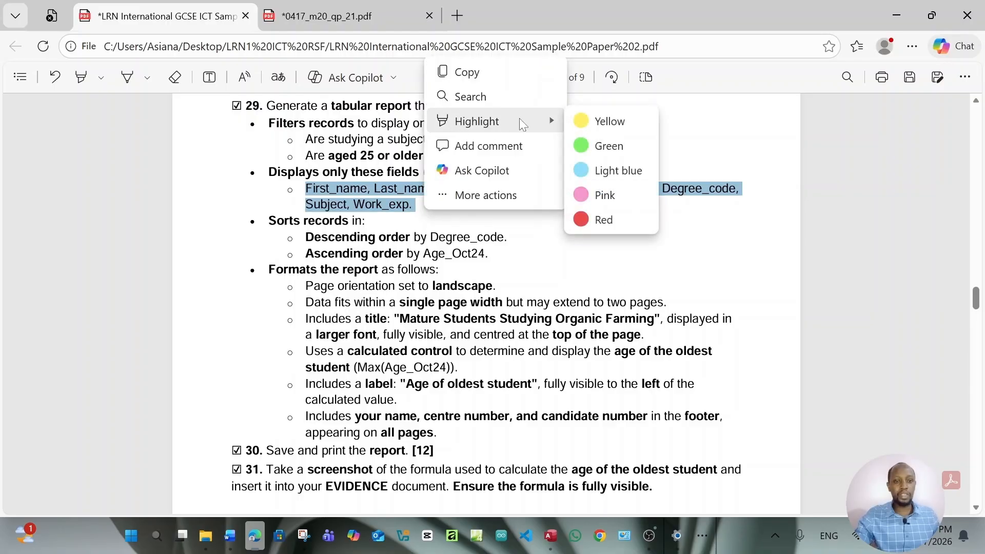
pyautogui.click(583, 121)
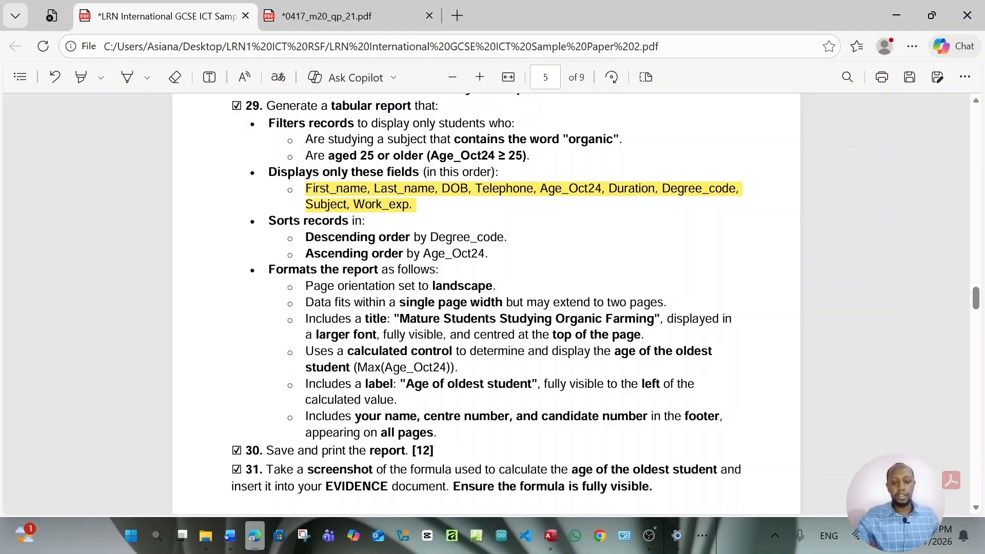
# Add all eight Query1 fields to the report in the Report Wizard
pyautogui.click(550, 535)
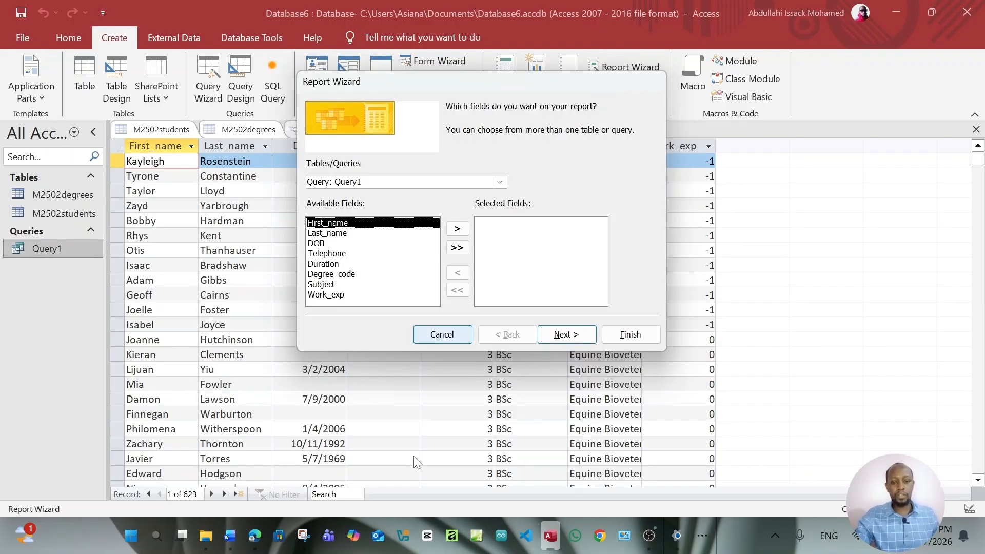
pyautogui.click(259, 534)
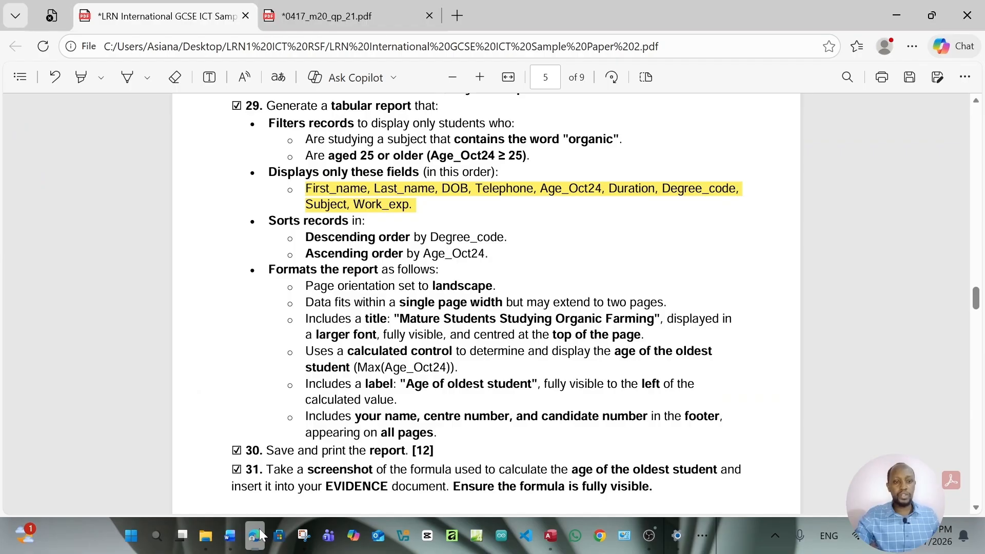
pyautogui.click(260, 532)
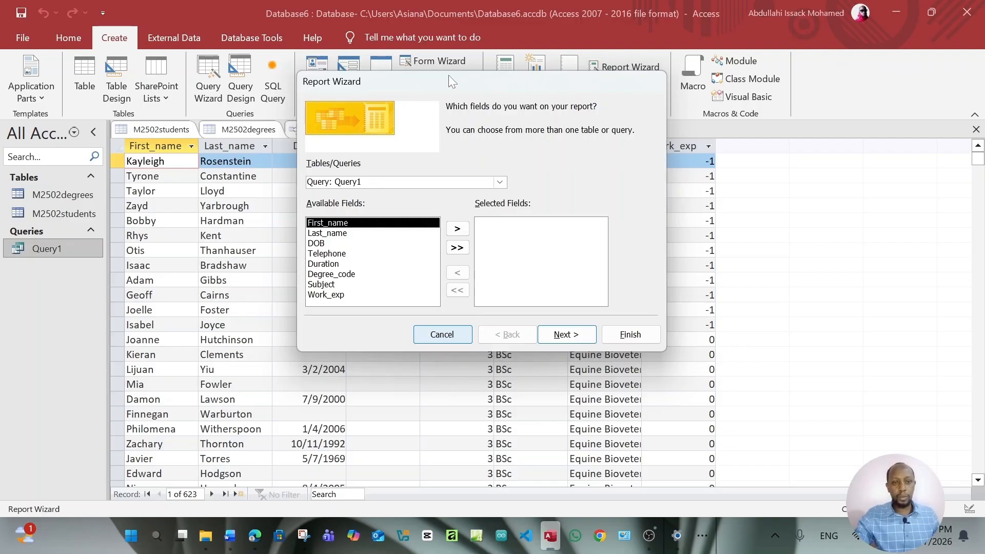
pyautogui.moveTo(448, 75); pyautogui.dragTo(429, 101)
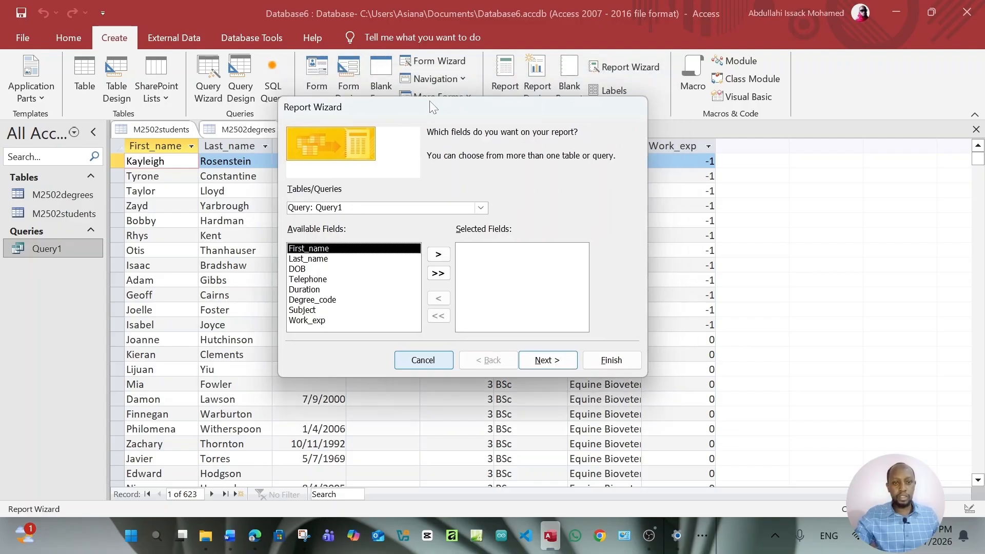
pyautogui.click(438, 255)
pyautogui.click(439, 298)
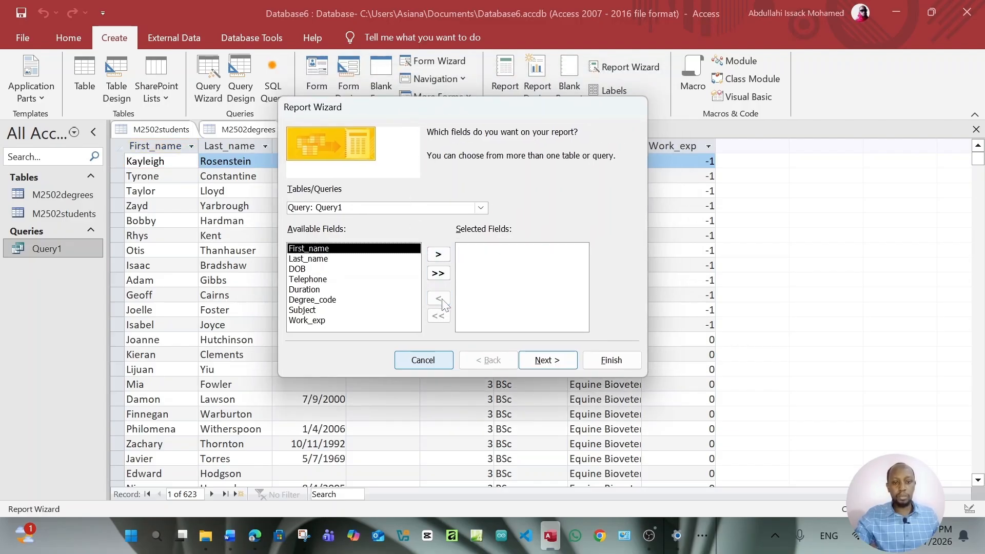
pyautogui.click(438, 254)
pyautogui.click(439, 254)
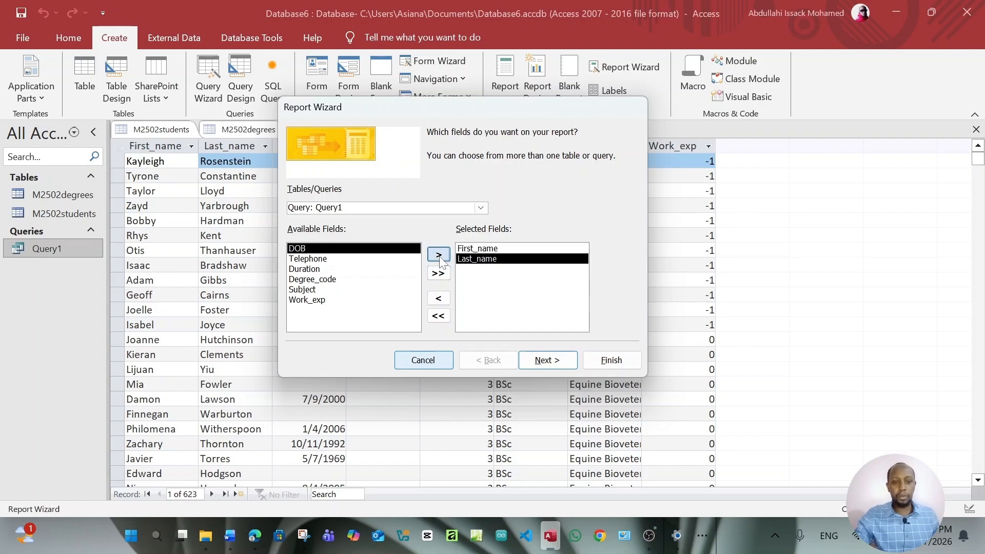
pyautogui.click(438, 255)
pyautogui.click(438, 254)
pyautogui.click(437, 317)
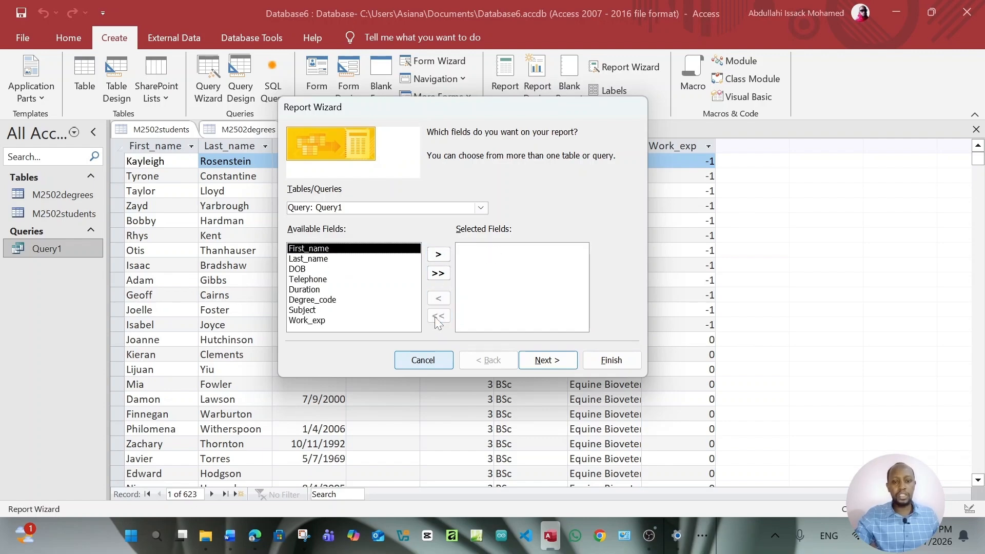
pyautogui.click(444, 275)
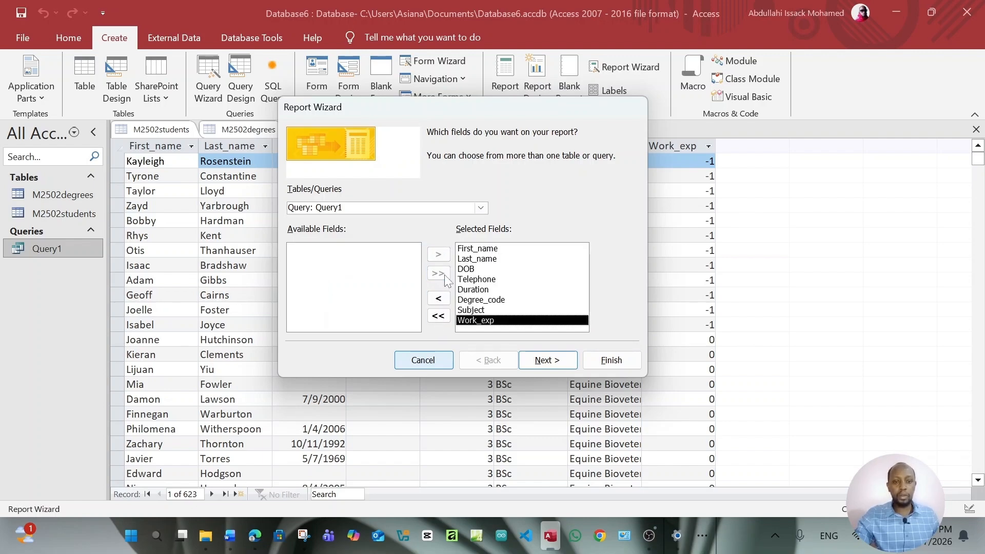
# Accept the default data view and skip grouping to reach the sort-order page
pyautogui.click(556, 360)
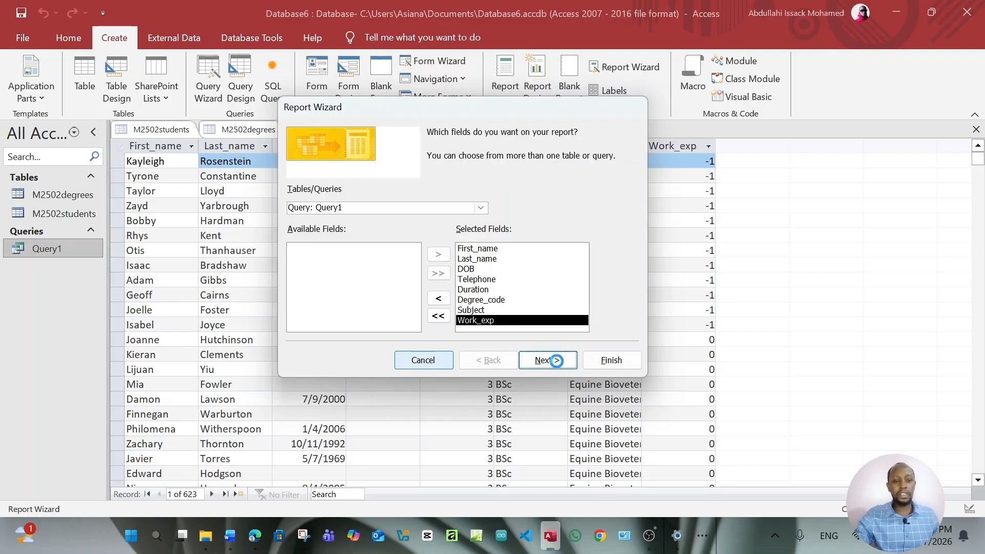
pyautogui.click(558, 366)
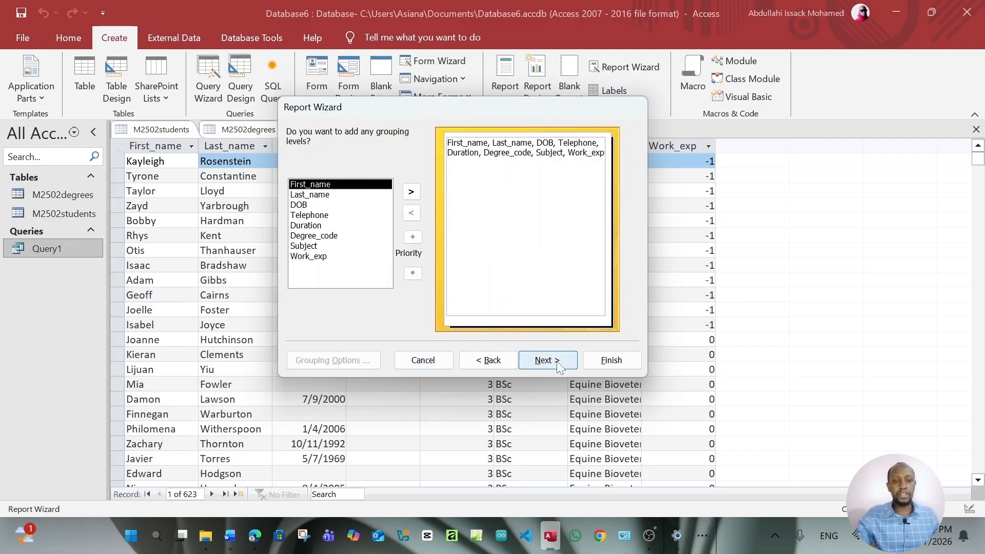
pyautogui.click(558, 366)
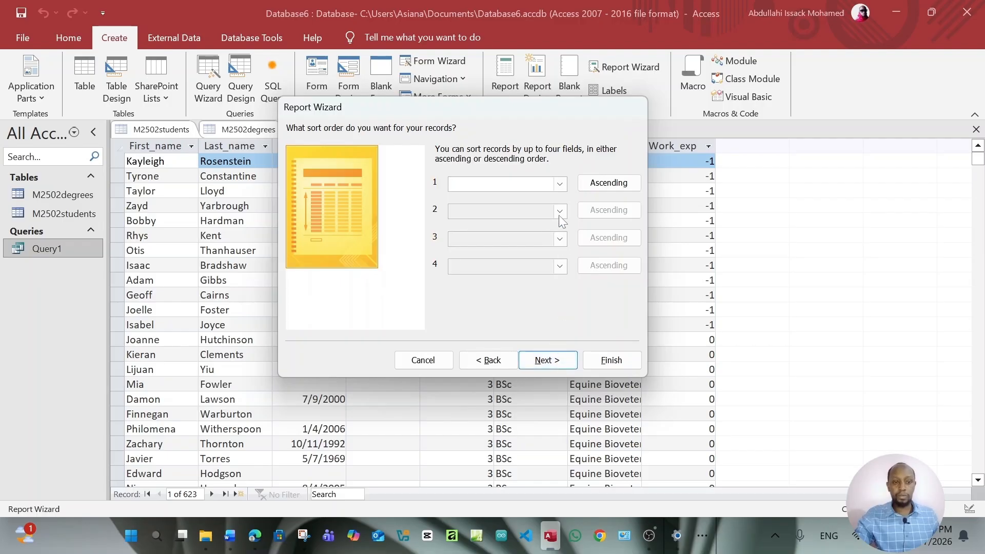
# Sort the report first by Degree_code in descending order
pyautogui.click(253, 537)
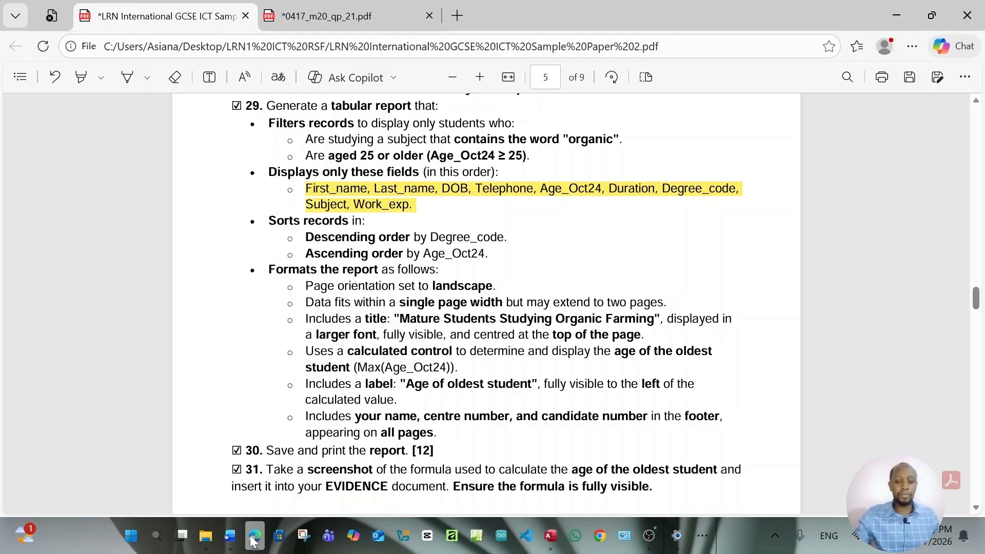
pyautogui.click(251, 536)
pyautogui.click(562, 185)
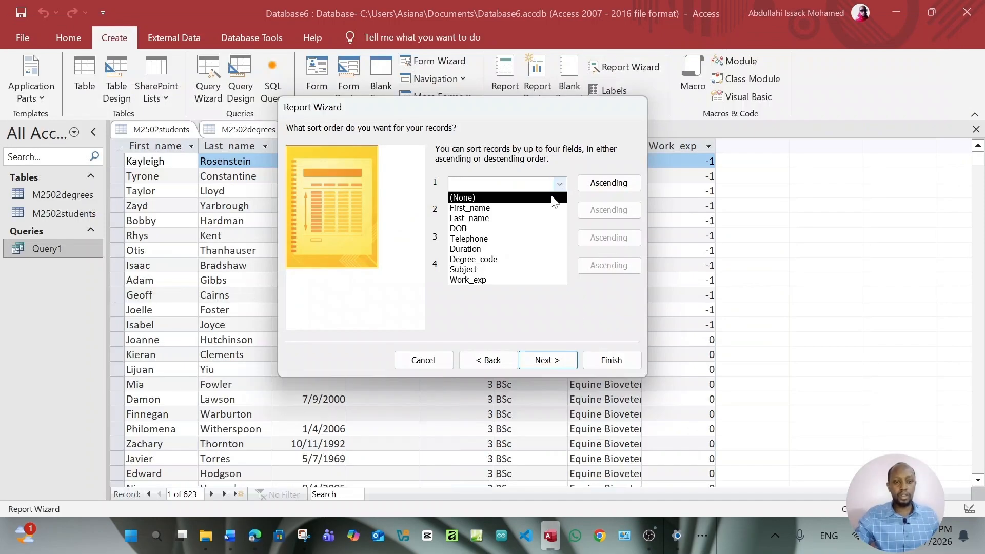
pyautogui.click(517, 256)
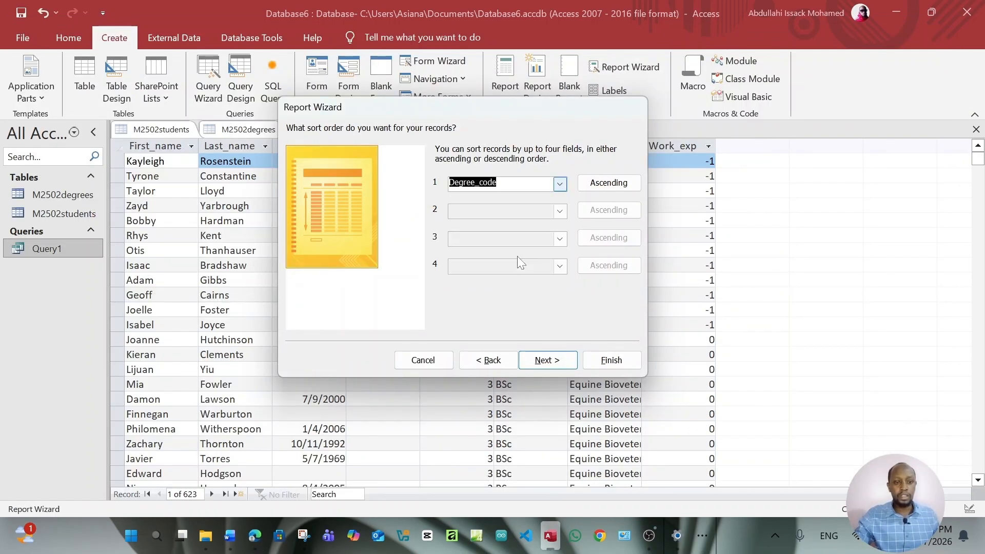
pyautogui.click(602, 185)
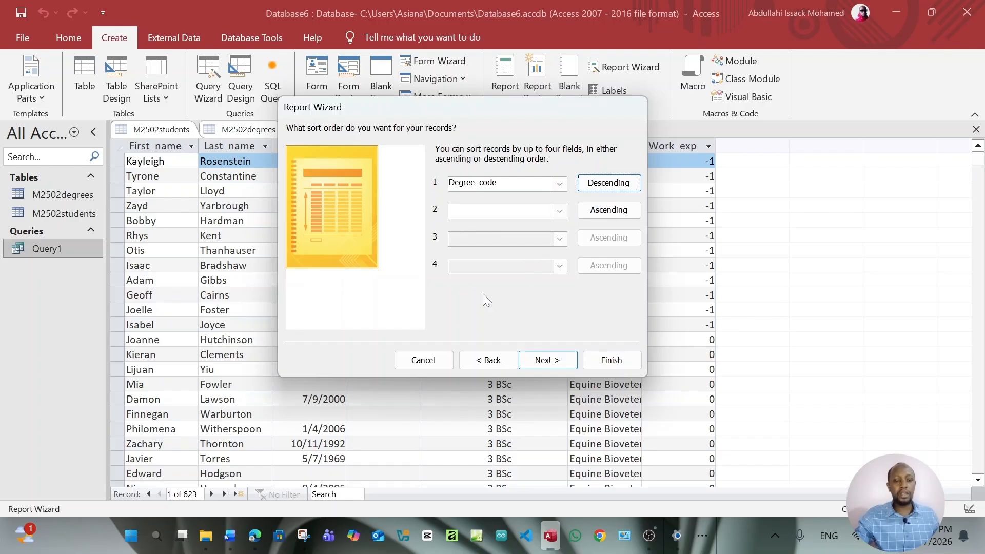
# Add DOB as the second sort field, ascending, and continue to the layout page
pyautogui.click(253, 537)
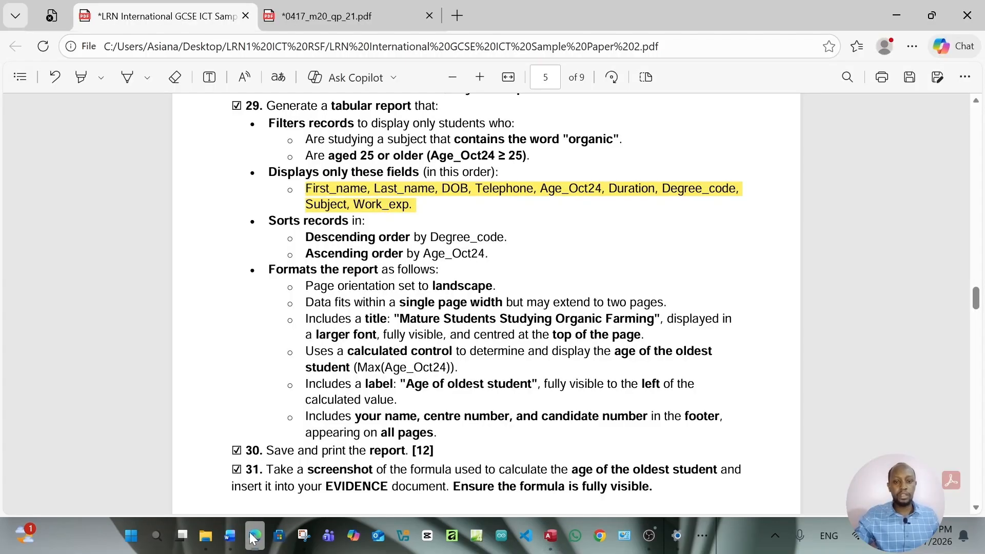
pyautogui.click(254, 536)
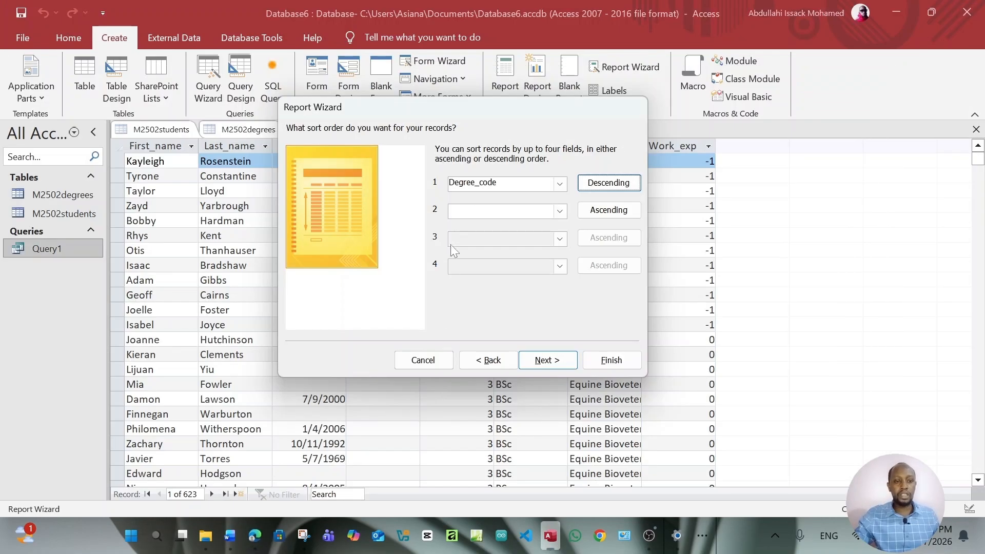
pyautogui.click(559, 211)
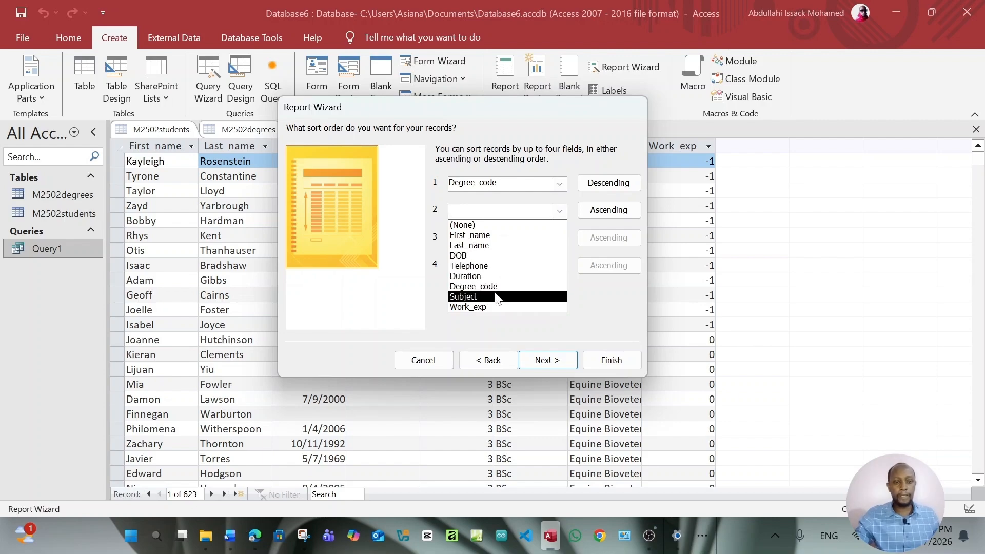
pyautogui.click(478, 256)
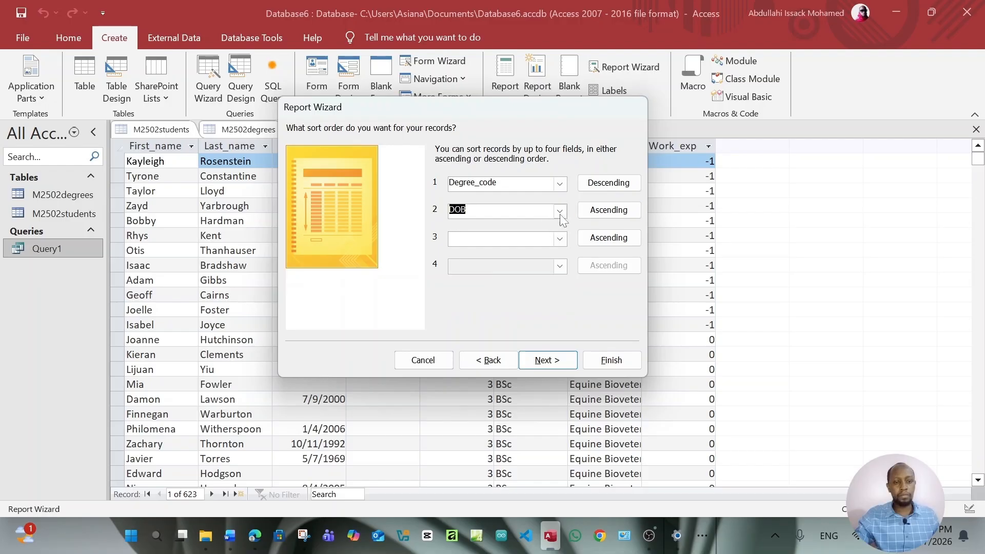
pyautogui.click(595, 215)
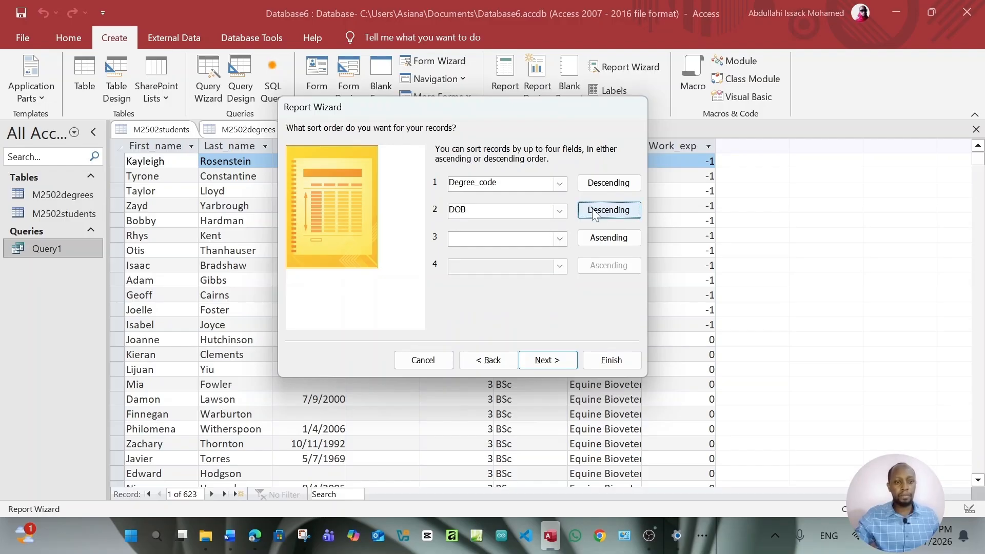
pyautogui.click(595, 215)
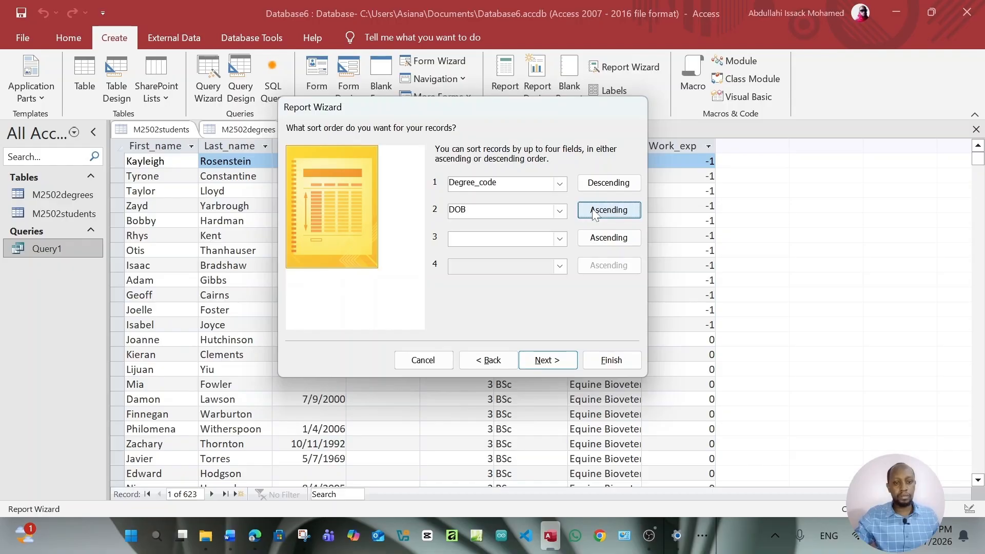
pyautogui.click(547, 361)
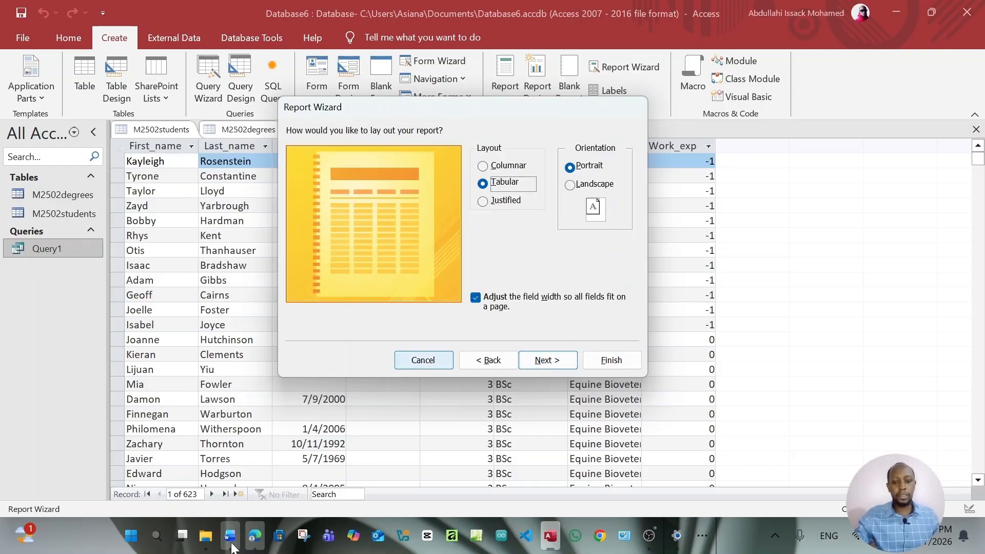
# Pick a tabular landscape layout and finish the wizard, opening the report in Design View
pyautogui.click(254, 536)
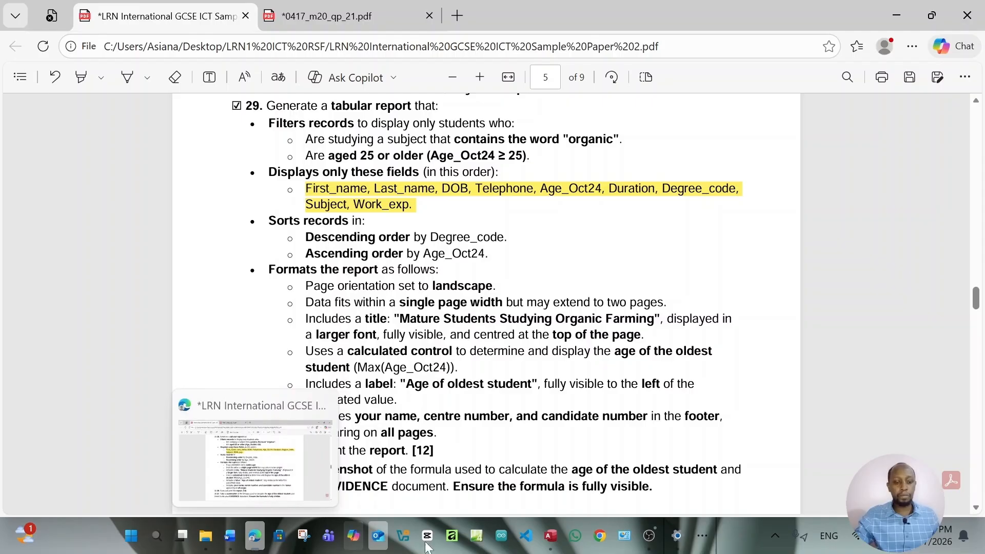
pyautogui.click(550, 535)
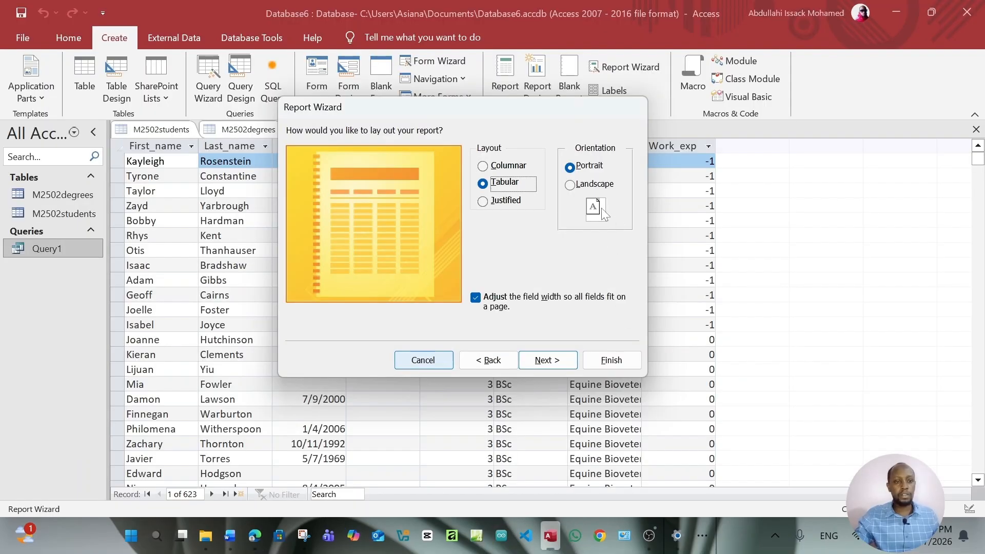
pyautogui.click(588, 185)
pyautogui.click(547, 360)
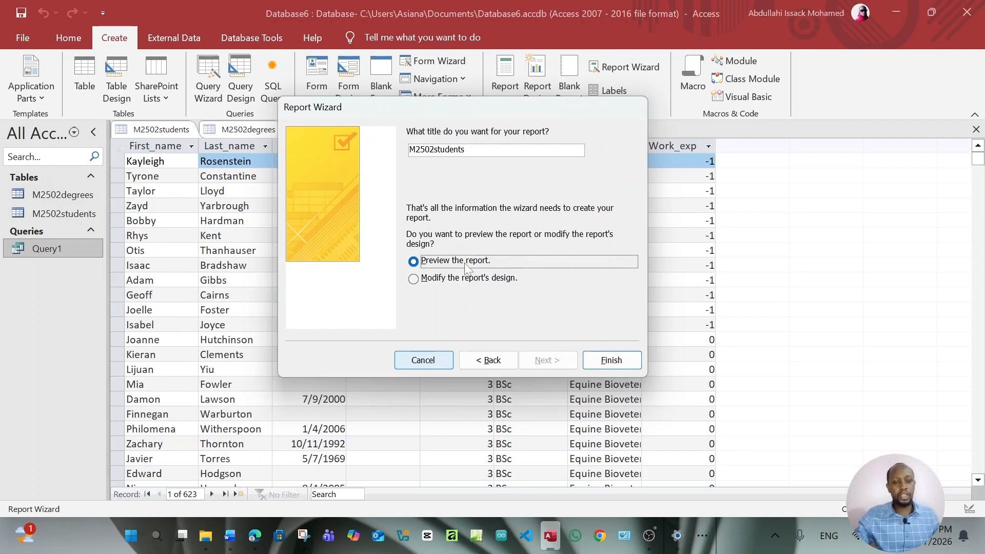
pyautogui.click(459, 281)
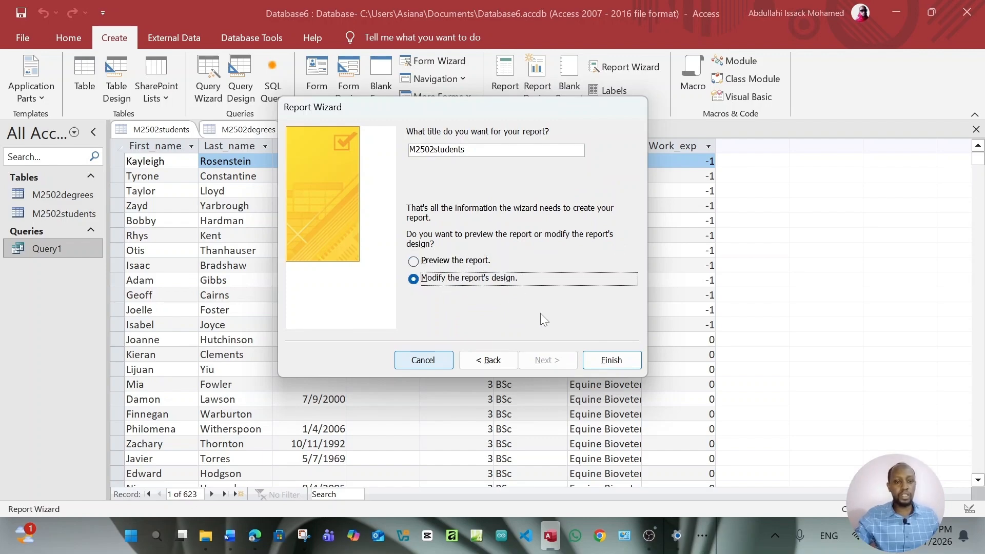
pyautogui.click(617, 362)
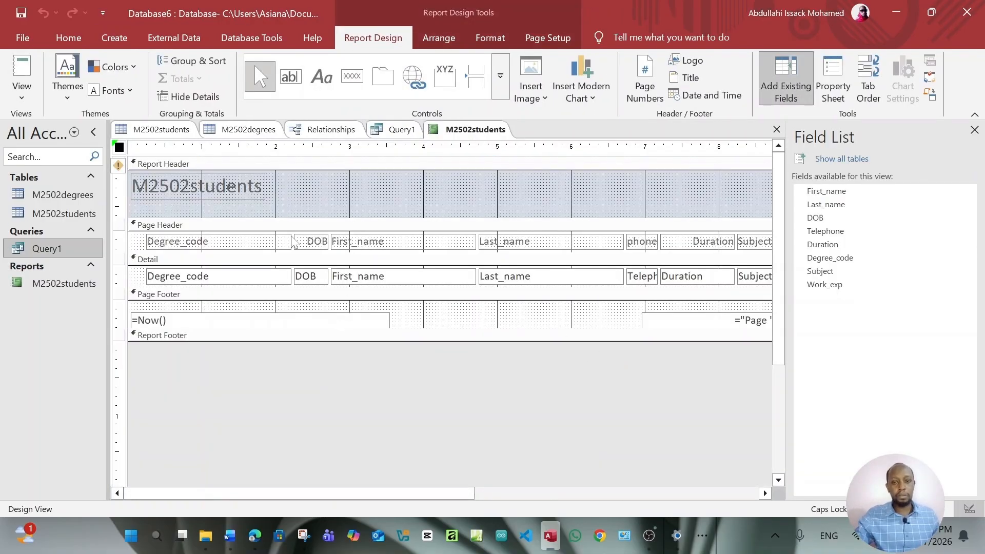
# Preview the report in Report View, then return to Design View
pyautogui.click(25, 102)
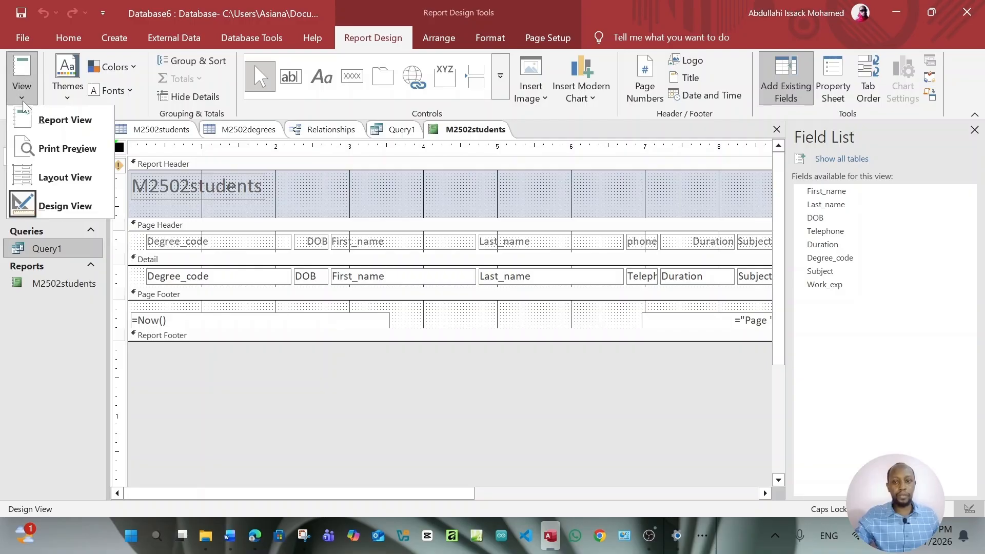
pyautogui.click(36, 119)
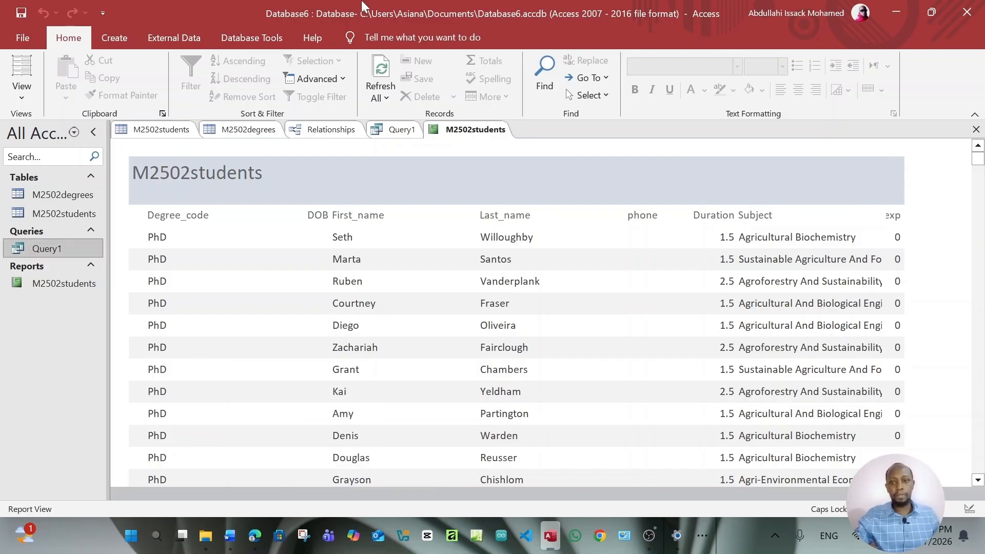
pyautogui.click(21, 91)
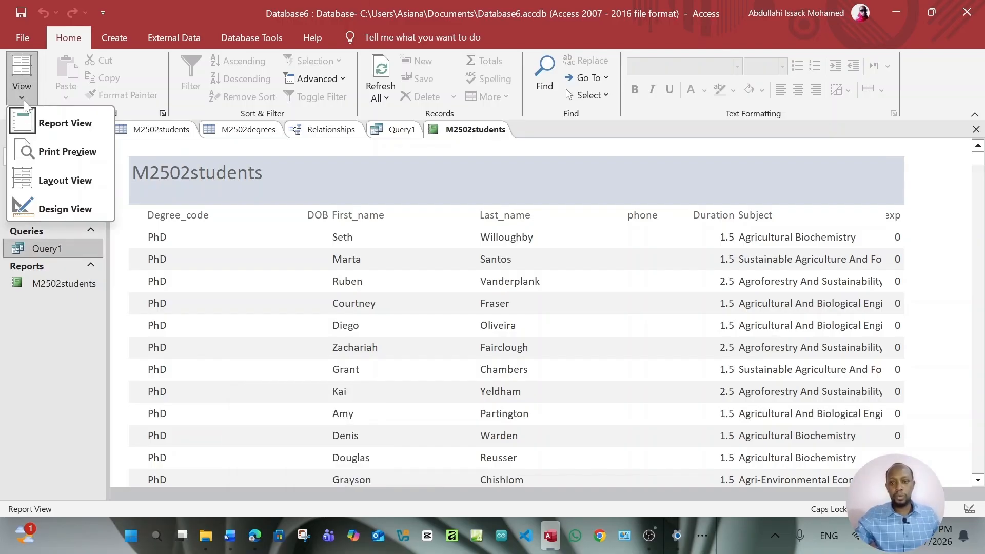
pyautogui.click(58, 208)
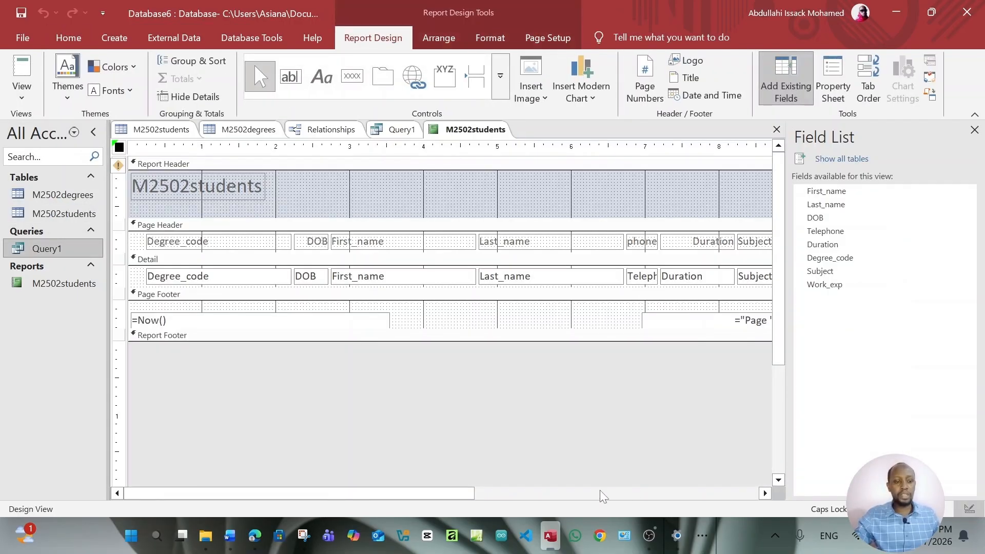
# Widen the Work_exp heading label and its detail data box at the report's right edge
pyautogui.moveTo(447, 494); pyautogui.dragTo(639, 503)
pyautogui.moveTo(669, 192); pyautogui.dragTo(691, 199)
pyautogui.click(665, 241)
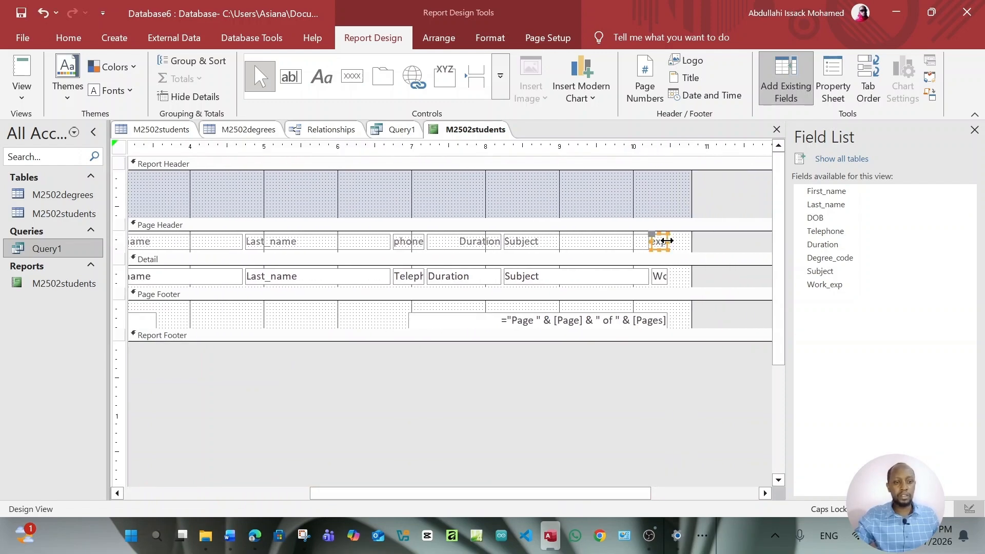
pyautogui.moveTo(667, 241); pyautogui.dragTo(678, 241)
pyautogui.click(666, 275)
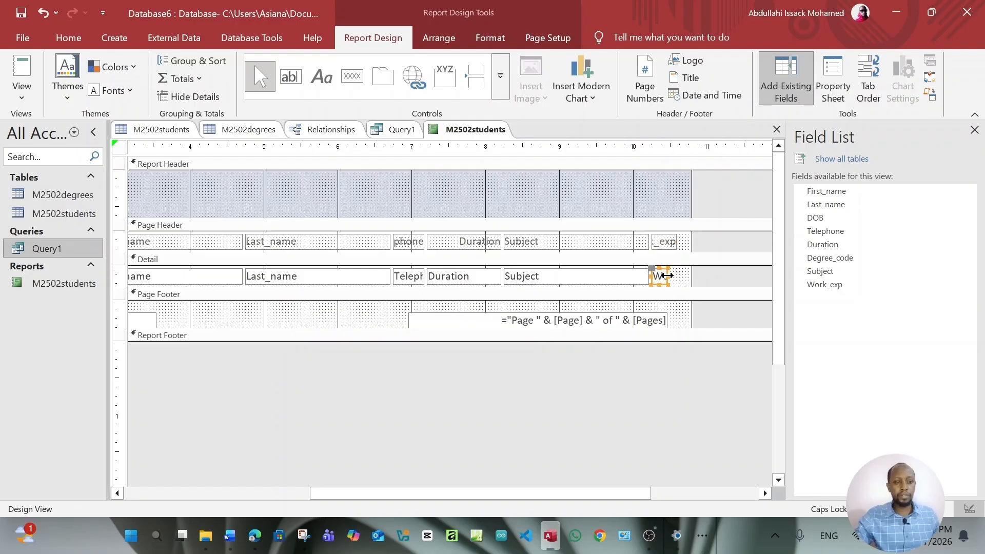
pyautogui.moveTo(667, 275); pyautogui.dragTo(676, 275)
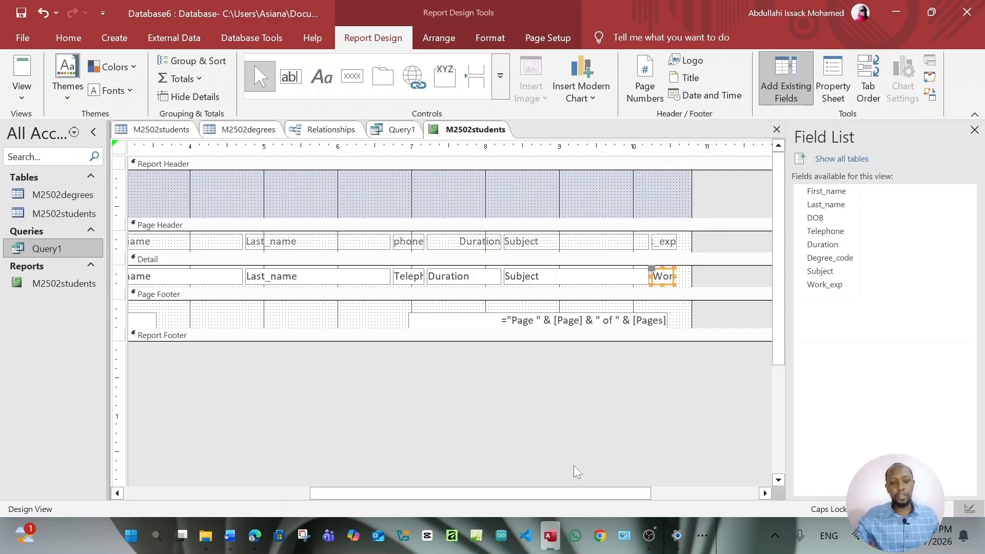
pyautogui.click(559, 435)
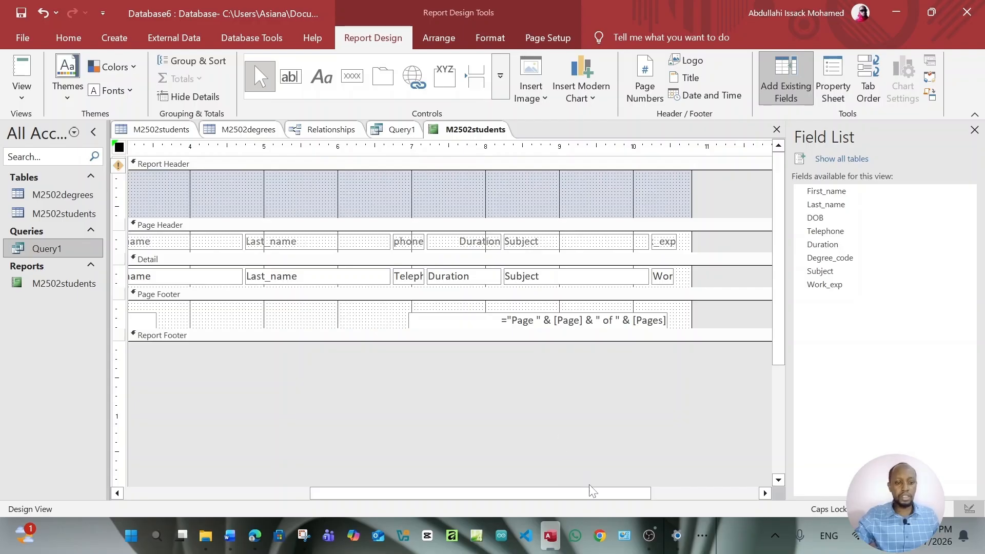
pyautogui.scroll(-1, 374, 494)
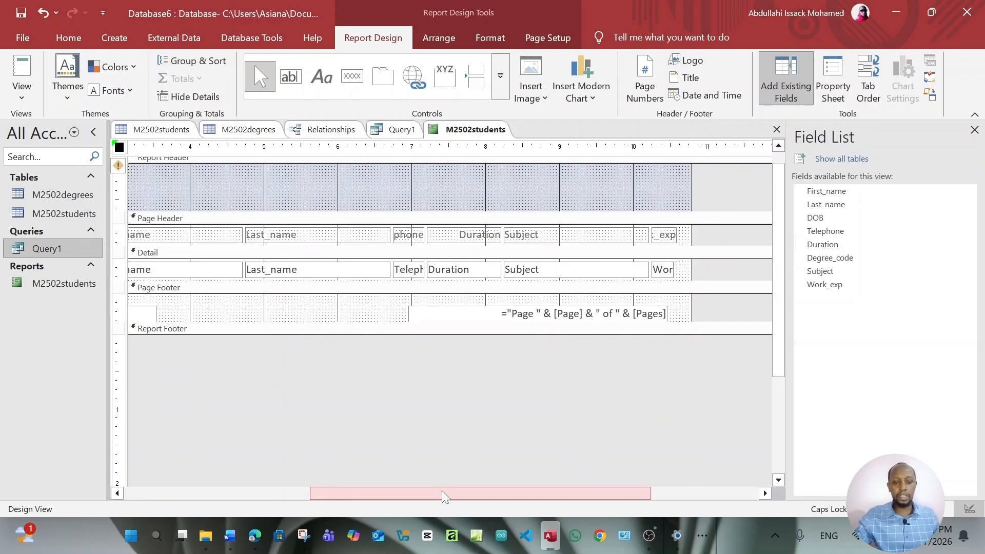
pyautogui.moveTo(441, 490); pyautogui.dragTo(229, 495)
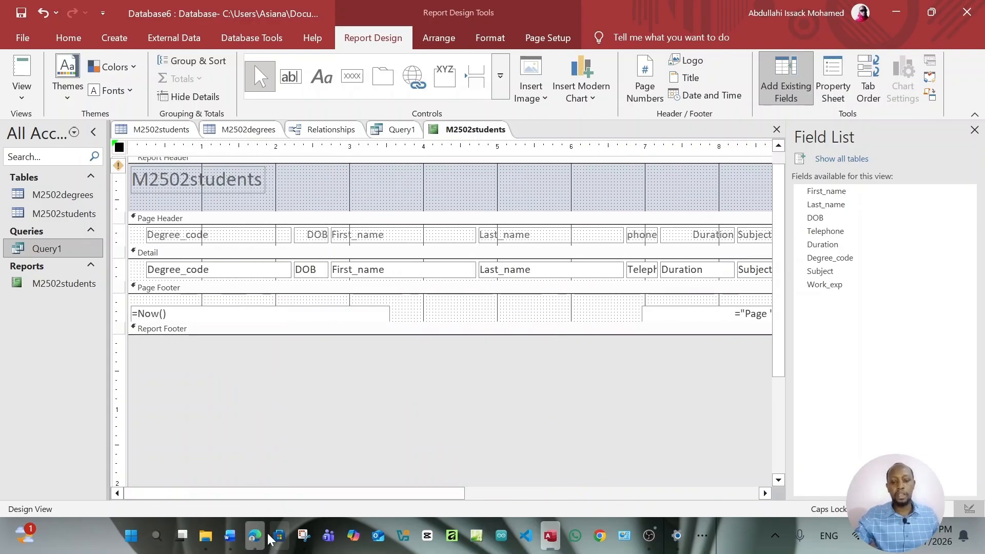
pyautogui.click(266, 536)
# Copy the title 'Mature Students Studying Organic Farming' from the task PDF and return to Access
pyautogui.scroll(-3, 486, 303)
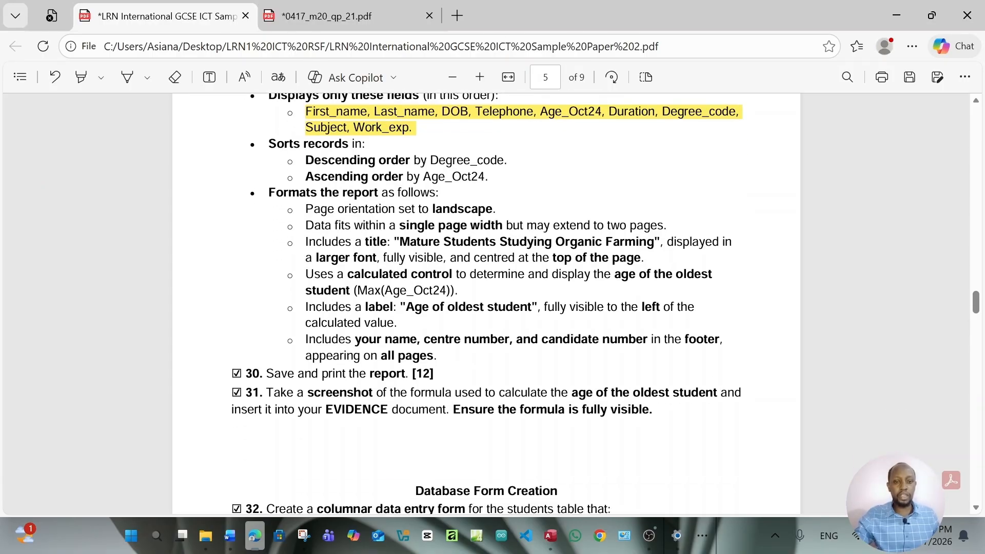
pyautogui.moveTo(399, 241); pyautogui.dragTo(660, 242)
pyautogui.hotkey('ctrl', 'c')
pyautogui.click(681, 109)
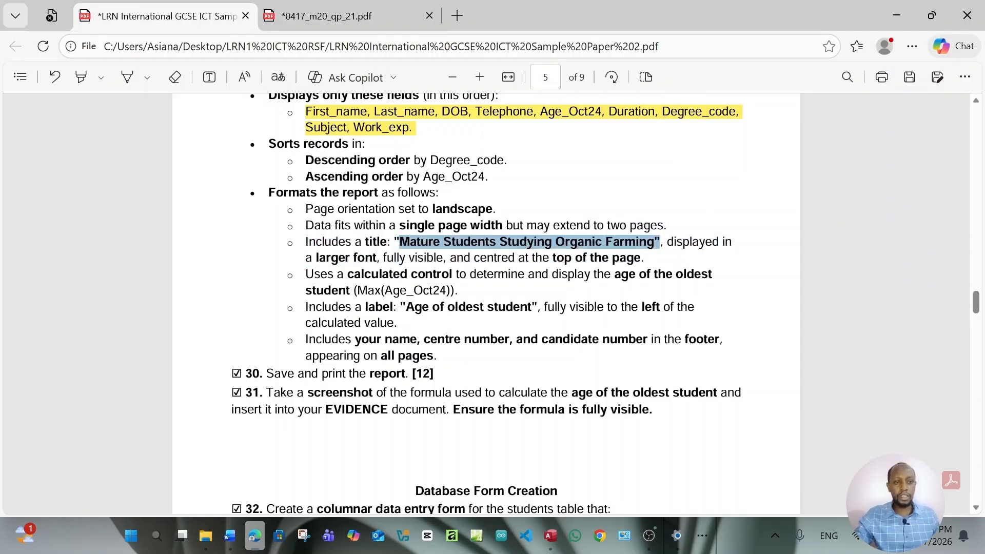
pyautogui.click(550, 535)
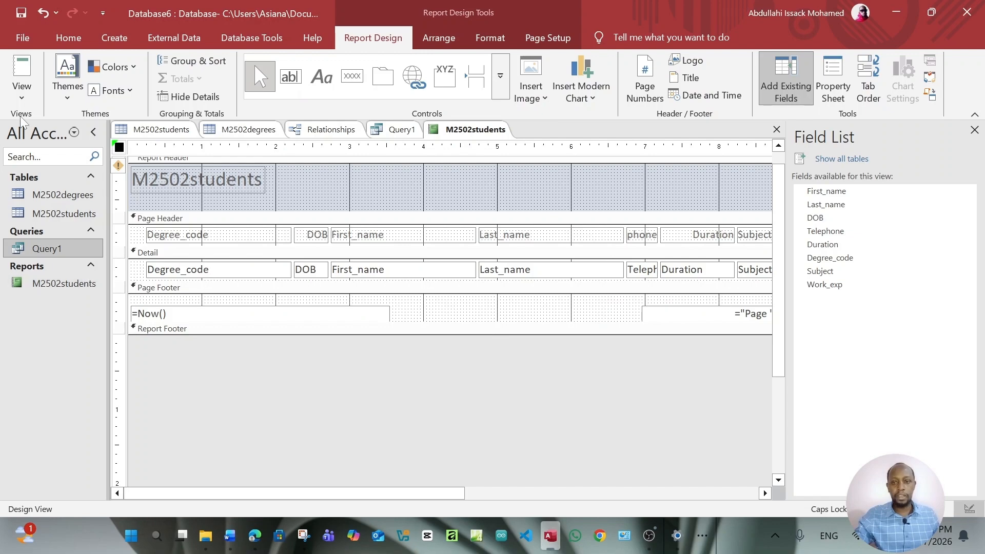
# Paste 'Mature Students Studying Organic Farming' into the widened title label and view it in Report View
pyautogui.click(23, 99)
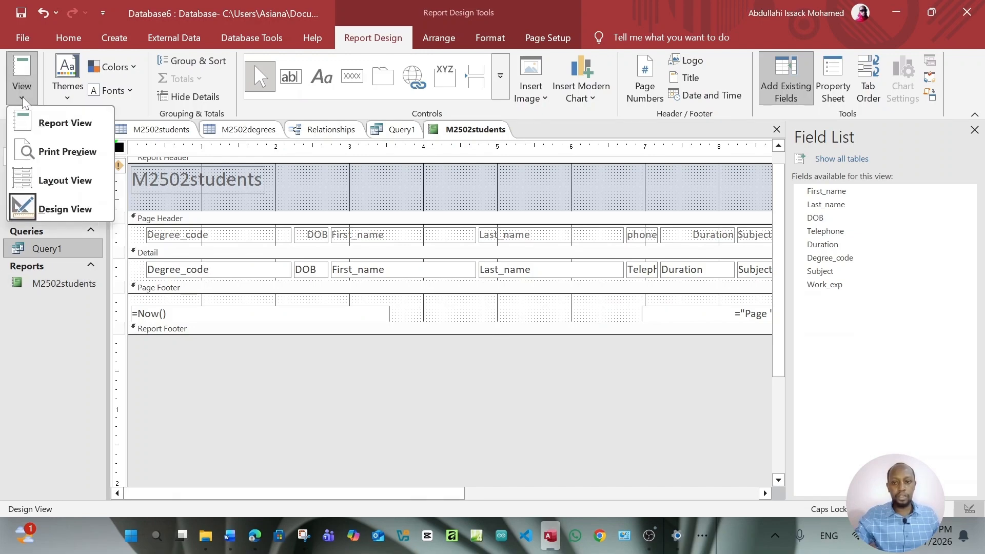
pyautogui.click(237, 186)
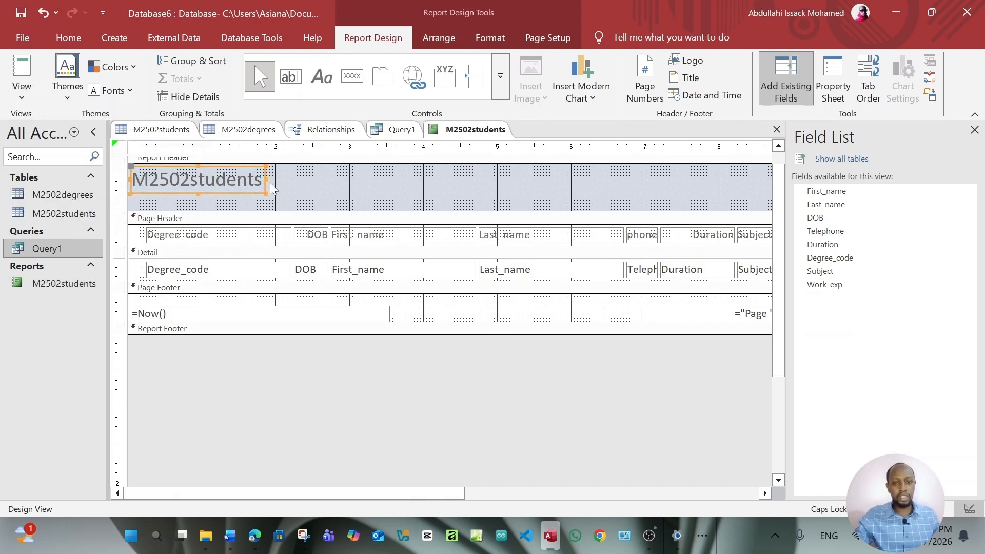
pyautogui.moveTo(266, 187); pyautogui.dragTo(583, 196)
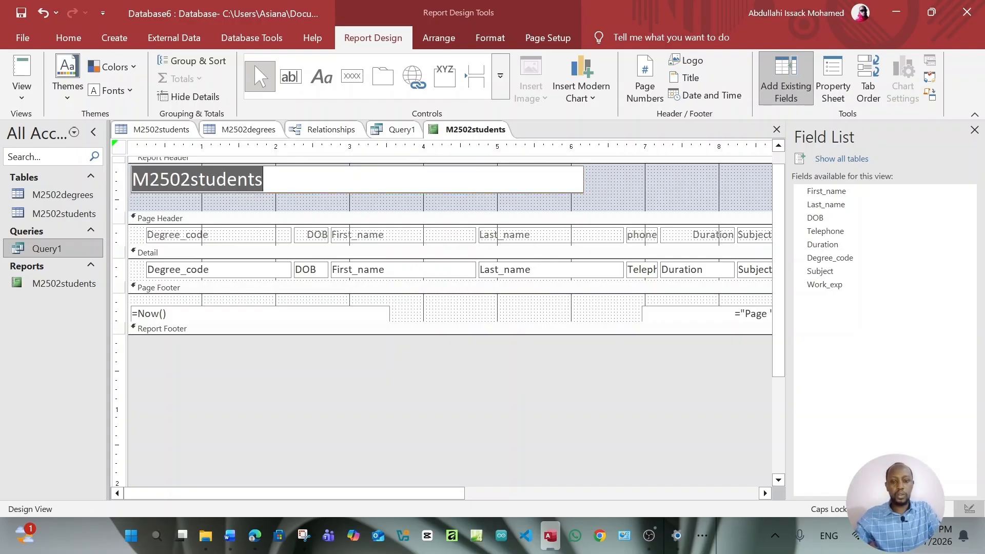
pyautogui.hotkey('ctrl', 'v')
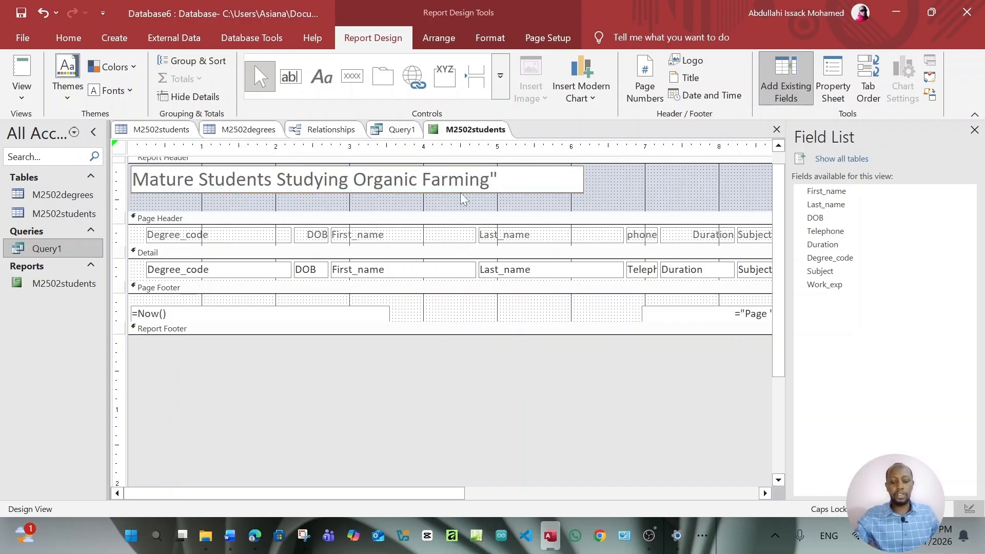
pyautogui.press('Return')
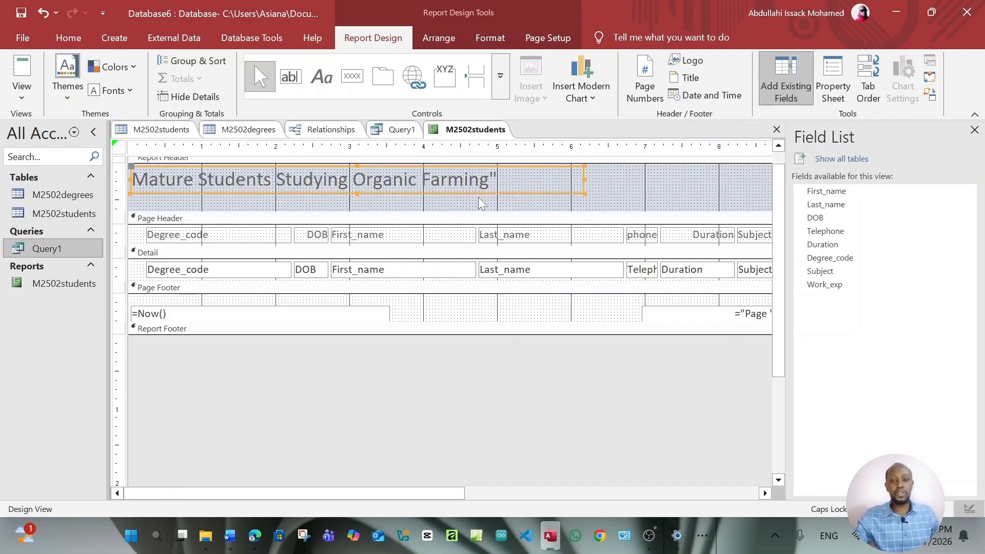
pyautogui.click(22, 95)
pyautogui.click(42, 125)
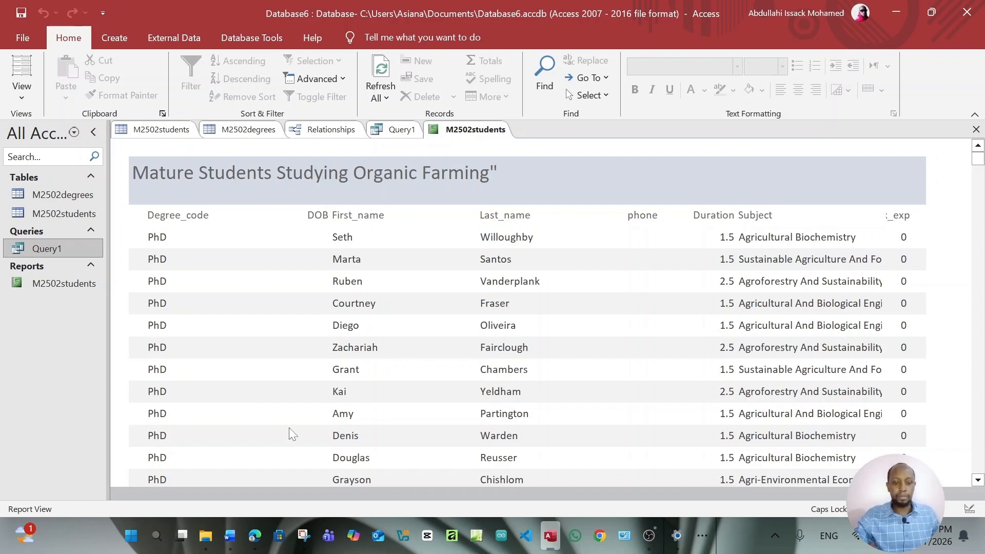
# Bring the task PDF back in Edge and clear the title text selection
pyautogui.click(255, 535)
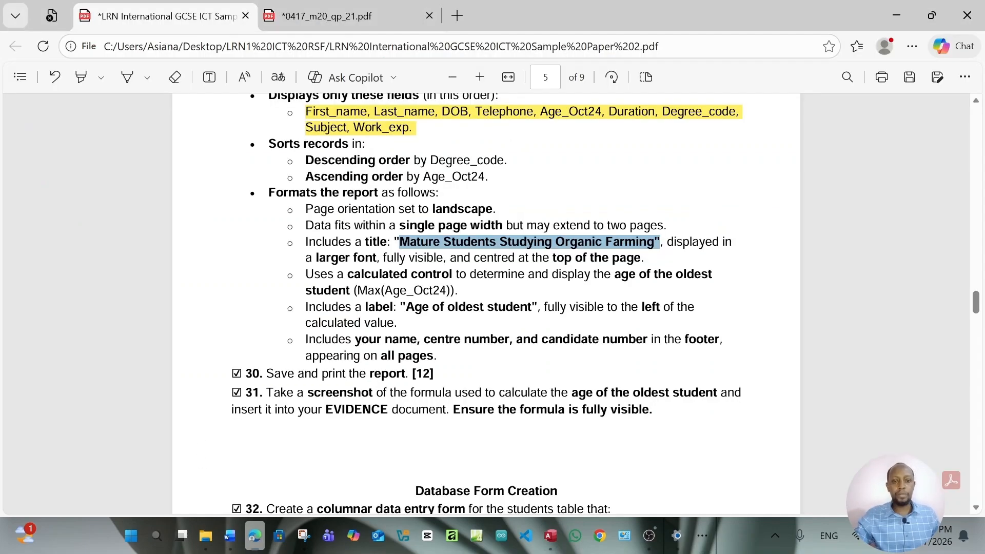
pyautogui.click(529, 242)
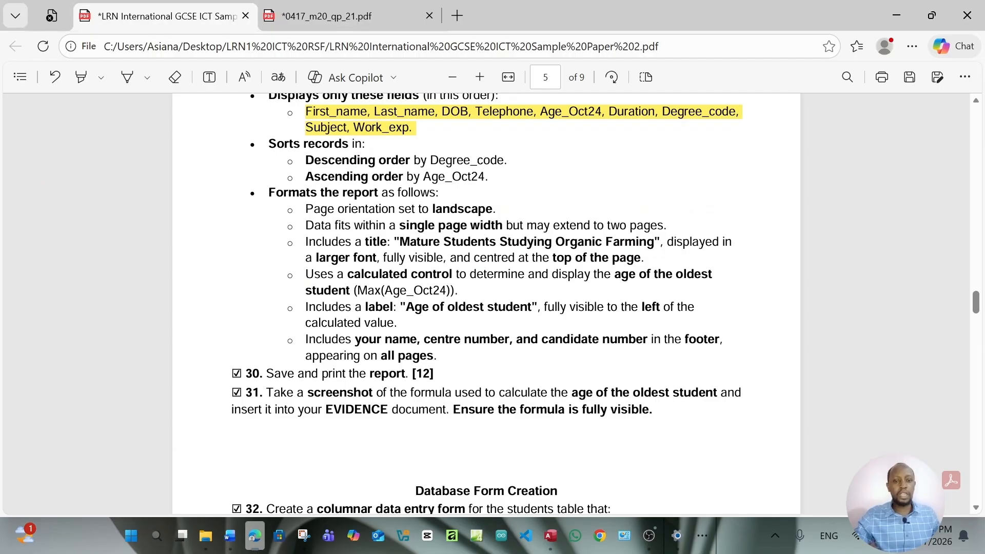
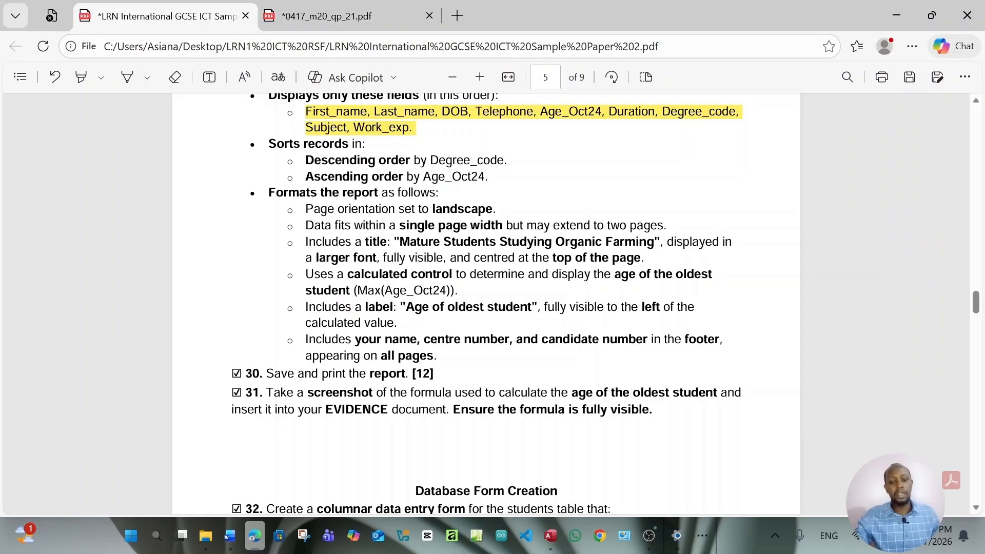
# Switch back to Access showing the 'Mature Students Studying Organic Farming' report
pyautogui.click(556, 540)
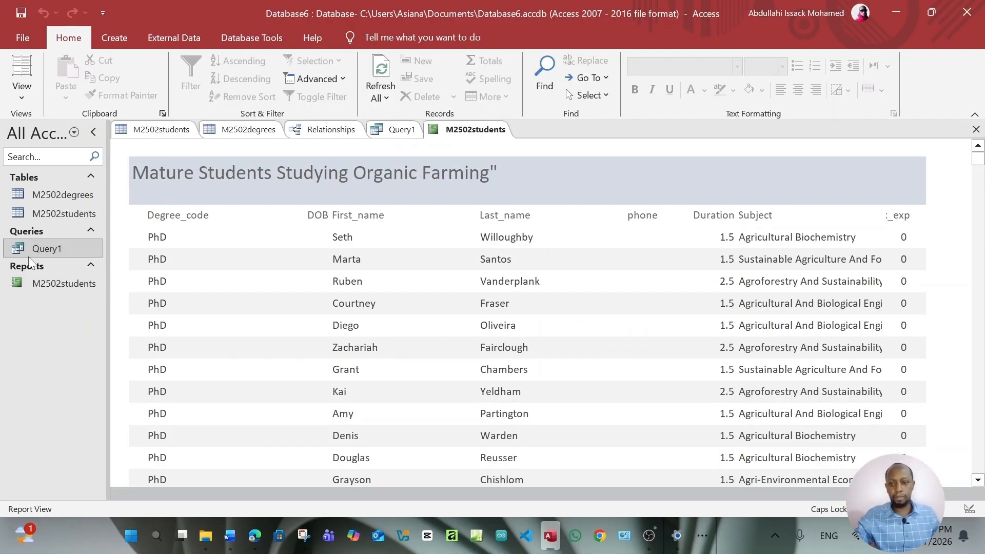
# Open the M2502students report in Design View and enlarge its Report Footer section
pyautogui.click(63, 283)
pyautogui.click(22, 95)
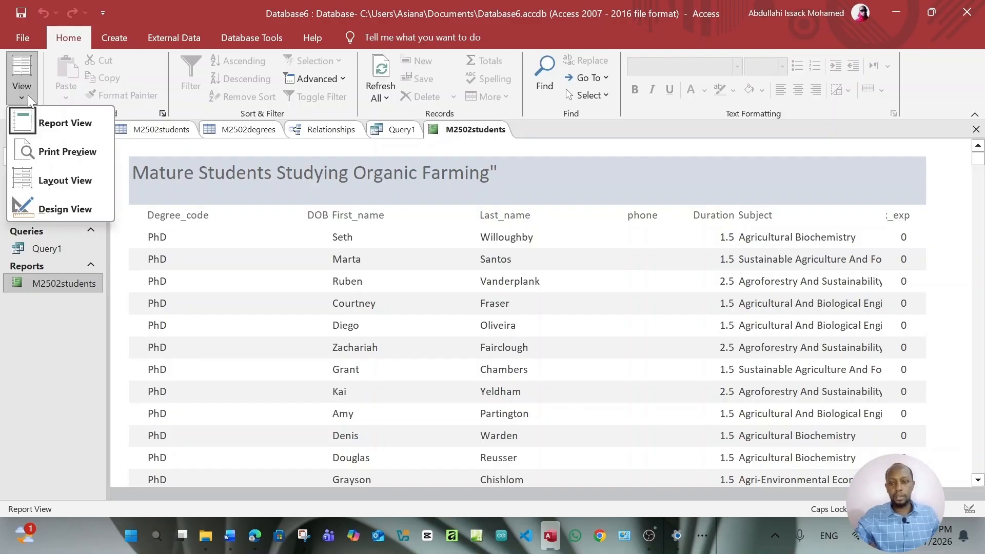
pyautogui.click(76, 206)
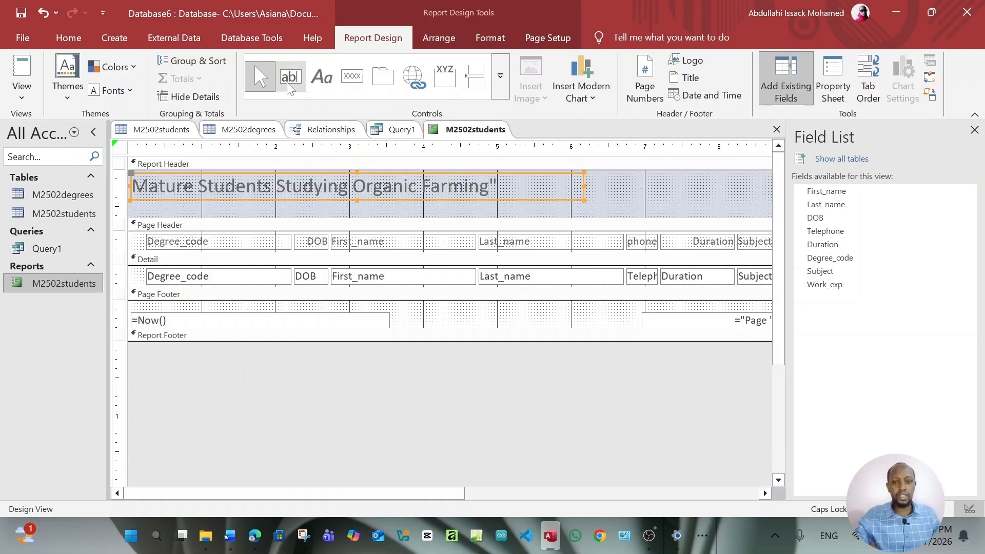
pyautogui.click(372, 327)
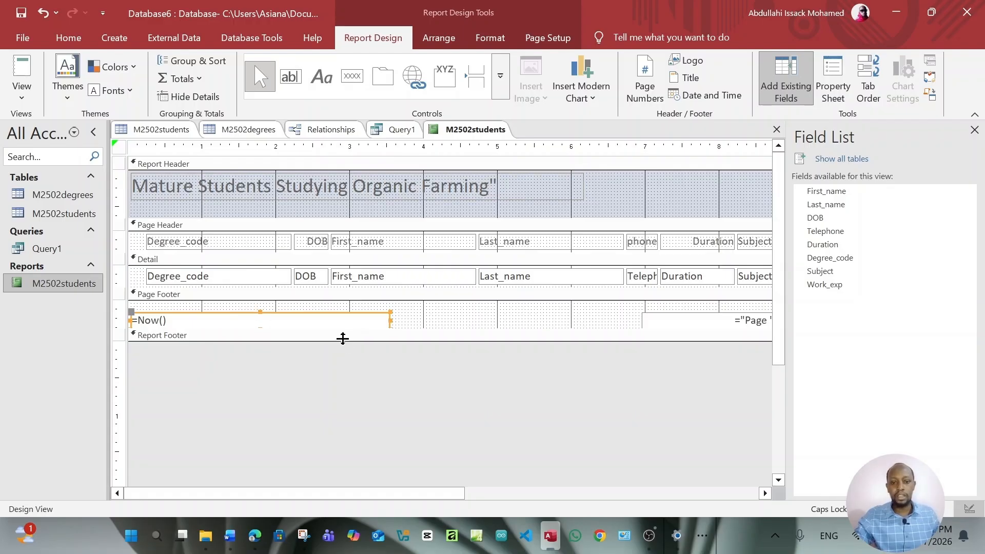
pyautogui.moveTo(341, 340); pyautogui.dragTo(340, 362)
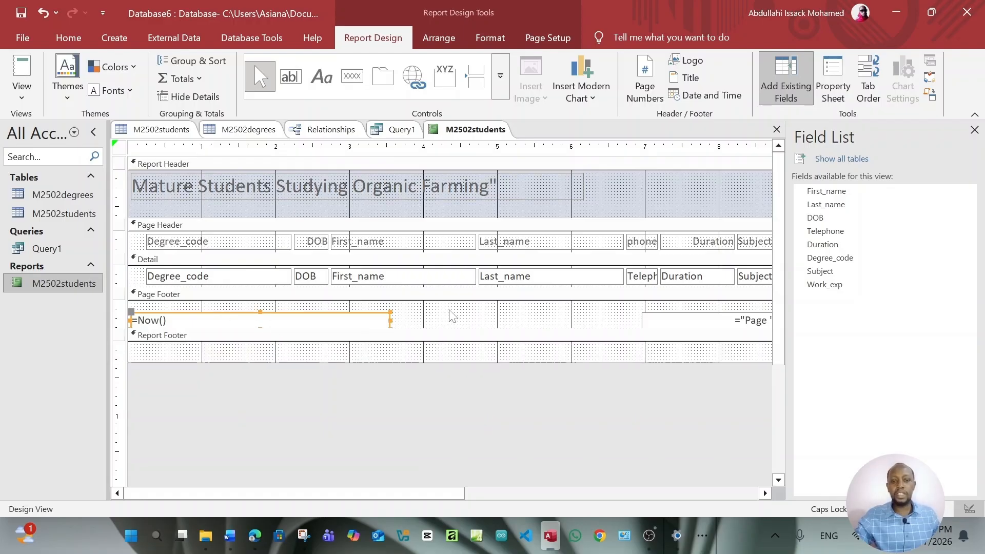
# Draw a new text box in the Page Footer beside the =Now() date box
pyautogui.click(297, 85)
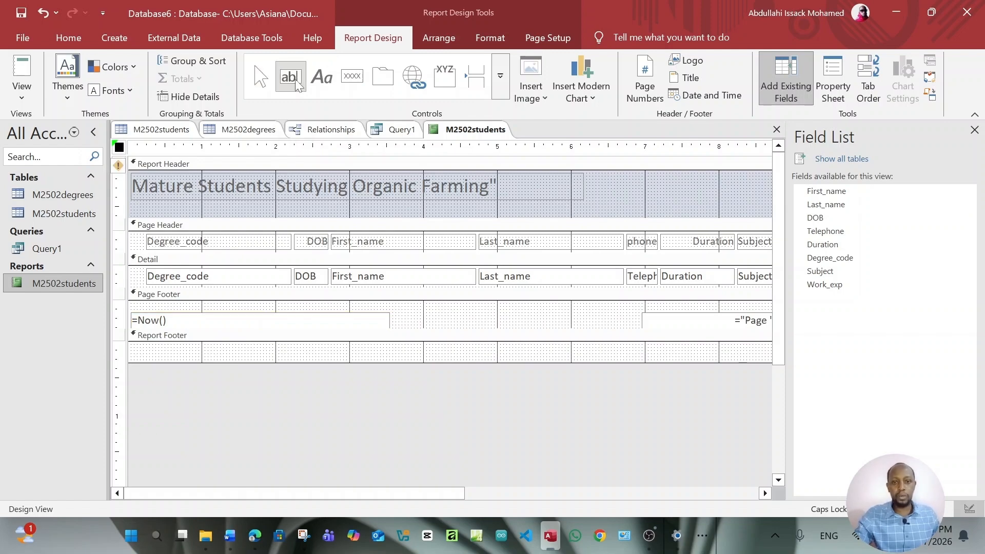
pyautogui.moveTo(397, 309); pyautogui.dragTo(617, 327)
pyautogui.click(598, 324)
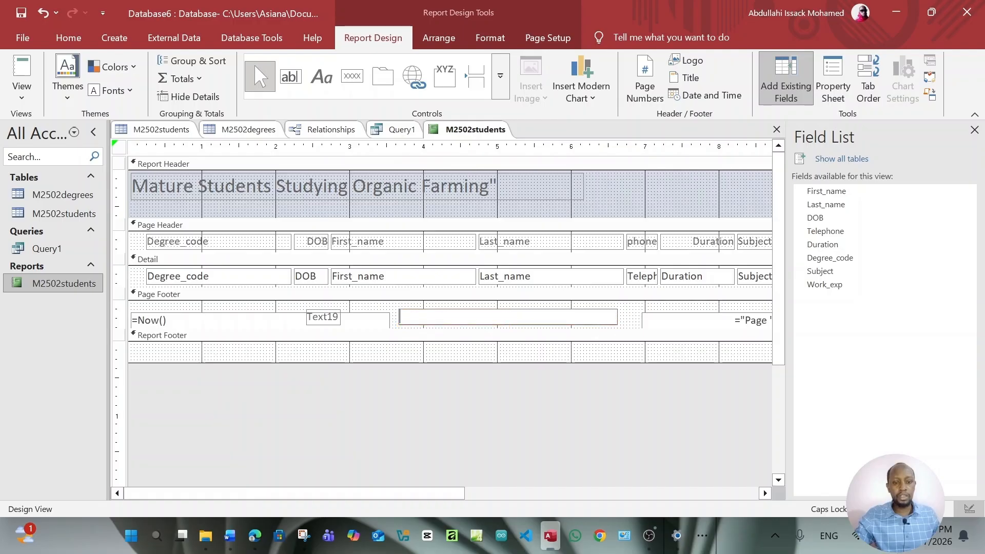
# Enter the student's name, centre number and candidate number in the footer box, then preview in Report View
pyautogui.write('a')
pyautogui.press('capslock')
pyautogui.write('B')
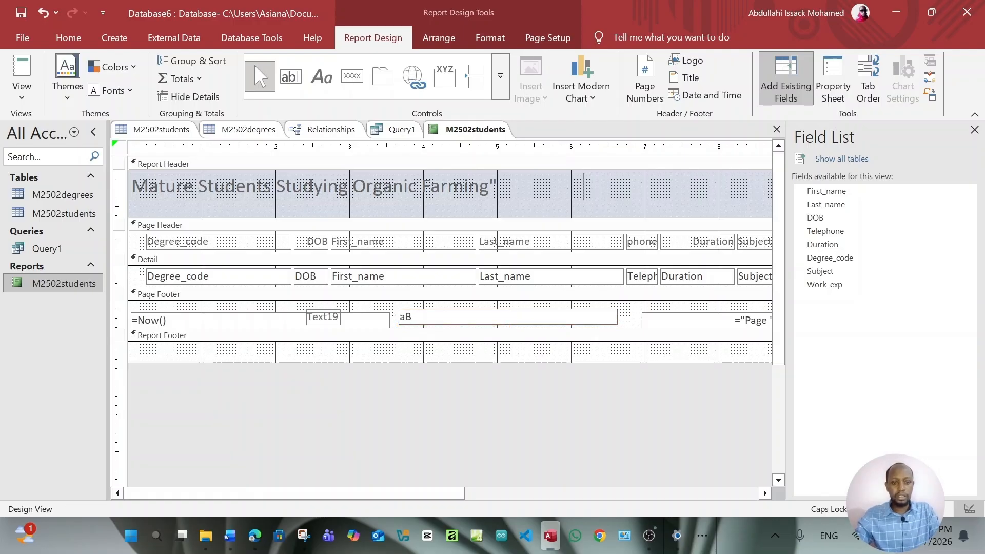
pyautogui.press('BackSpace')
pyautogui.press('BackSpace')
pyautogui.press('capslock')
pyautogui.write('j')
pyautogui.press('capslock')
pyautogui.write('OHN')
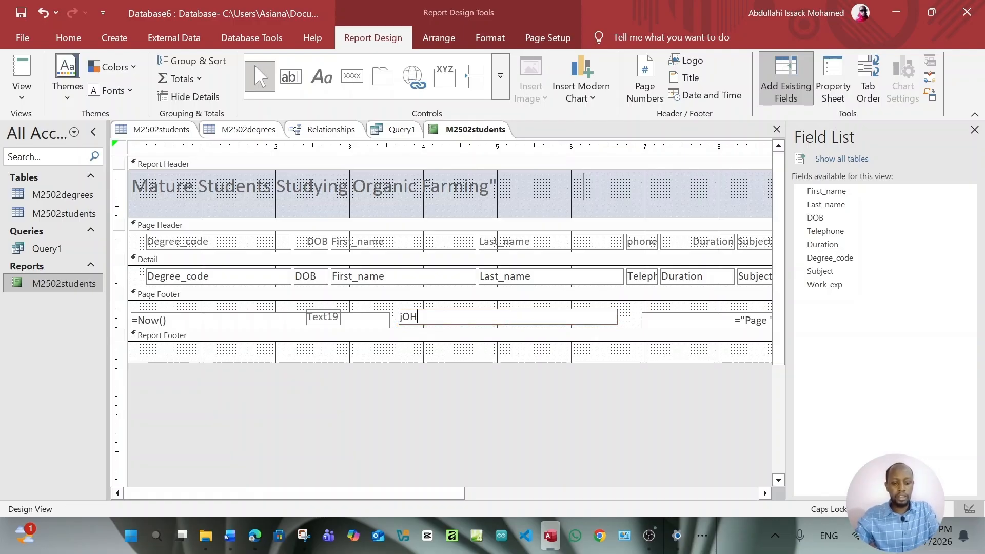
pyautogui.press('capslock')
pyautogui.write('d')
pyautogui.press('capslock')
pyautogui.write('OE')
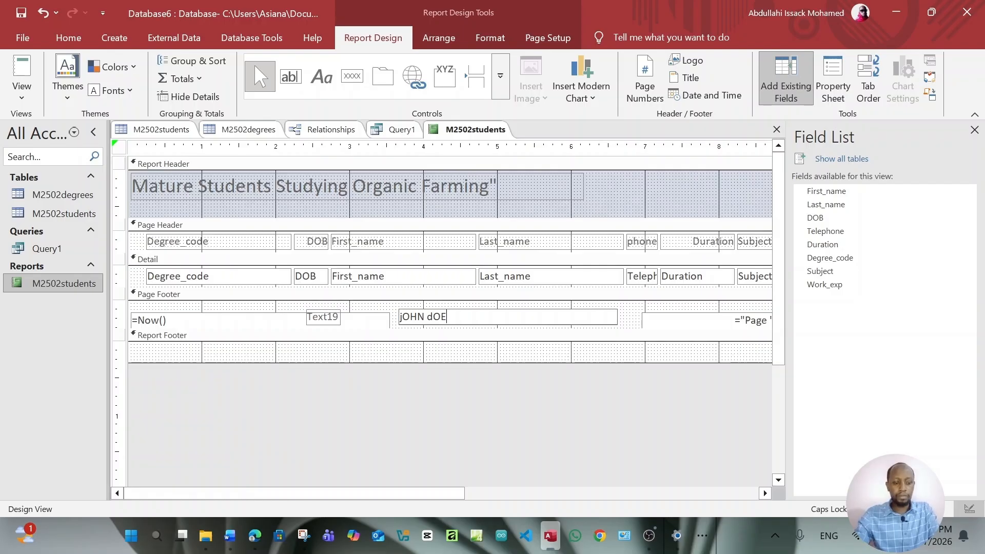
pyautogui.press('BackSpace')
pyautogui.press('BackSpace')
pyautogui.press('BackSpace')
pyautogui.press('BackSpace')
pyautogui.press('BackSpace')
pyautogui.press('BackSpace')
pyautogui.press('BackSpace')
pyautogui.press('BackSpace')
pyautogui.press('capslock')
pyautogui.press('capslock')
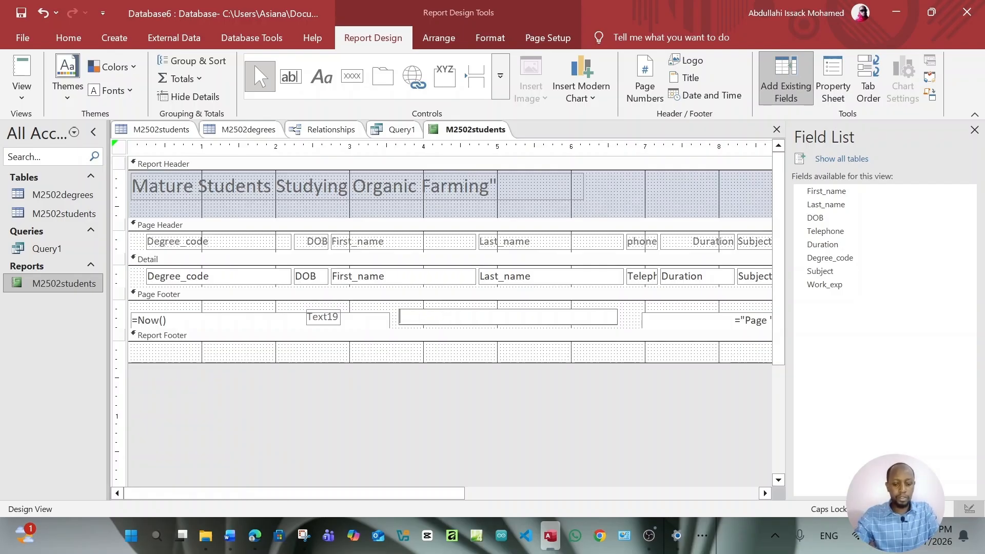
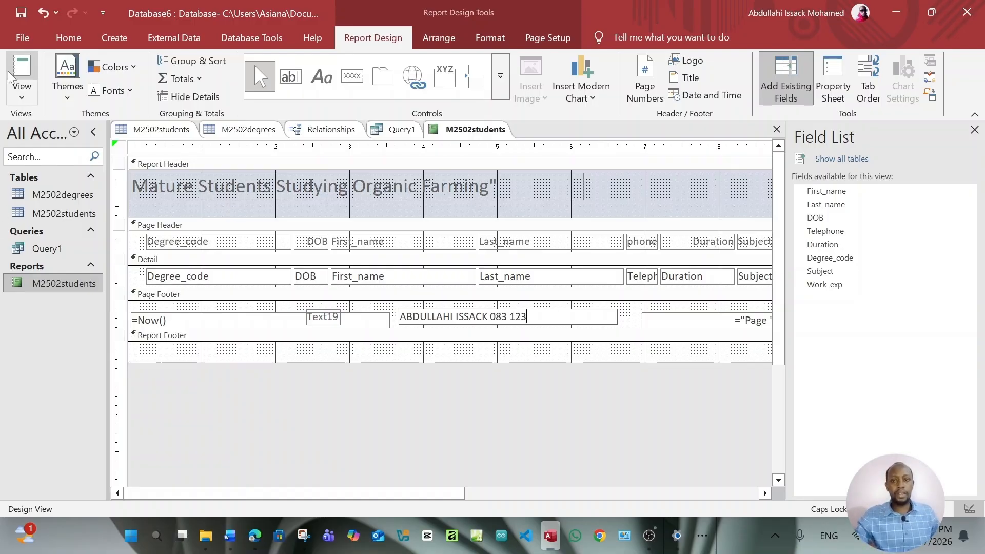
pyautogui.click(21, 95)
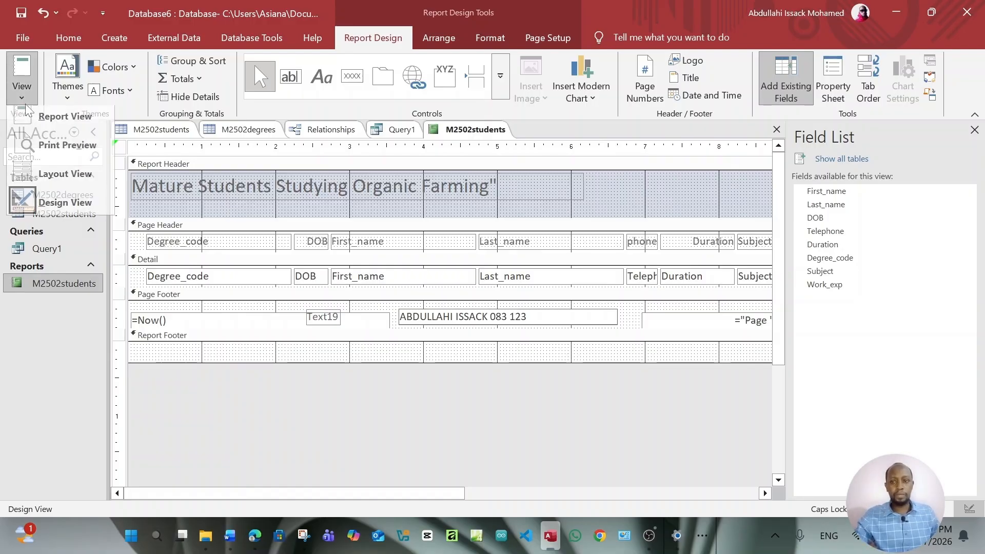
pyautogui.click(32, 121)
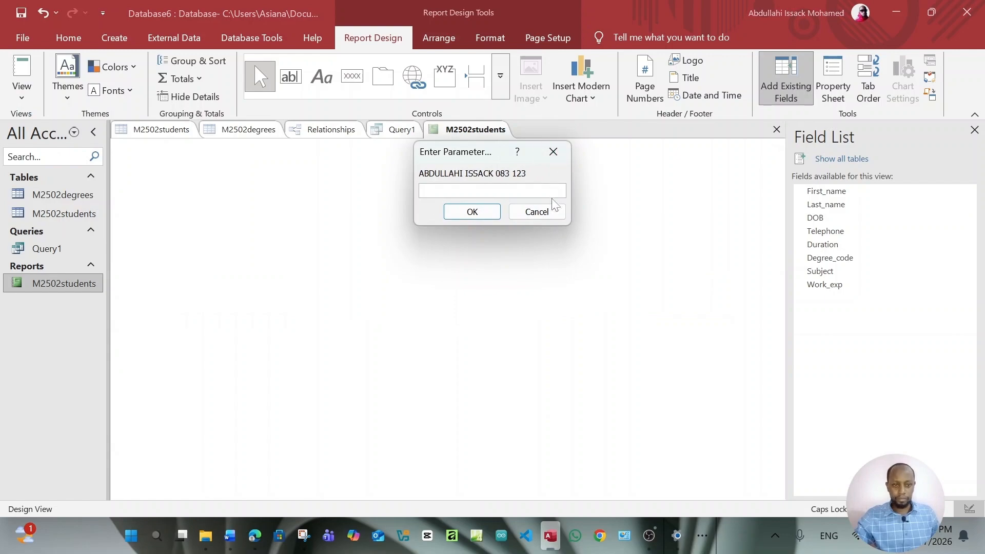
# Cancel the parameter prompt, shift the footer text box right and show its Property Sheet
pyautogui.click(549, 213)
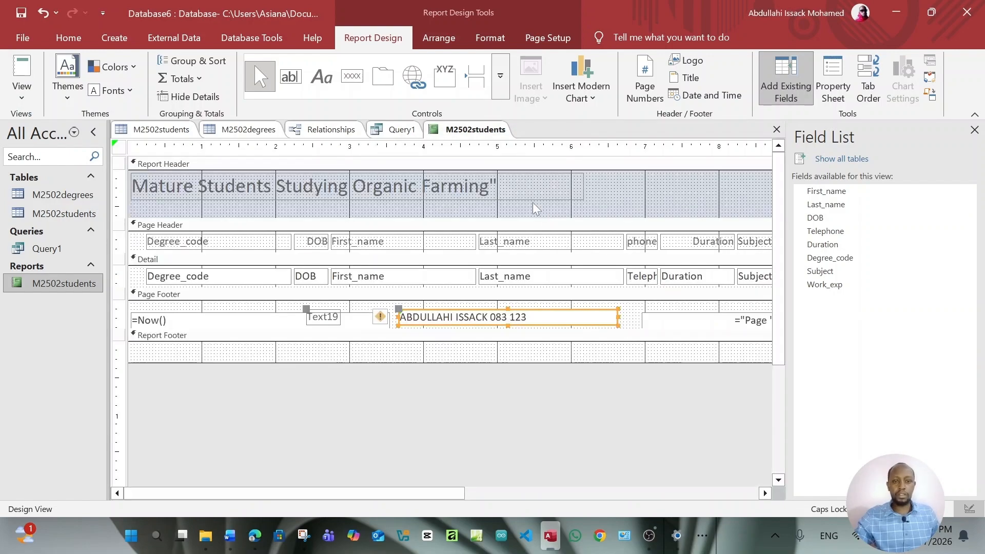
pyautogui.moveTo(546, 309); pyautogui.dragTo(561, 311)
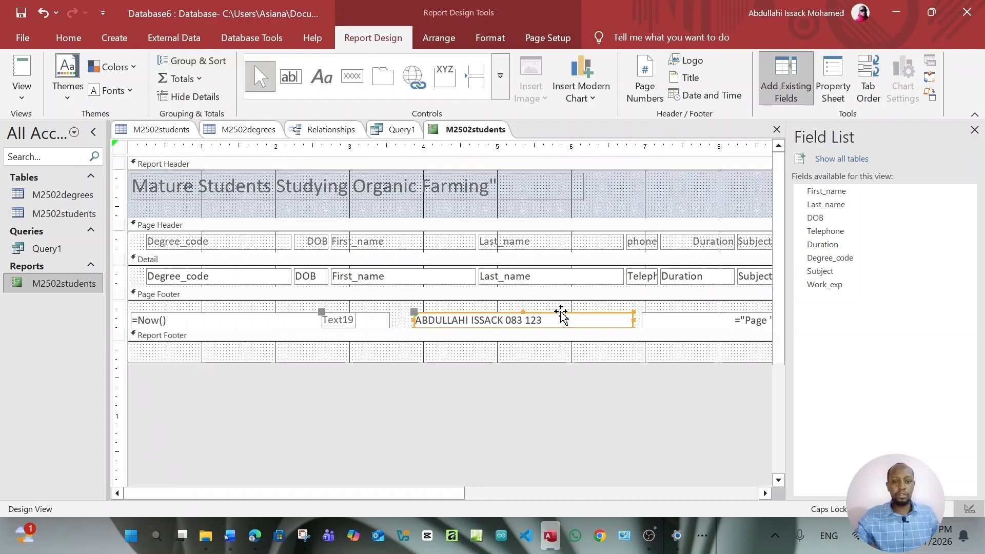
pyautogui.press('F4')
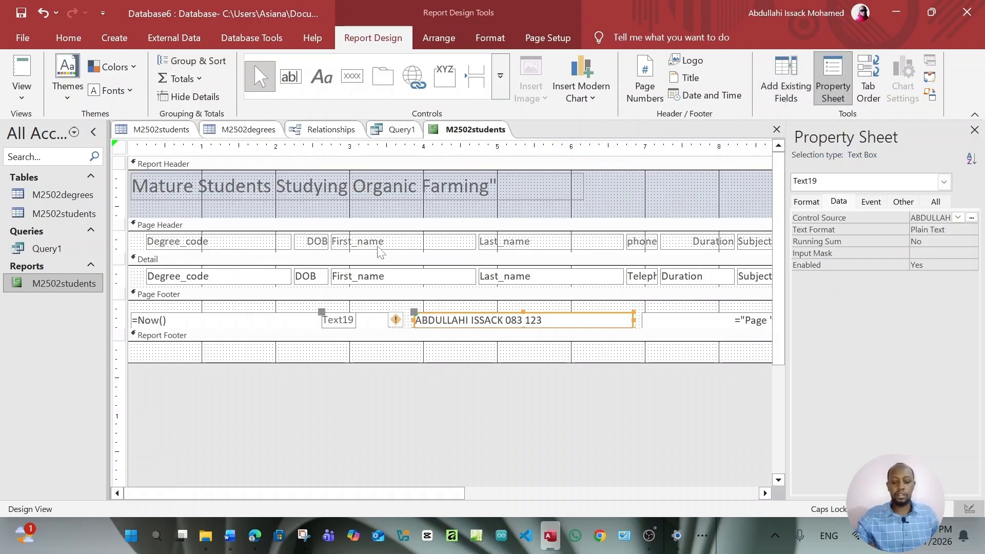
# View the report with parameter value 0 and scroll to check the footer box shows 1
pyautogui.click(34, 92)
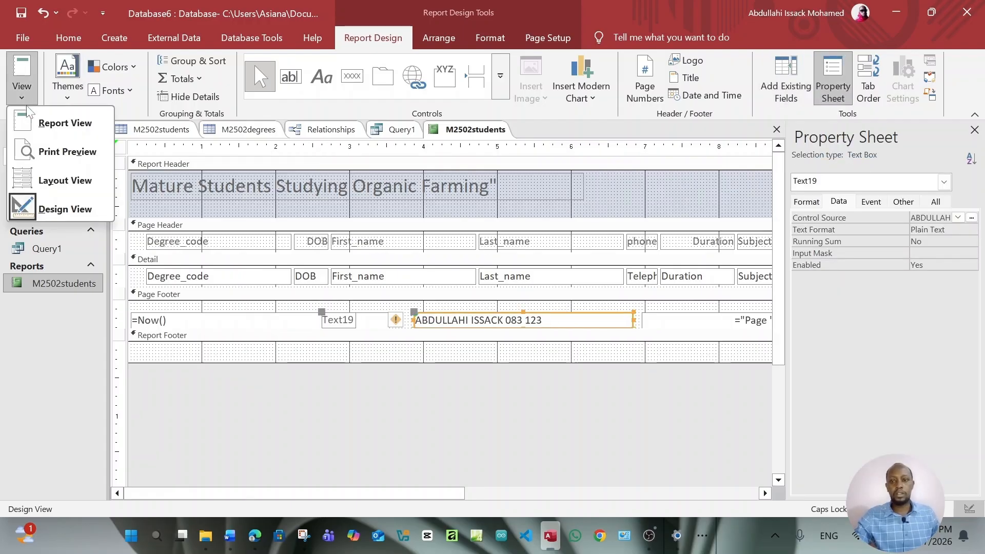
pyautogui.click(36, 125)
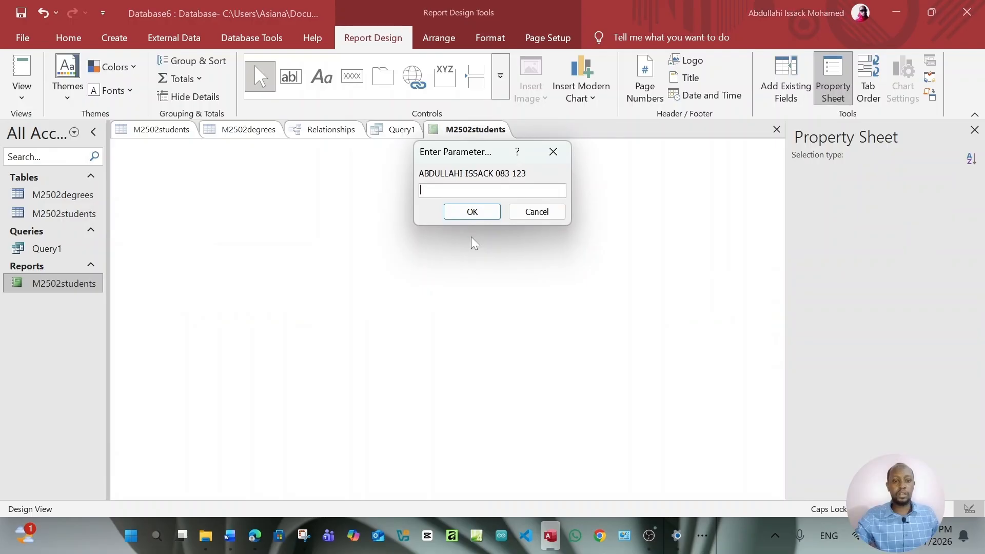
pyautogui.write('0')
pyautogui.press('Return')
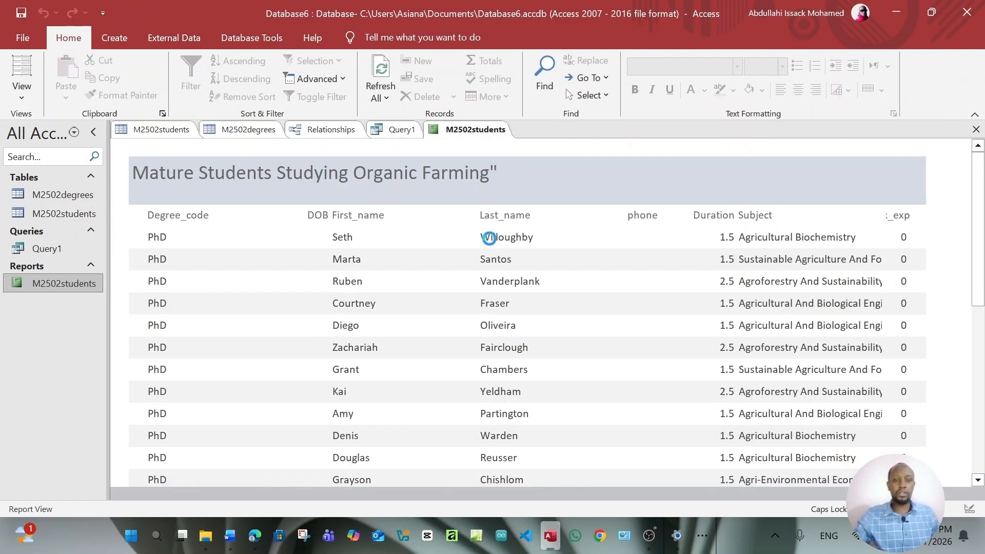
pyautogui.scroll(-10, 489, 238)
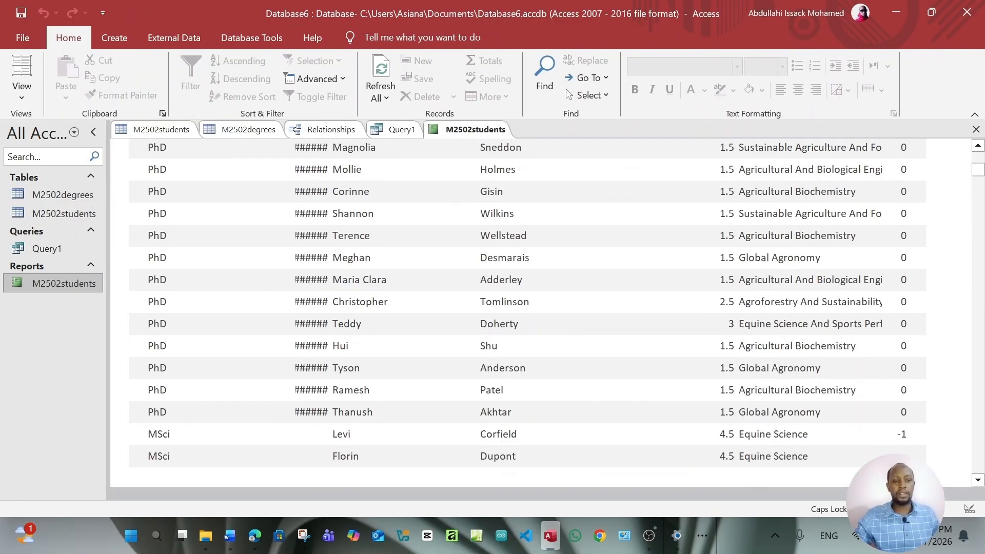
pyautogui.moveTo(978, 170); pyautogui.dragTo(984, 480)
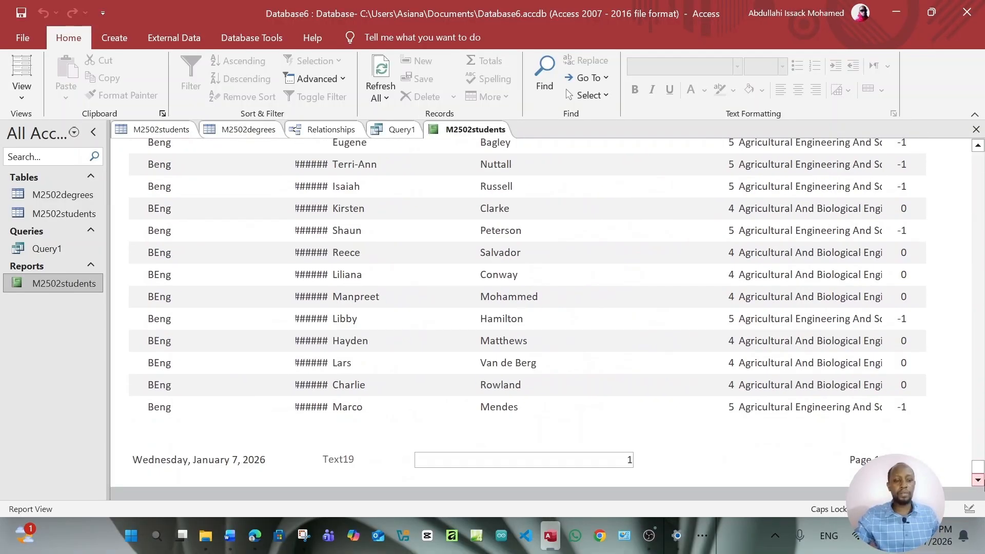
pyautogui.moveTo(978, 474); pyautogui.dragTo(977, 101)
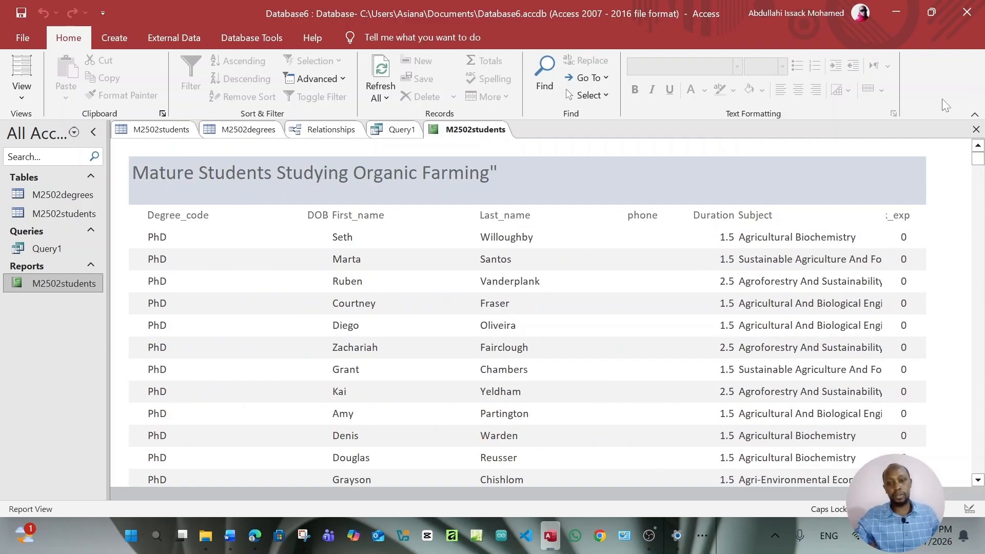
# Return to Design View and delete the footer text box with the candidate details
pyautogui.click(30, 94)
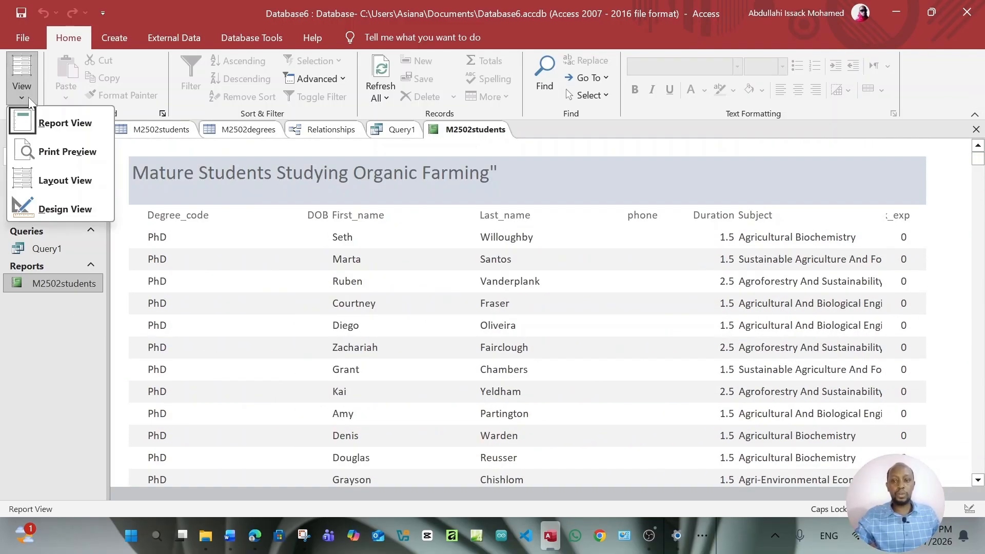
pyautogui.click(75, 210)
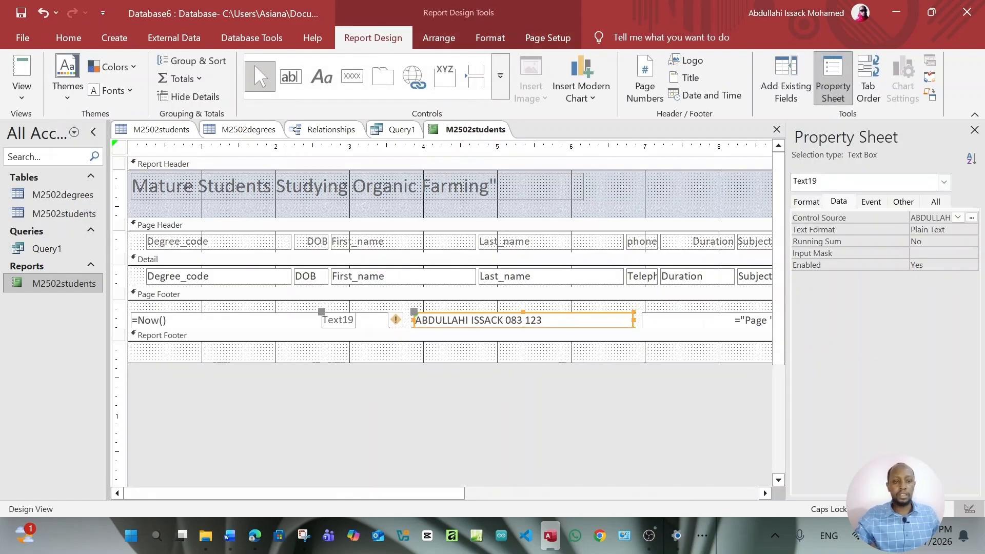
pyautogui.click(569, 320)
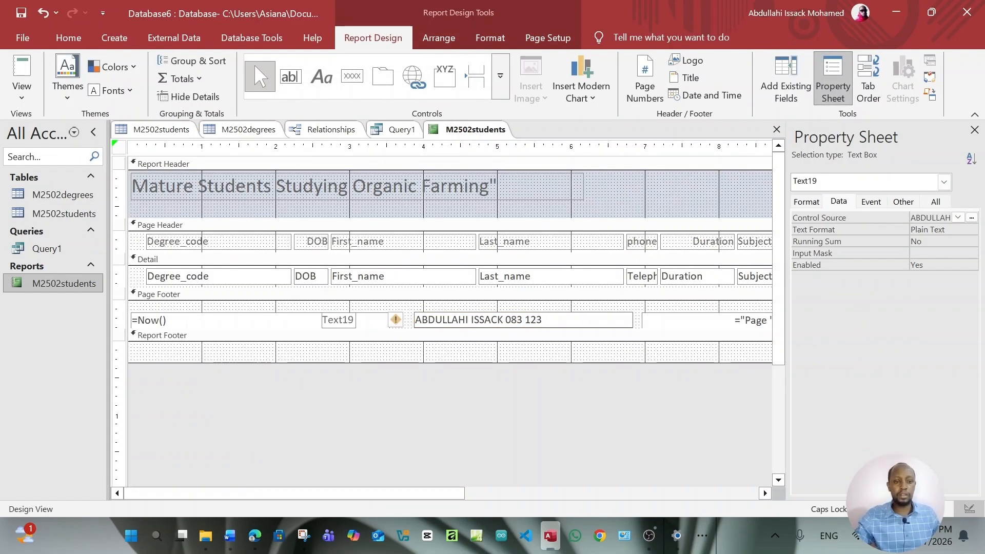
pyautogui.click(584, 313)
pyautogui.press('Delete')
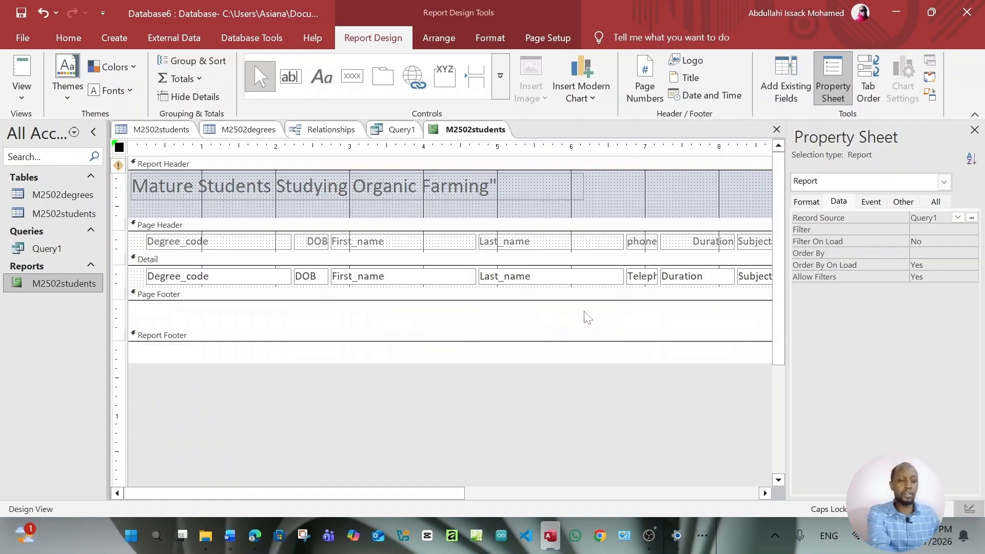
# Narrow the report title label to fit its text and select the Report Header section
pyautogui.click(554, 182)
pyautogui.click(554, 182)
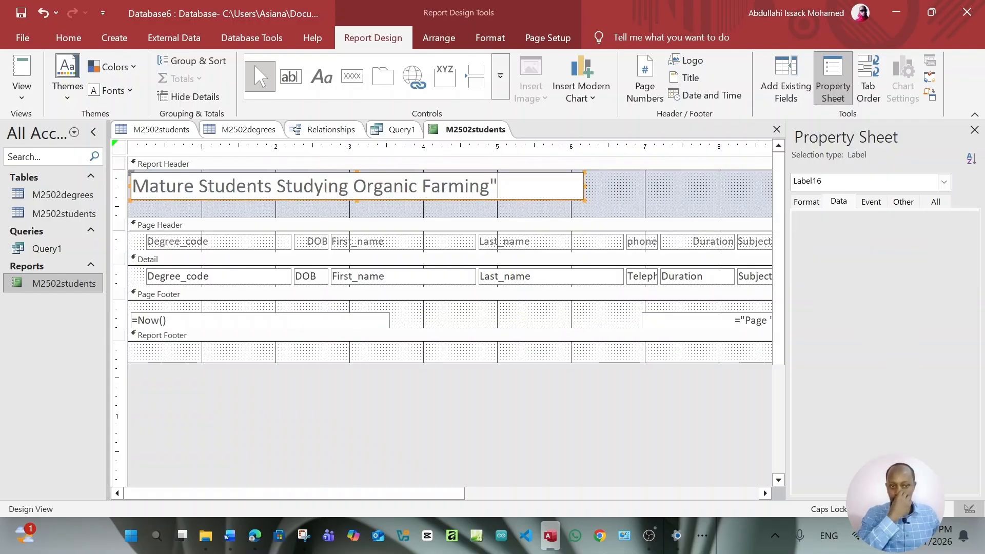
pyautogui.click(583, 197)
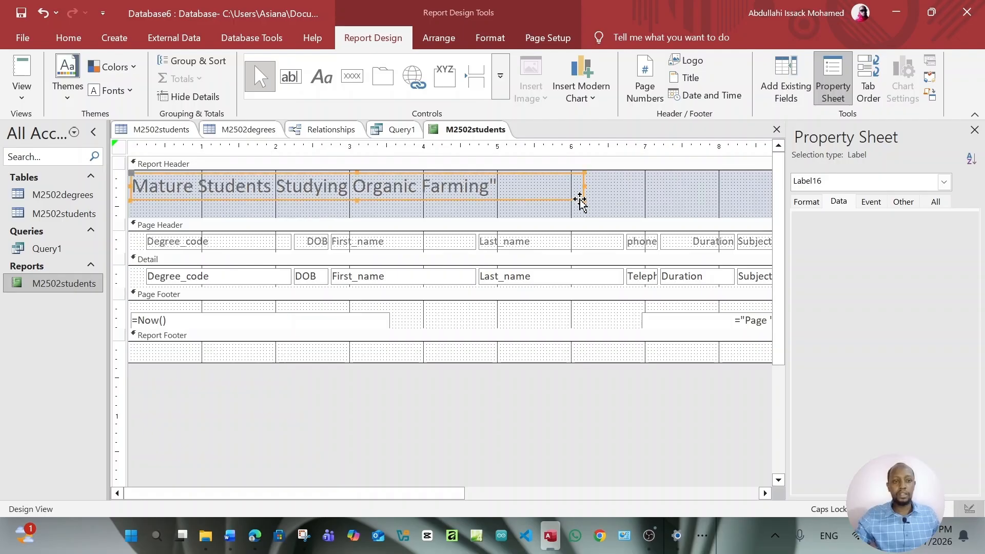
pyautogui.moveTo(588, 191); pyautogui.dragTo(500, 190)
pyautogui.click(566, 203)
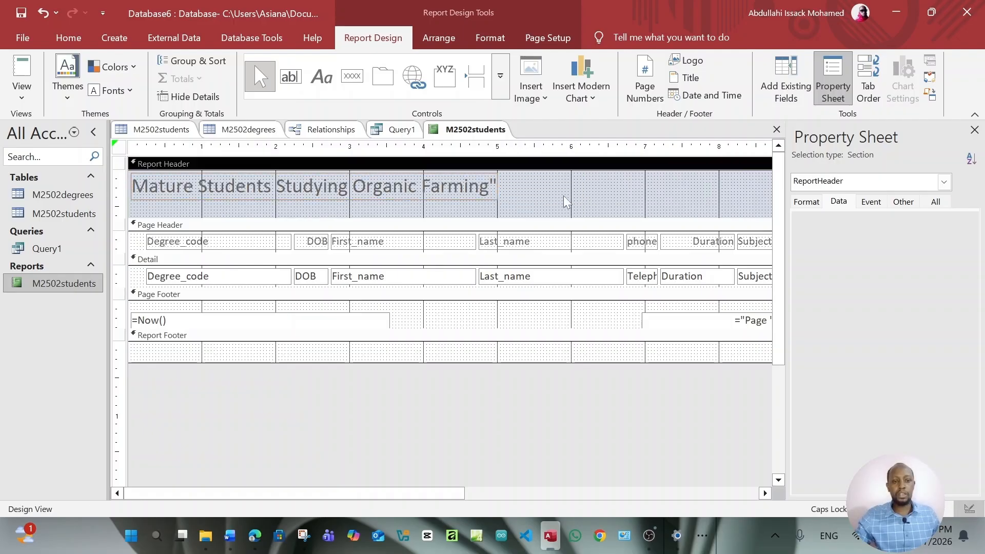
pyautogui.click(290, 77)
pyautogui.moveTo(512, 173); pyautogui.dragTo(717, 202)
pyautogui.click(647, 188)
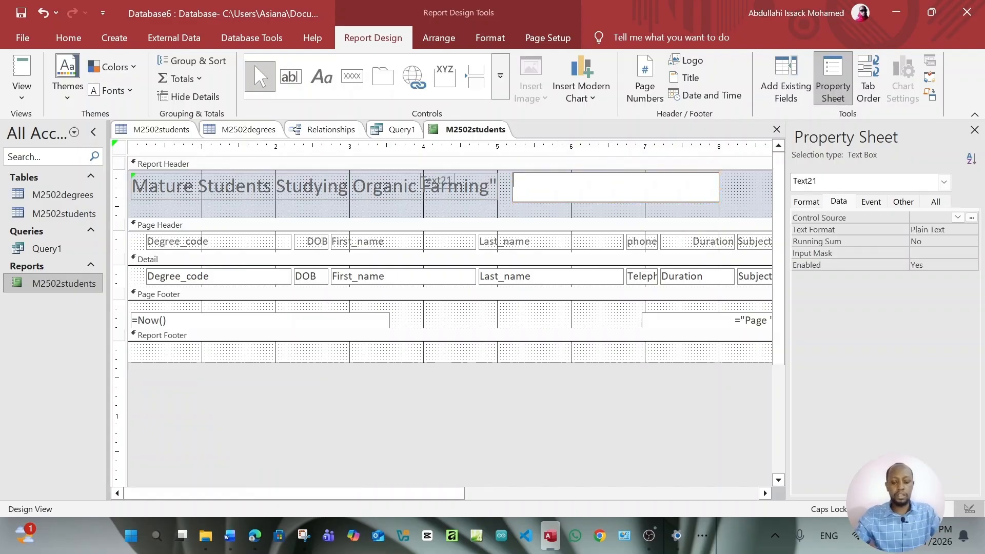
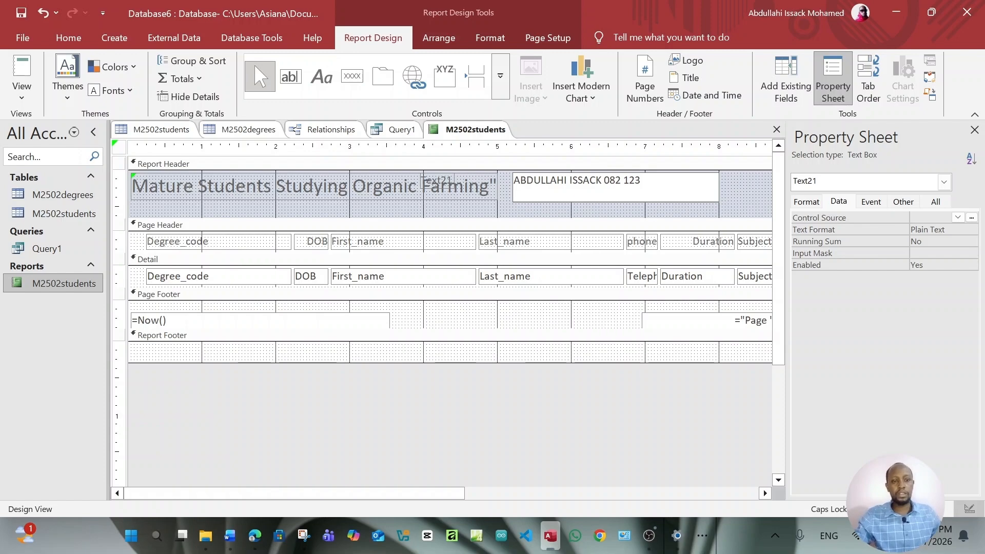
pyautogui.press('Return')
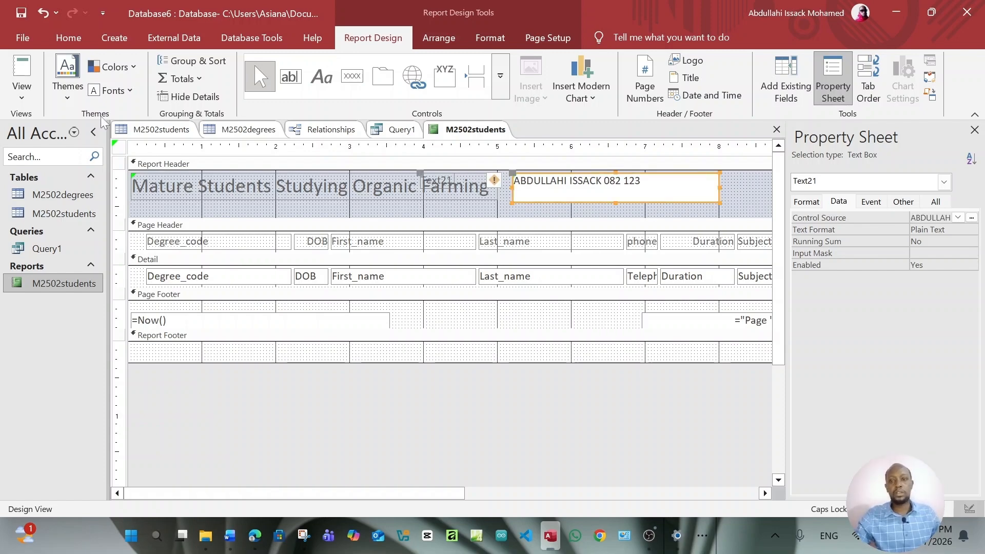
pyautogui.click(22, 95)
pyautogui.click(36, 126)
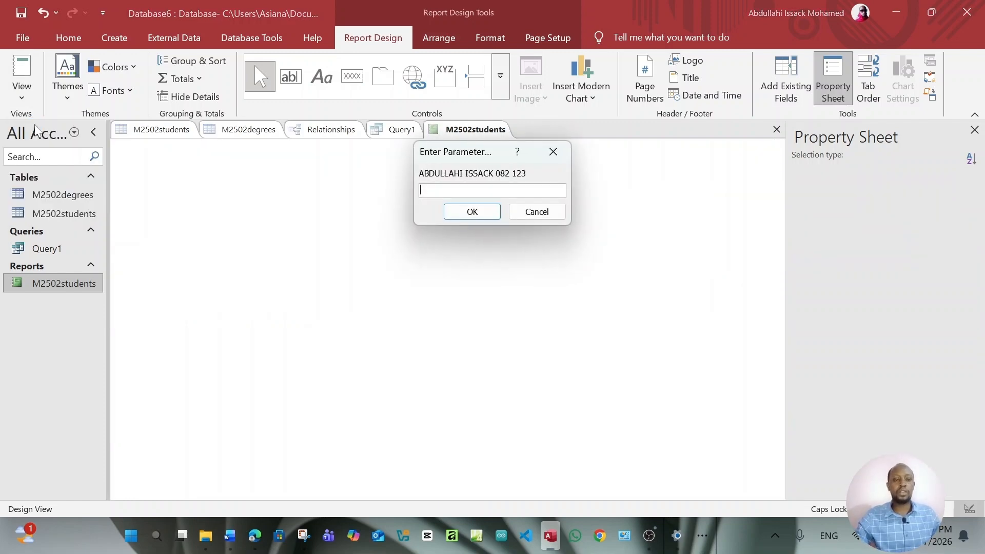
pyautogui.click(567, 150)
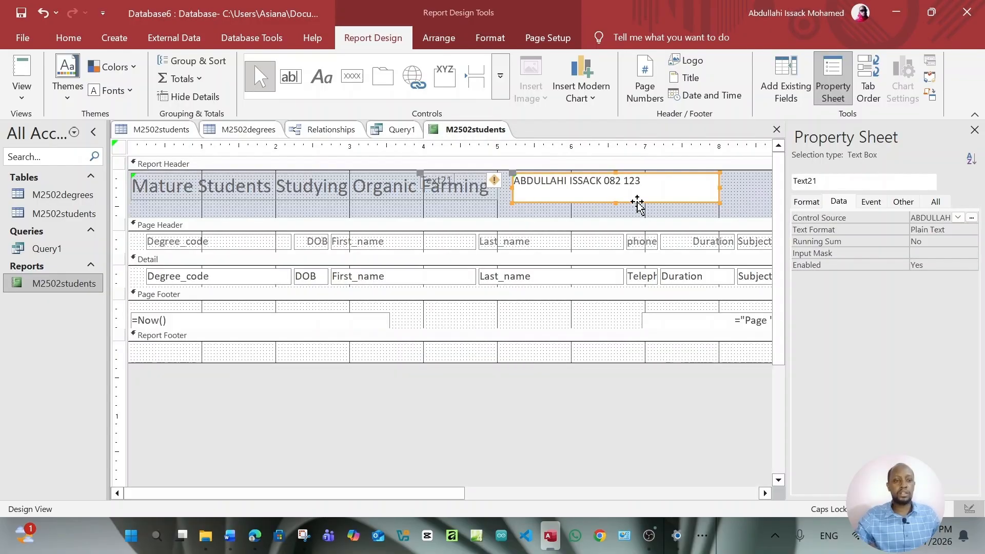
pyautogui.press('Delete')
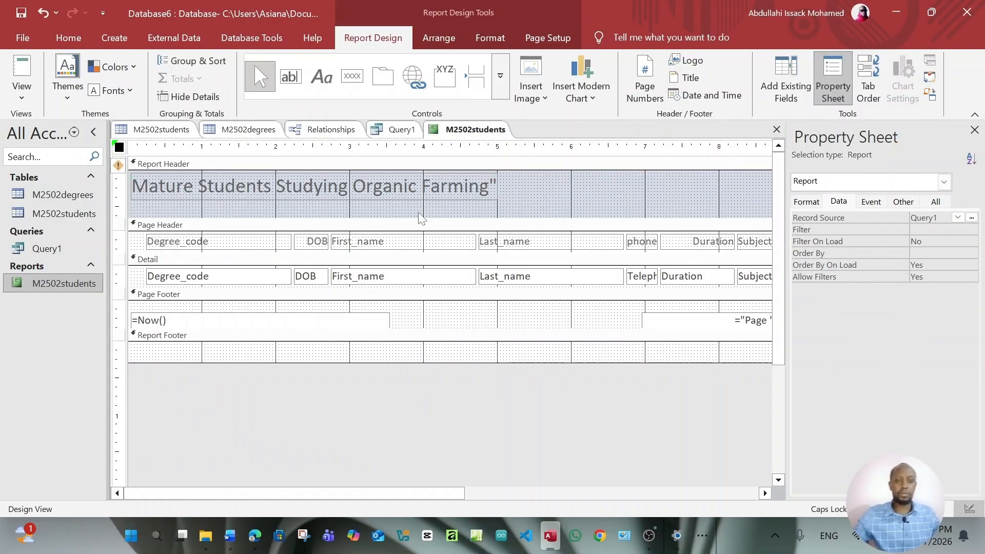
pyautogui.click(444, 206)
pyautogui.click(443, 192)
pyautogui.click(300, 407)
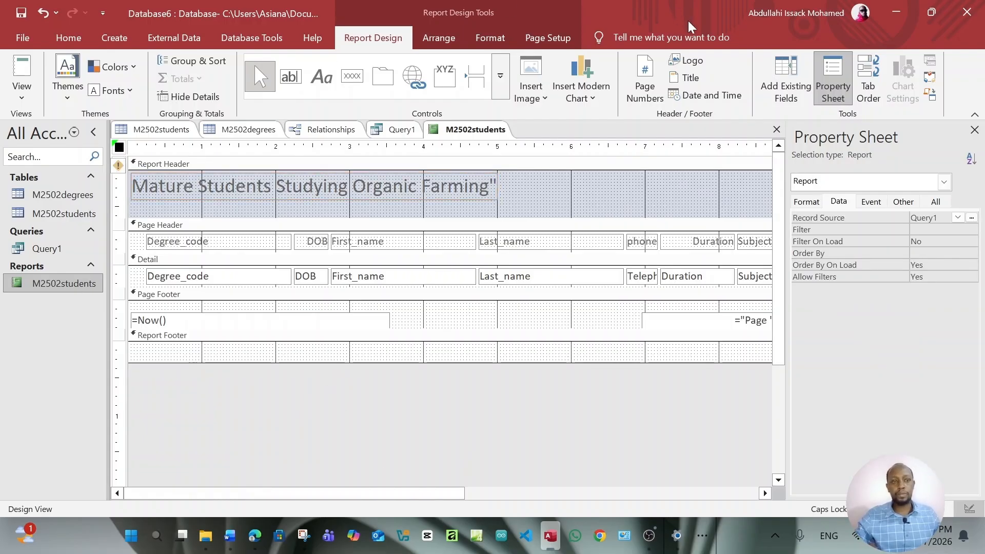
pyautogui.click(896, 14)
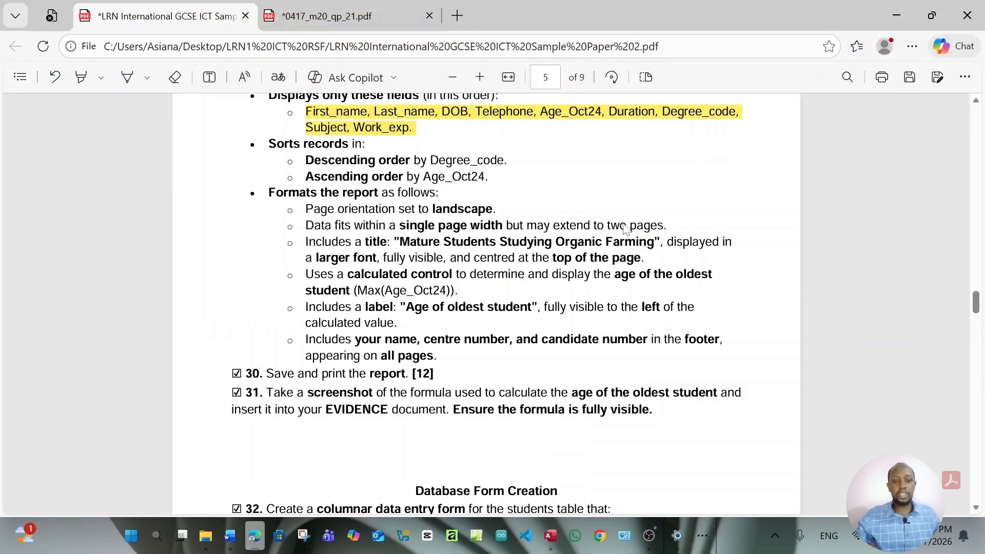
pyautogui.scroll(-5, 531, 276)
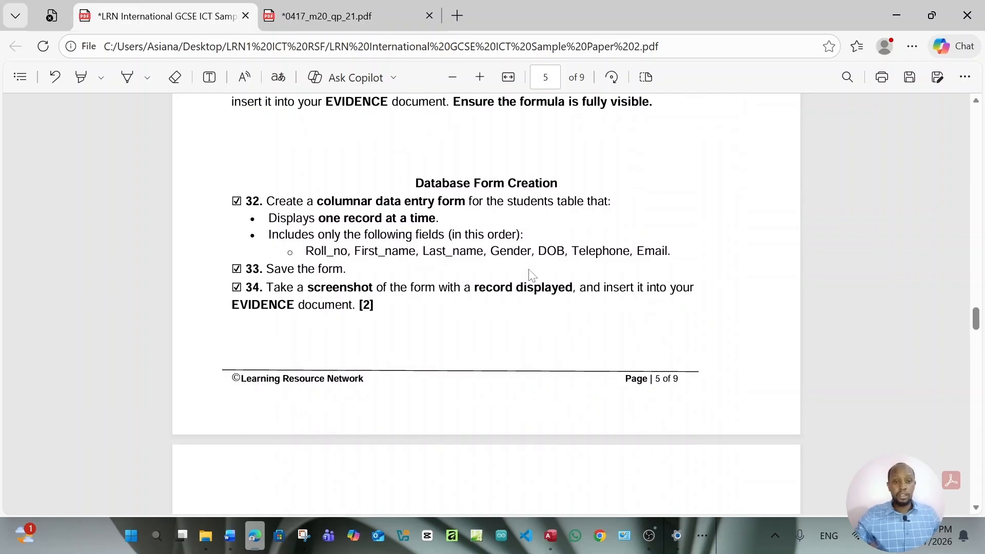
pyautogui.scroll(-1, 531, 275)
pyautogui.scroll(2, 531, 275)
pyautogui.scroll(-2, 531, 276)
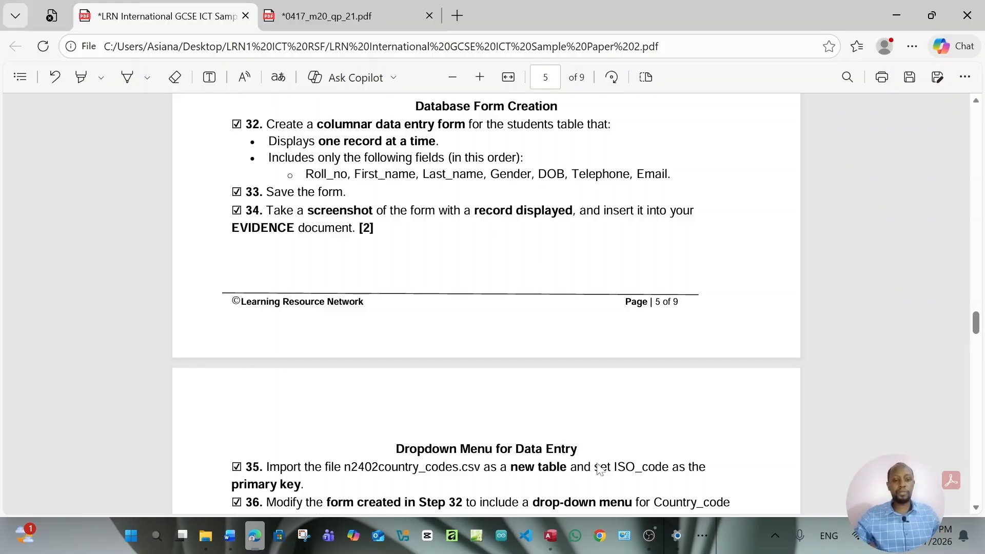
pyautogui.click(551, 536)
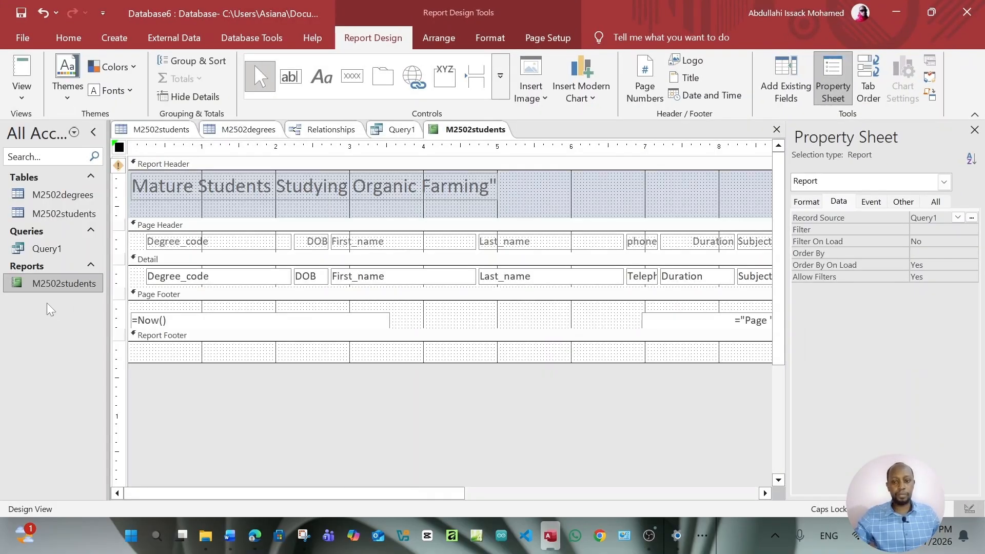
# Open the M2502students report in Report View and check the task sheet in Edge
pyautogui.doubleClick(48, 283)
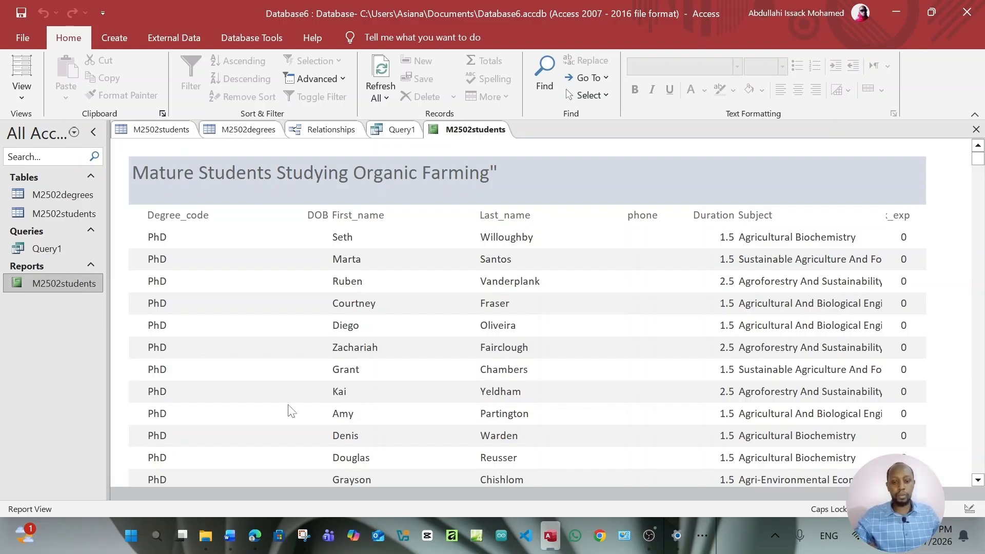
pyautogui.click(256, 535)
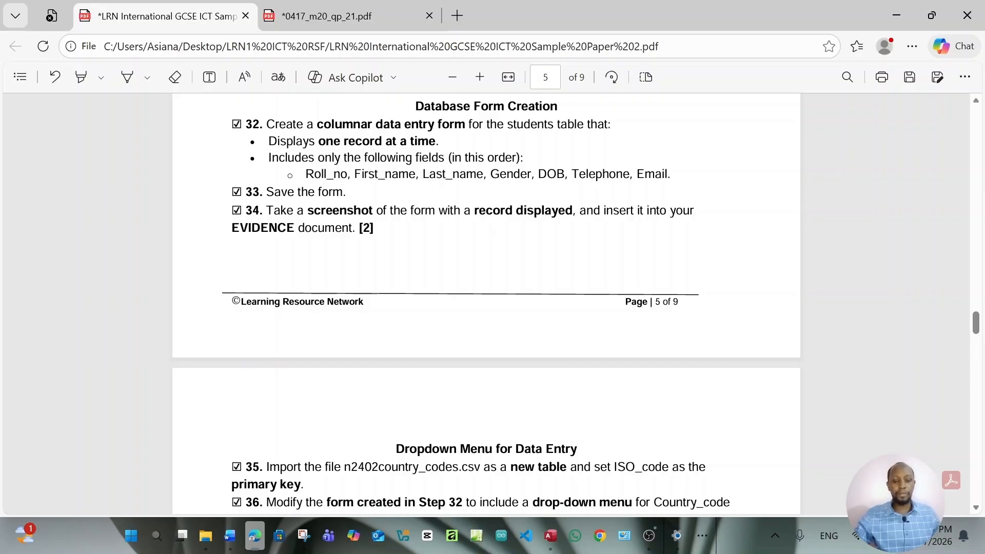
pyautogui.click(550, 539)
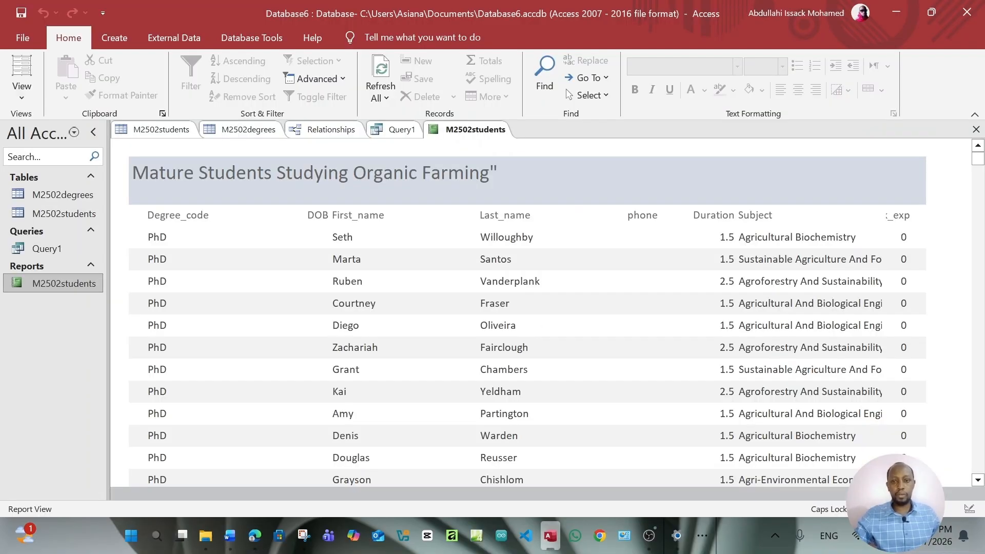
# Start the Form Wizard on the M2502students table and add Roll_no to the selected fields
pyautogui.click(118, 37)
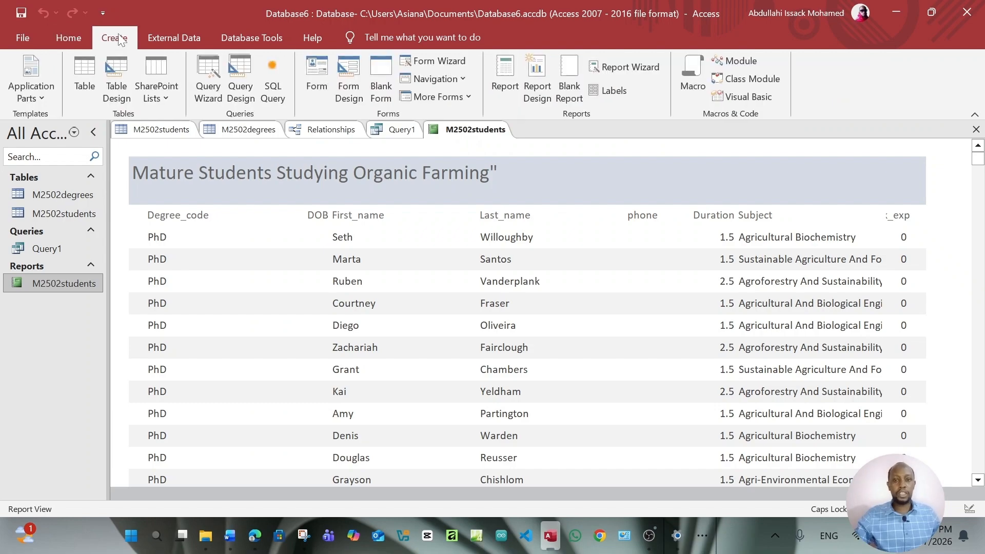
pyautogui.click(454, 60)
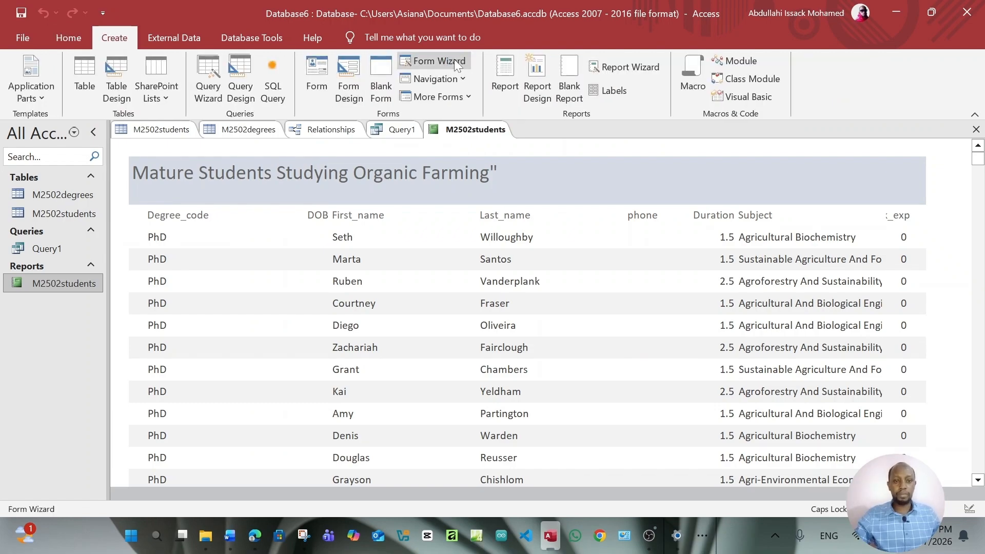
pyautogui.moveTo(483, 93); pyautogui.dragTo(462, 78)
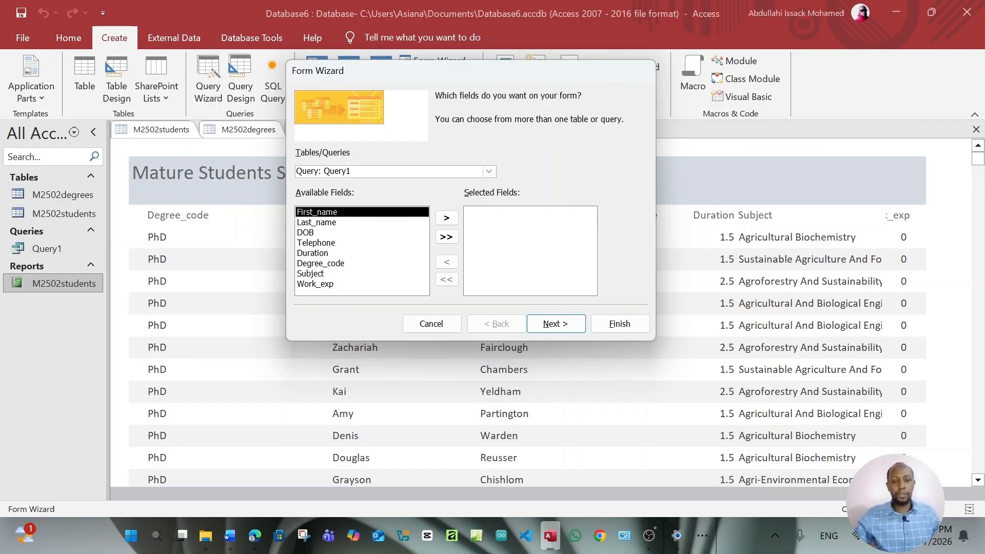
pyautogui.click(488, 172)
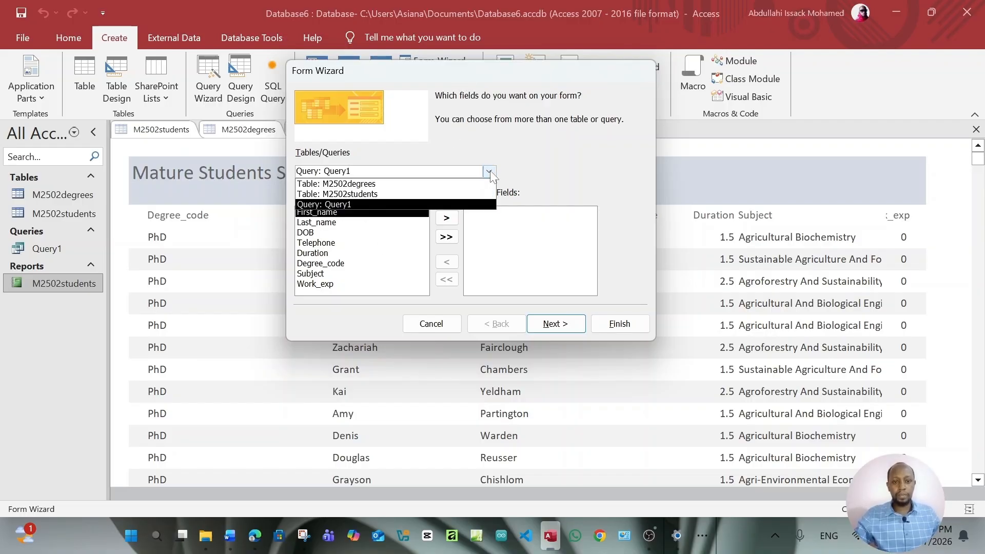
pyautogui.click(406, 194)
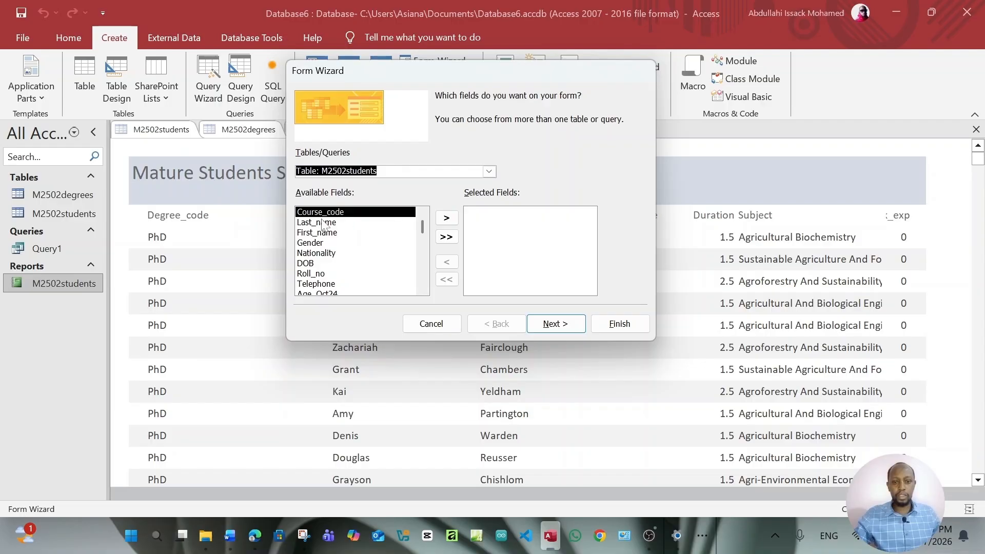
pyautogui.doubleClick(316, 276)
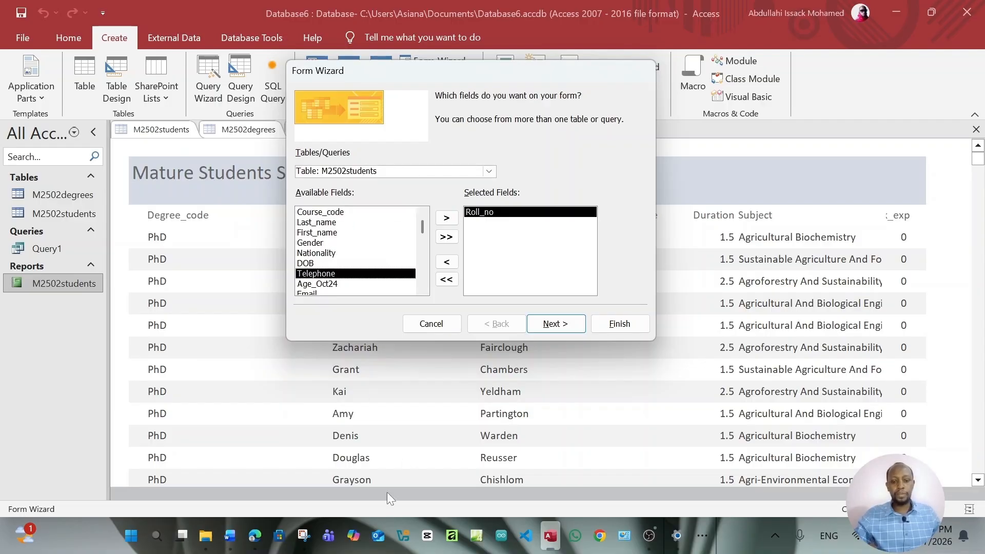
# Add First_name, Last_name, Gender, DOB, Telephone and Email, then continue to the layout page
pyautogui.click(262, 538)
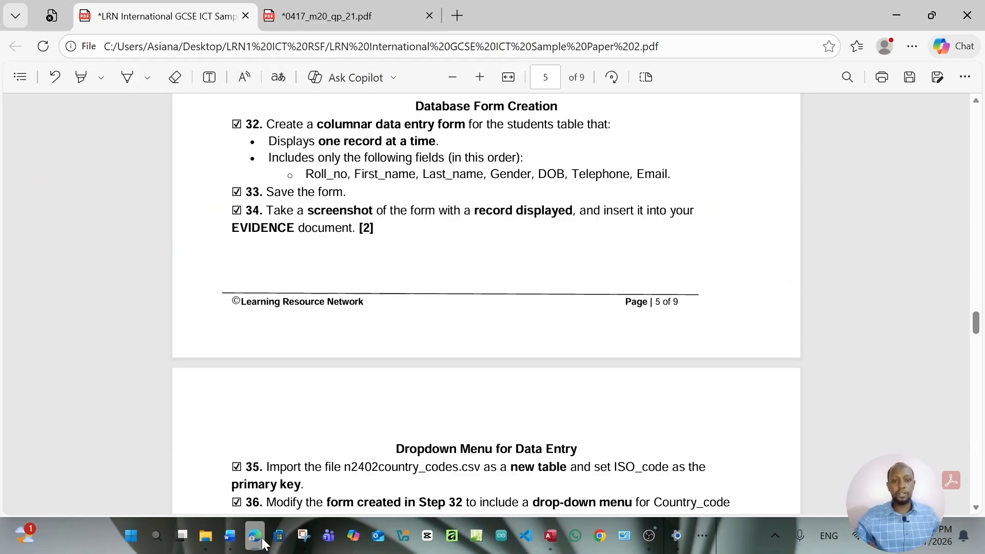
pyautogui.click(262, 538)
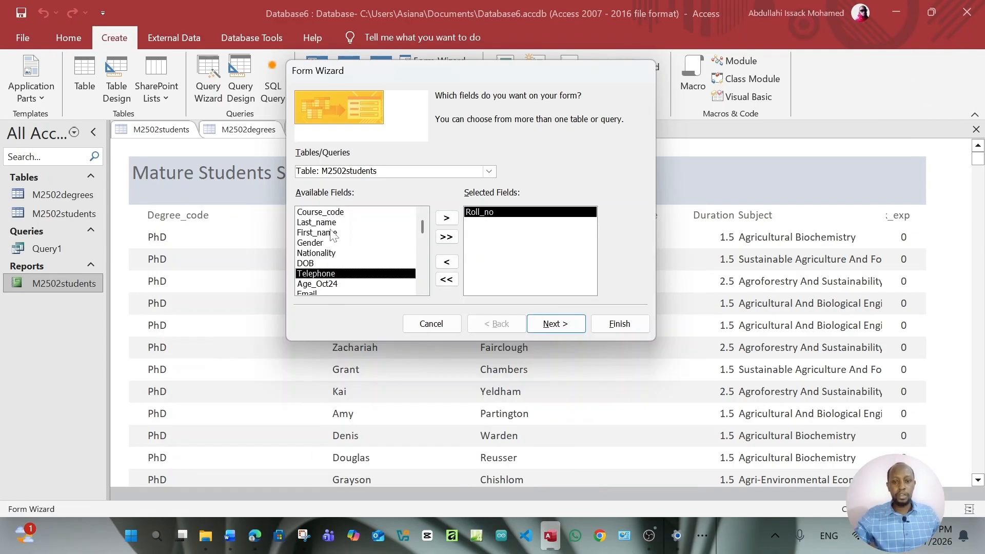
pyautogui.doubleClick(332, 234)
pyautogui.doubleClick(323, 223)
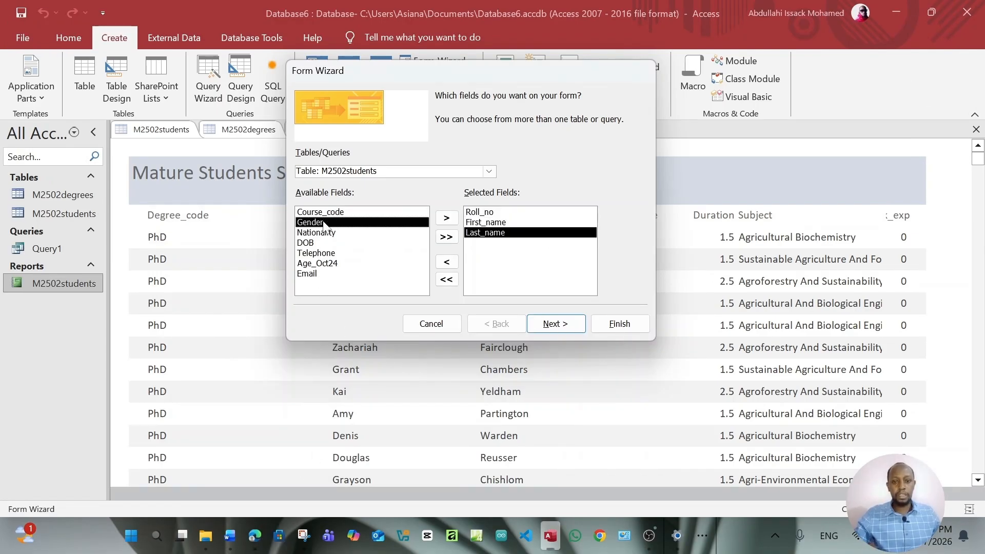
pyautogui.doubleClick(324, 225)
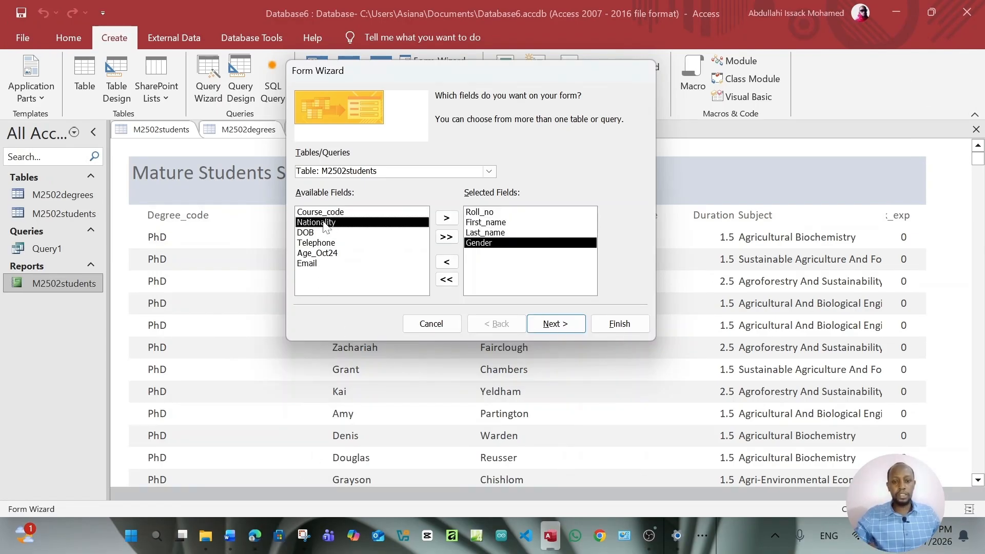
pyautogui.click(255, 538)
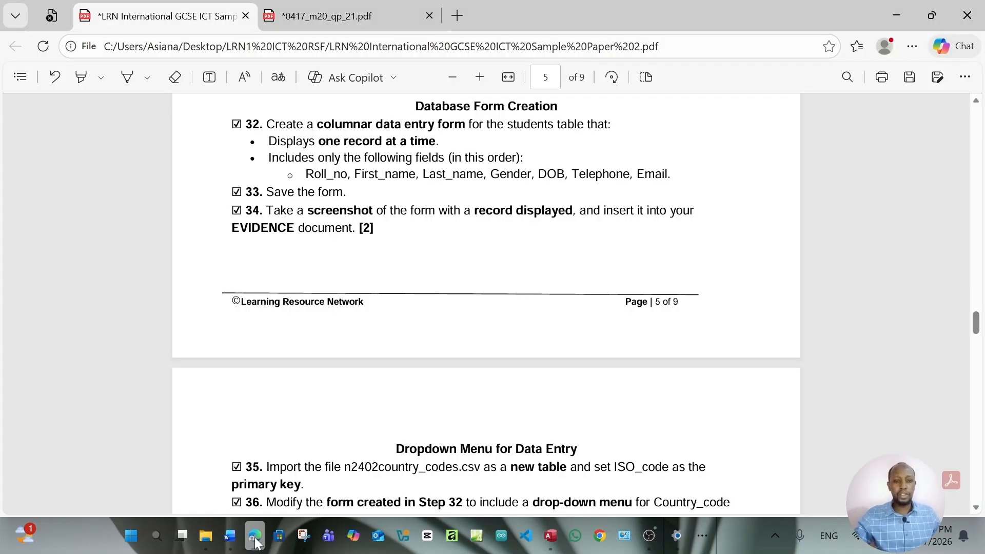
pyautogui.click(255, 538)
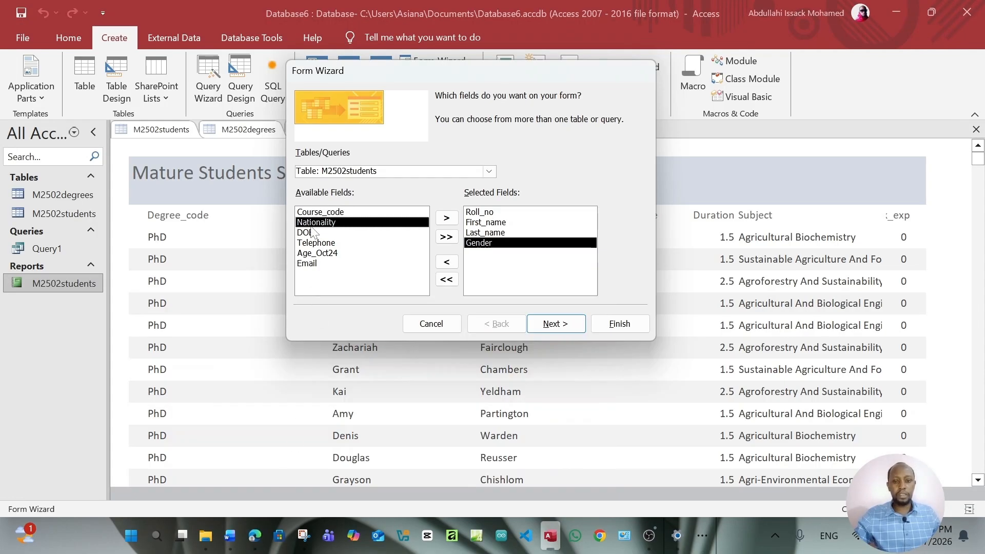
pyautogui.click(315, 233)
pyautogui.doubleClick(316, 233)
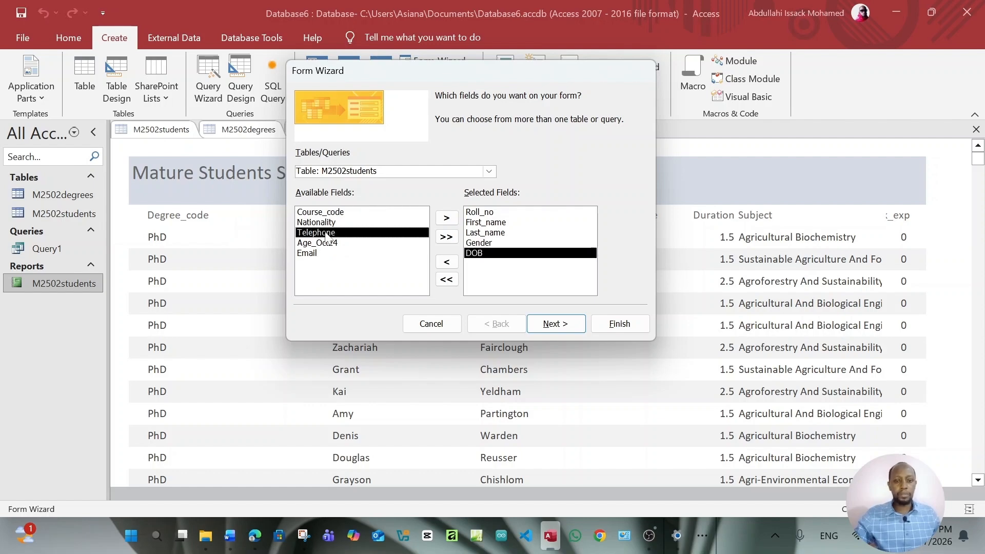
pyautogui.doubleClick(327, 234)
pyautogui.doubleClick(315, 252)
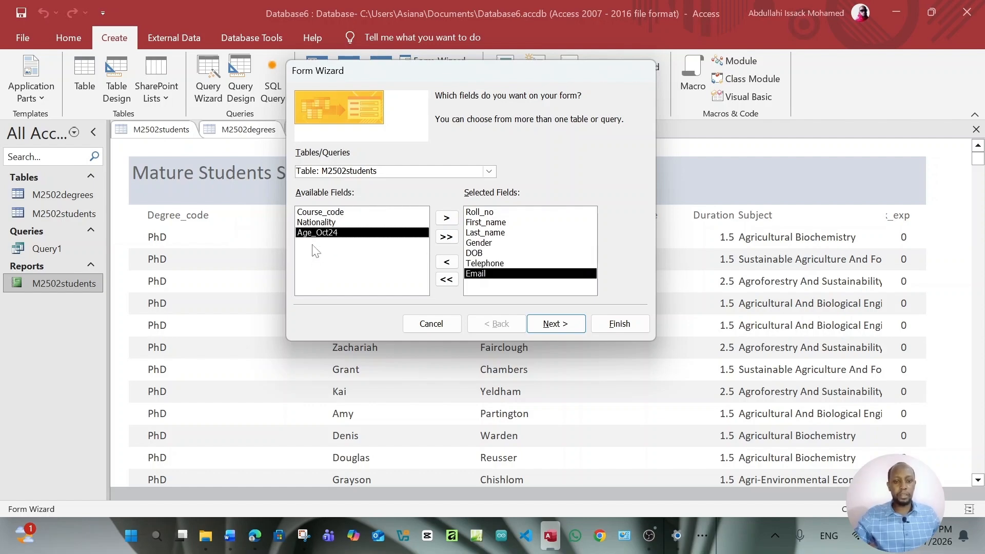
pyautogui.click(546, 325)
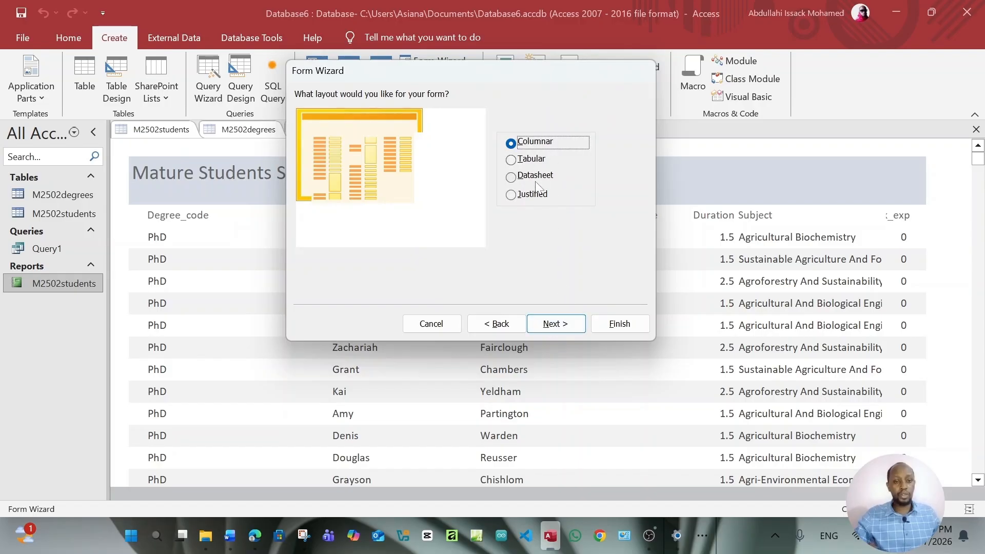
# Keep the Columnar layout and title M2502students, finishing with Modify the form's design
pyautogui.click(252, 546)
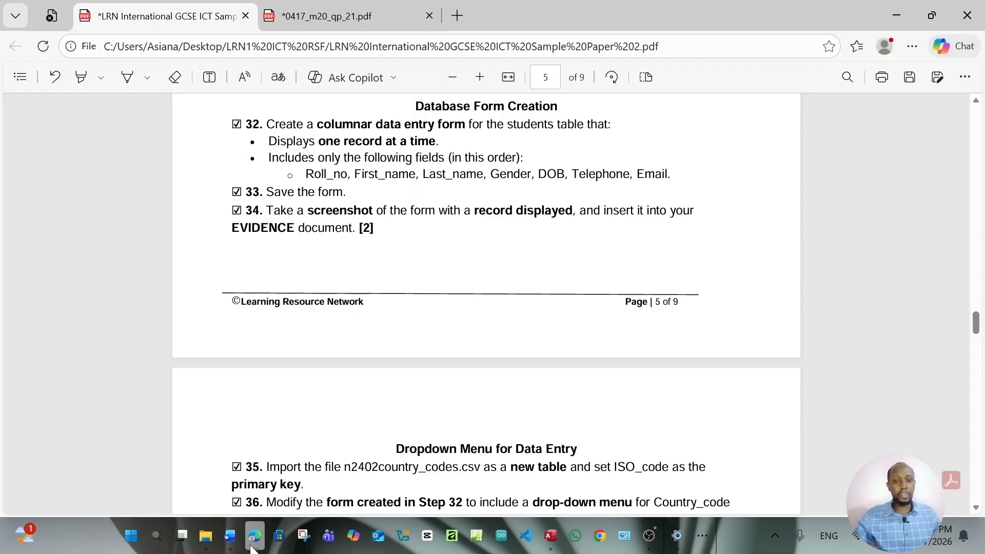
pyautogui.click(254, 526)
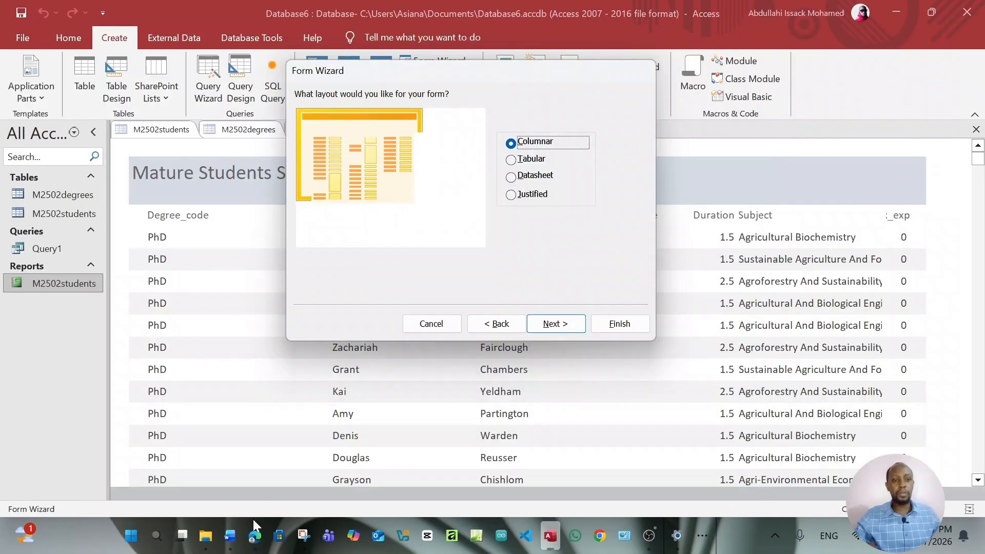
pyautogui.click(581, 322)
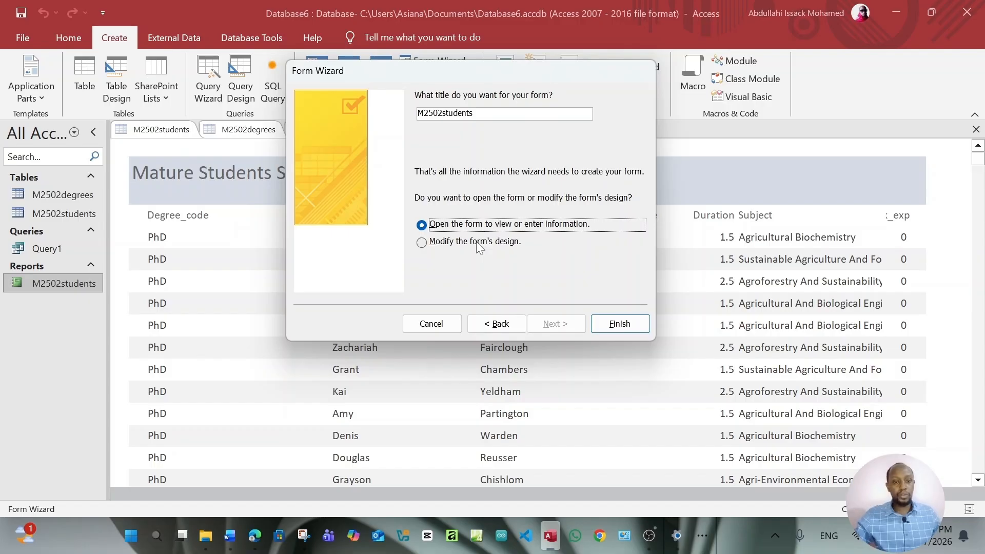
pyautogui.click(478, 247)
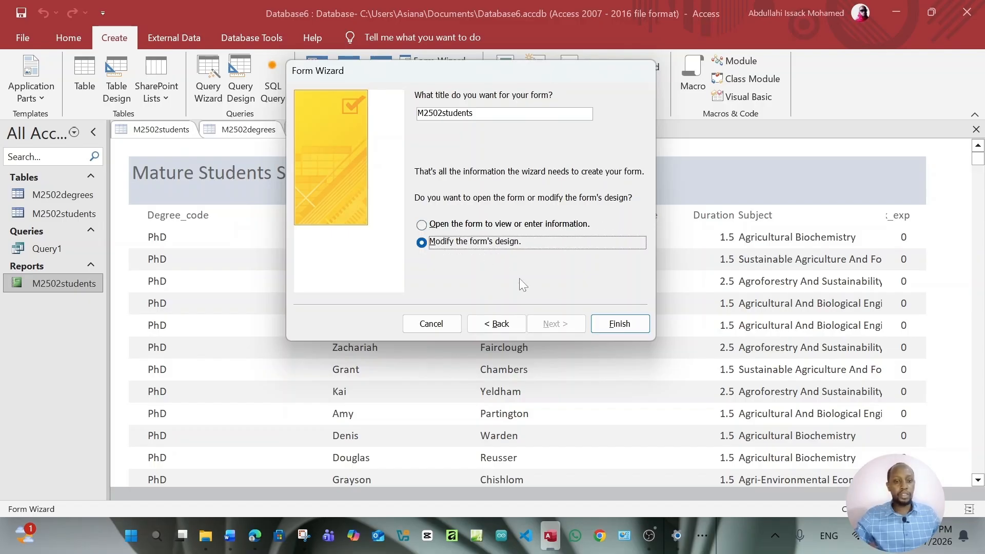
pyautogui.click(620, 325)
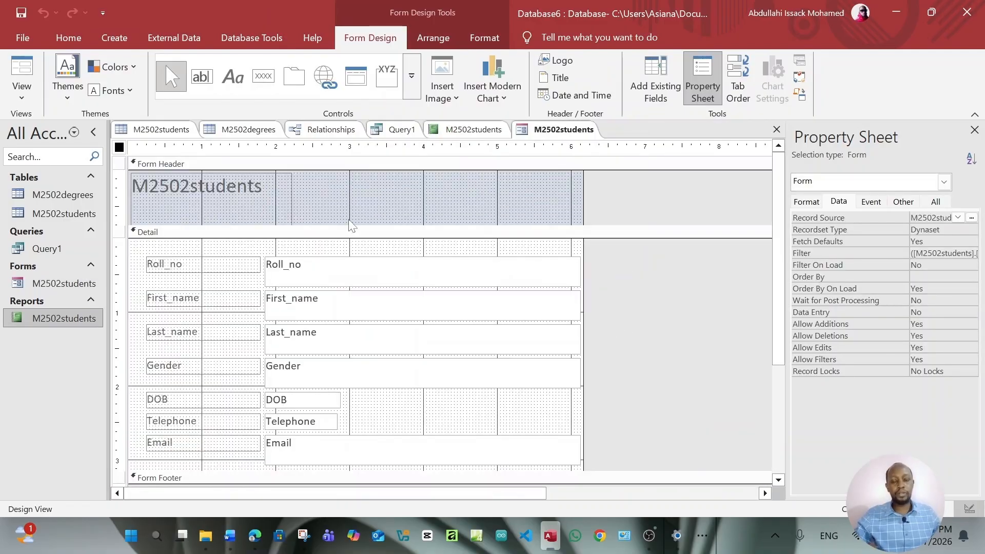
# Switch the M2502students form to Form View and consult the task sheet in Edge
pyautogui.click(25, 97)
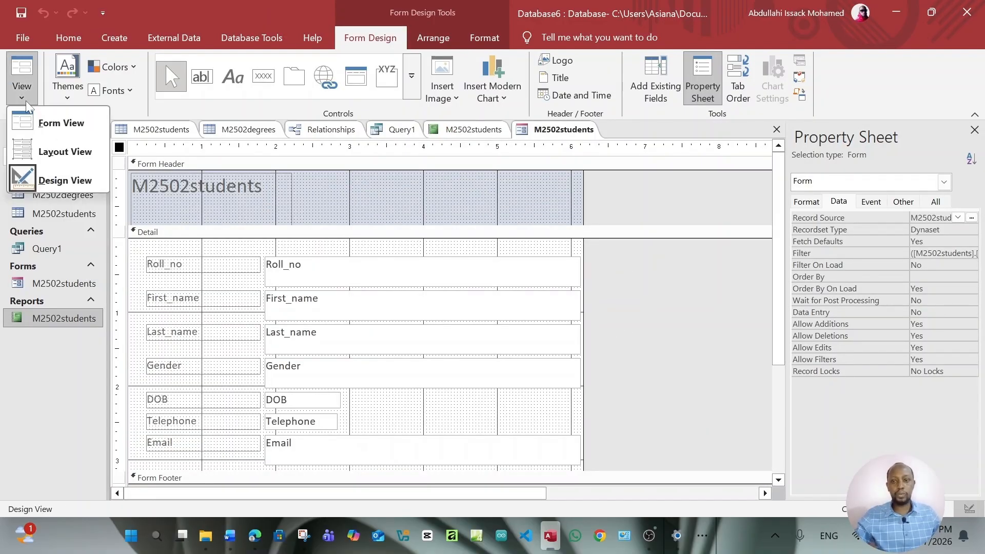
pyautogui.click(56, 122)
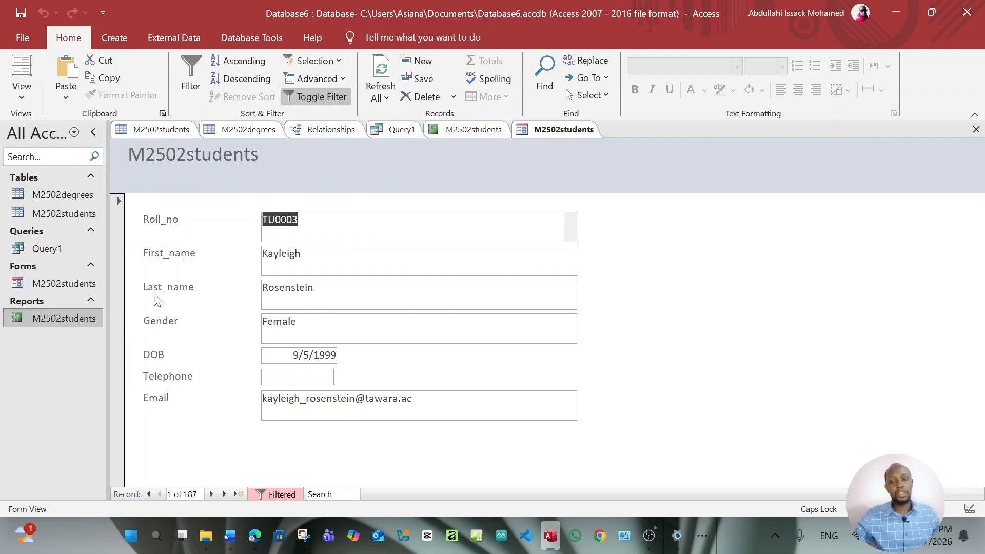
pyautogui.click(254, 546)
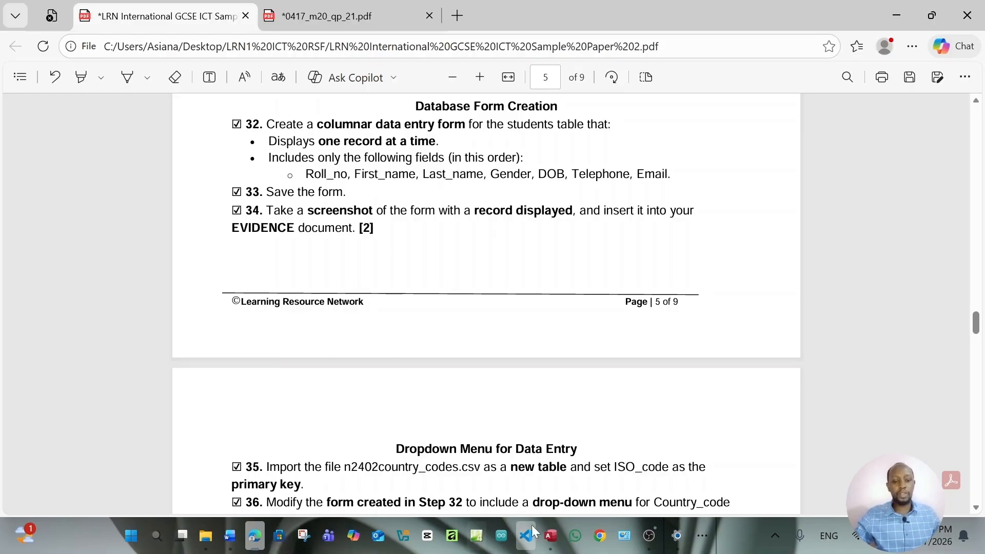
# Bring the M2502students form in Access back to the front
pyautogui.click(559, 536)
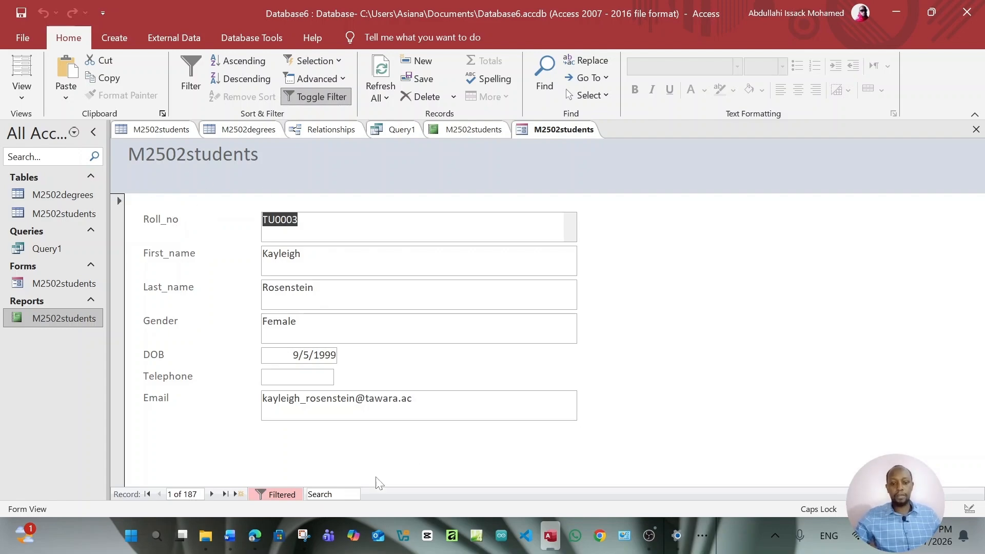
# Switch between the task sheet and the student form, back out of the File page, then return to the task sheet
pyautogui.click(263, 539)
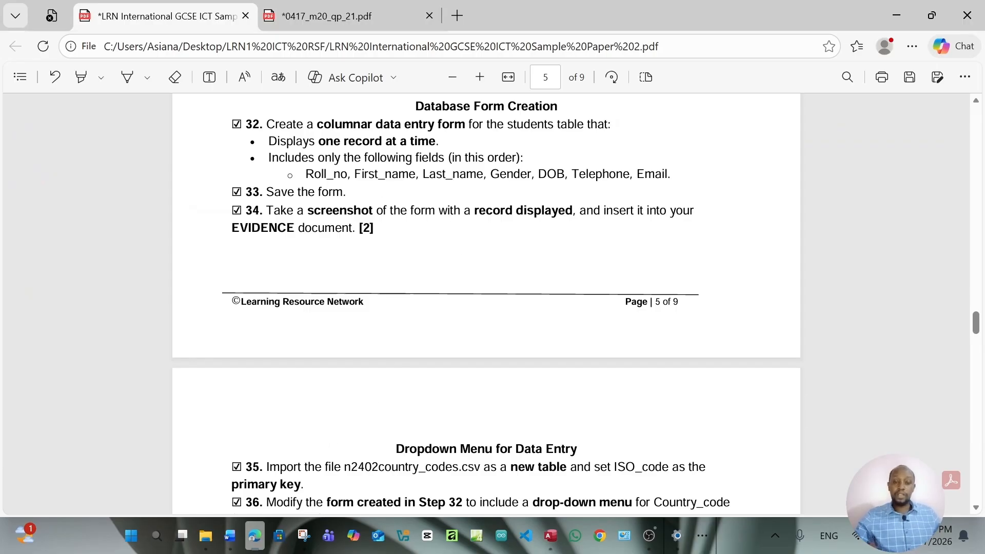
pyautogui.click(550, 535)
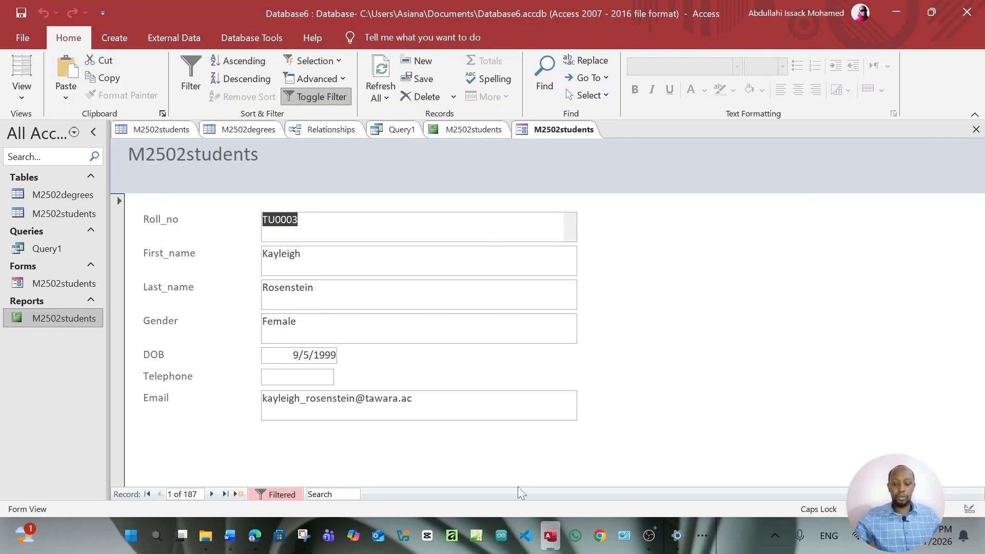
pyautogui.click(23, 40)
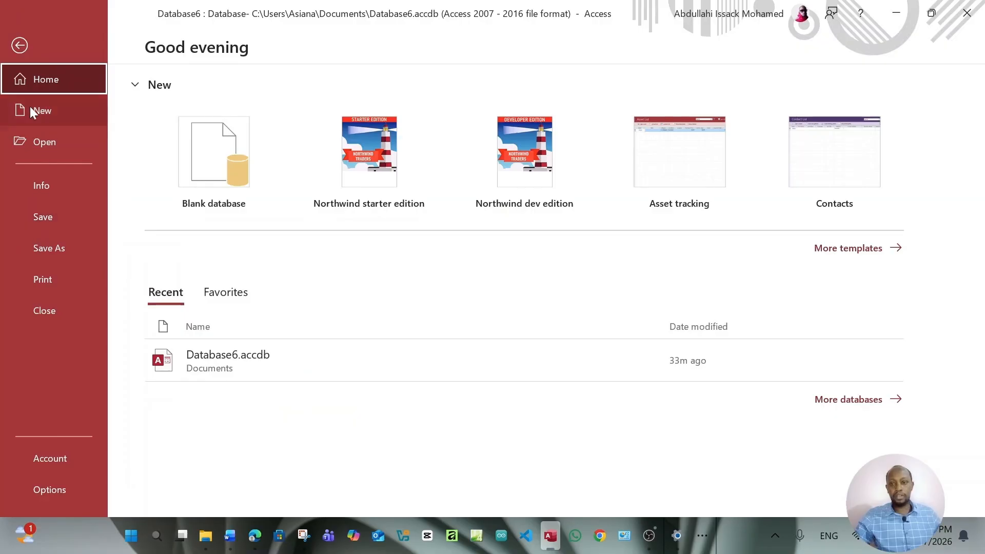
pyautogui.click(15, 49)
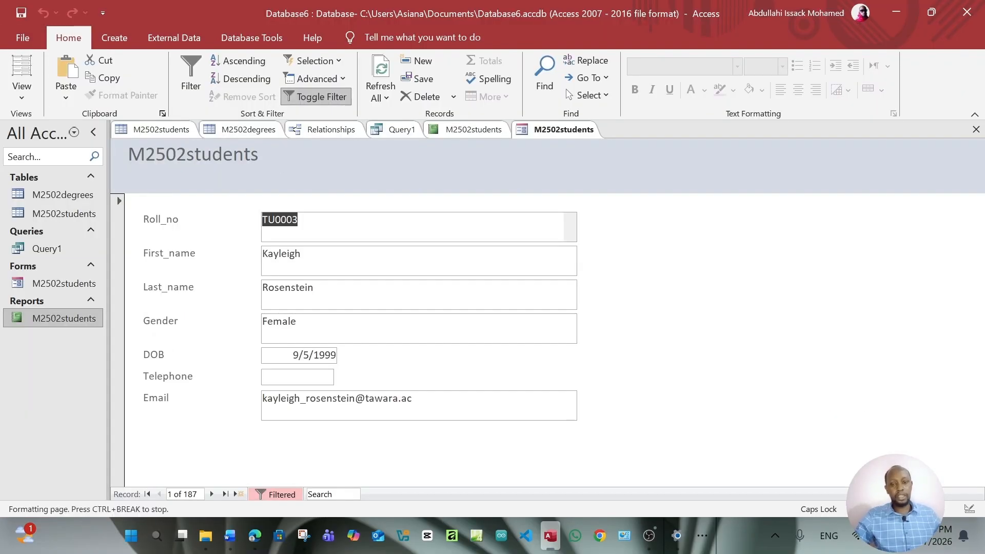
pyautogui.click(260, 540)
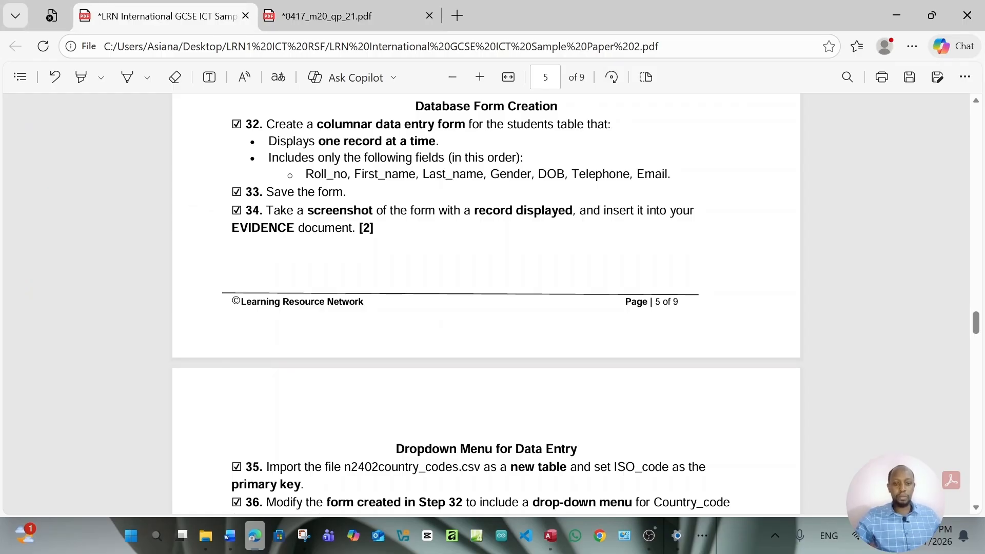
# Read steps 35–39 on page 6 about the country-code dropdown, then return to the Access form
pyautogui.scroll(-12, 491, 286)
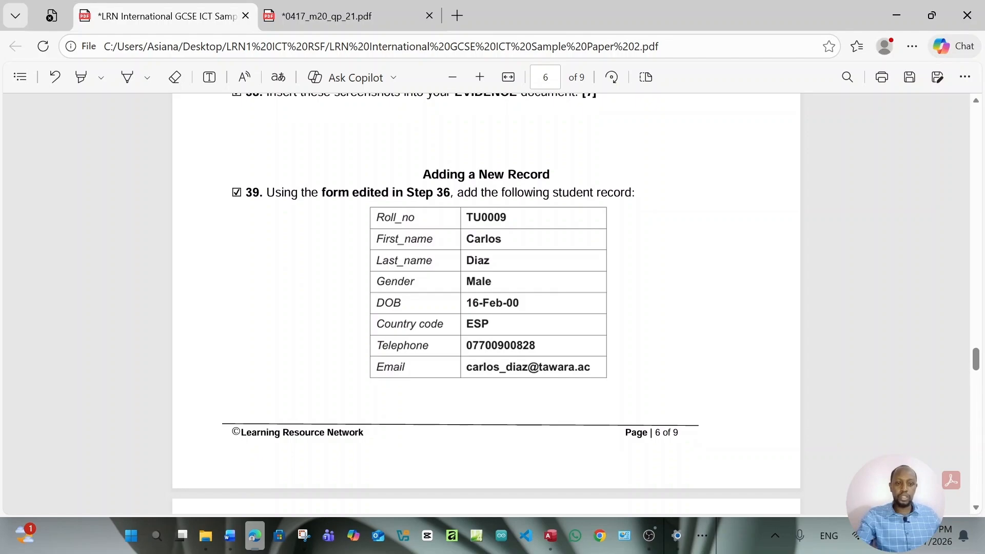
pyautogui.scroll(7, 486, 303)
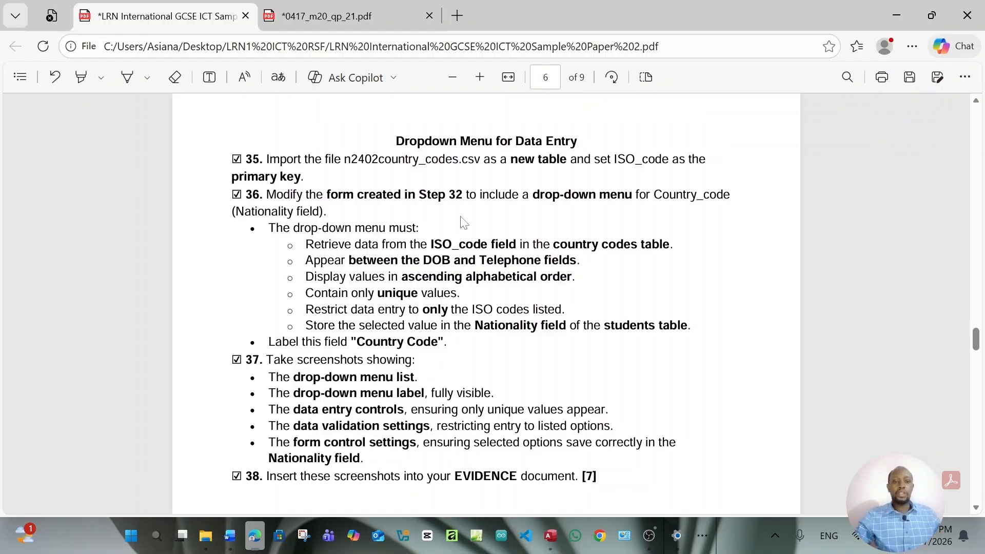
pyautogui.scroll(-2, 463, 221)
pyautogui.scroll(2, 463, 222)
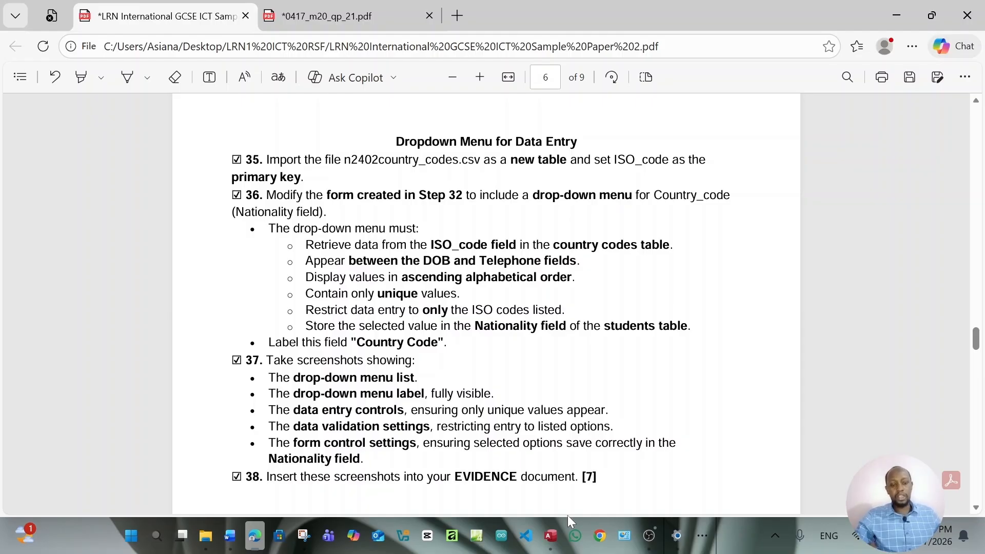
pyautogui.click(551, 536)
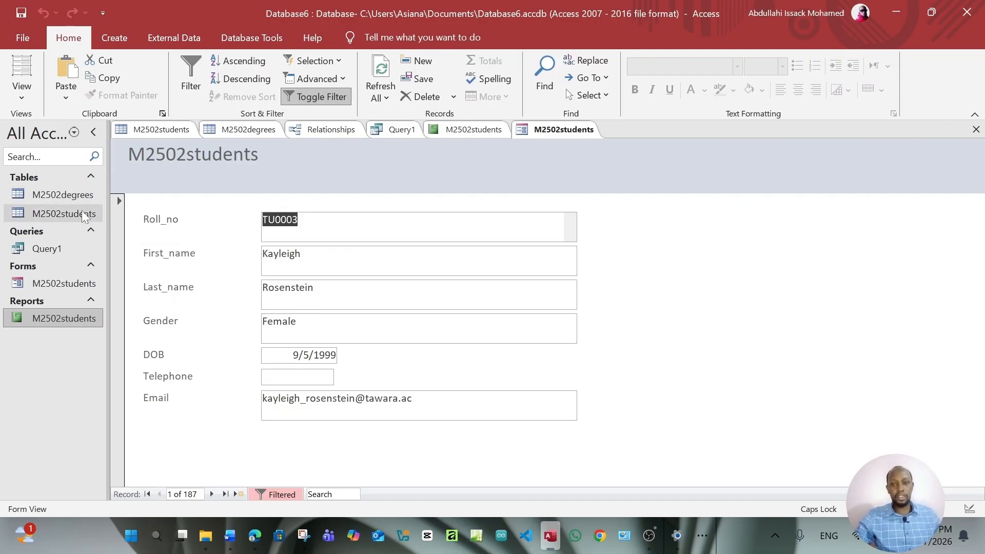
# Start a text-file import from External Data and select m2502country_codes.csv as the source
pyautogui.click(183, 41)
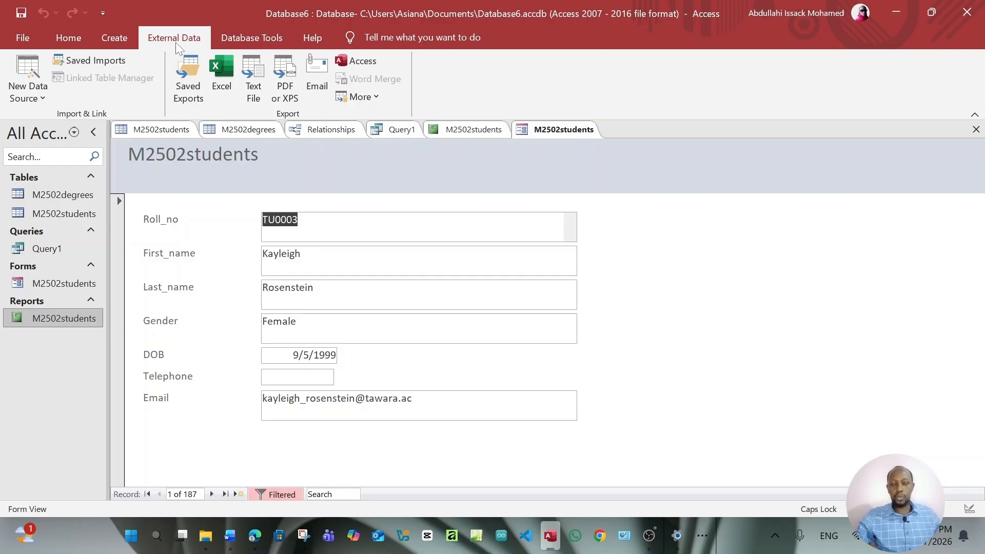
pyautogui.click(44, 100)
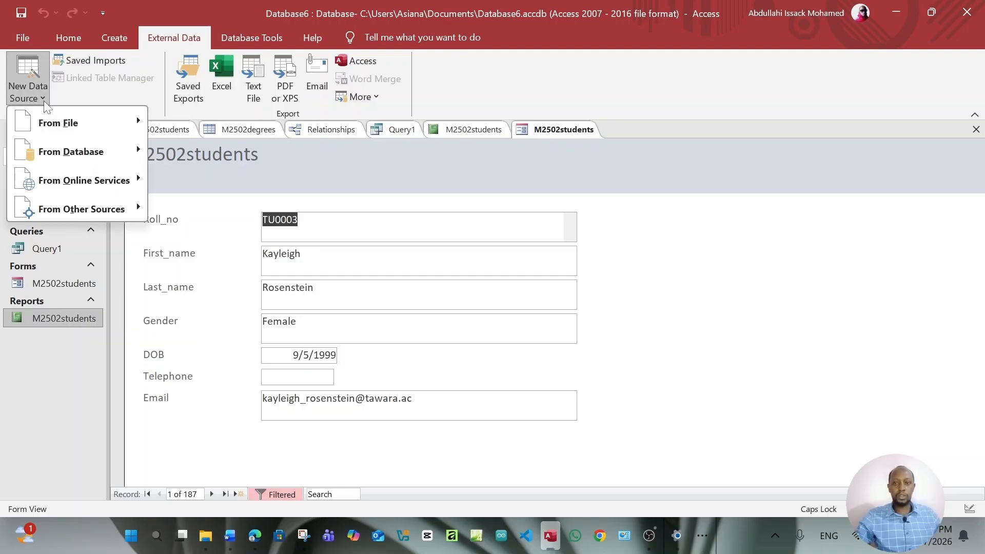
pyautogui.moveTo(57, 122)
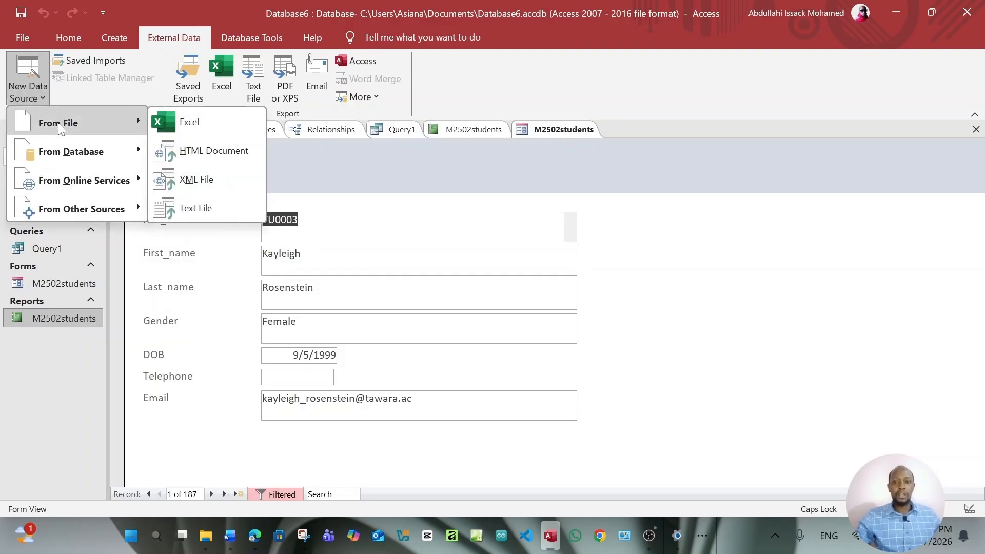
pyautogui.click(208, 213)
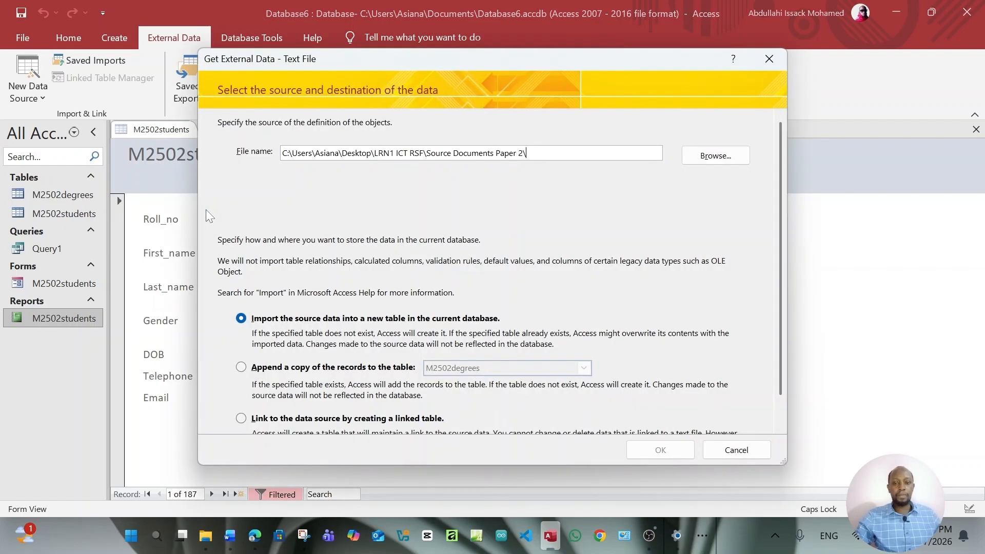
pyautogui.click(709, 156)
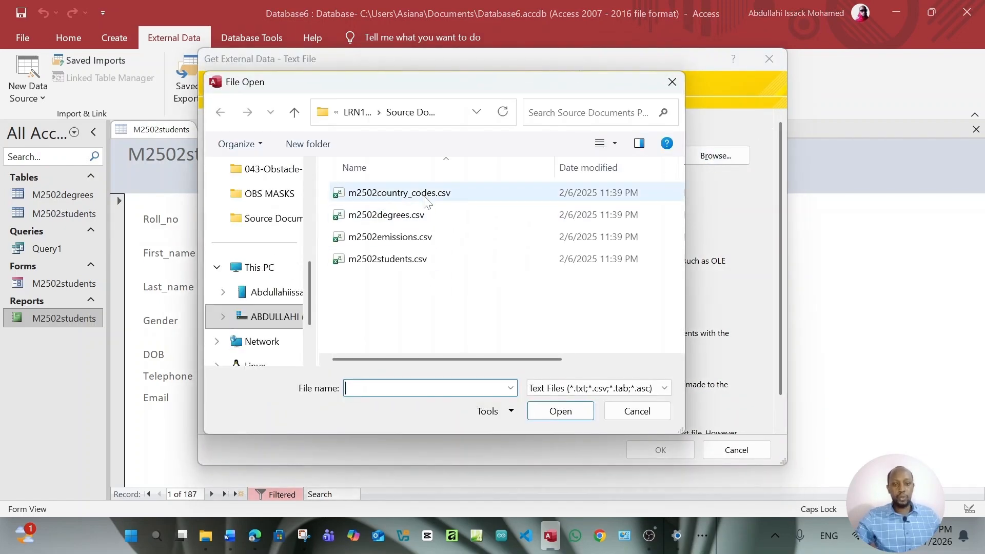
pyautogui.click(416, 200)
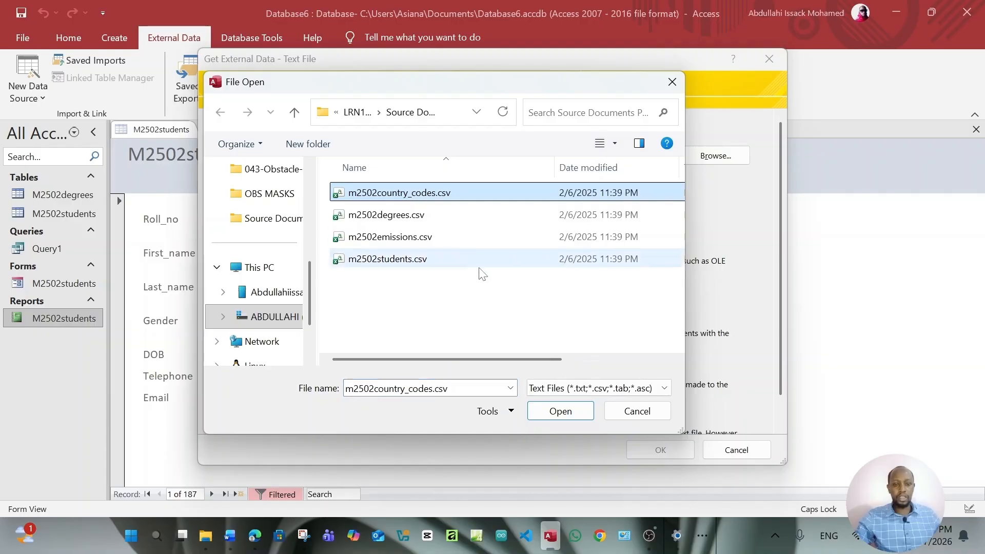
pyautogui.click(574, 411)
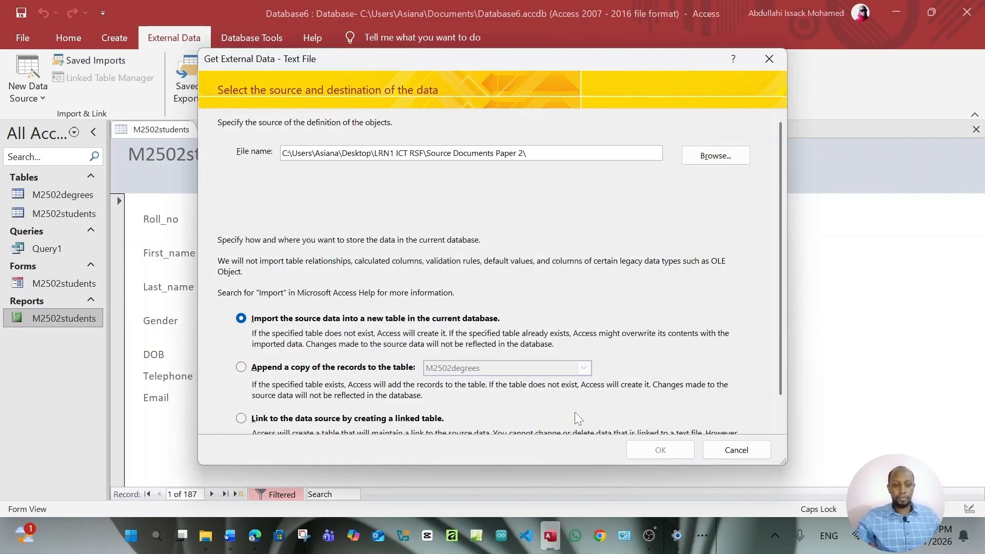
# Import the delimited CSV as M2502country_codes, with first-row field names and ISO_code as the primary key, without saving the import steps
pyautogui.click(660, 451)
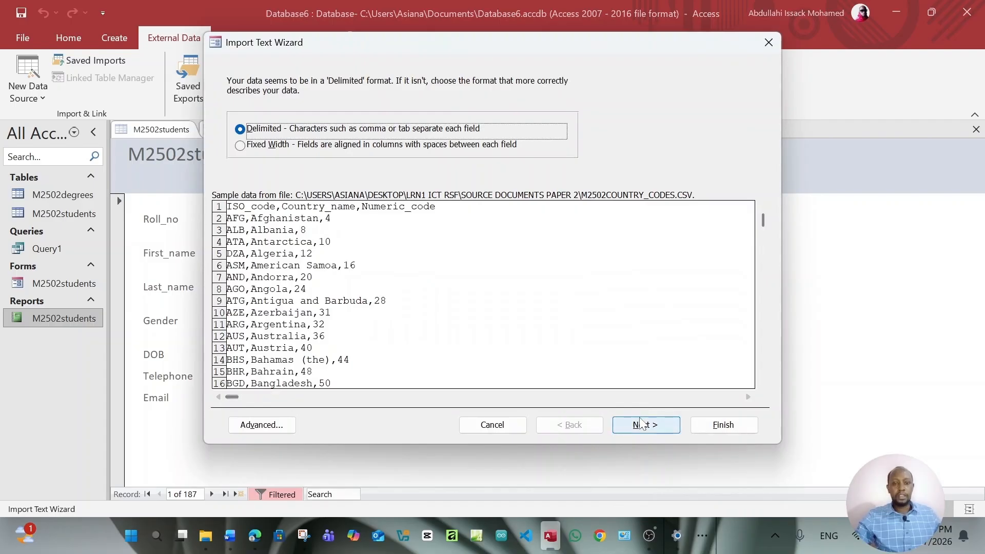
pyautogui.click(643, 425)
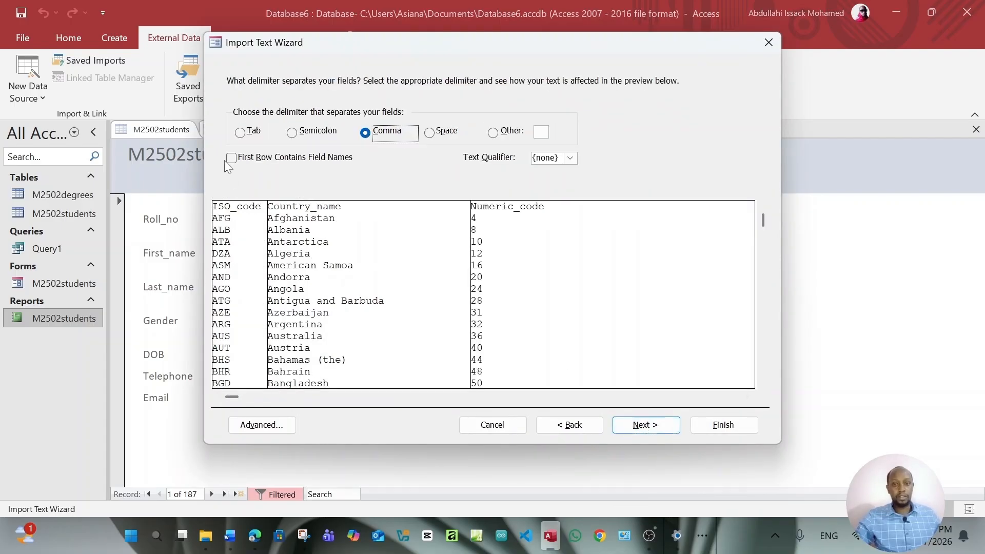
pyautogui.click(232, 158)
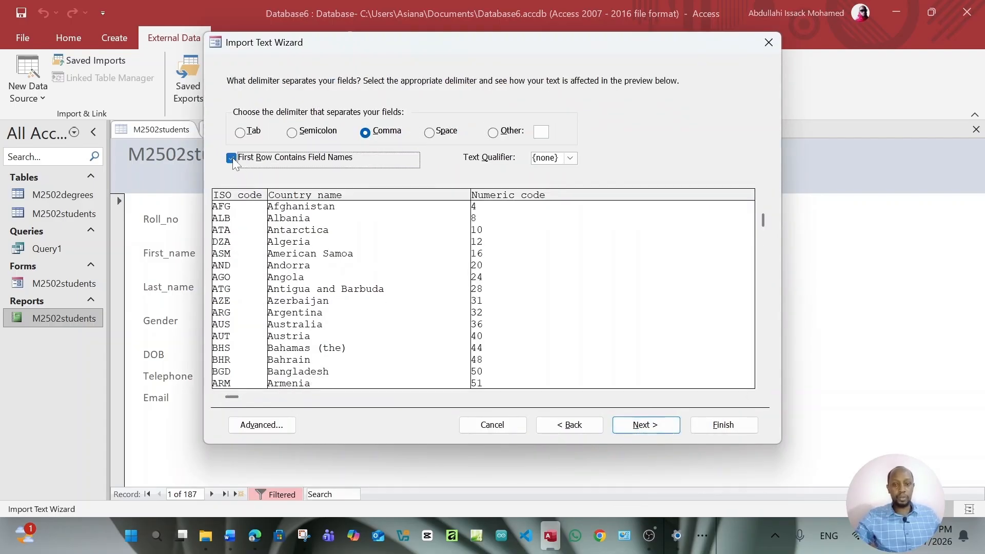
pyautogui.click(644, 430)
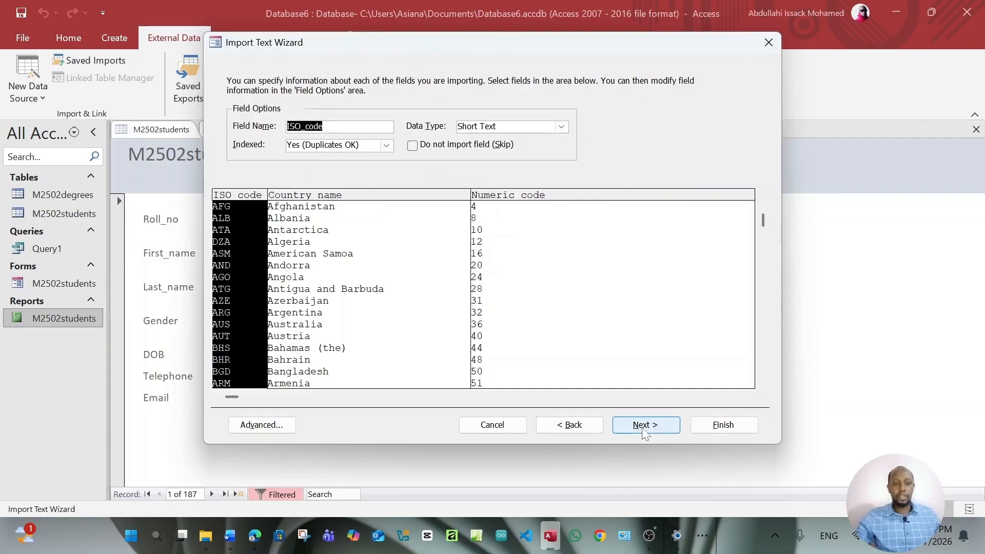
pyautogui.click(644, 429)
pyautogui.click(365, 136)
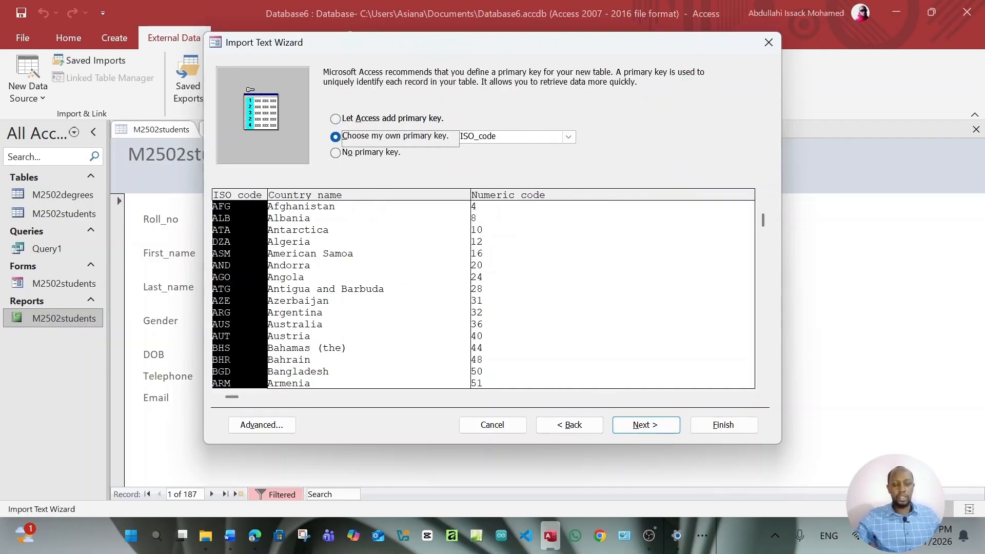
pyautogui.click(663, 425)
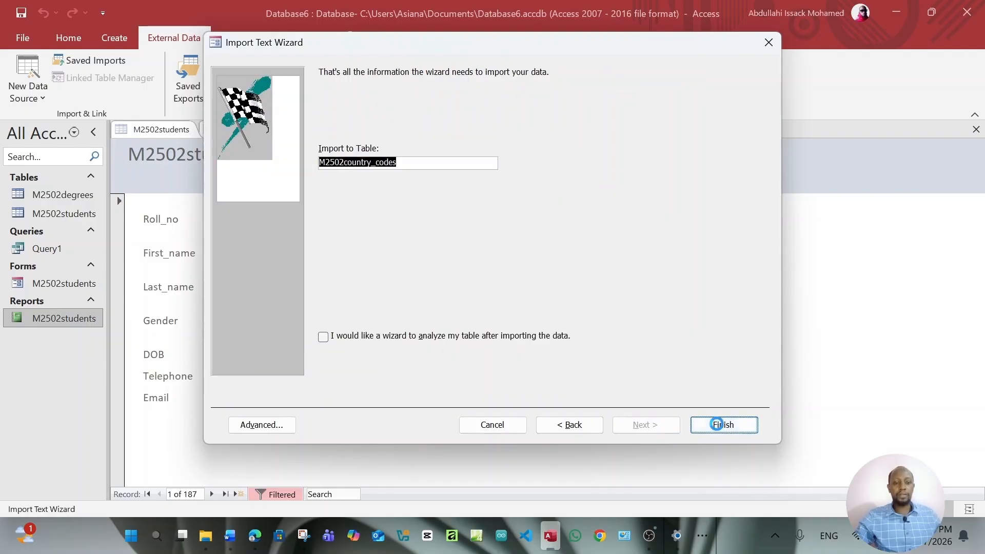
pyautogui.click(716, 423)
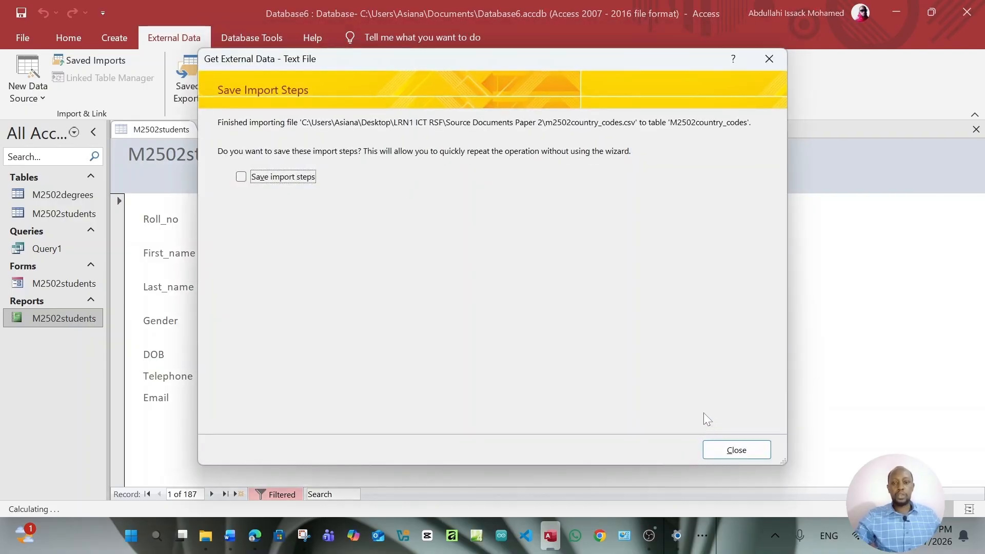
pyautogui.click(729, 448)
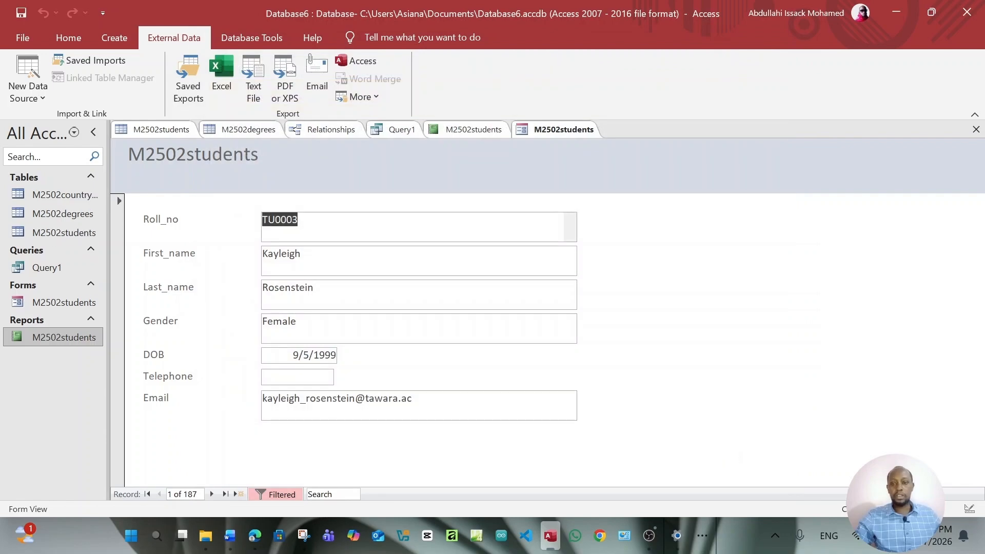
# Open the M2502country_codes table and restore the task sheet window to a smaller size
pyautogui.doubleClick(66, 195)
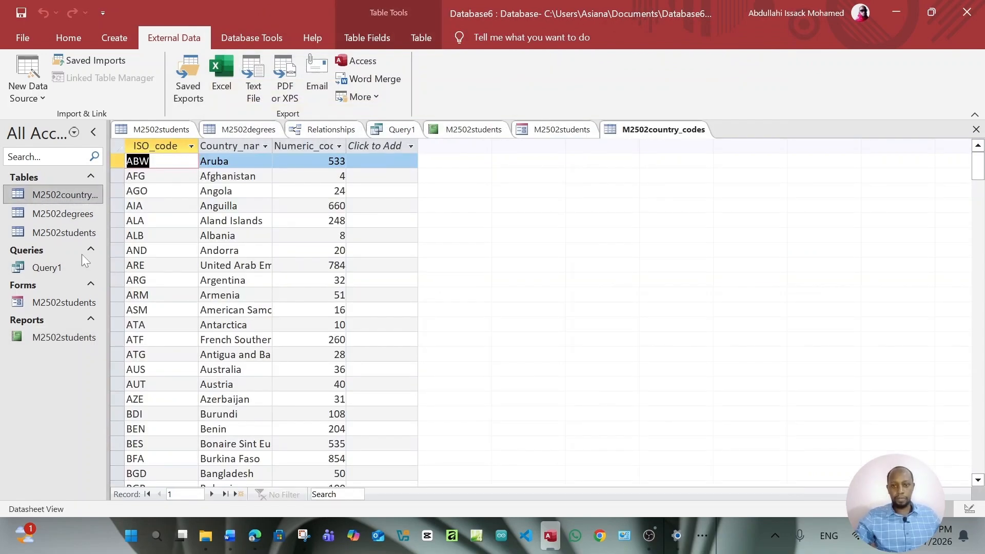
pyautogui.click(259, 536)
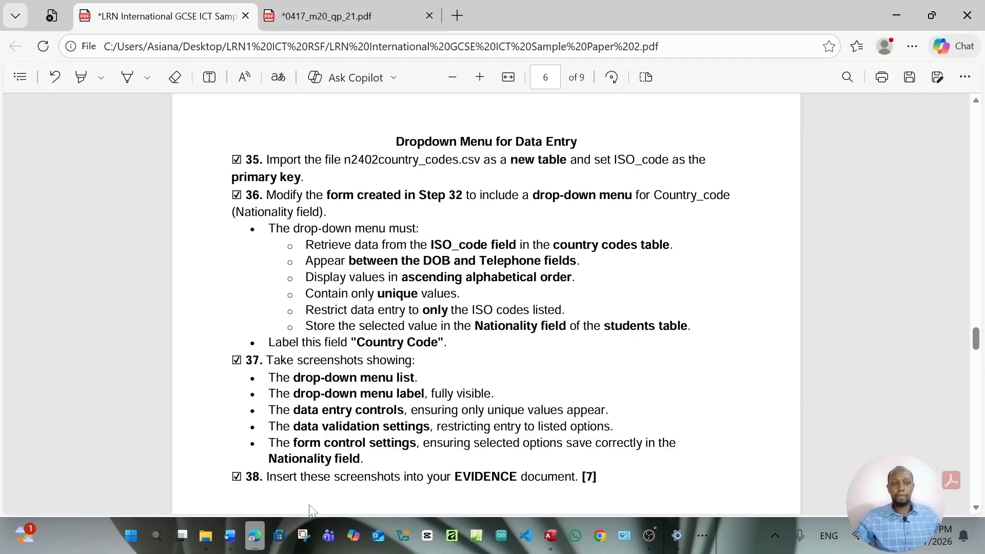
pyautogui.click(931, 15)
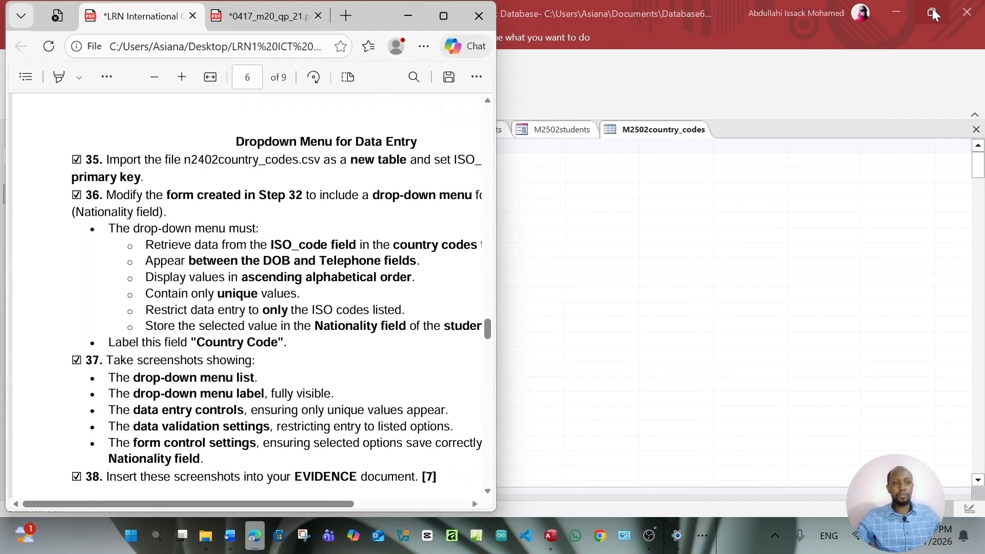
pyautogui.click(931, 11)
# Resize Access beside the task sheet, then maximize Access and bring the task sheet forward
pyautogui.moveTo(576, 108); pyautogui.dragTo(711, 9)
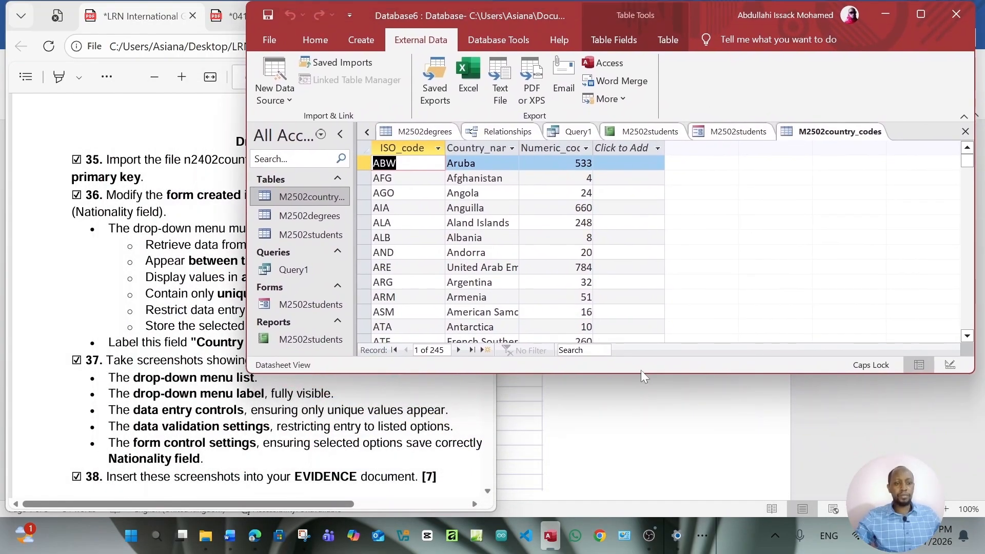
pyautogui.moveTo(642, 372); pyautogui.dragTo(673, 467)
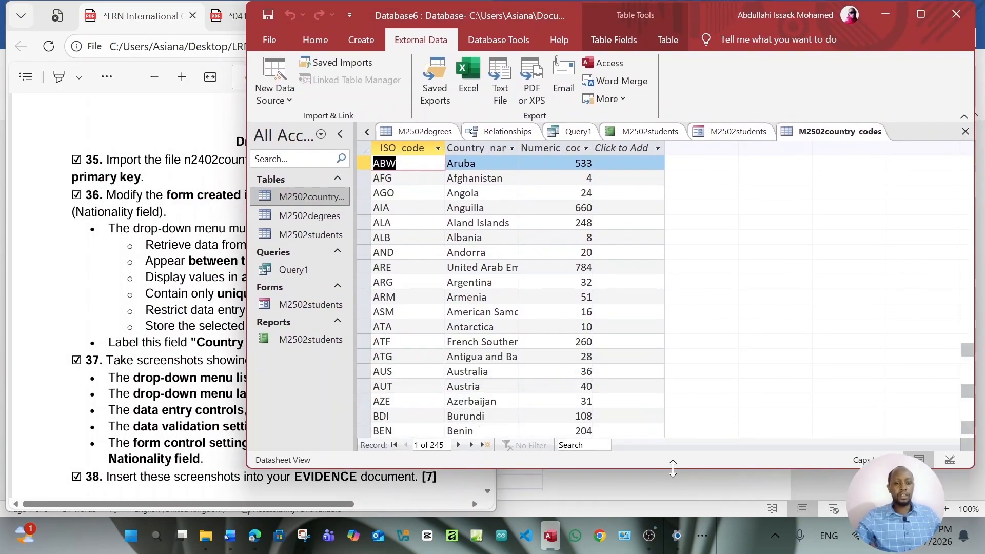
pyautogui.moveTo(247, 169); pyautogui.dragTo(487, 174)
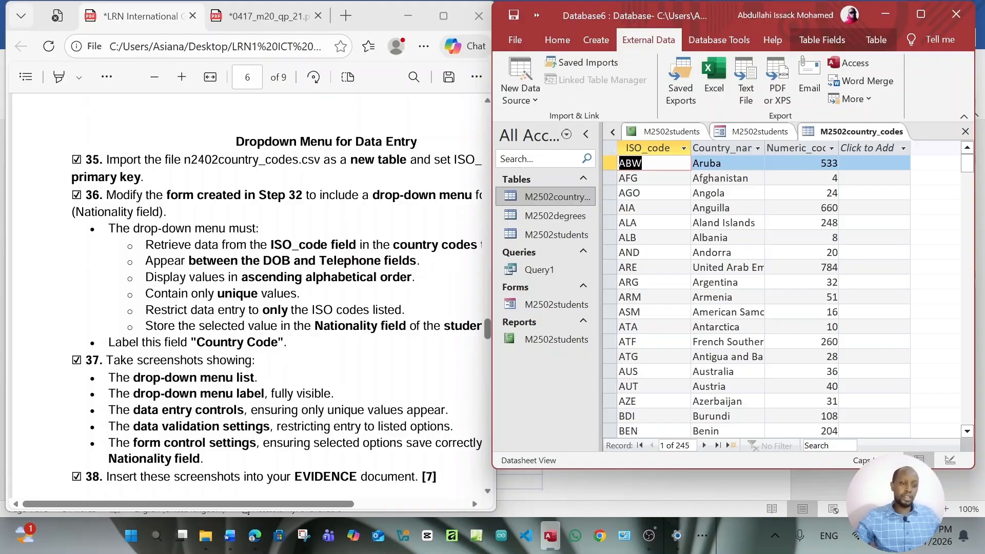
pyautogui.moveTo(798, 467); pyautogui.dragTo(798, 476)
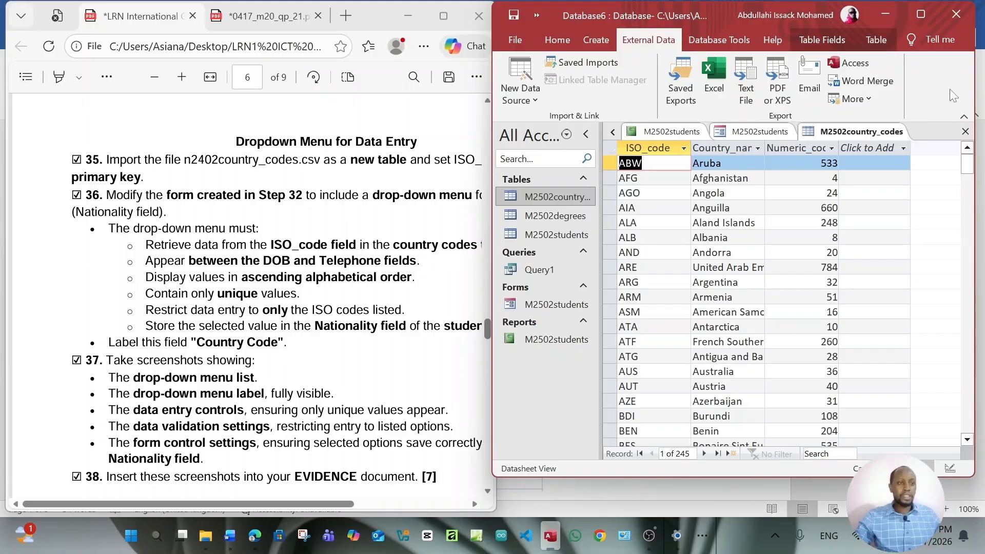
pyautogui.click(914, 17)
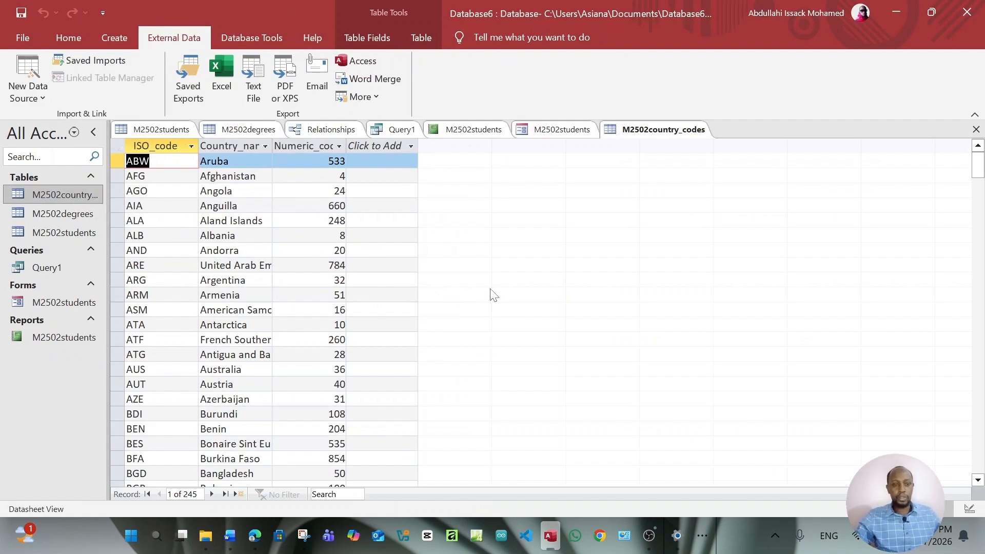
pyautogui.click(256, 535)
# Maximize the task sheet, review steps 32–36 on the dropdown menu, and return to Access
pyautogui.click(443, 16)
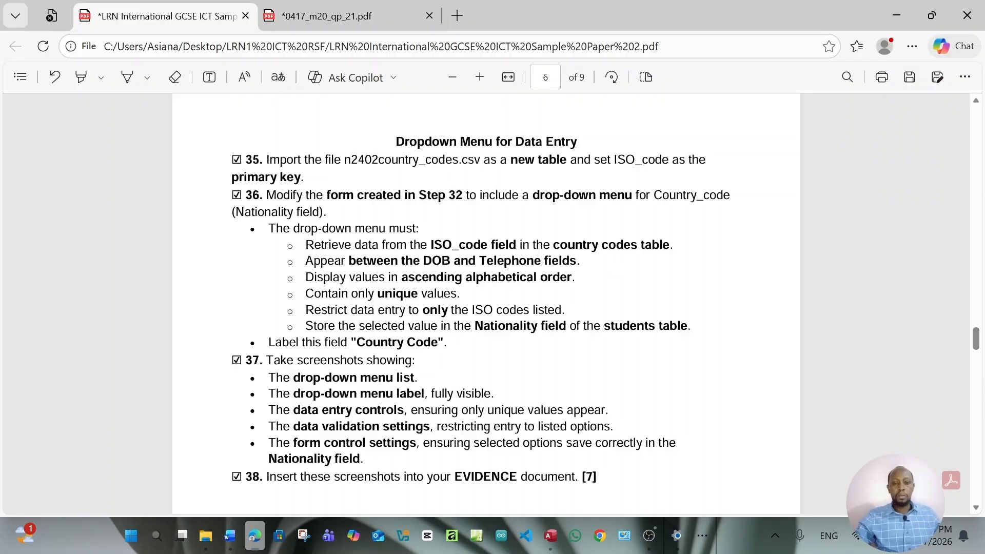
pyautogui.scroll(10, 440, 216)
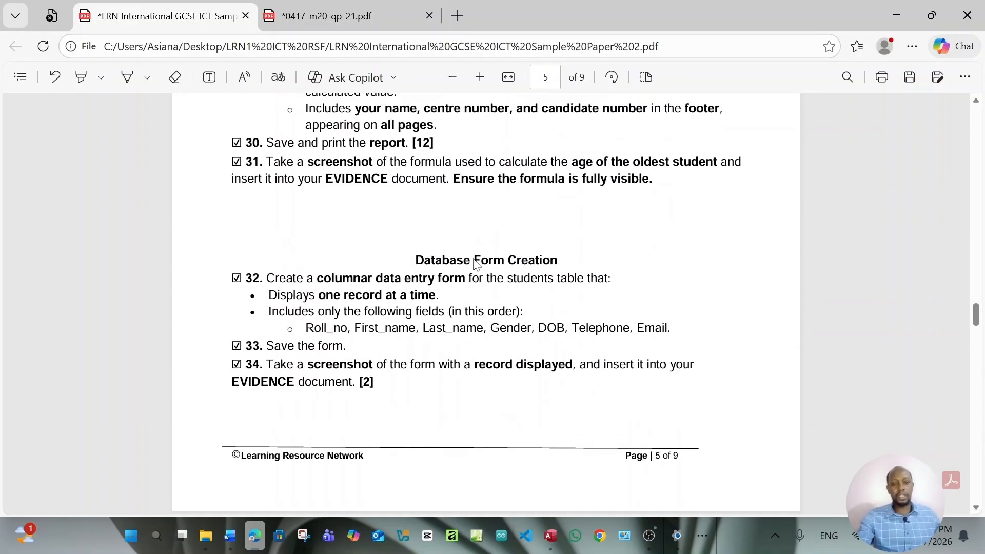
pyautogui.scroll(-10, 475, 263)
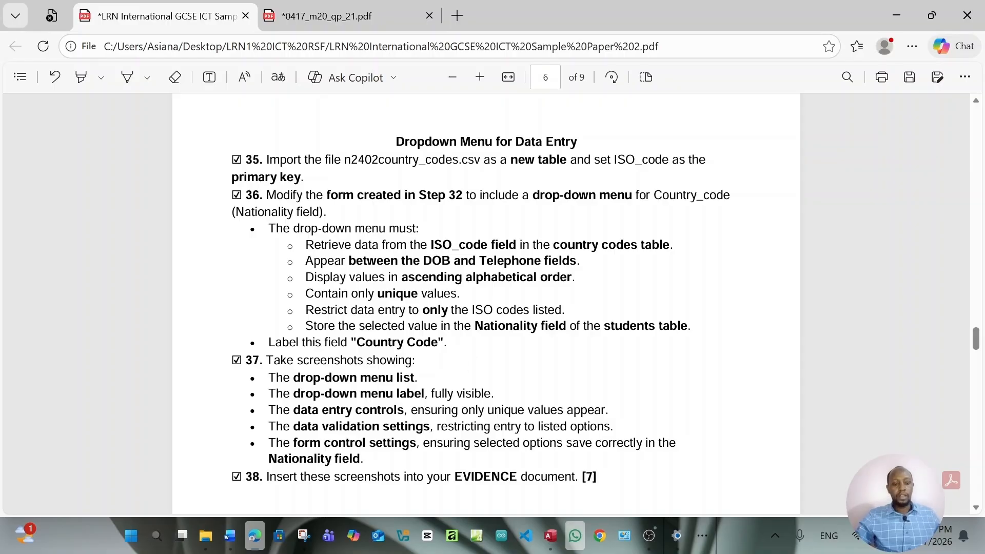
pyautogui.click(550, 540)
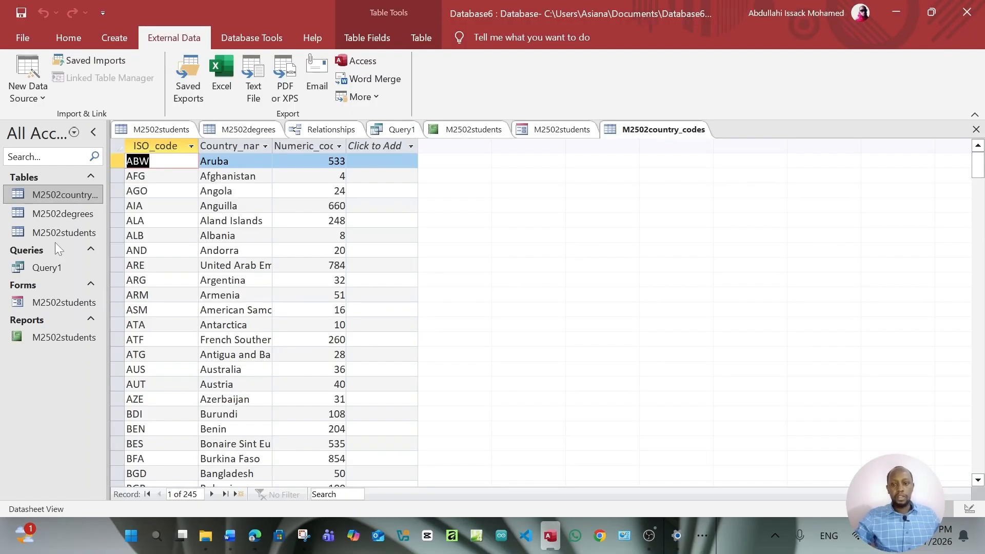
# Open M2502students in Design View and enlarge the form footer and Detail sections
pyautogui.doubleClick(69, 303)
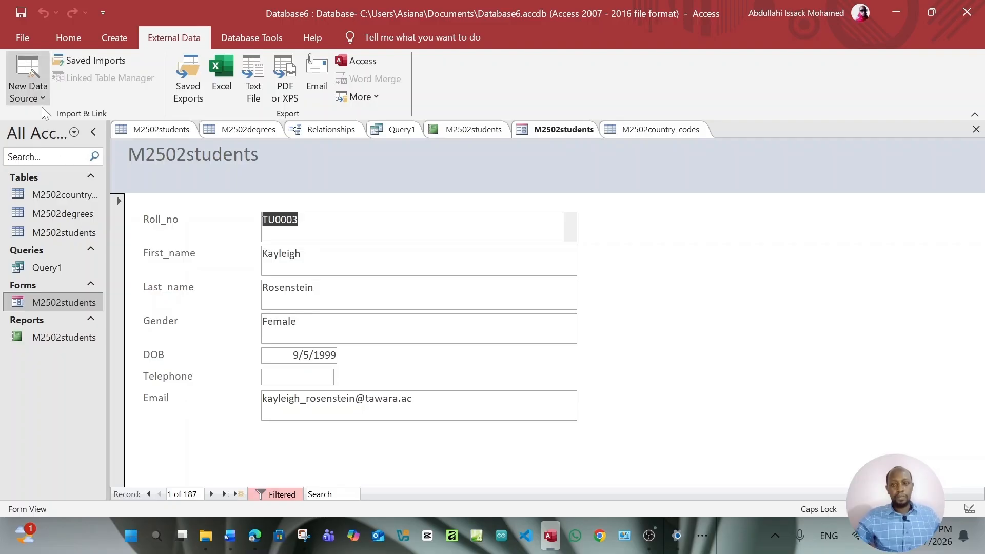
pyautogui.rightClick(67, 301)
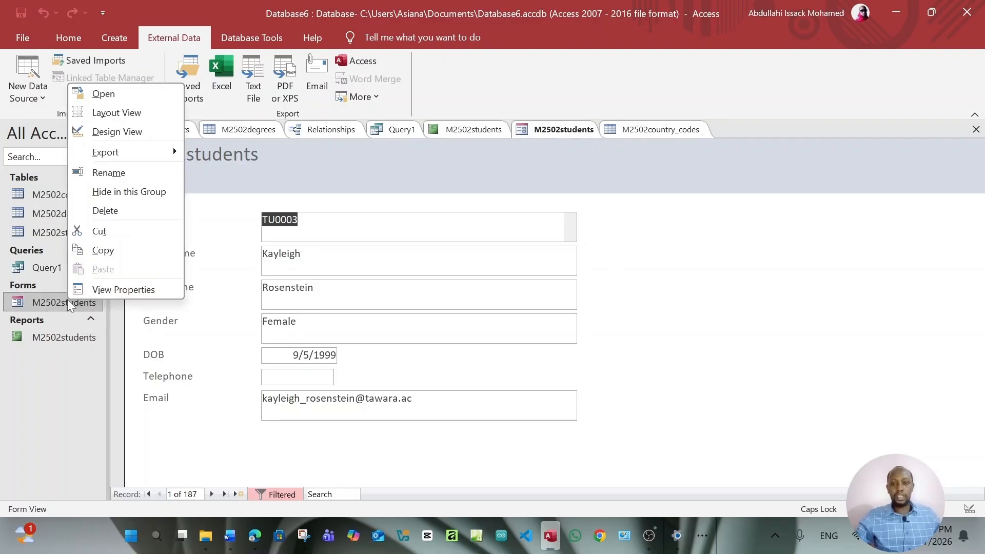
pyautogui.click(152, 132)
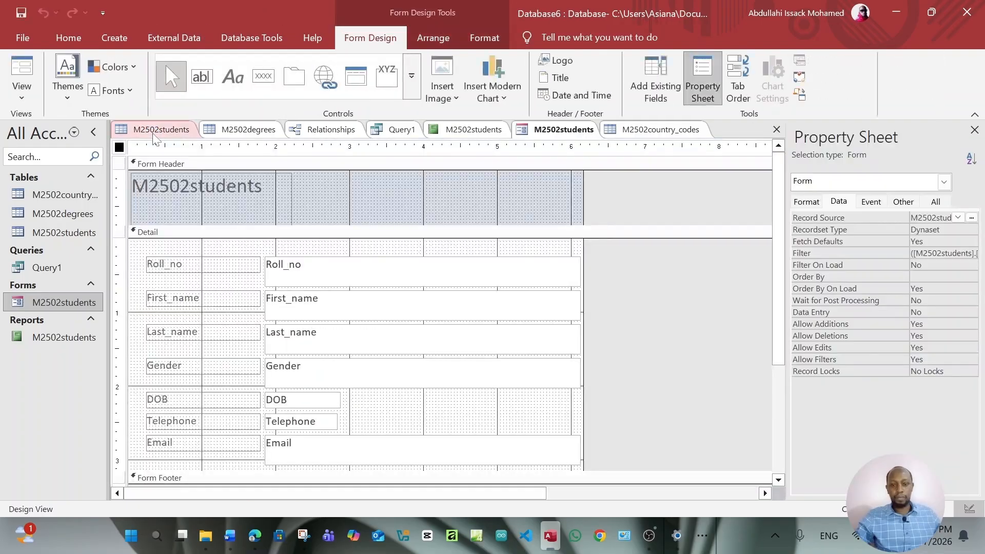
pyautogui.scroll(-5, 441, 308)
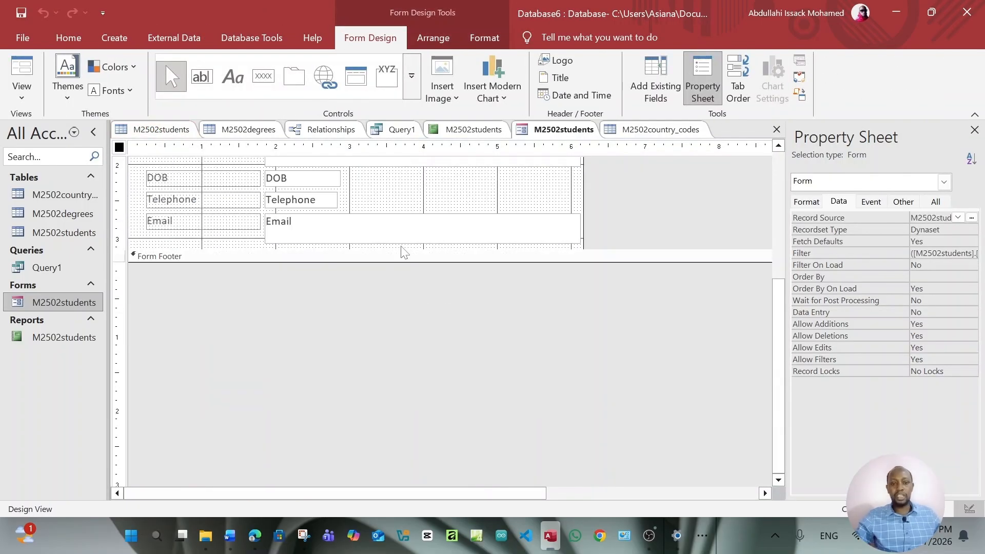
pyautogui.moveTo(405, 262); pyautogui.dragTo(416, 380)
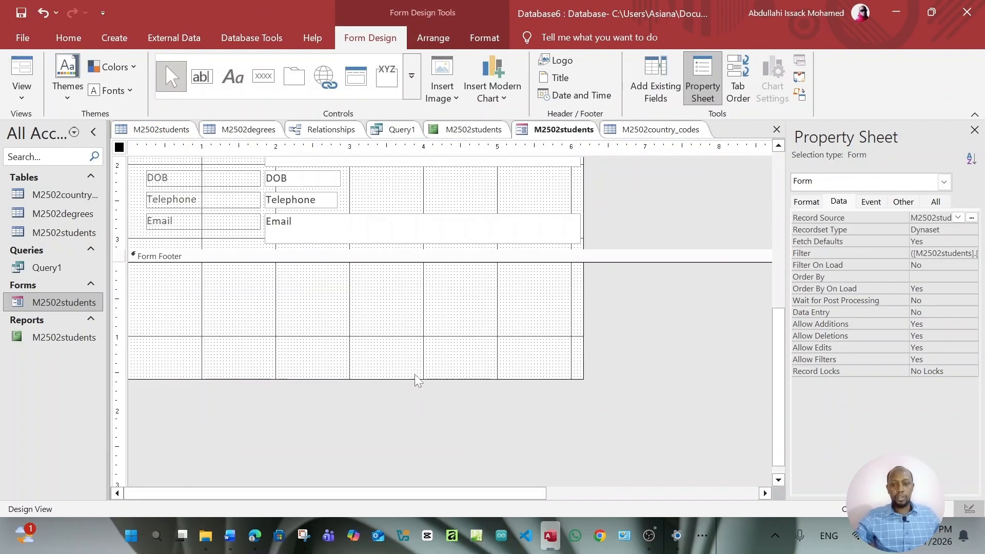
pyautogui.moveTo(367, 249); pyautogui.dragTo(381, 330)
# Move the Email and Telephone controls lower to open a gap below DOB
pyautogui.click(235, 204)
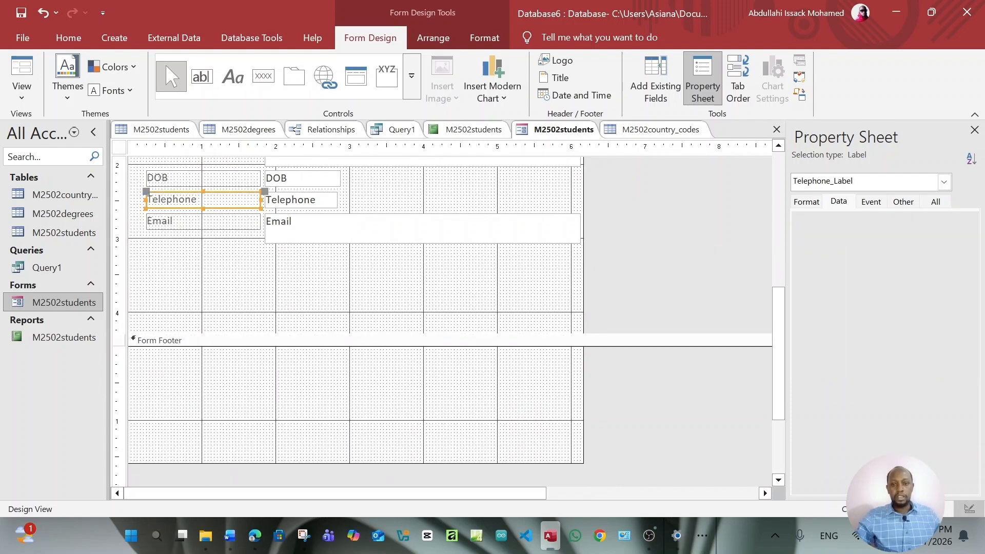
pyautogui.click(233, 228)
pyautogui.moveTo(233, 228); pyautogui.dragTo(232, 272)
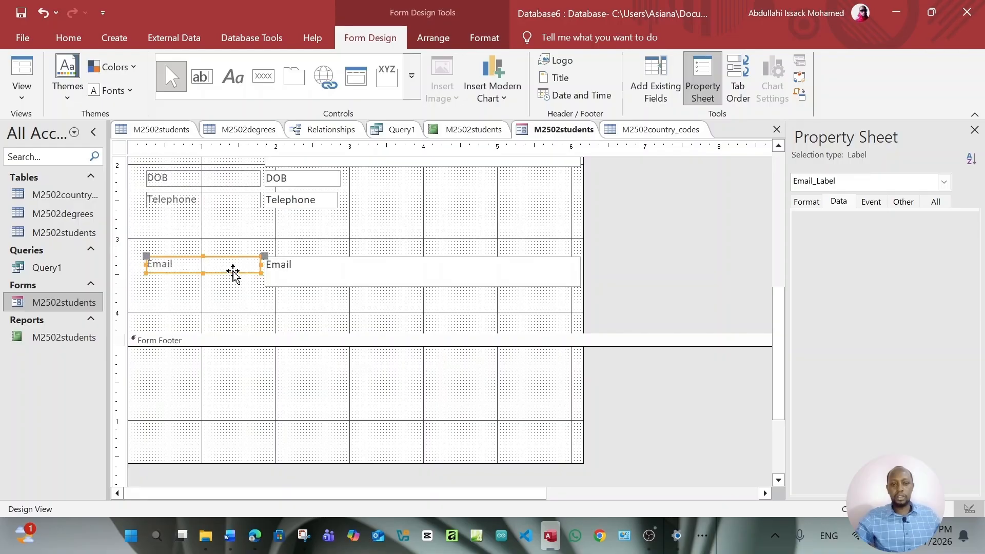
pyautogui.click(222, 204)
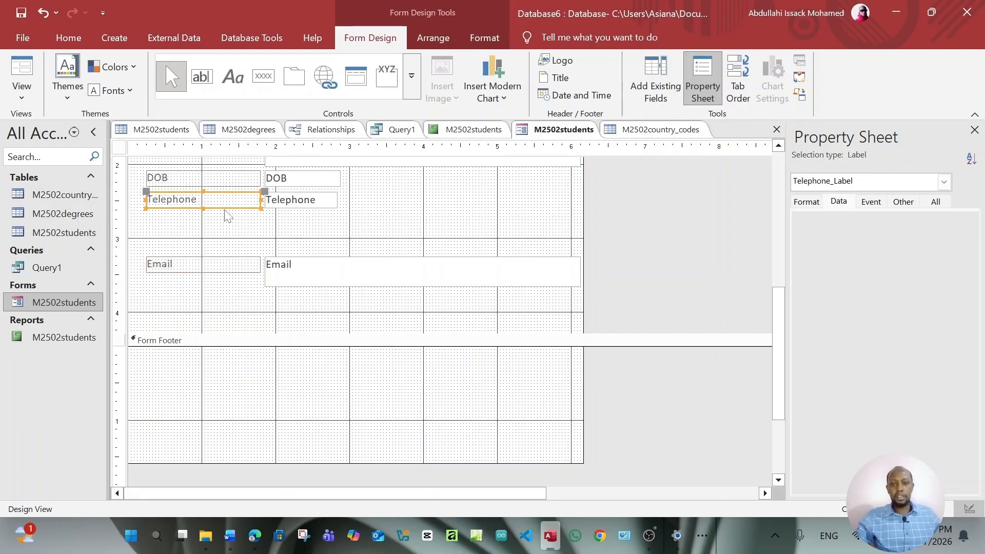
pyautogui.moveTo(224, 213); pyautogui.dragTo(223, 241)
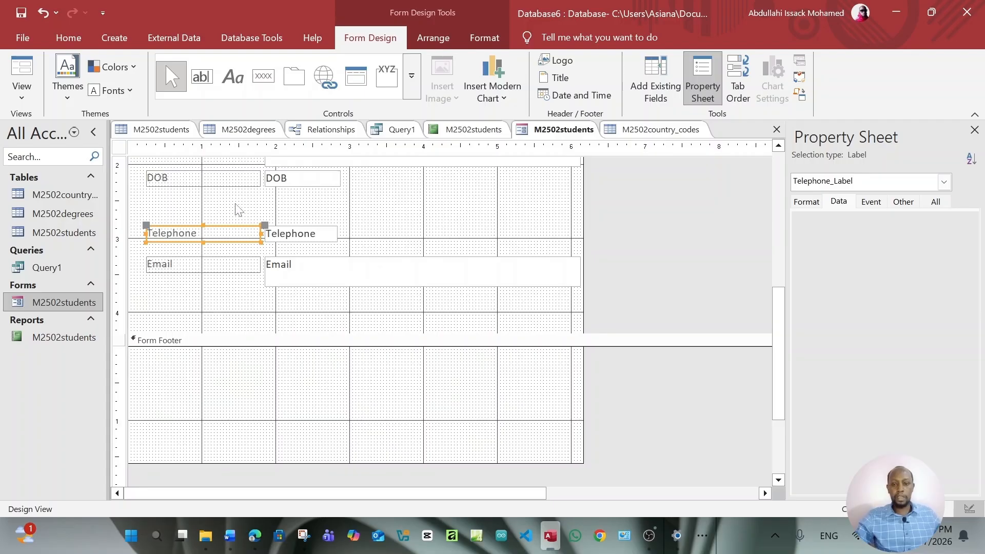
pyautogui.click(287, 208)
pyautogui.scroll(3, 274, 232)
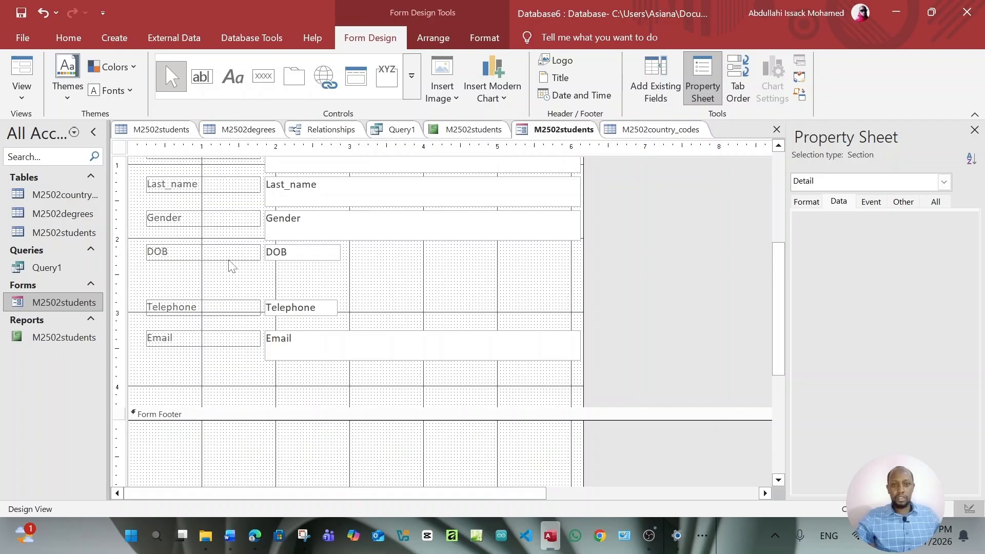
# Draw a combo box below DOB that takes its values from the M2502country_codes table
pyautogui.click(412, 78)
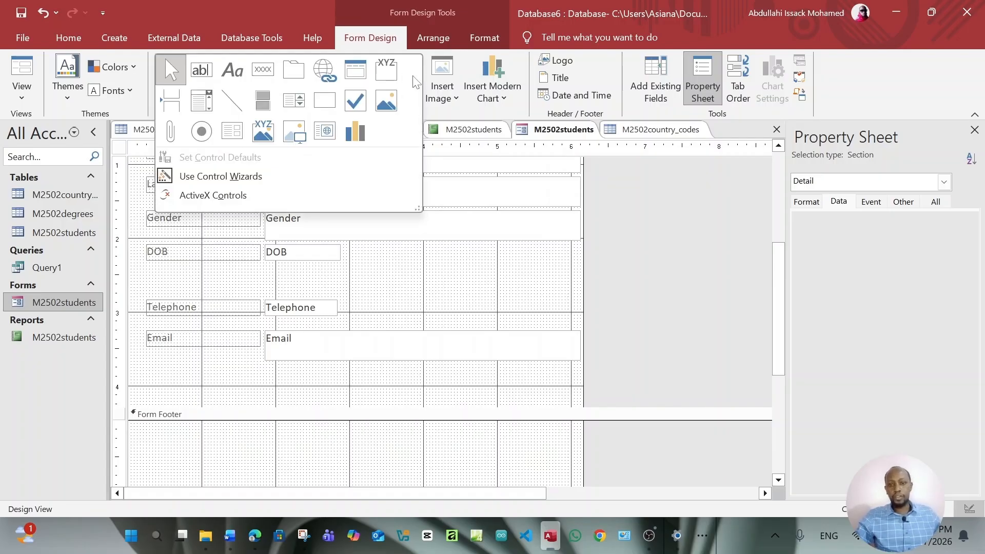
pyautogui.click(212, 98)
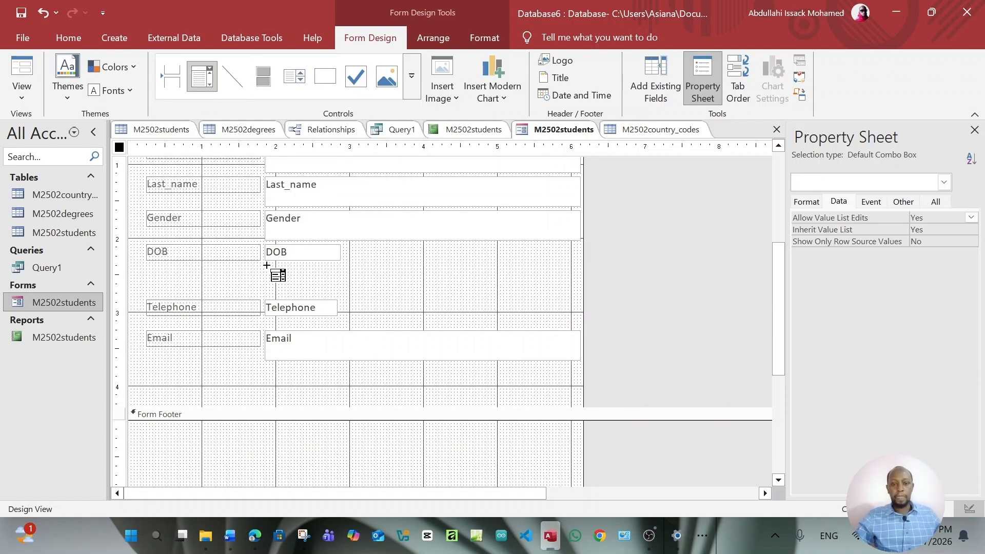
pyautogui.moveTo(267, 265); pyautogui.dragTo(348, 290)
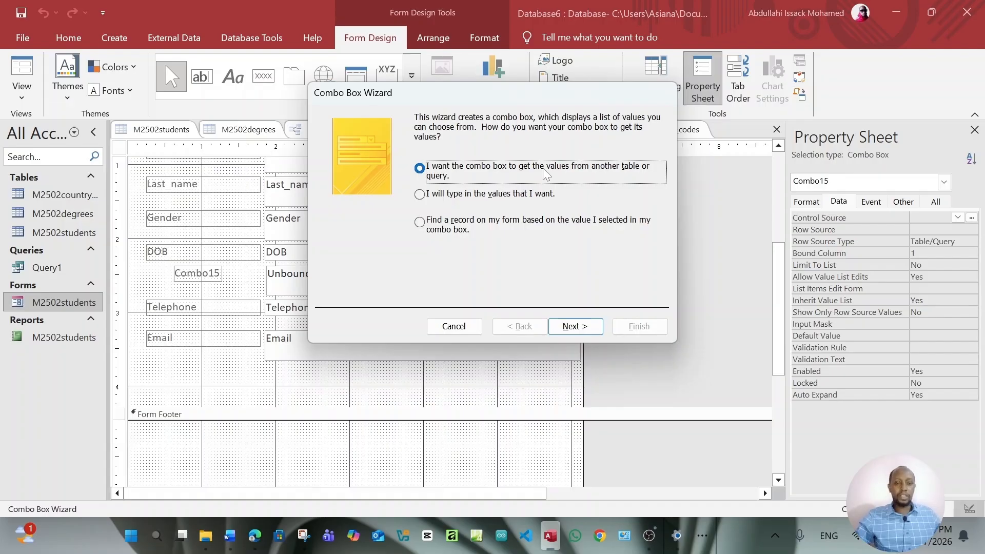
pyautogui.click(585, 327)
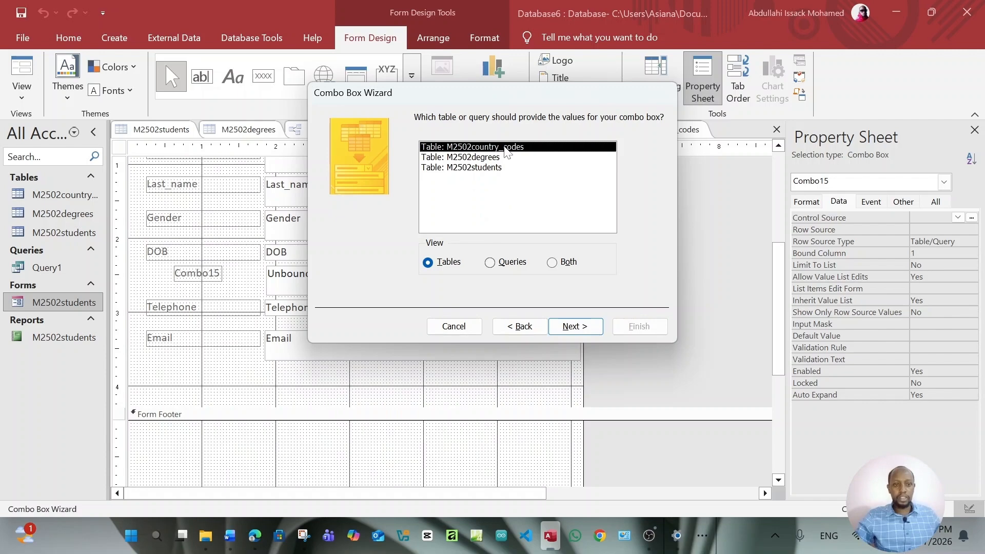
pyautogui.click(575, 327)
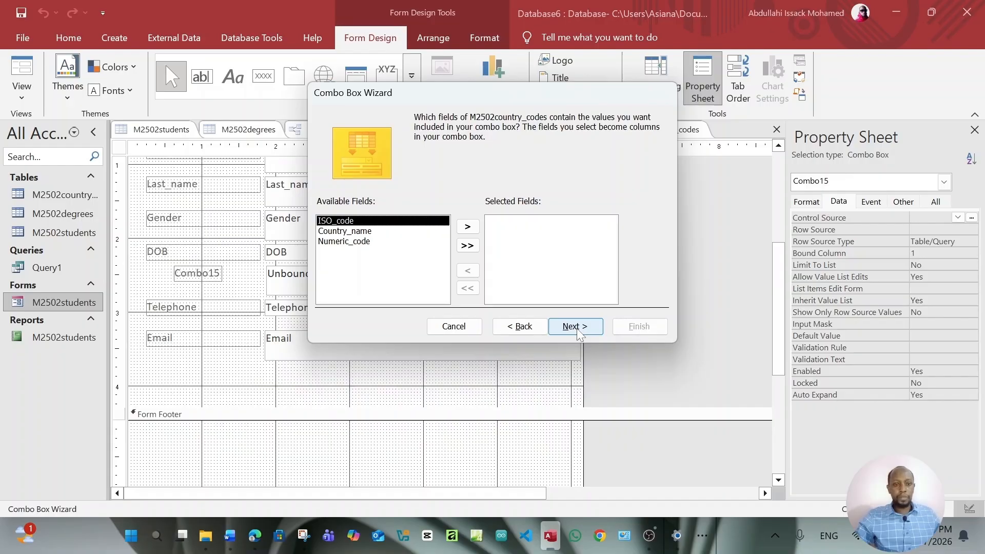
# Add ISO_code to the combo box, sort it ascending, keep the default width, and finish the wizard
pyautogui.click(467, 226)
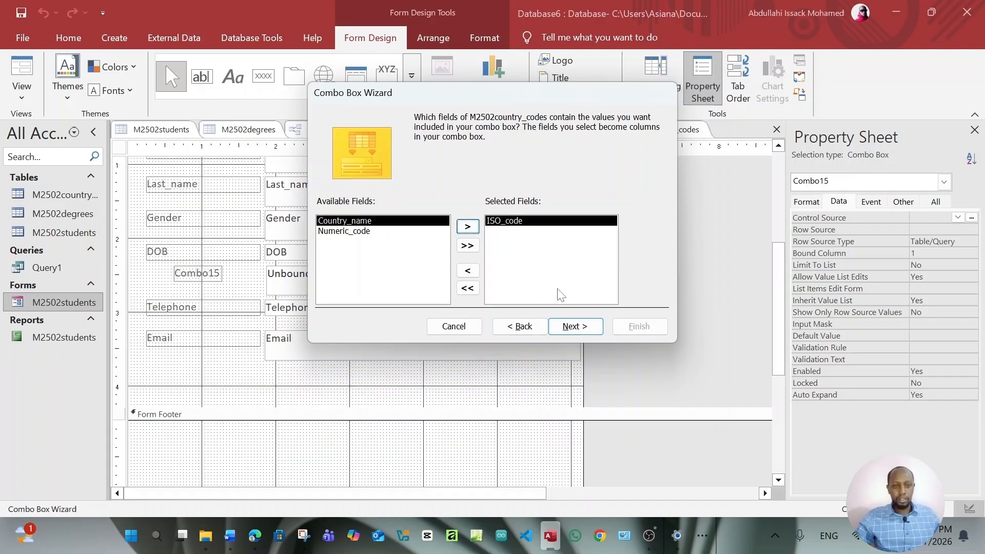
pyautogui.click(575, 327)
pyautogui.click(442, 168)
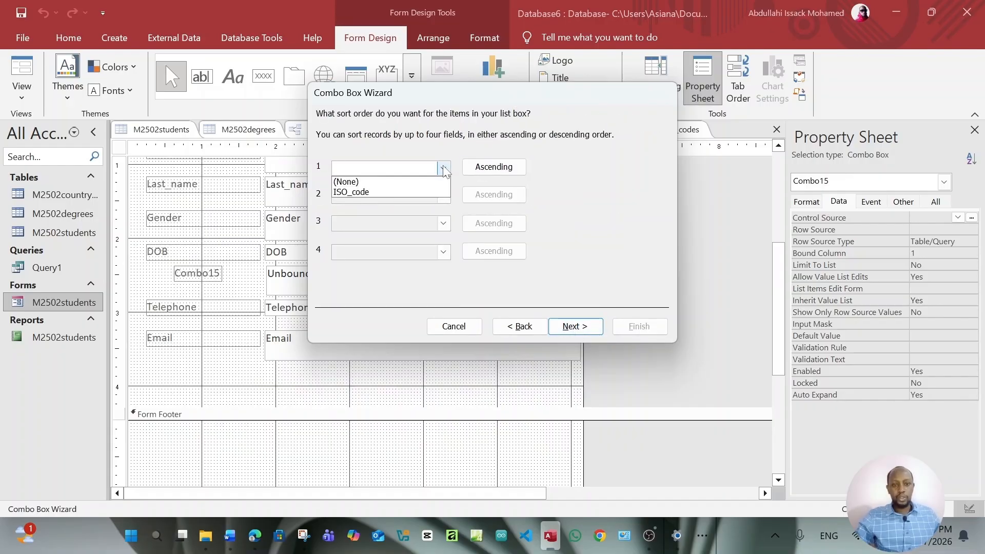
pyautogui.click(370, 194)
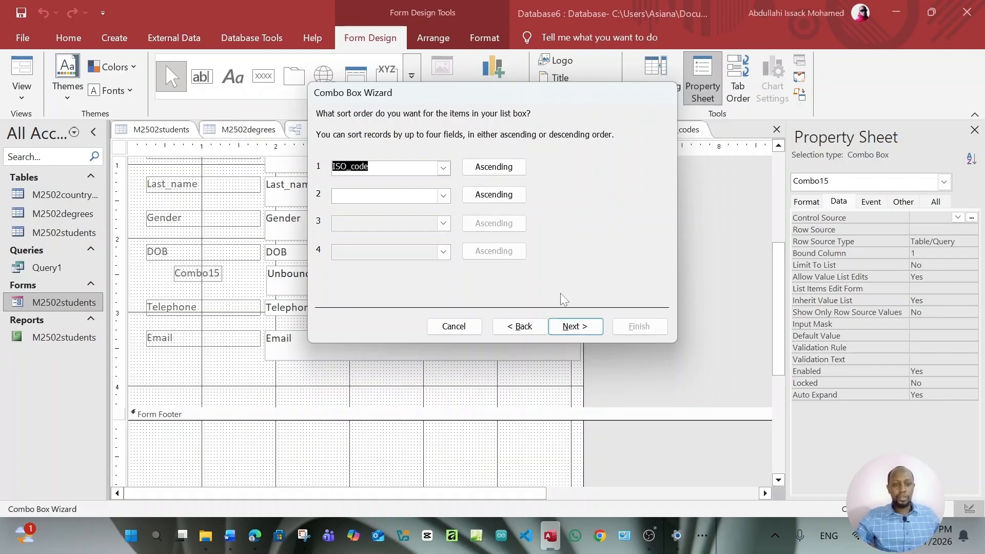
pyautogui.click(581, 327)
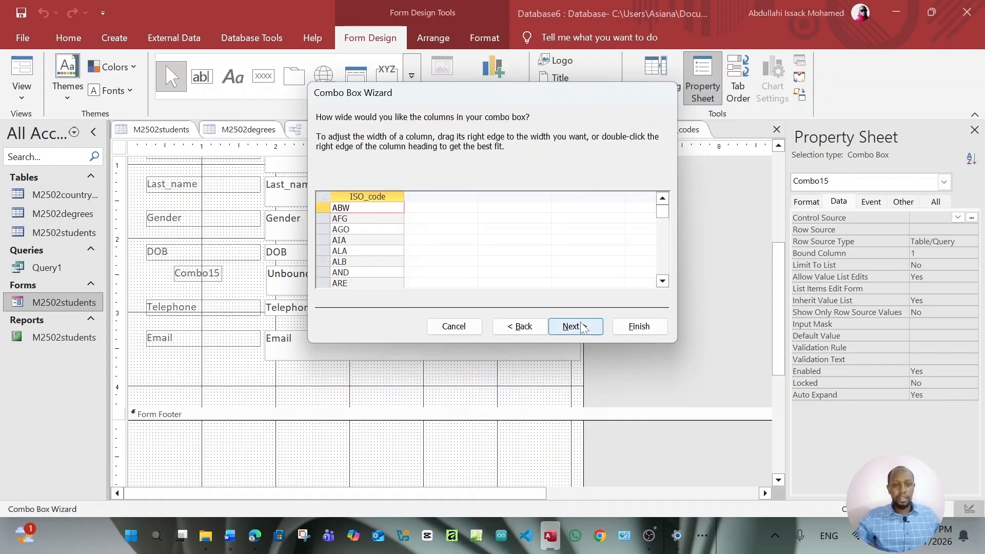
pyautogui.click(583, 329)
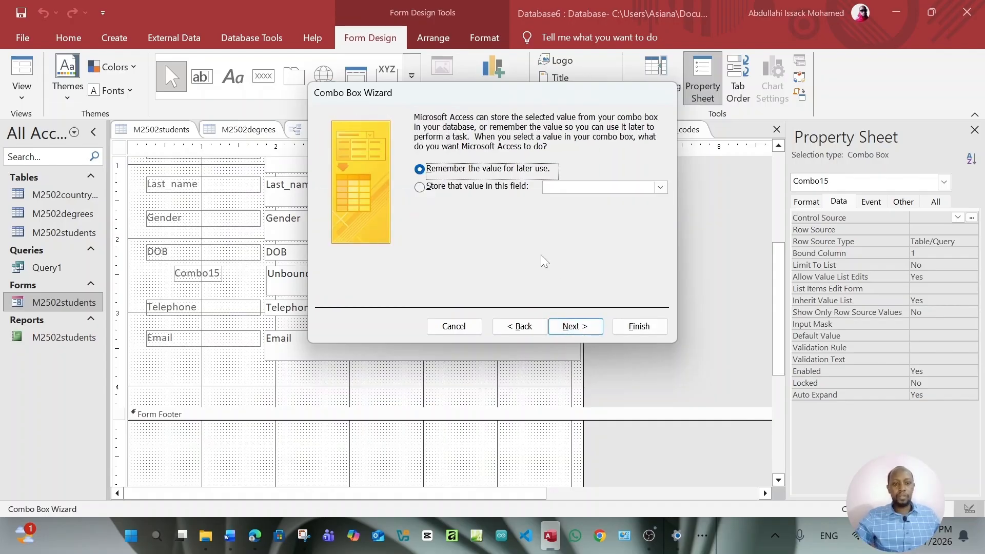
pyautogui.click(576, 326)
pyautogui.click(636, 327)
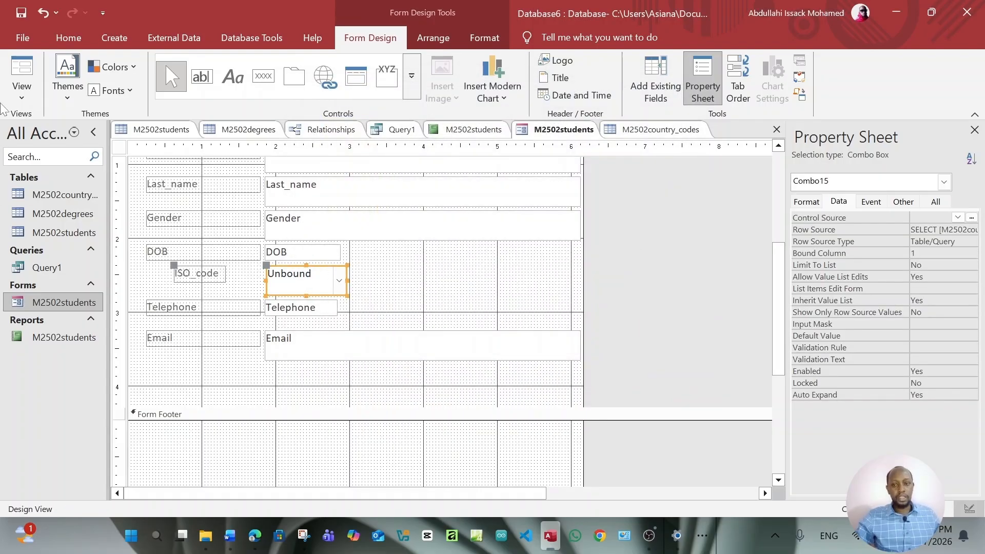
pyautogui.click(21, 95)
# Switch to Form View and open the ISO_code drop-down to check the country codes without choosing one
pyautogui.click(29, 120)
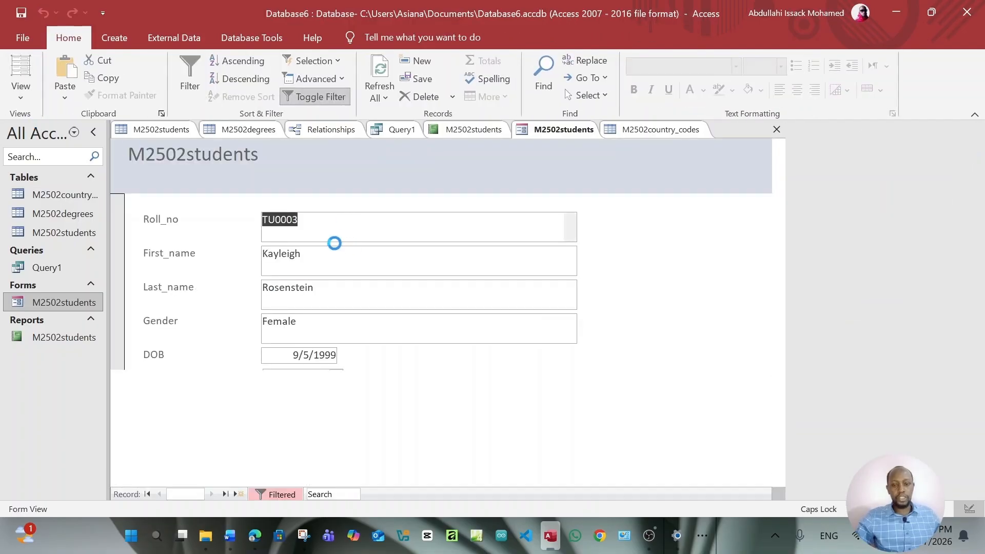
pyautogui.scroll(-2, 436, 359)
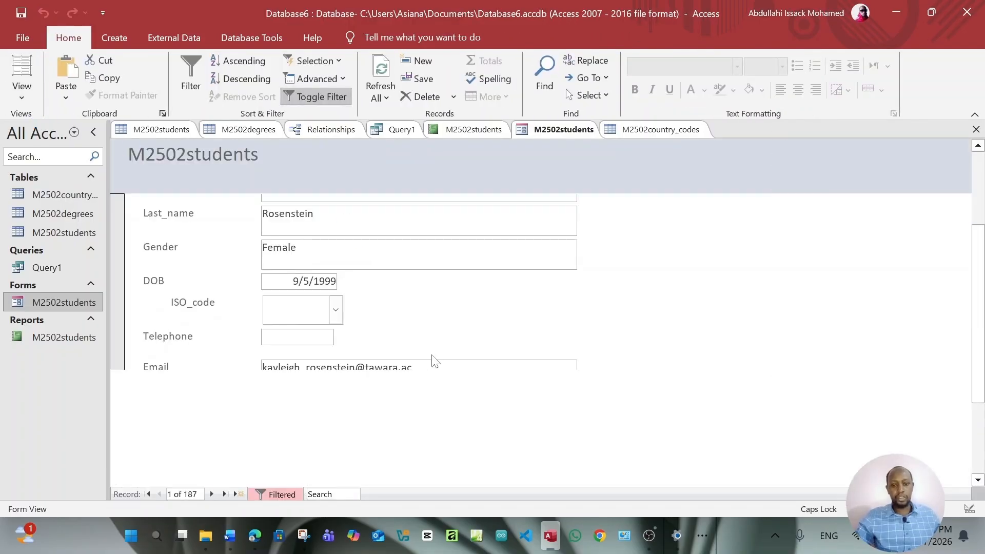
pyautogui.scroll(2, 415, 327)
pyautogui.scroll(-2, 340, 269)
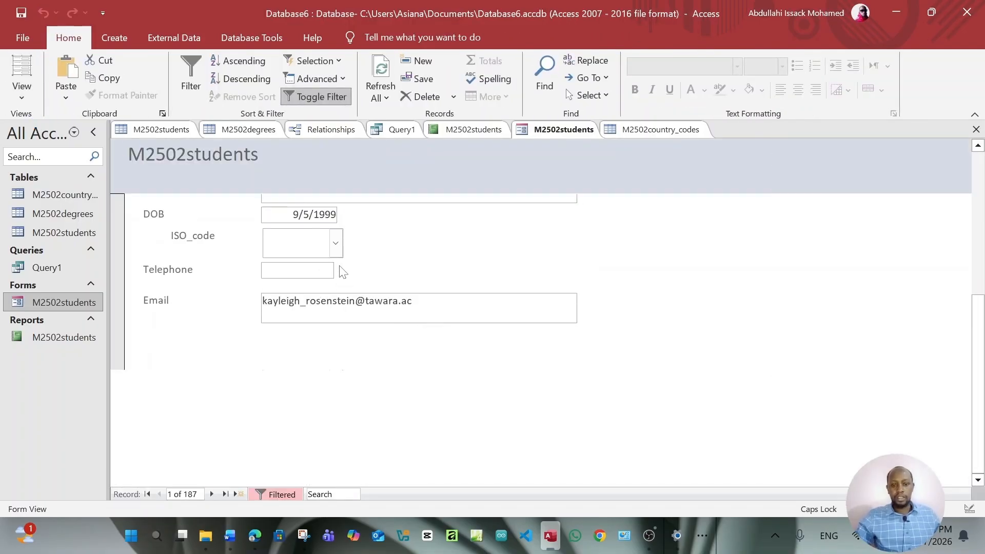
pyautogui.click(336, 244)
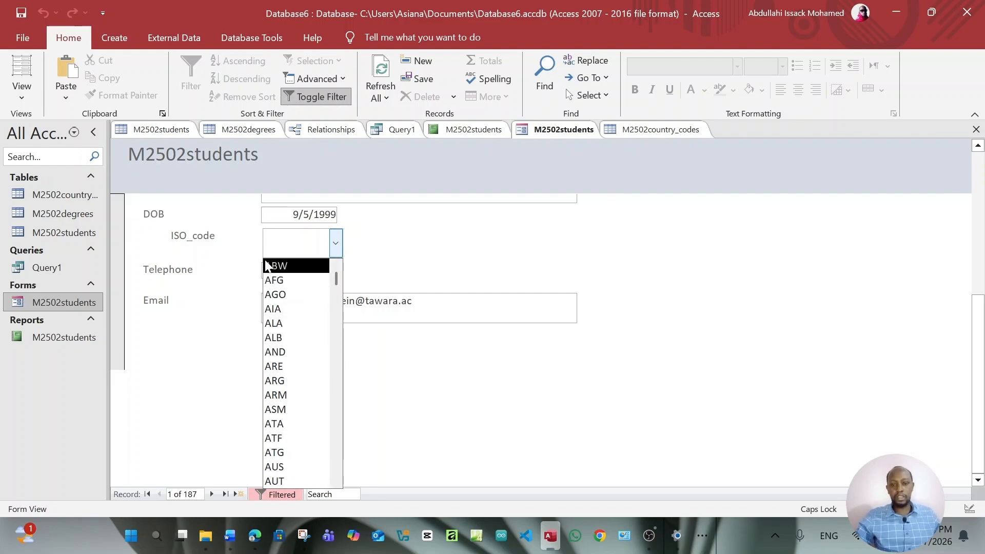
pyautogui.click(214, 240)
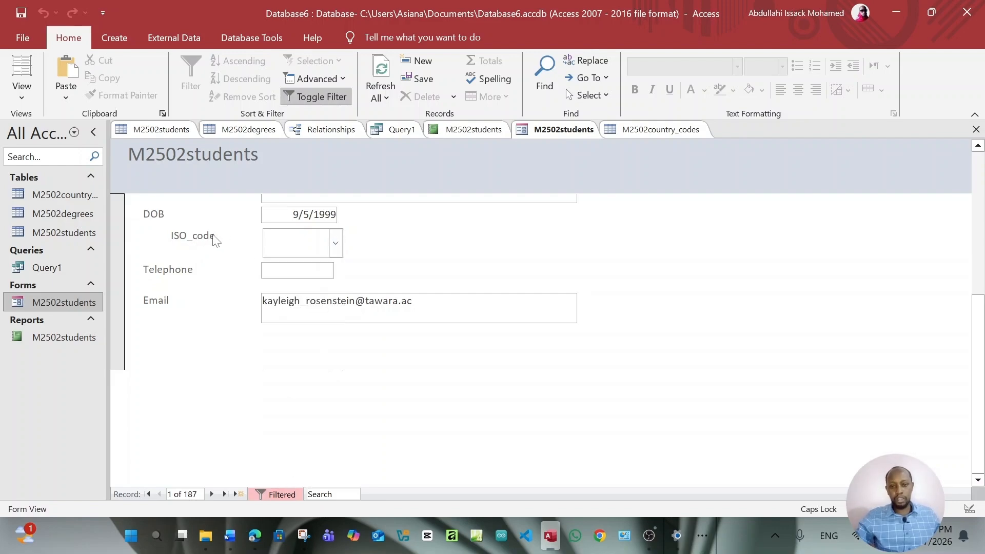
pyautogui.click(256, 538)
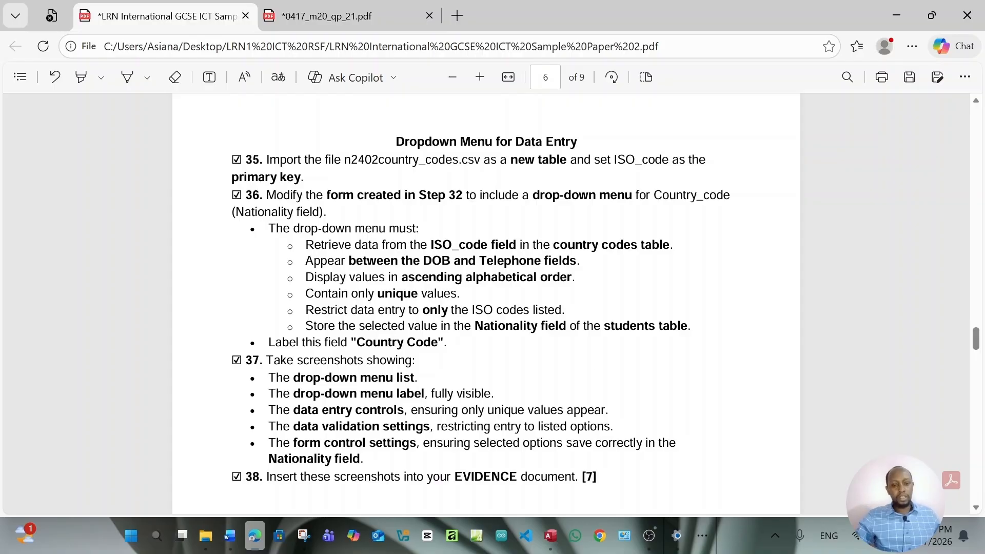
pyautogui.moveTo(356, 342); pyautogui.dragTo(439, 344)
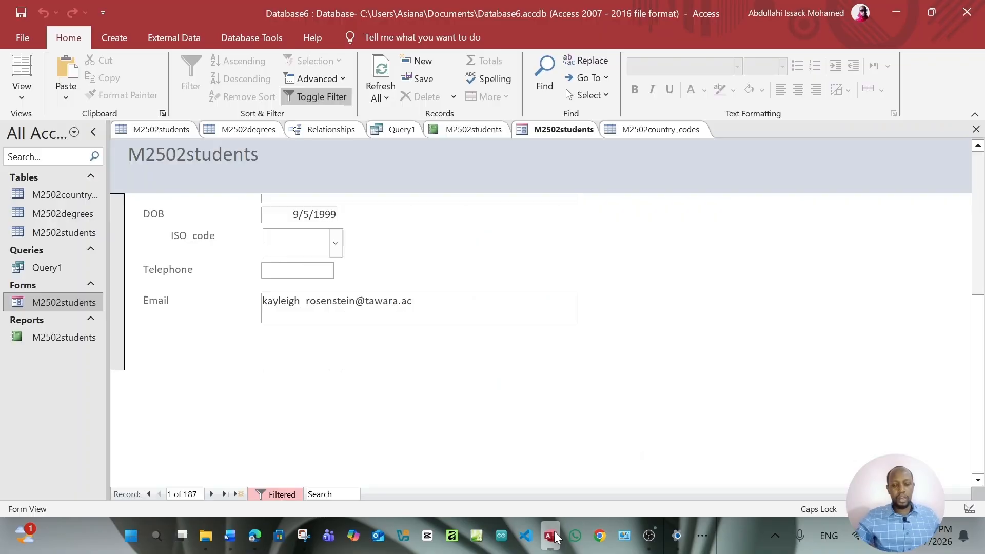
pyautogui.click(550, 535)
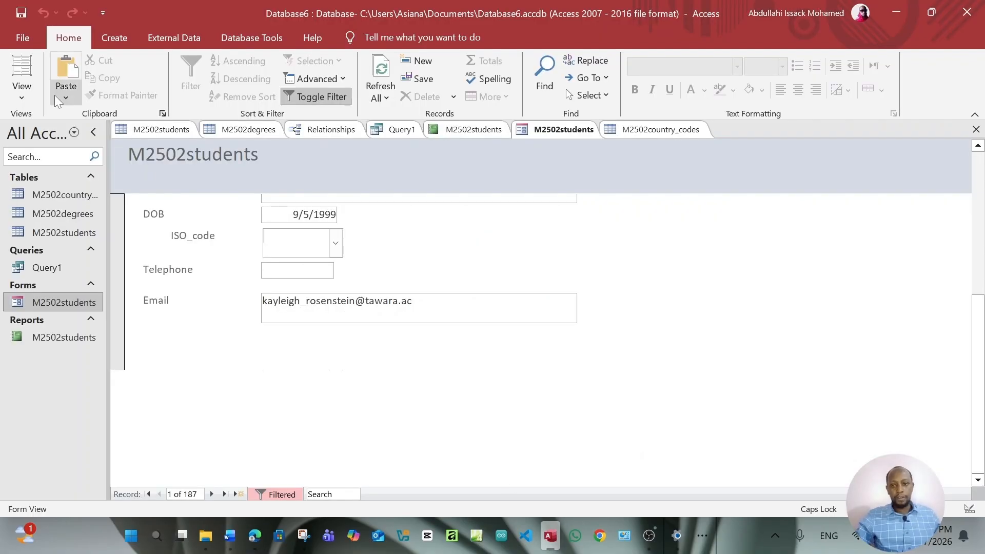
# In Design View, change the ISO_code label text to 'Country Code'
pyautogui.click(21, 93)
pyautogui.click(69, 177)
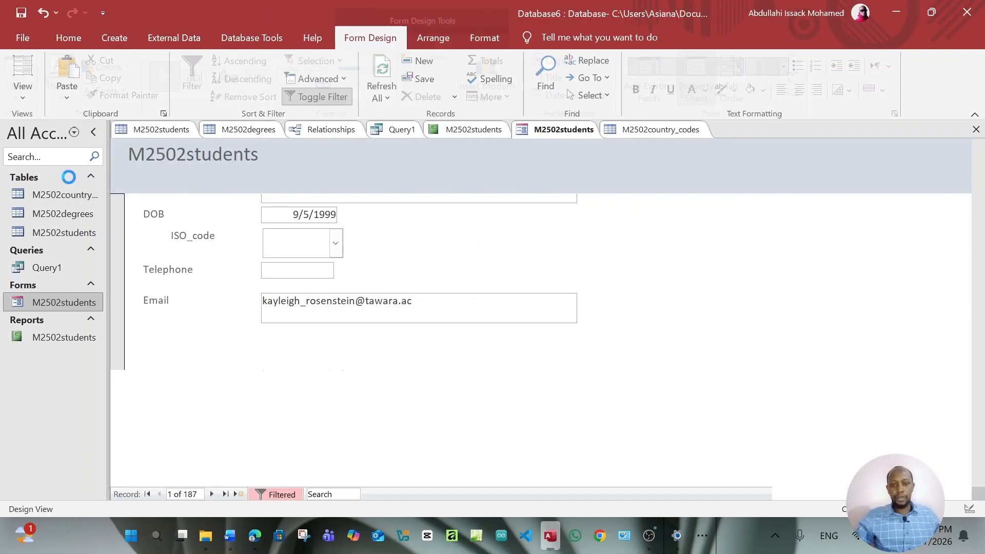
pyautogui.click(208, 421)
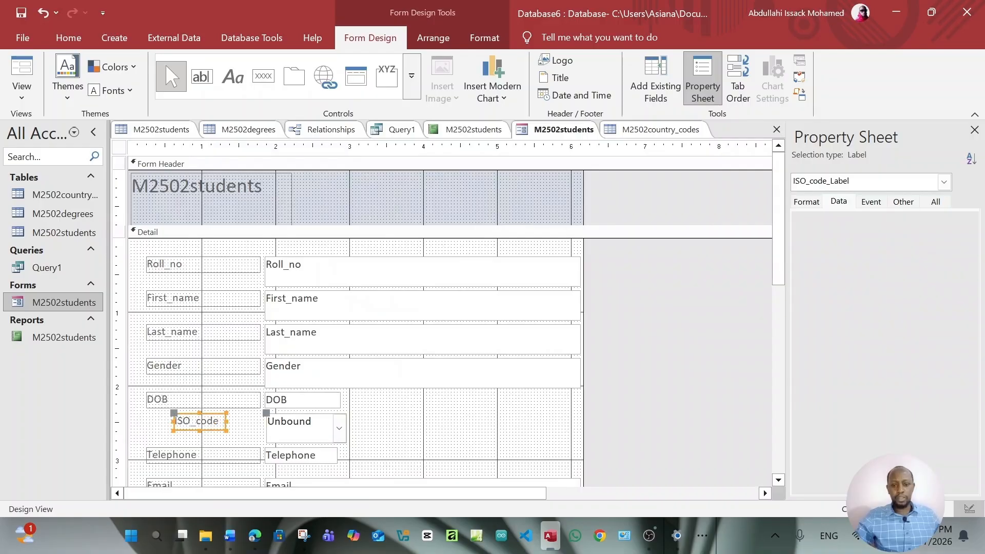
pyautogui.click(219, 422)
pyautogui.press('BackSpace')
pyautogui.press('BackSpace')
pyautogui.press('BackSpace')
pyautogui.press('BackSpace')
pyautogui.press('BackSpace')
pyautogui.press('BackSpace')
pyautogui.press('BackSpace')
pyautogui.press('BackSpace')
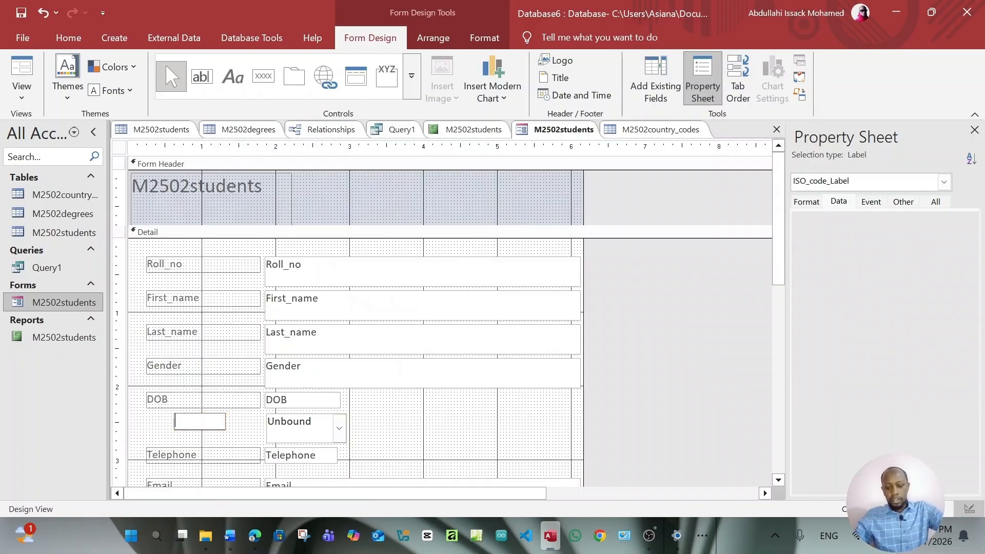
pyautogui.write('Country Code')
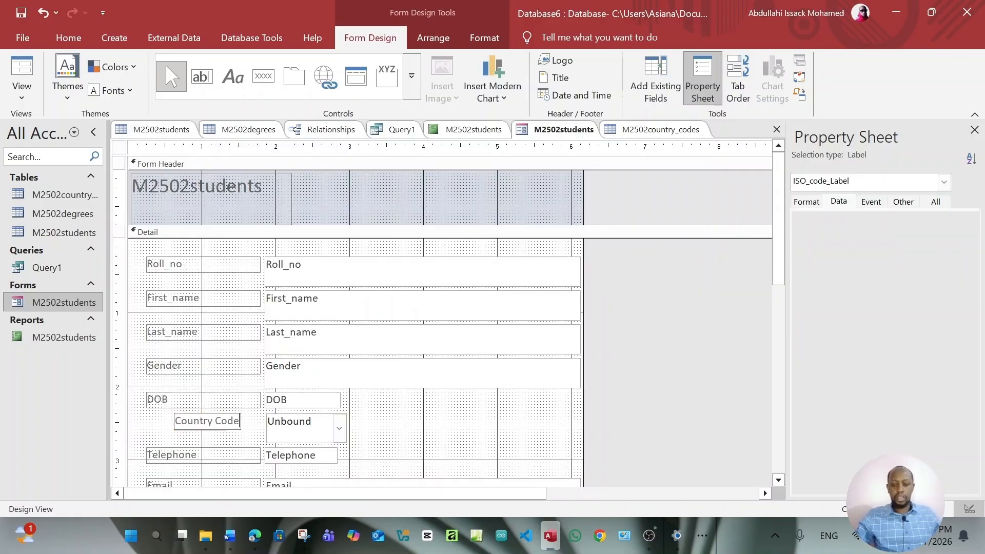
pyautogui.click(22, 95)
pyautogui.click(51, 123)
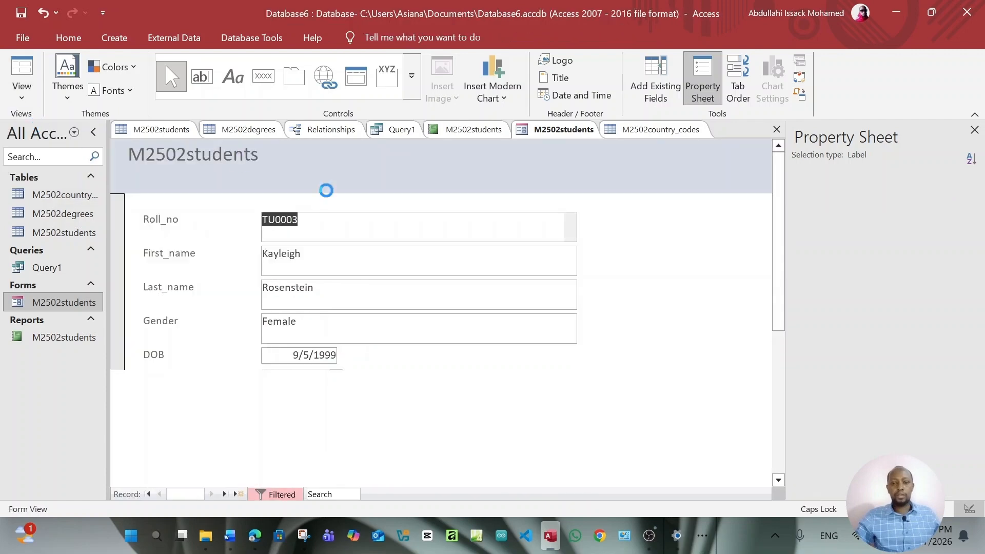
pyautogui.scroll(-2, 354, 382)
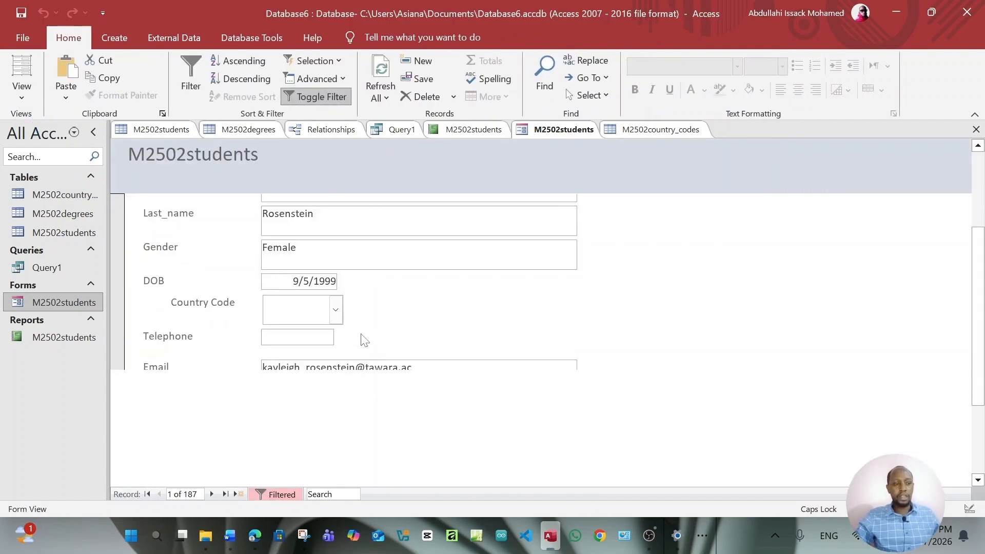
pyautogui.scroll(-1, 362, 337)
pyautogui.scroll(1, 338, 318)
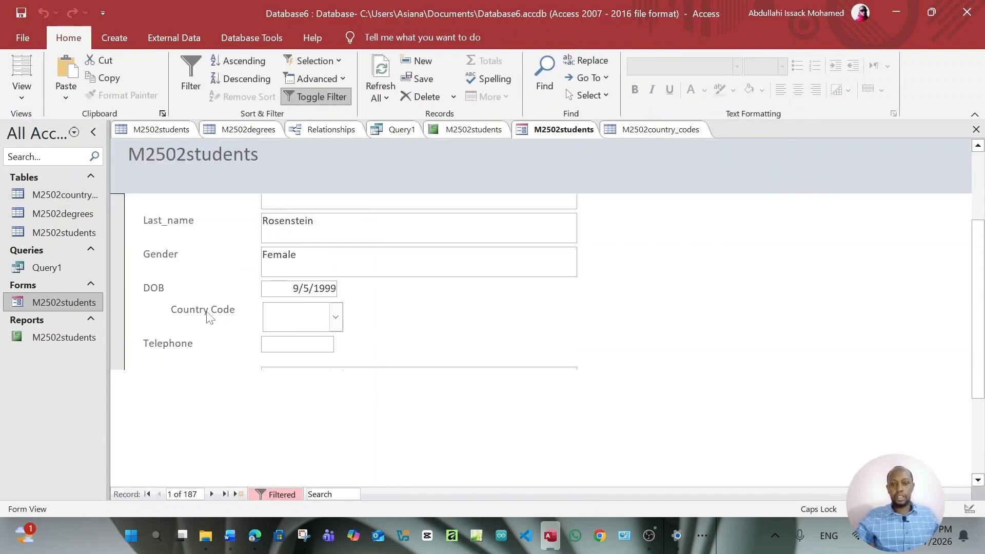
pyautogui.click(336, 317)
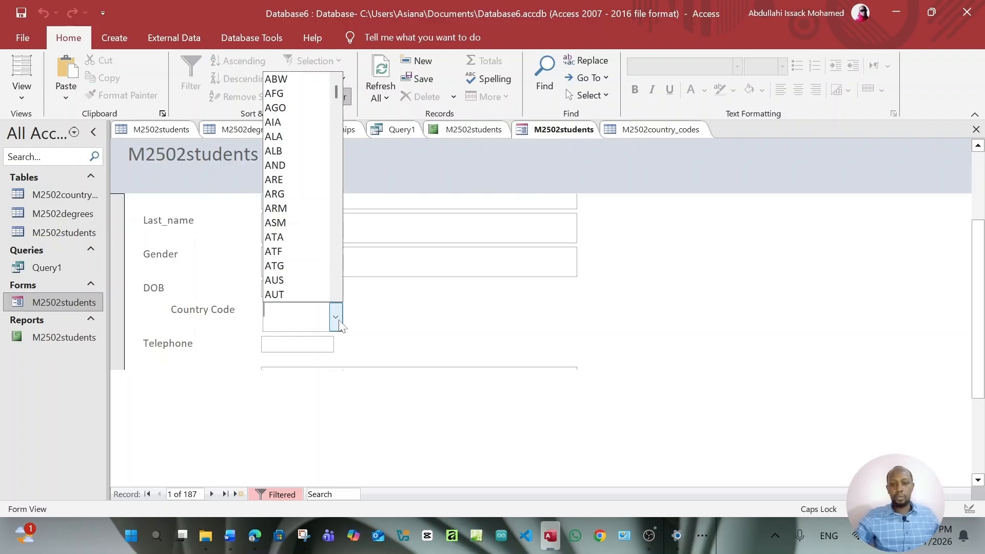
pyautogui.click(437, 311)
pyautogui.scroll(1, 431, 312)
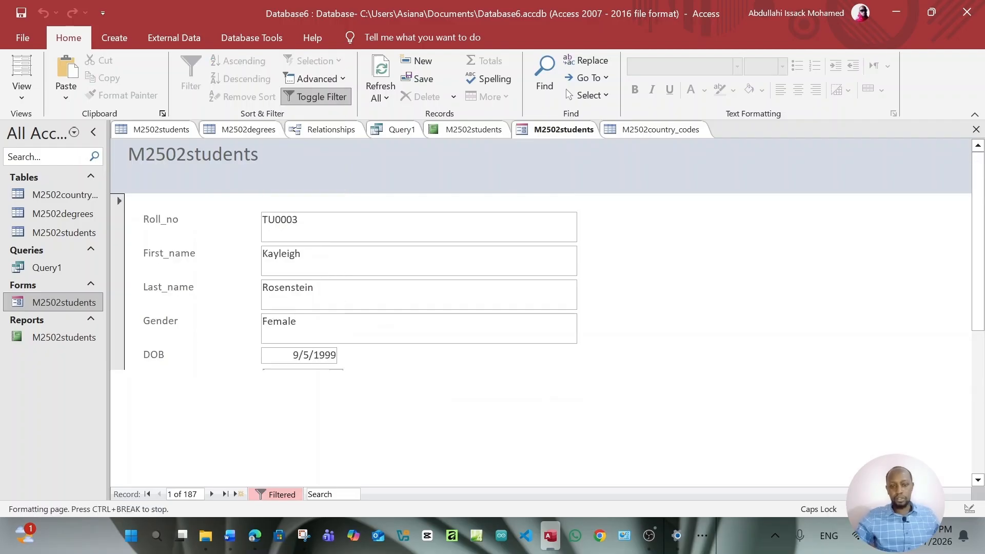
pyautogui.scroll(-2, 421, 312)
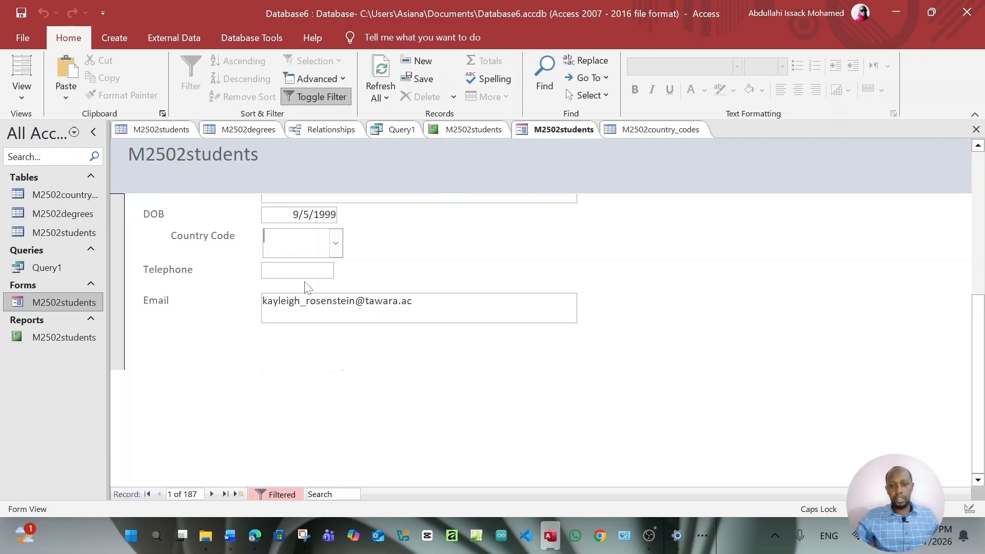
pyautogui.scroll(1, 287, 286)
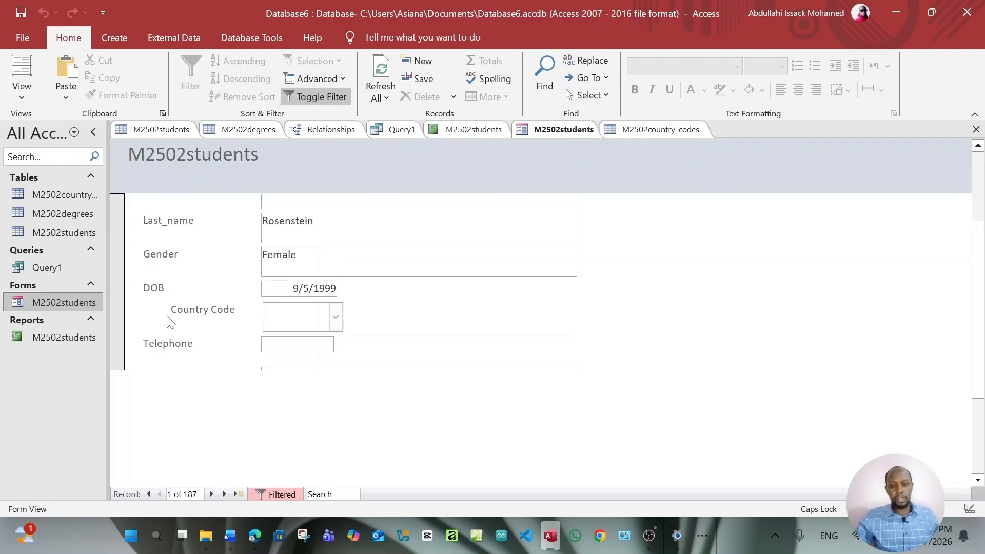
pyautogui.click(335, 316)
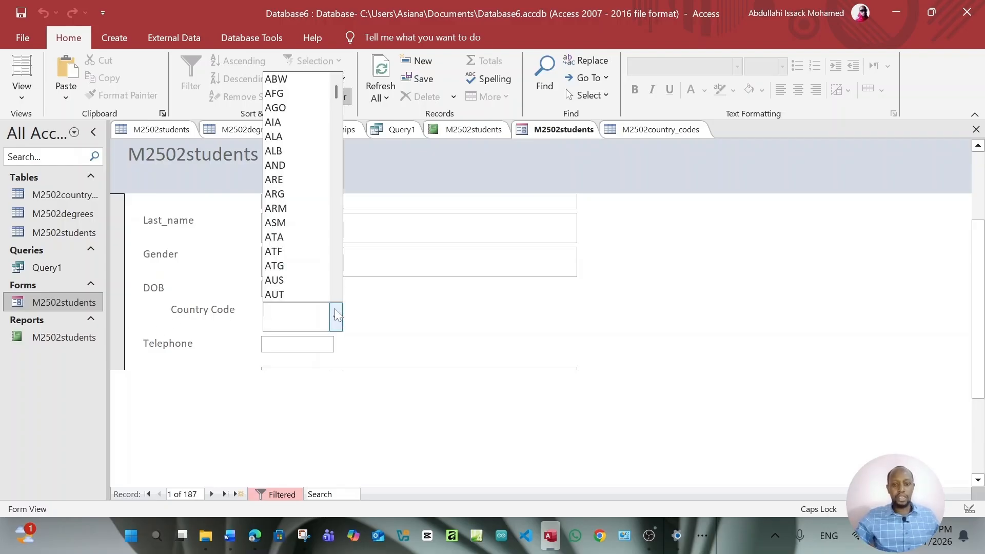
pyautogui.click(336, 314)
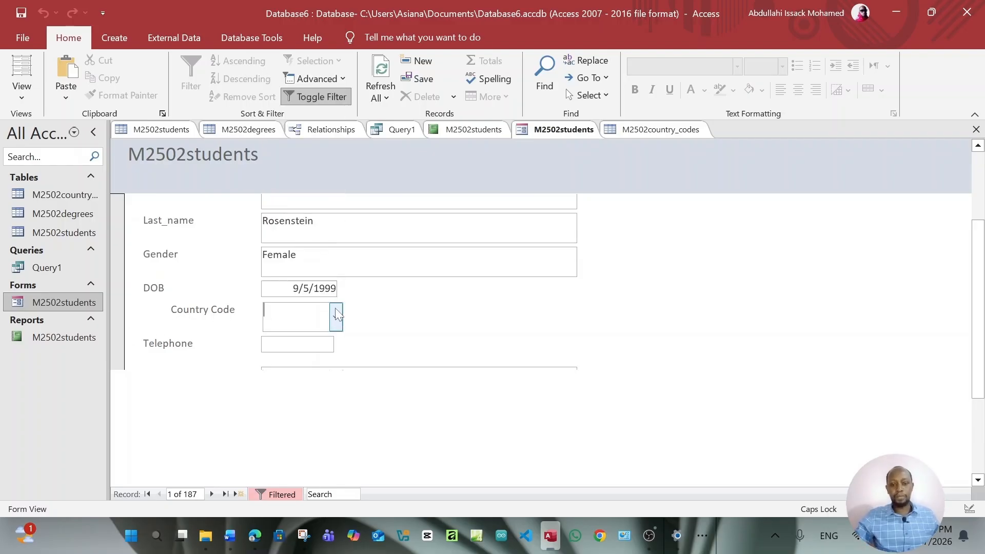
pyautogui.click(260, 537)
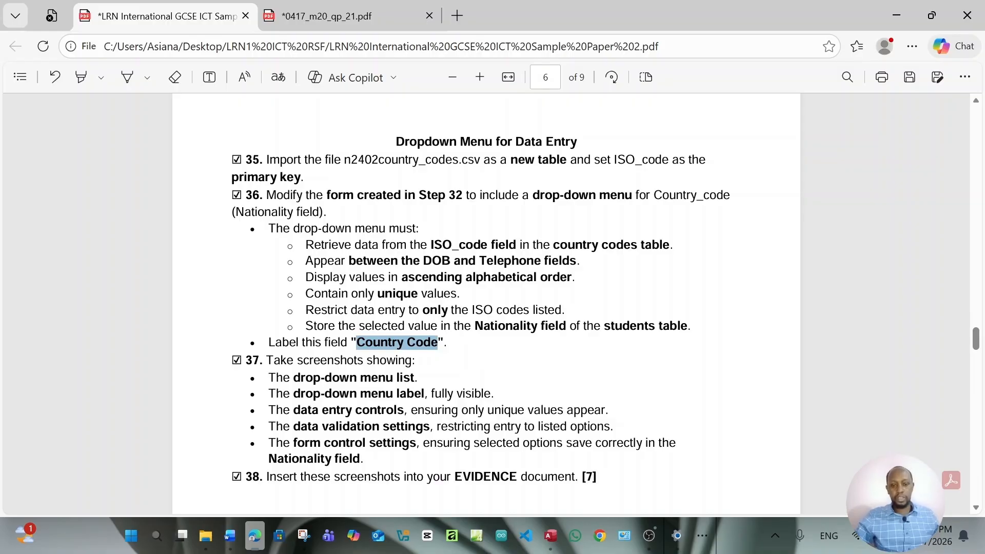
# Scroll the task sheet down to the Adding a New Record steps, then return to the Access student form
pyautogui.click(415, 353)
pyautogui.scroll(-3, 415, 352)
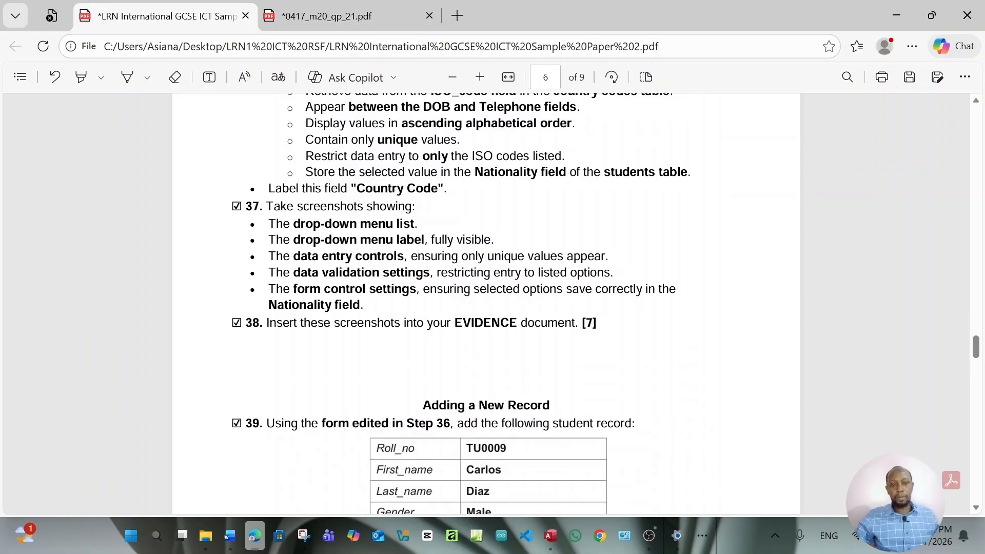
pyautogui.click(550, 537)
pyautogui.click(336, 317)
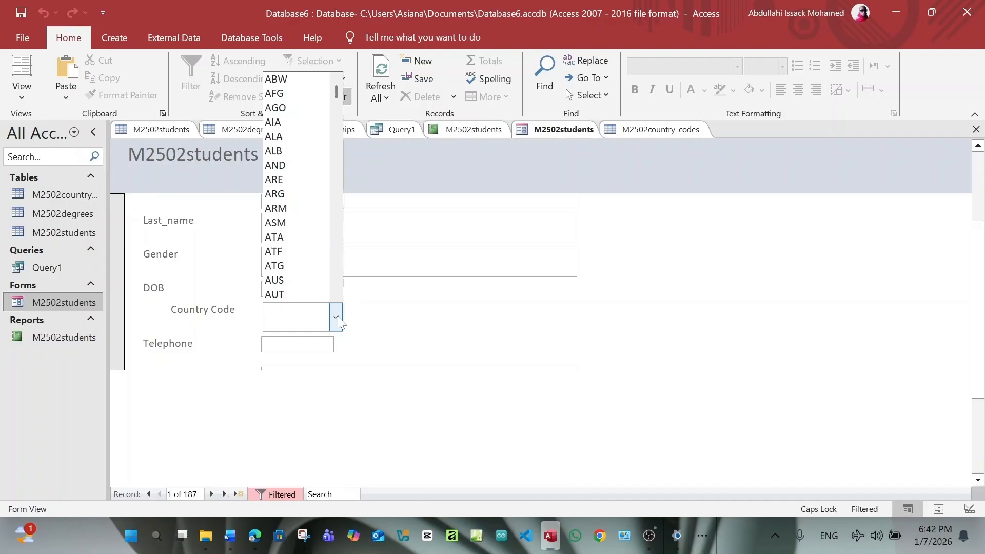
pyautogui.press('super')
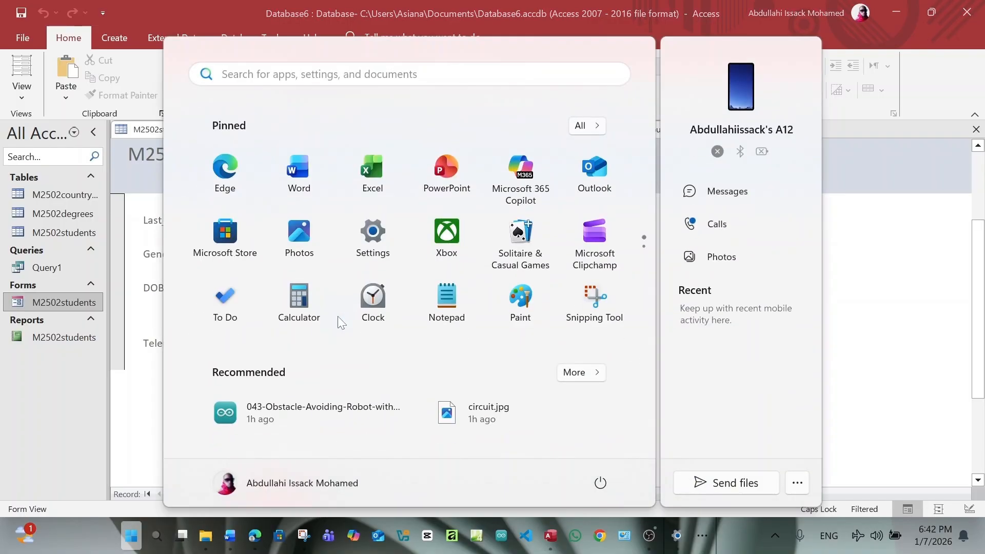
pyautogui.click(908, 235)
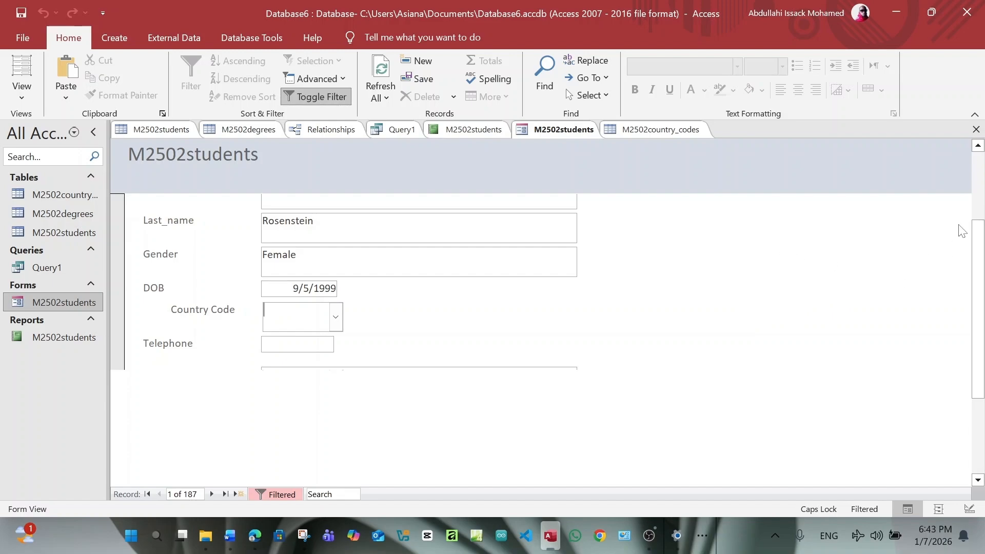
pyautogui.scroll(3, 660, 344)
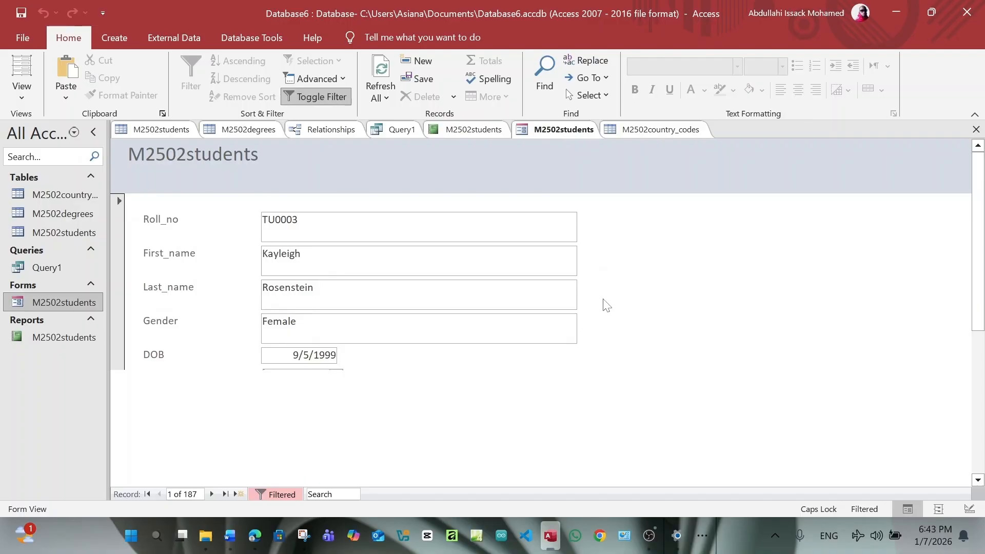
pyautogui.scroll(-3, 605, 304)
pyautogui.scroll(3, 605, 302)
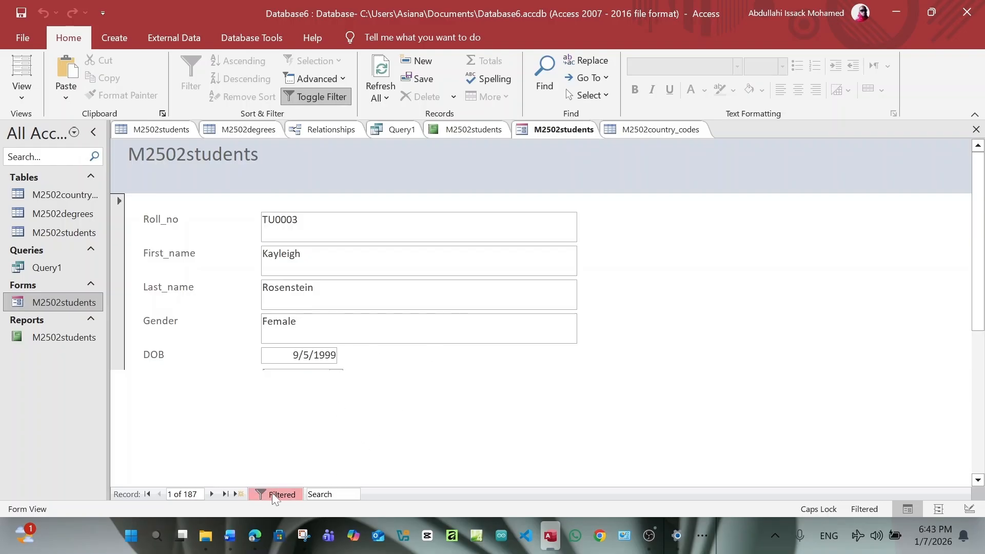
# Scroll the task sheet PDF down to the step 39 student record table
pyautogui.click(253, 538)
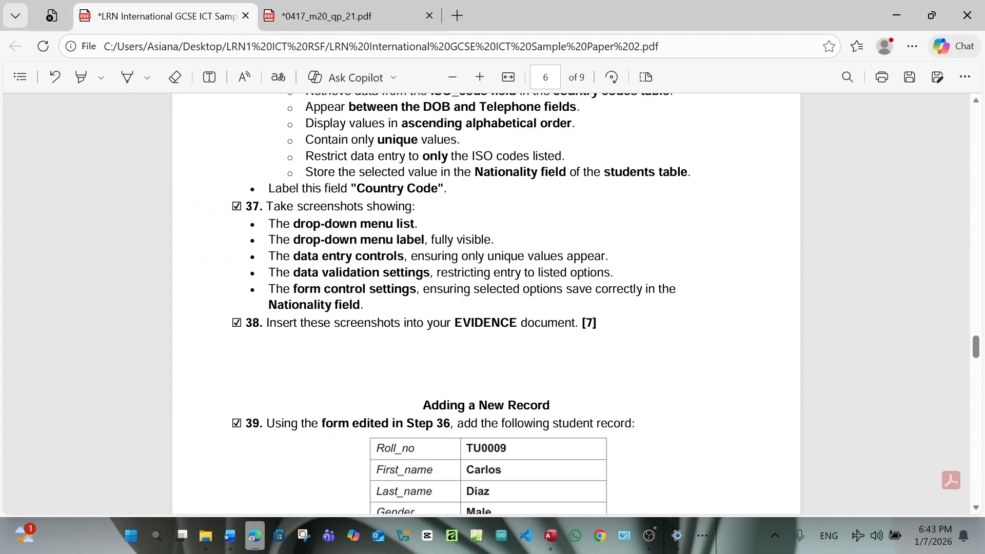
pyautogui.scroll(-3, 486, 302)
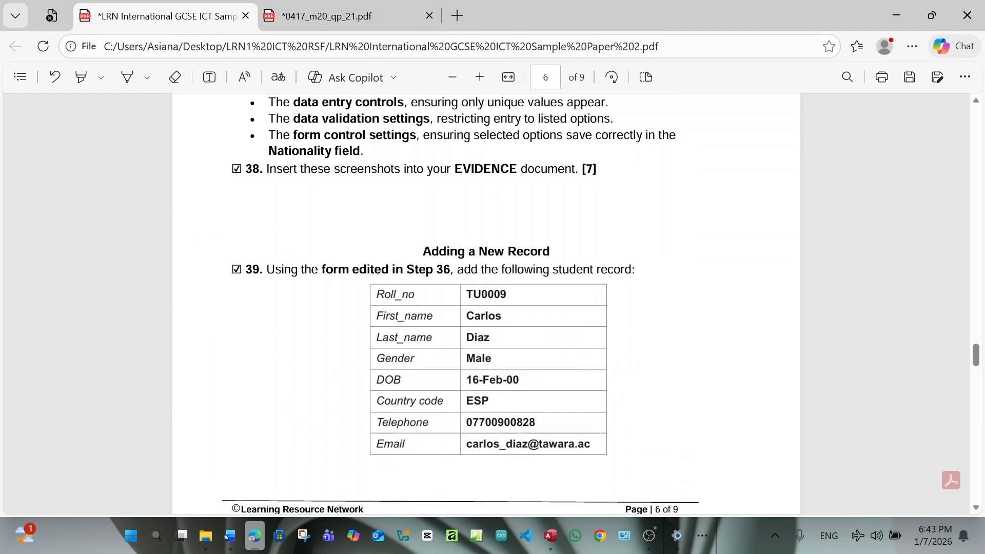
pyautogui.scroll(-2, 487, 303)
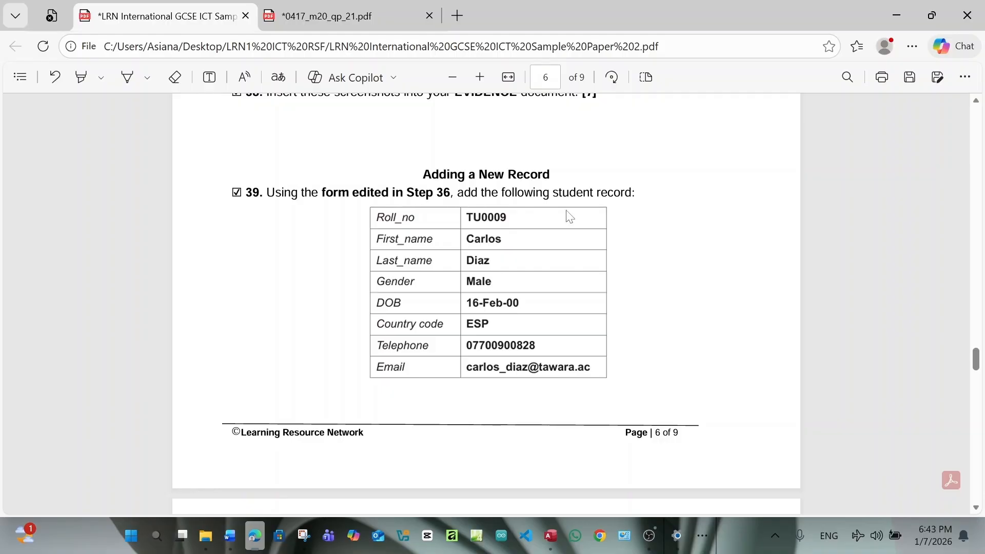
# Start a blank new record (188 of 188) on the student form, ready in the Roll_no field
pyautogui.click(559, 540)
pyautogui.scroll(-3, 407, 389)
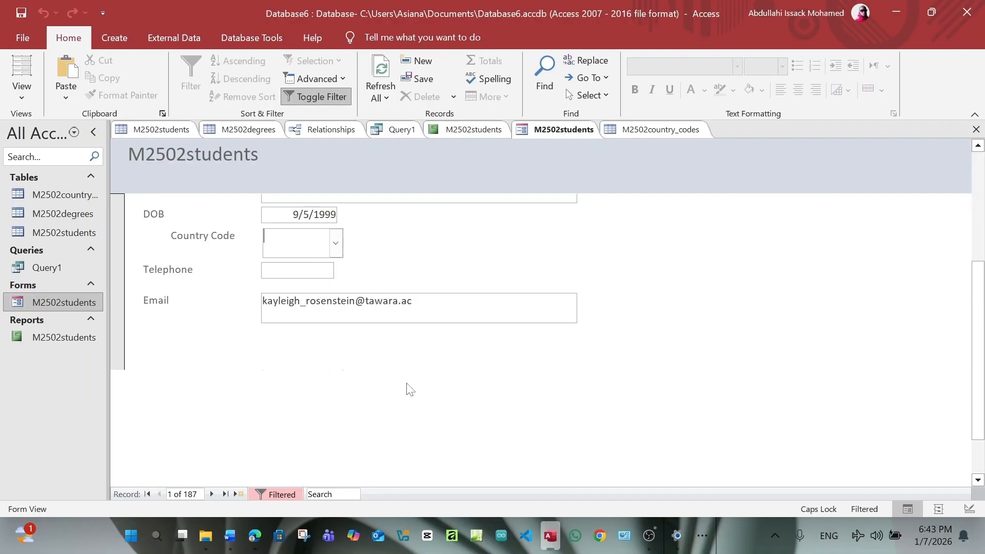
pyautogui.click(239, 494)
pyautogui.scroll(3, 353, 388)
pyautogui.click(348, 228)
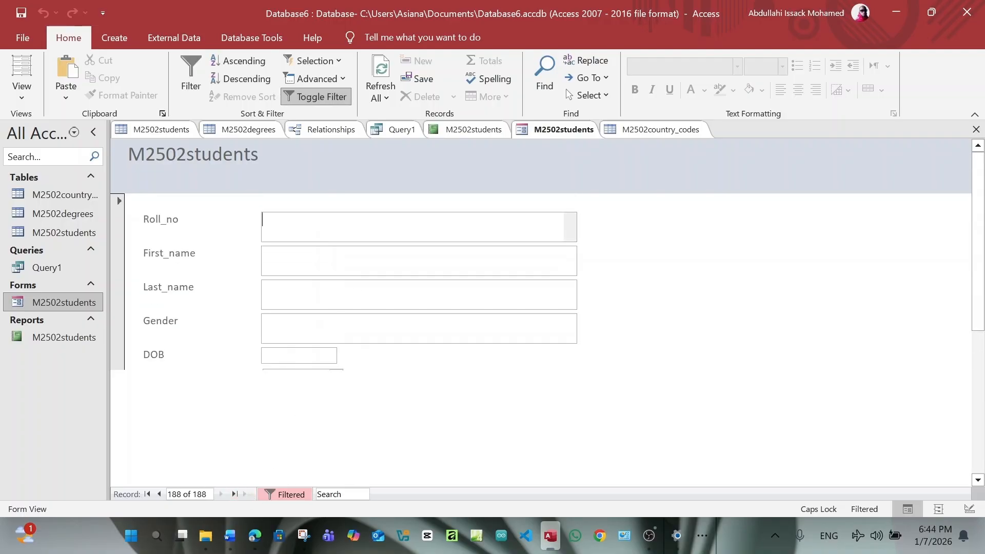
pyautogui.click(230, 533)
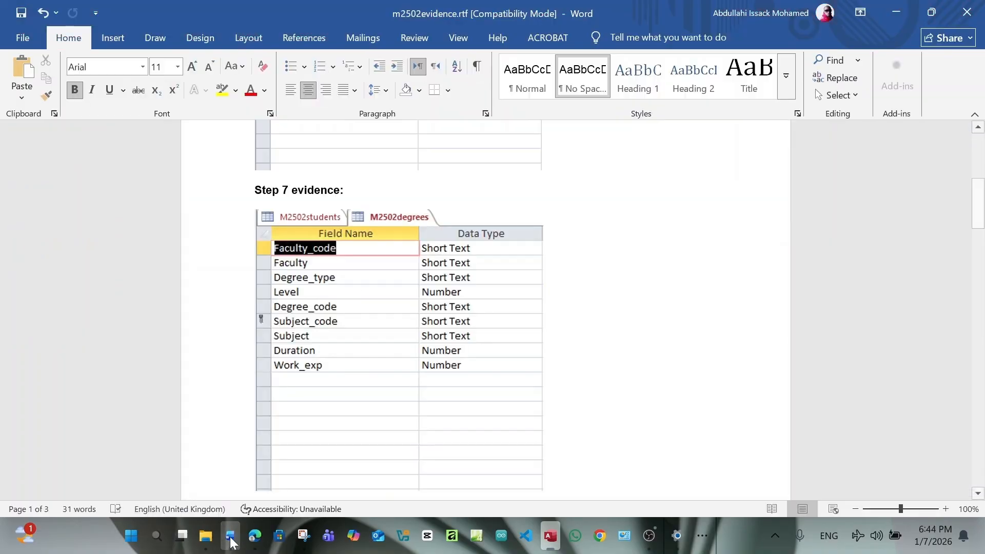
pyautogui.click(255, 536)
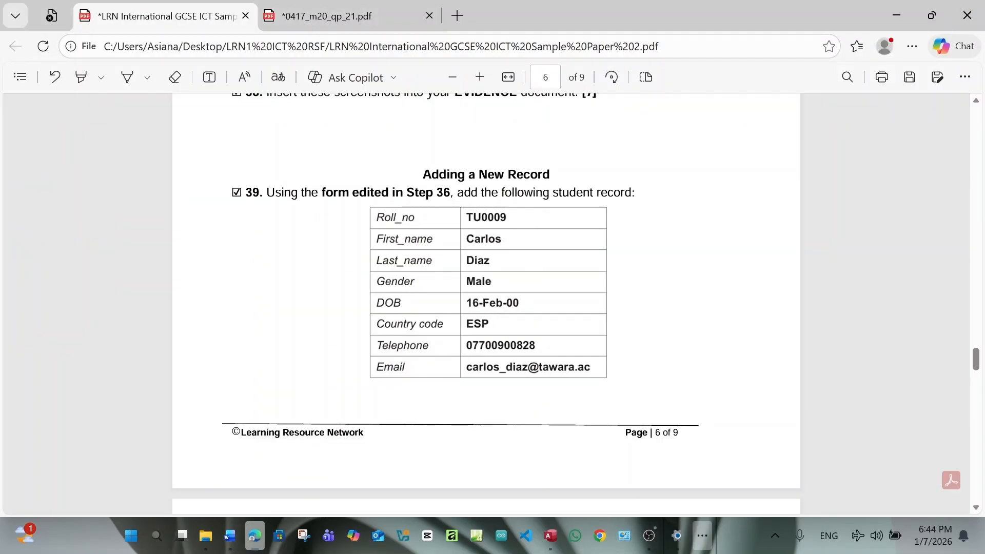
pyautogui.click(551, 536)
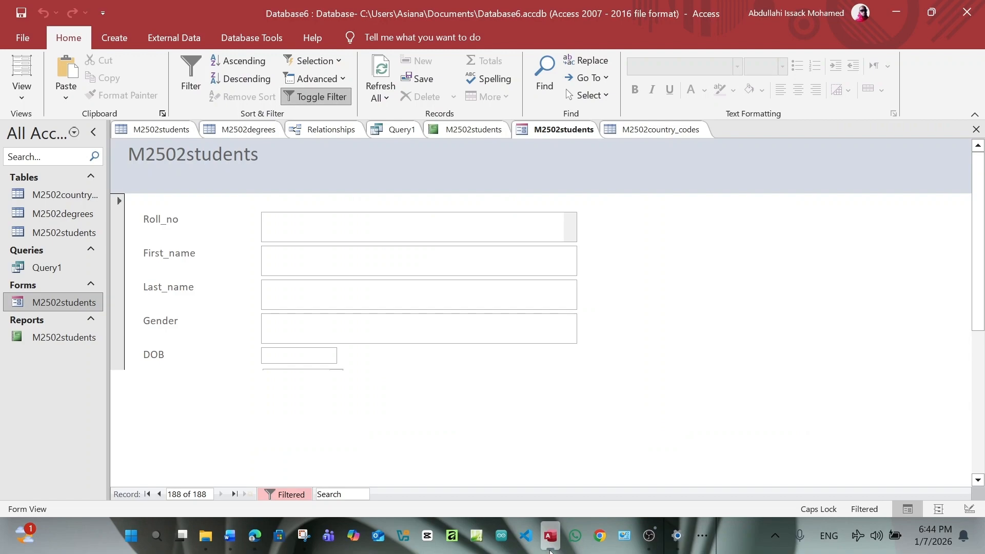
# Enter the new student's roll number in uppercase, checking it against the task sheet
pyautogui.press('capslock')
pyautogui.write('t')
pyautogui.press('BackSpace')
pyautogui.press('capslock')
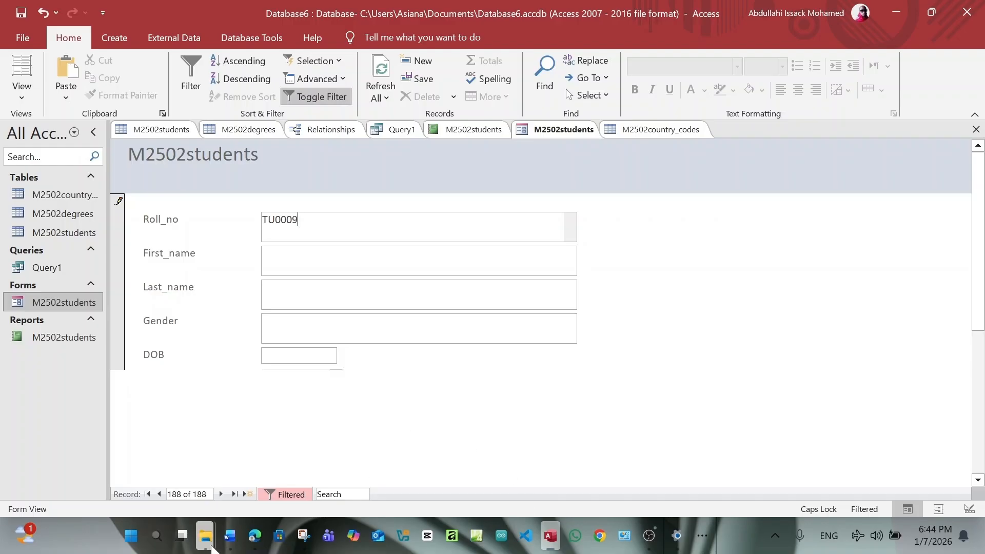
pyautogui.click(247, 540)
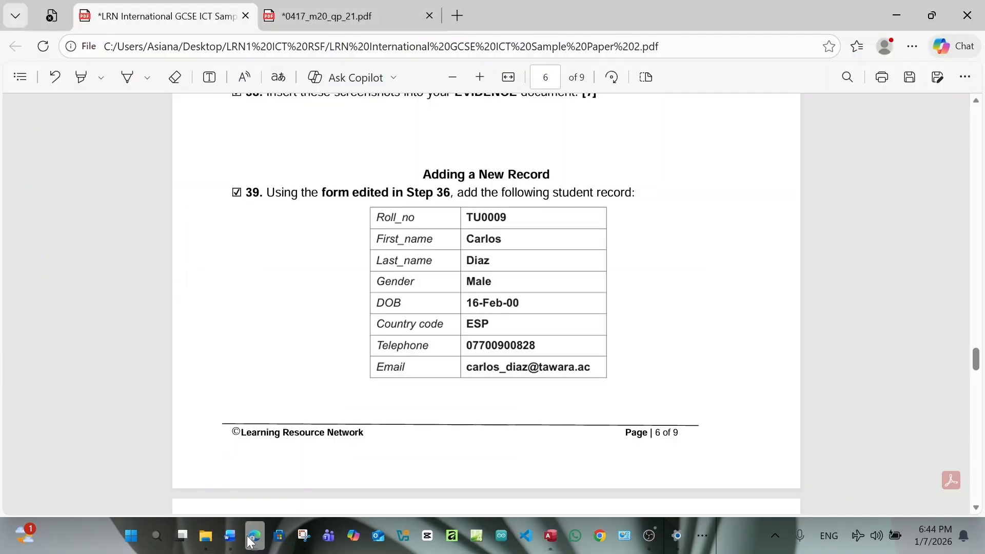
pyautogui.click(248, 540)
# Fill in the student's first and last names, fixing a typo in the first name
pyautogui.press('Tab')
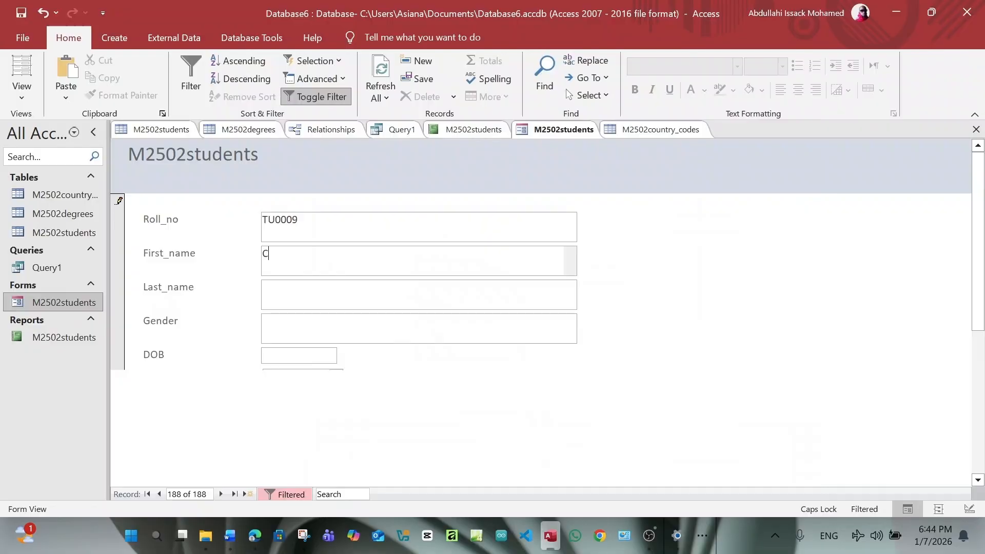
pyautogui.press('capslock')
pyautogui.press('Tab')
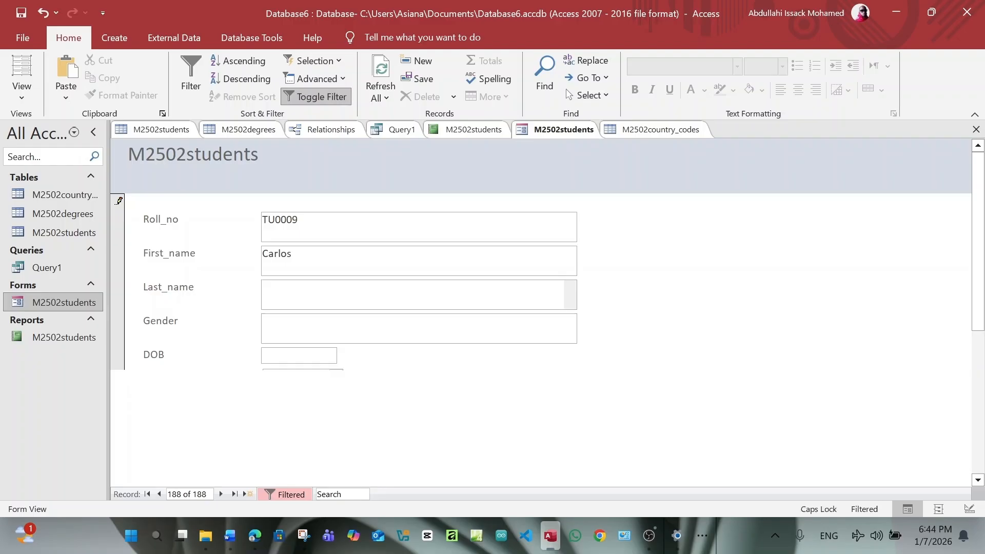
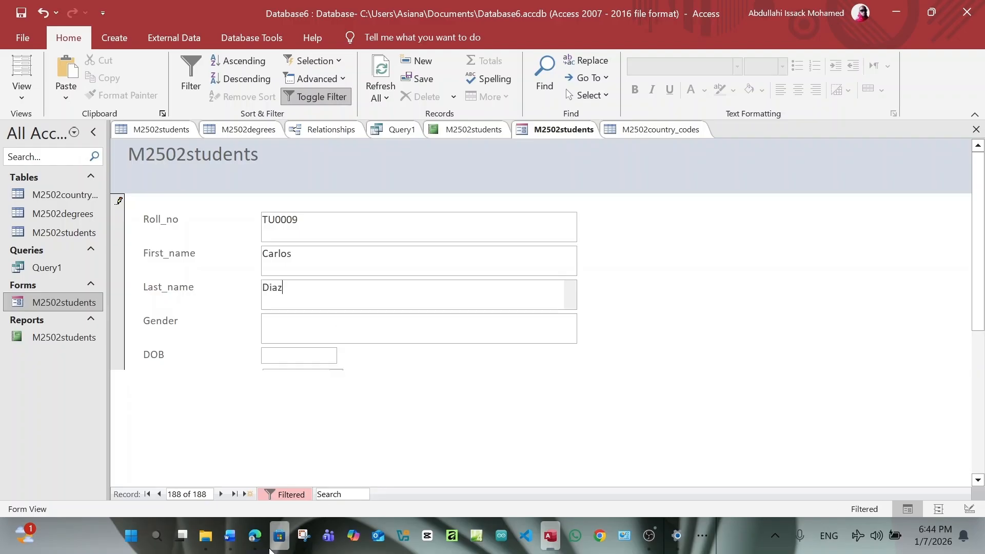
pyautogui.click(255, 541)
pyautogui.click(256, 542)
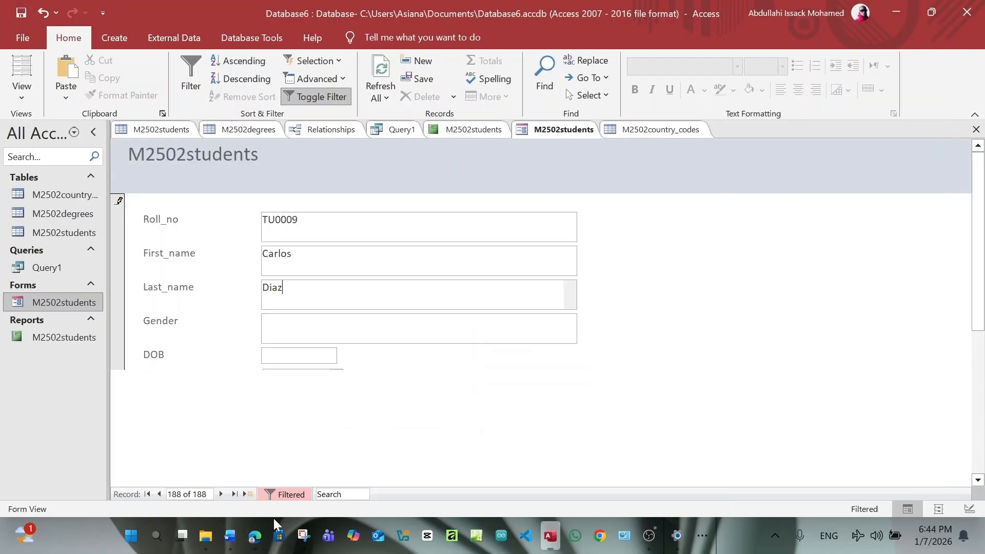
# Set Gender to Male, then recheck the task sheet before the next field
pyautogui.press('Tab')
pyautogui.write('M')
pyautogui.press('capslock')
pyautogui.write('ale')
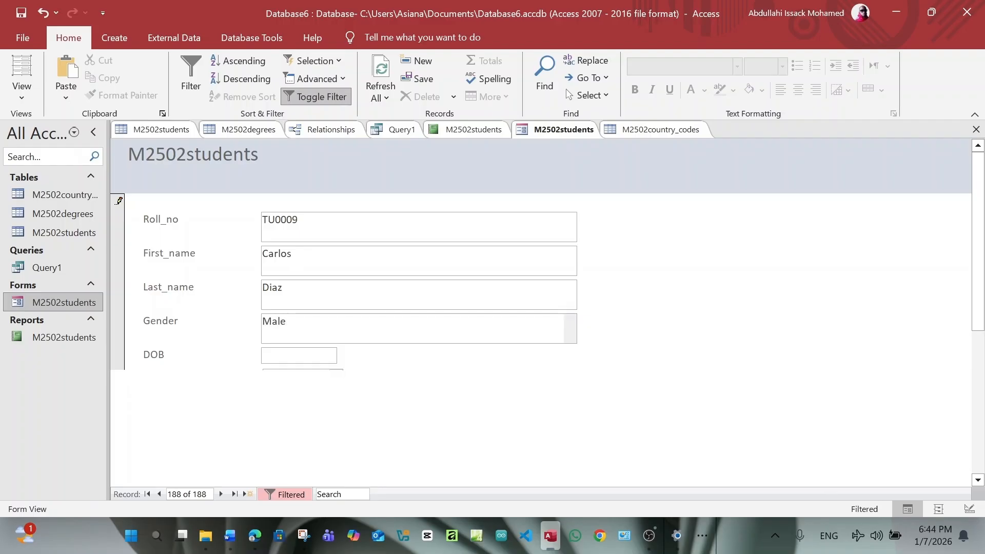
pyautogui.scroll(-3, 418, 283)
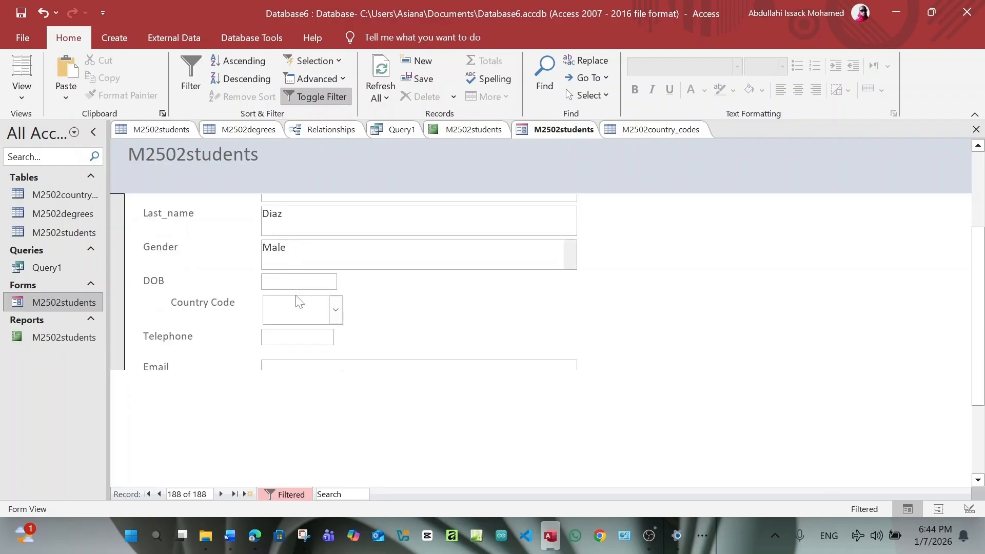
pyautogui.click(304, 537)
pyautogui.click(305, 537)
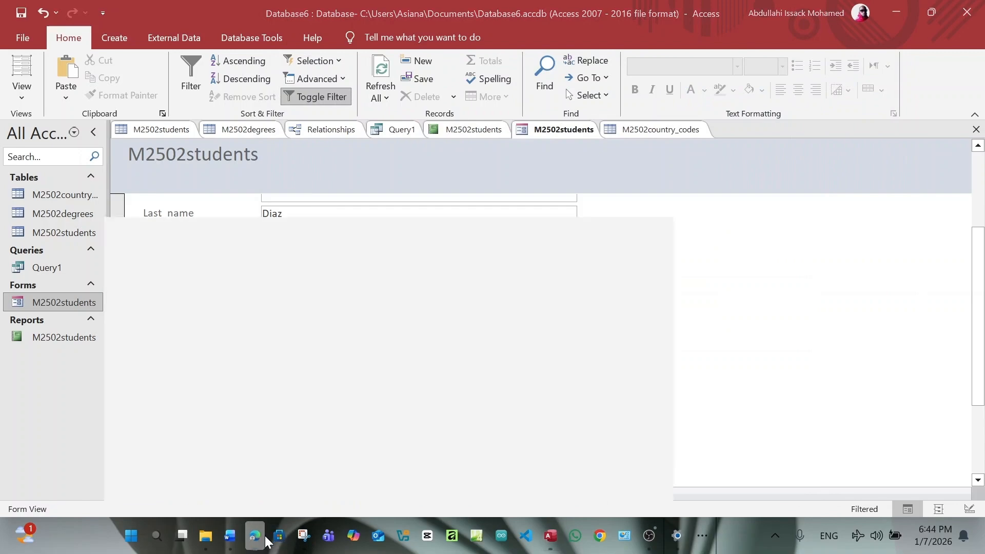
pyautogui.click(254, 536)
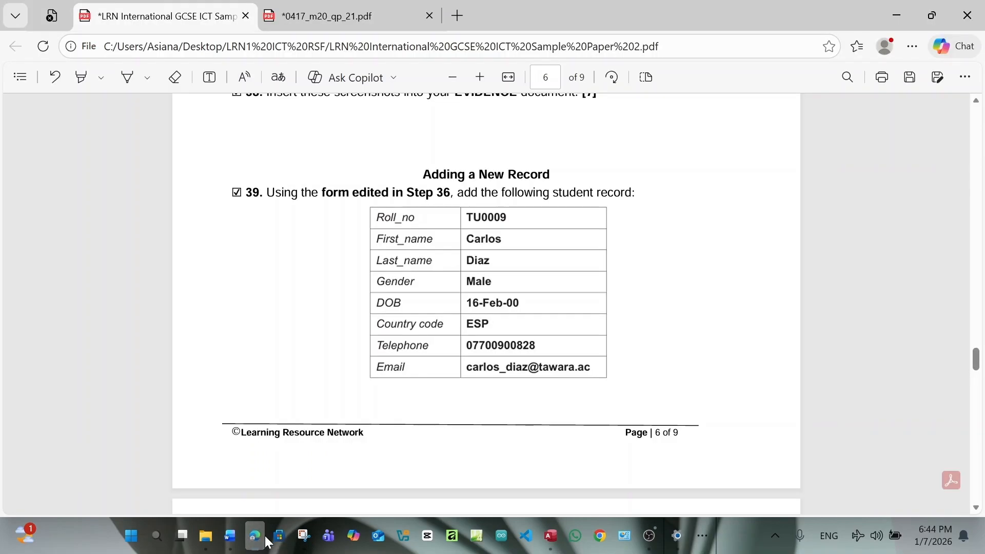
pyautogui.click(254, 536)
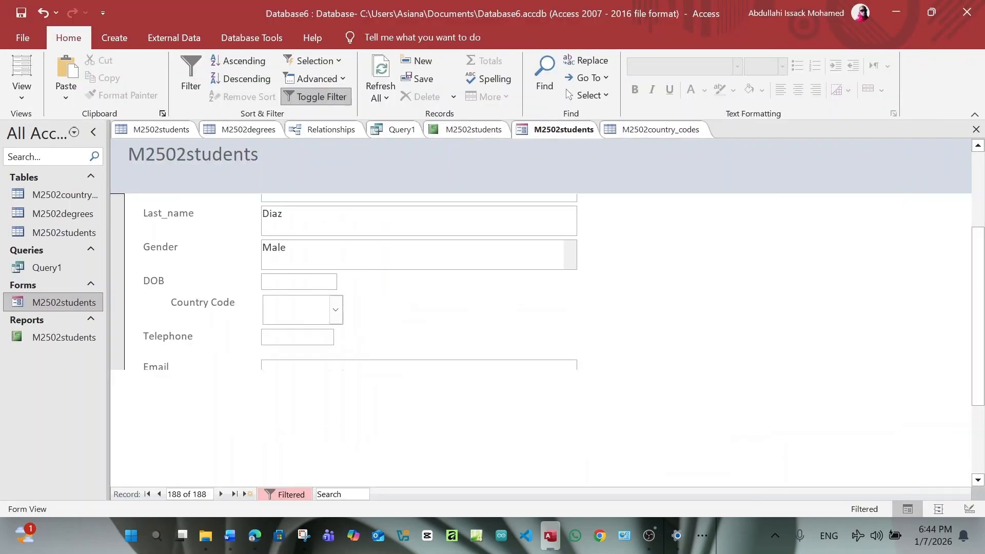
# Set the date of birth to 1/15/2026 using the calendar picker
pyautogui.click(284, 280)
pyautogui.write('16')
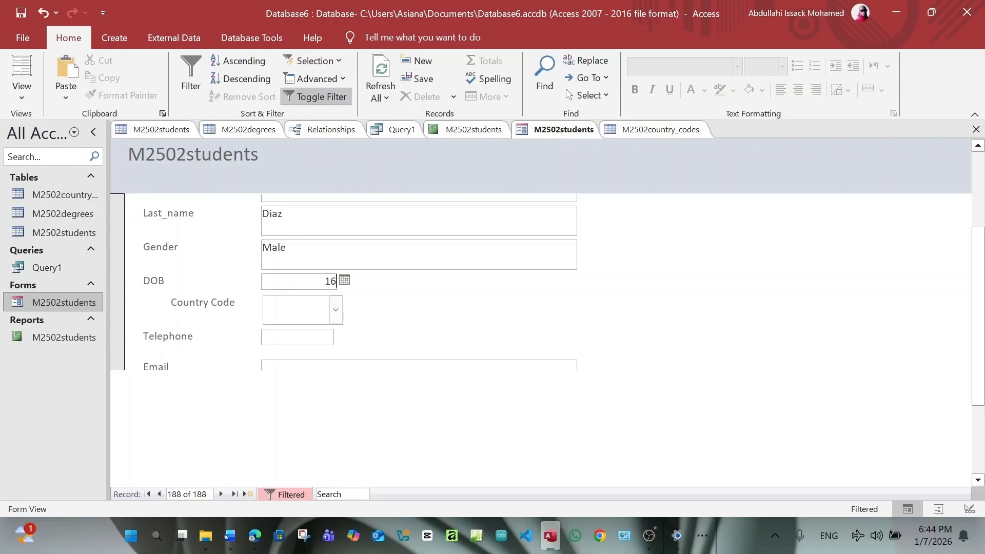
pyautogui.click(345, 281)
pyautogui.click(304, 351)
pyautogui.click(257, 531)
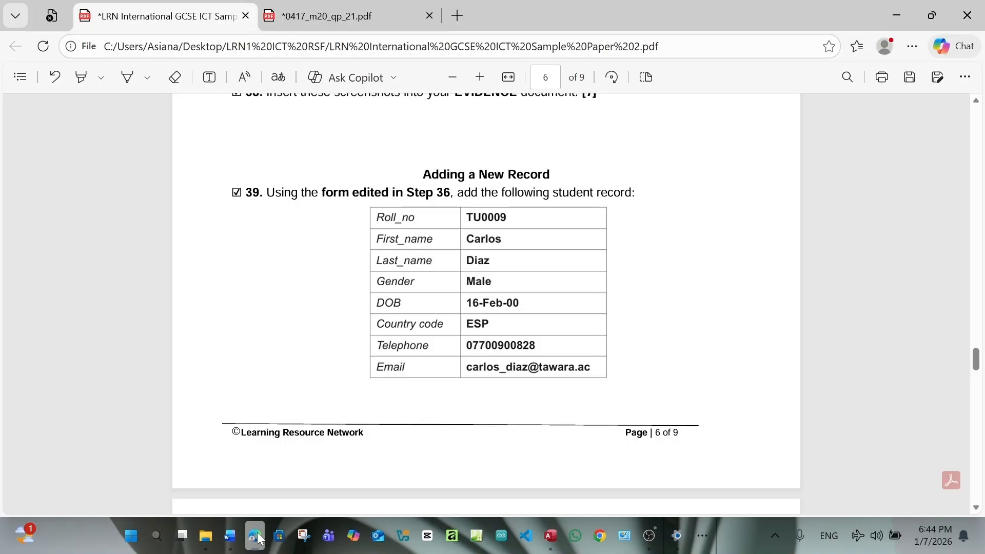
pyautogui.click(255, 535)
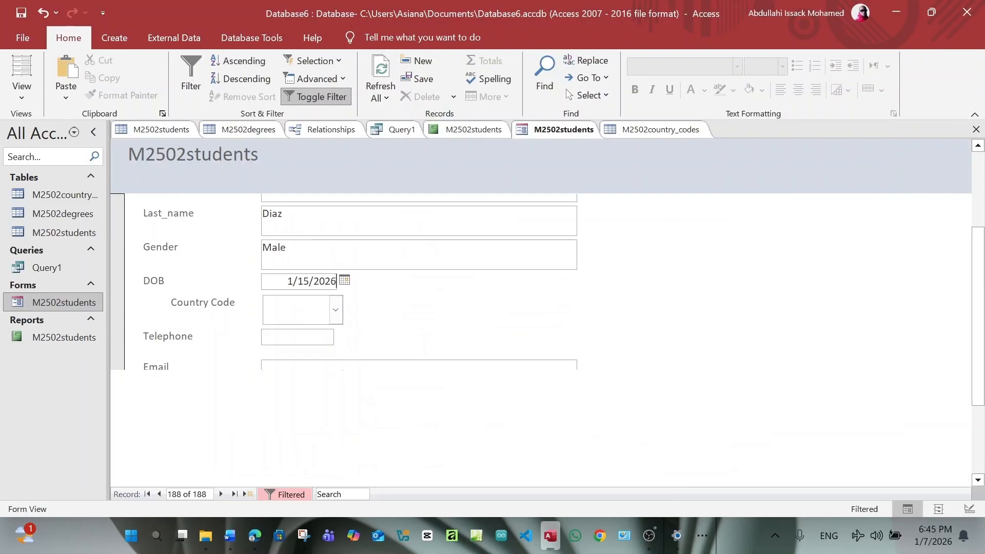
# Choose ESP as the Country Code and enter the student's telephone number
pyautogui.click(336, 309)
pyautogui.scroll(-2, 299, 147)
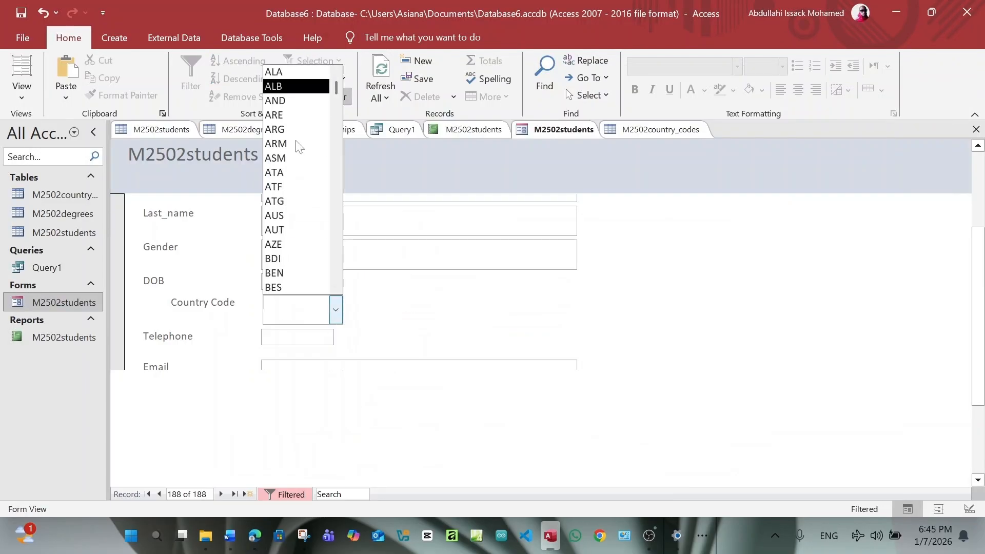
pyautogui.write('e')
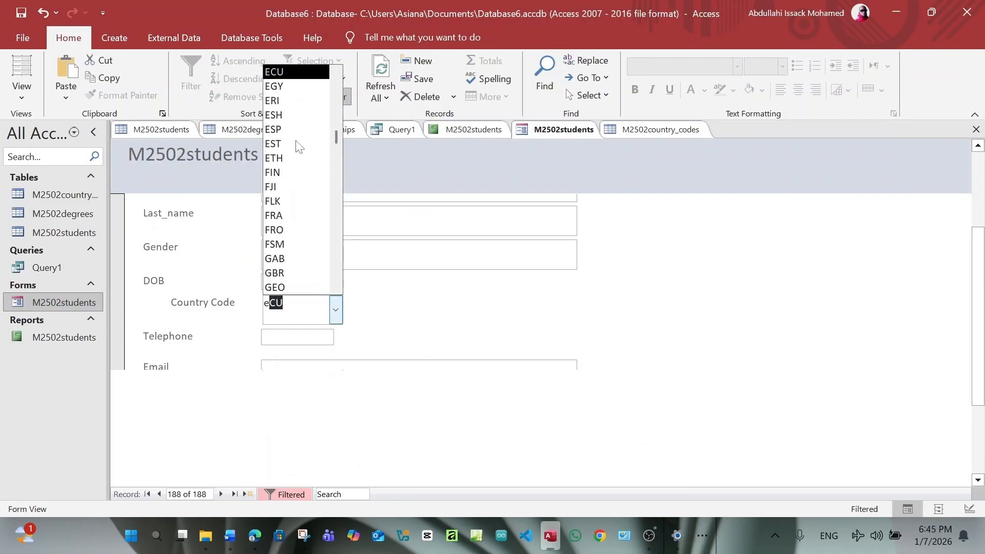
pyautogui.write('sH')
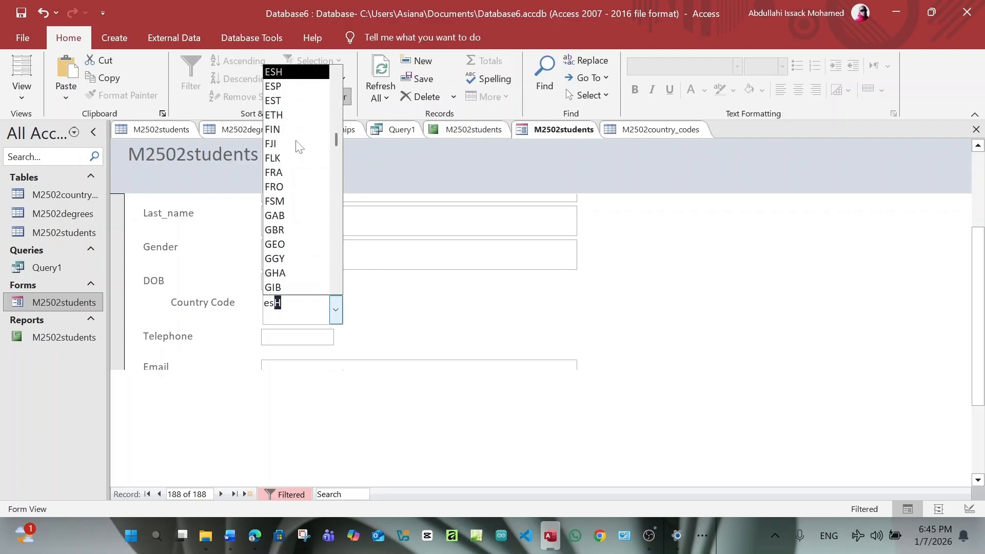
pyautogui.click(280, 85)
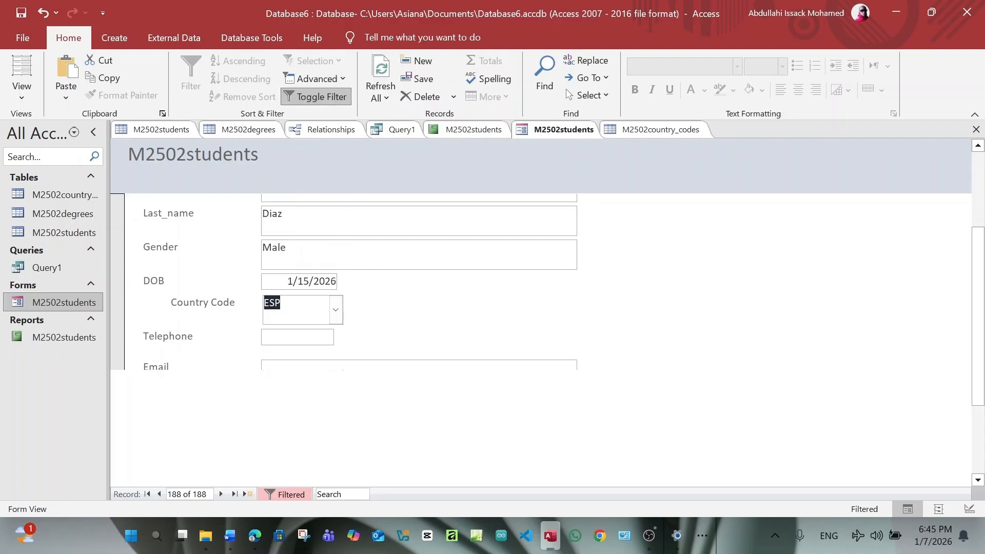
pyautogui.click(298, 337)
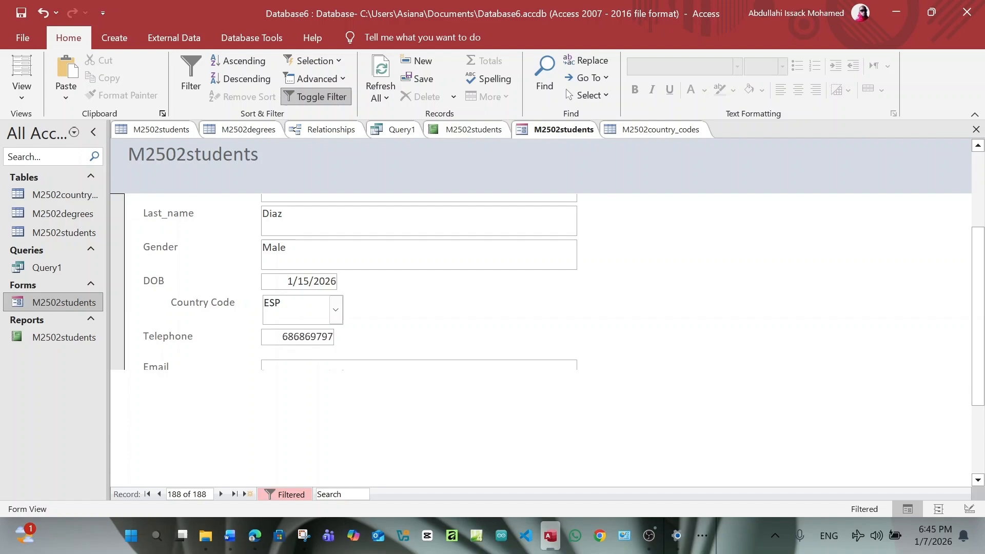
pyautogui.press('Tab')
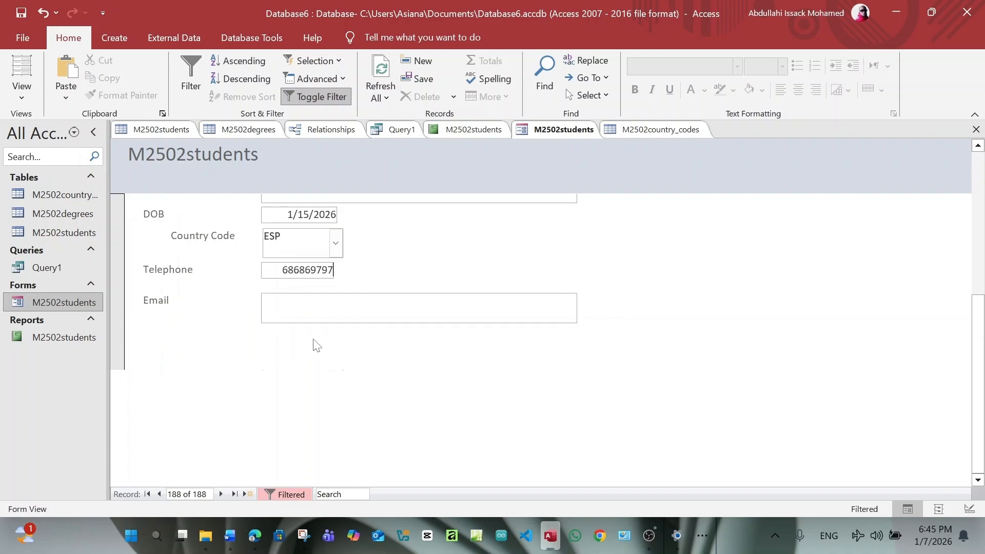
# Type the student's e-mail address, correcting typos and checking the domain against the task sheet
pyautogui.click(258, 539)
pyautogui.click(258, 539)
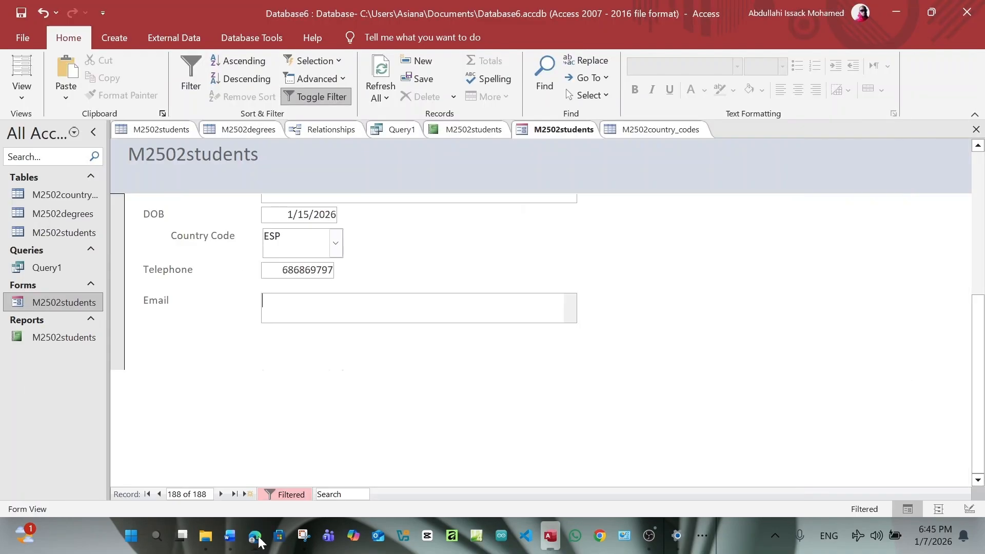
pyautogui.press('Left')
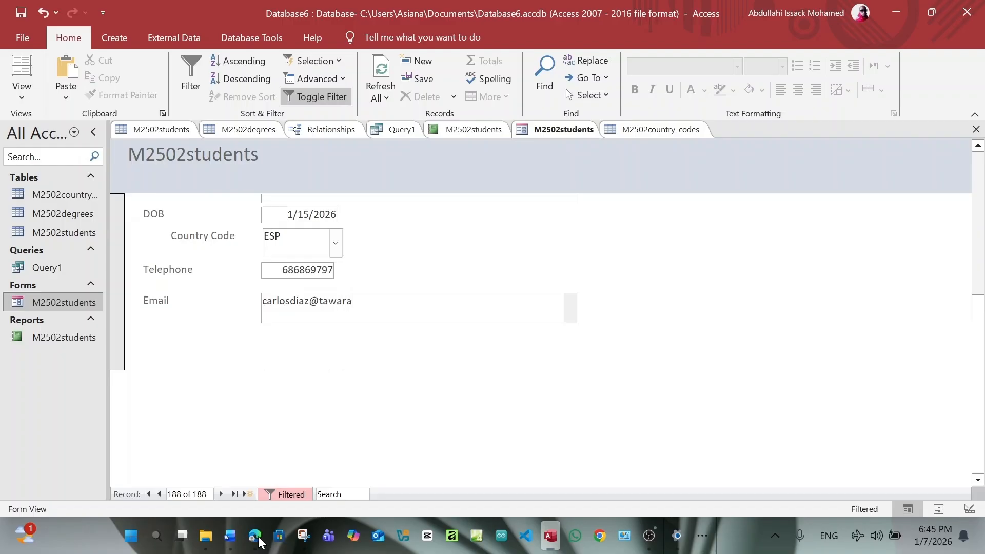
pyautogui.click(259, 541)
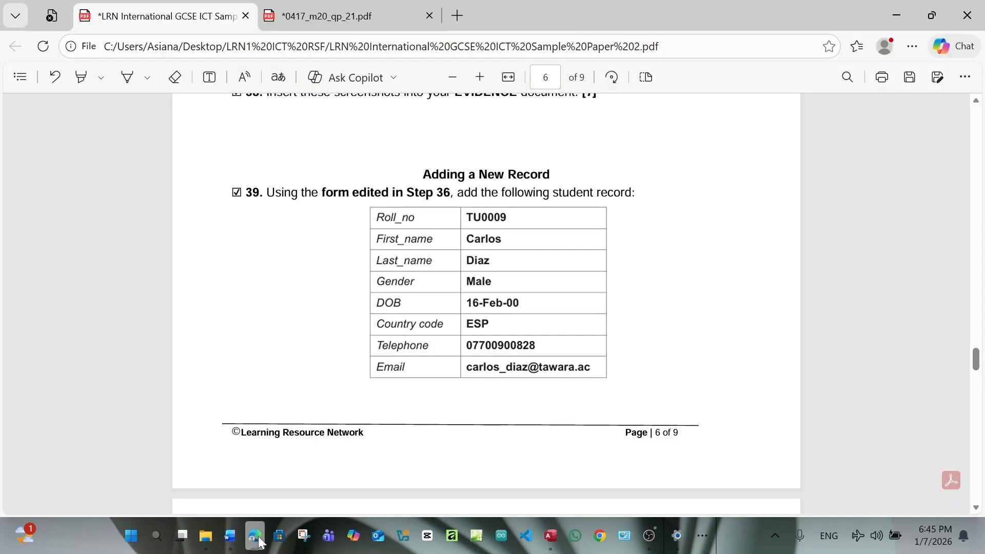
pyautogui.click(259, 541)
pyautogui.write('.')
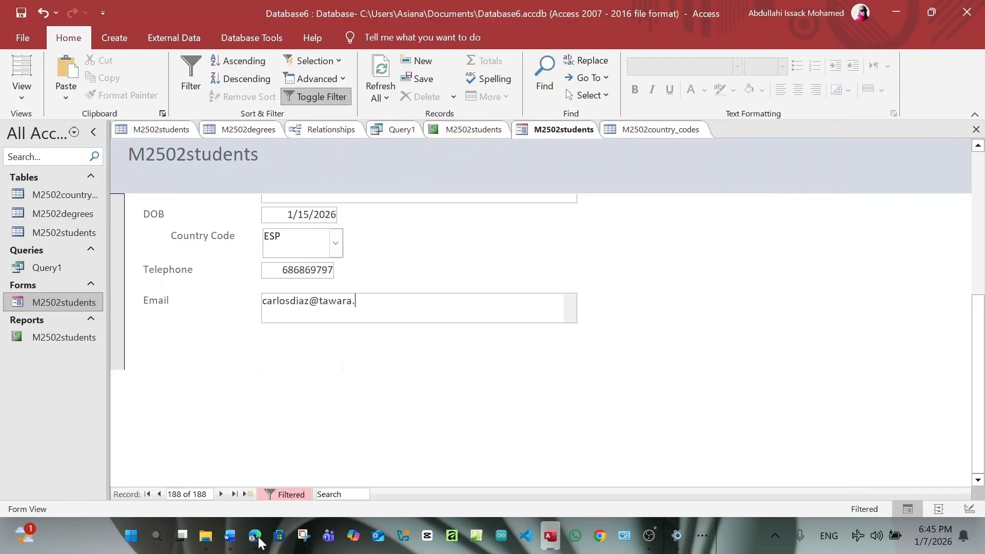
pyautogui.write('es')
pyautogui.scroll(3, 469, 371)
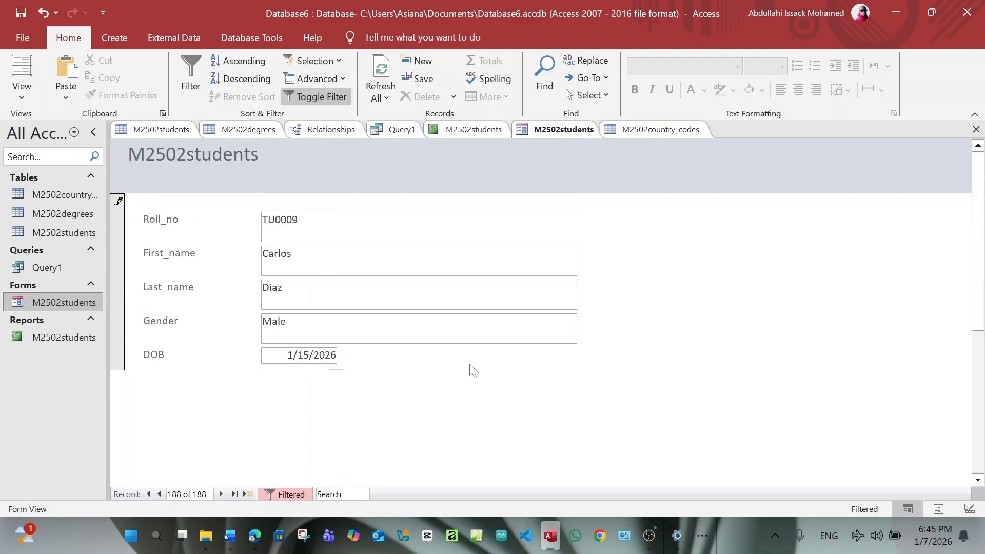
# Save record 188 with Ctrl+S and verify its entries against the task sheet's step 39 table
pyautogui.hotkey('ctrl', 's')
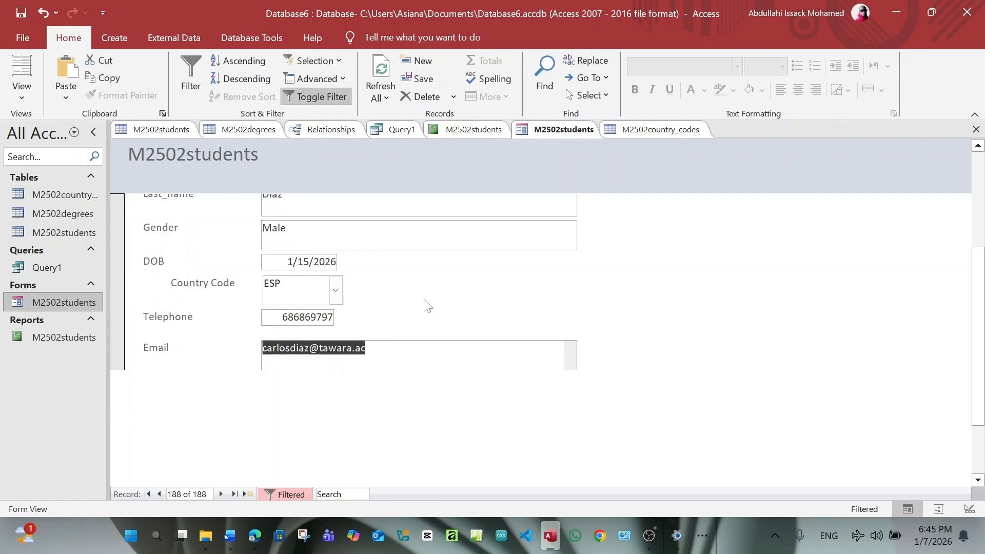
pyautogui.scroll(-1, 424, 303)
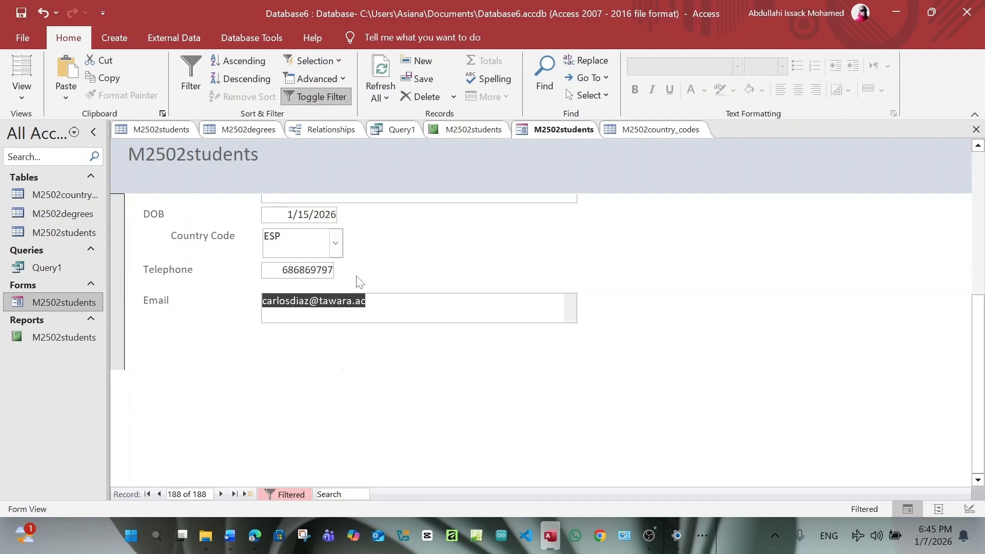
pyautogui.click(254, 535)
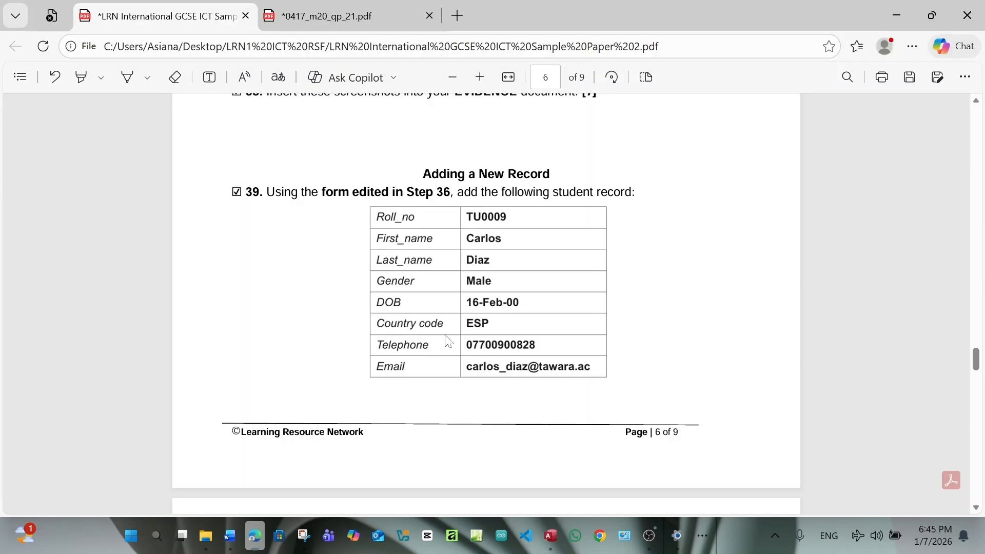
pyautogui.scroll(-6, 444, 340)
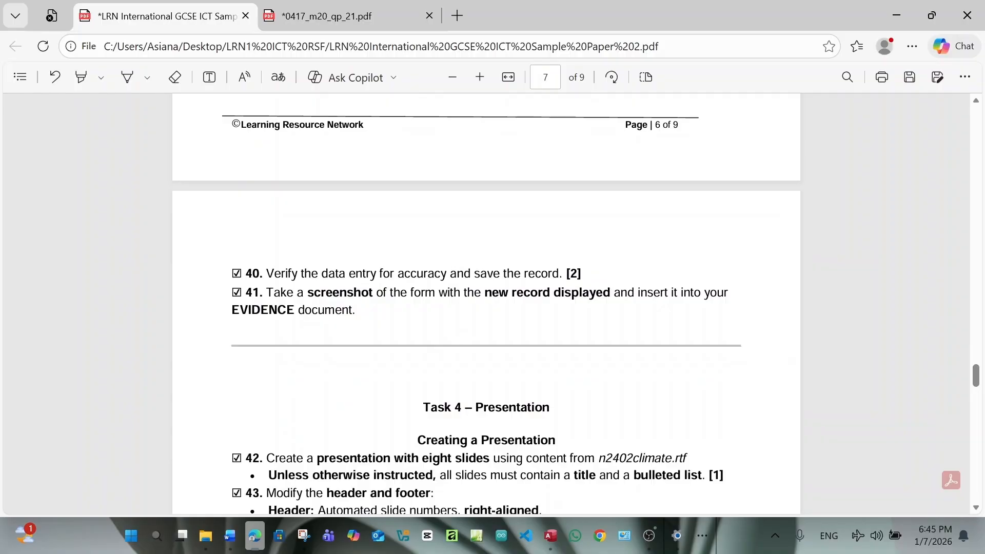
pyautogui.scroll(4, 428, 257)
pyautogui.scroll(-4, 418, 264)
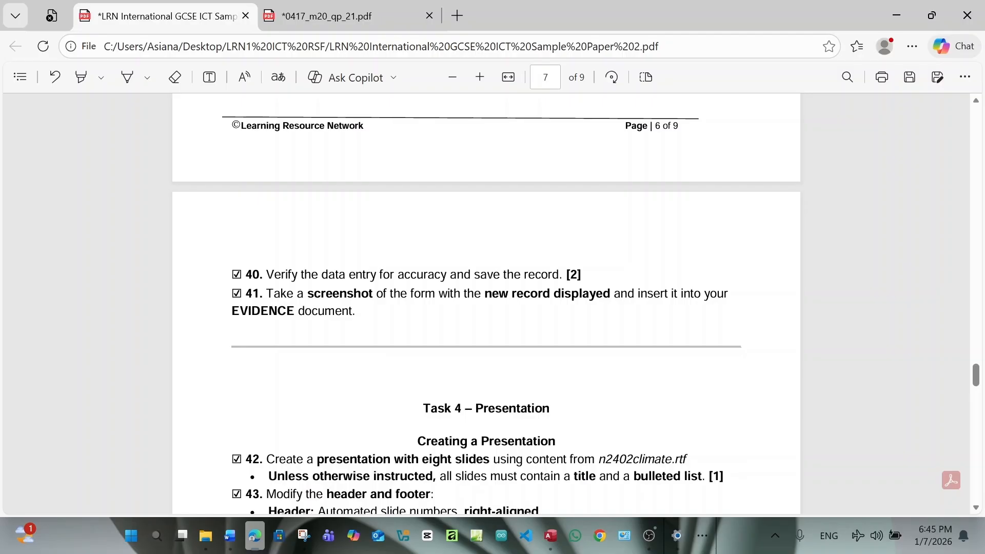
pyautogui.scroll(2, 486, 308)
pyautogui.click(551, 545)
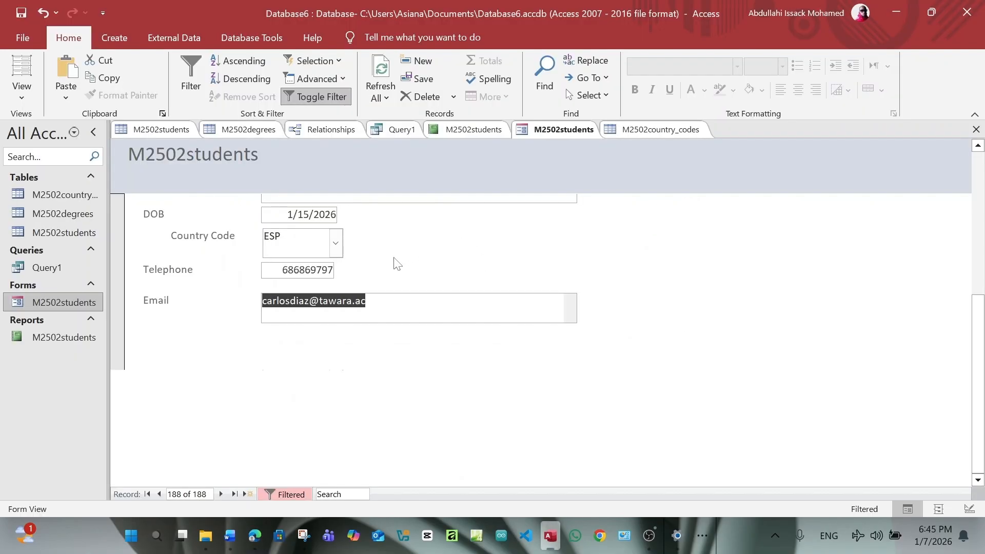
pyautogui.scroll(3, 461, 241)
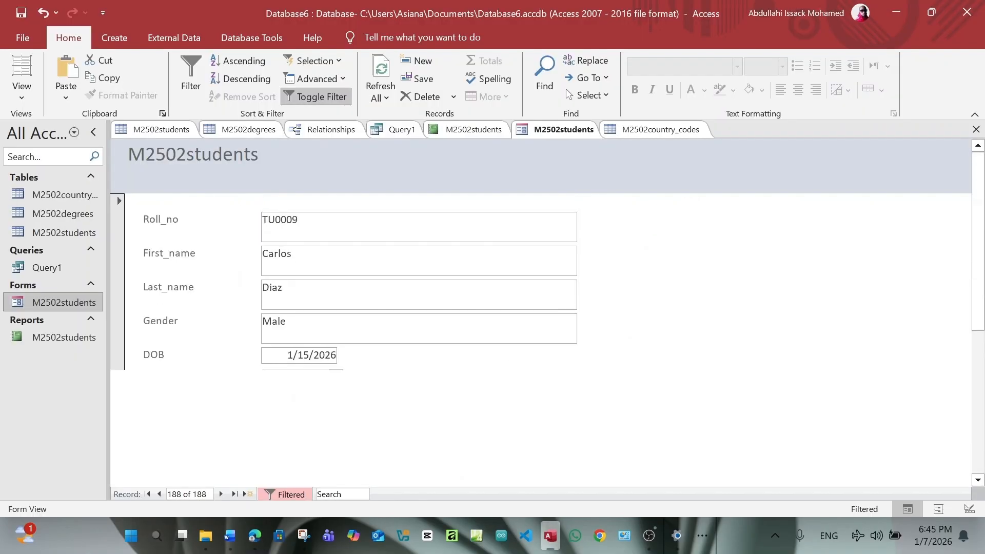
# On page 2 of the task sheet, select 'Document Production' in the subtitle and show the highlight colours
pyautogui.click(255, 535)
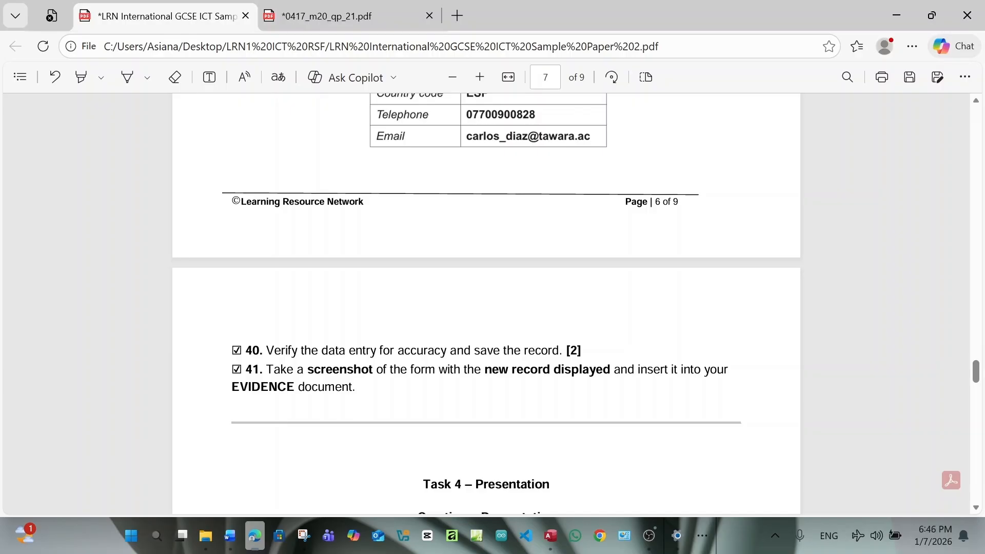
pyautogui.scroll(-3, 303, 288)
pyautogui.scroll(4, 303, 289)
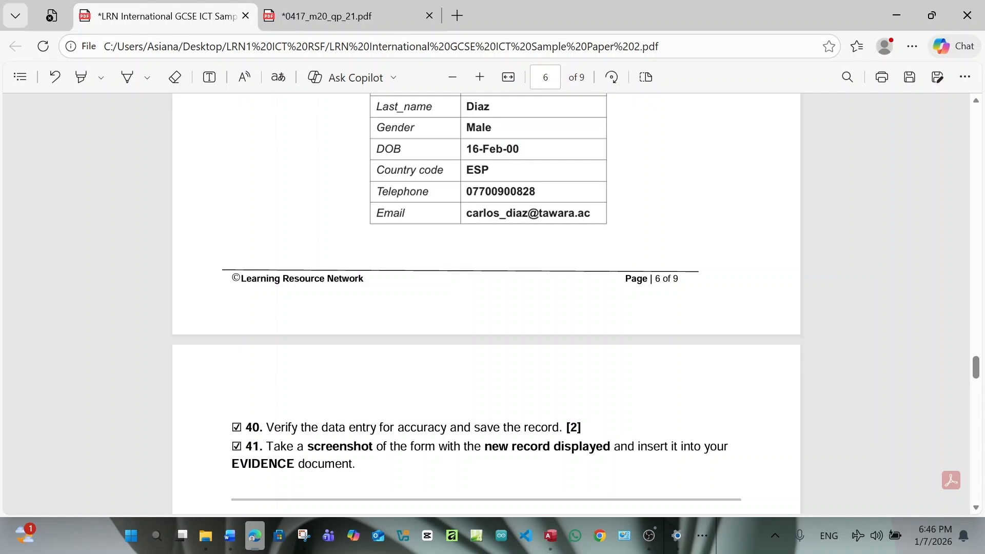
pyautogui.scroll(-5, 296, 293)
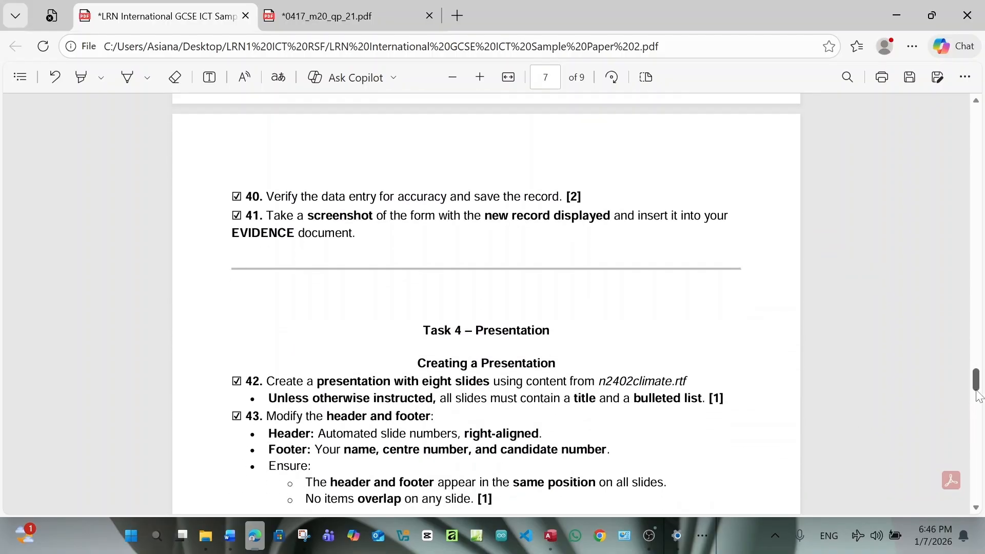
pyautogui.moveTo(975, 383); pyautogui.dragTo(982, 162)
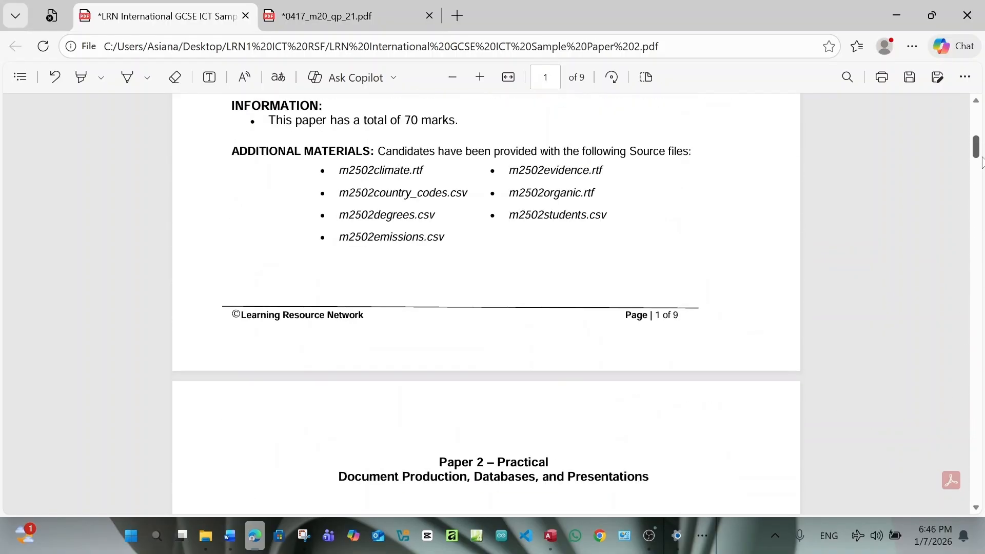
pyautogui.moveTo(981, 156); pyautogui.dragTo(776, 116)
pyautogui.scroll(-8, 778, 122)
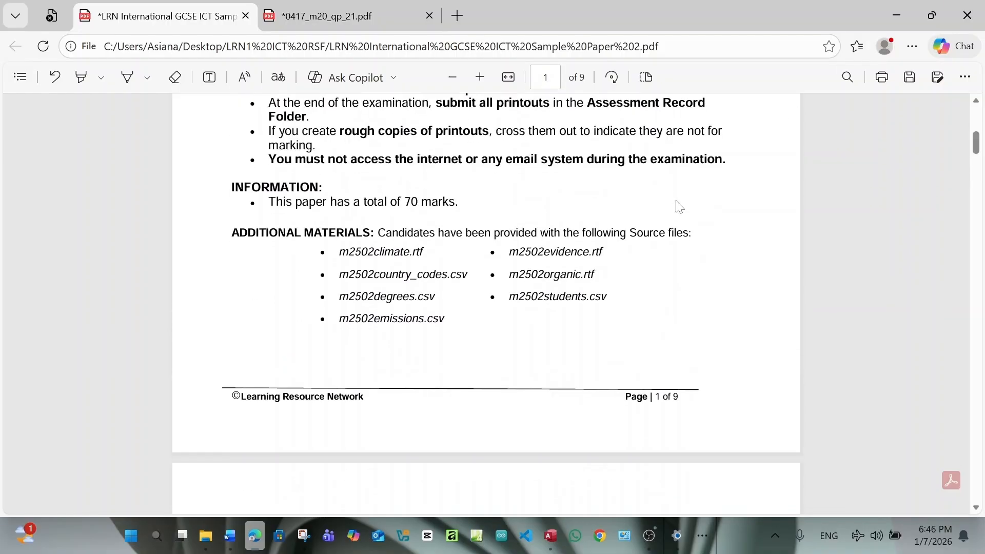
pyautogui.scroll(2, 638, 295)
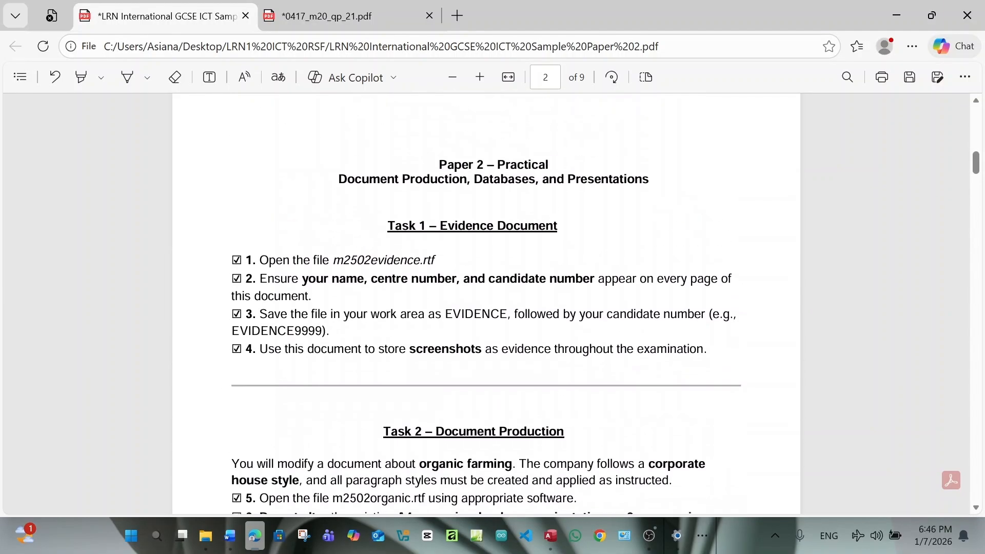
pyautogui.moveTo(338, 179); pyautogui.dragTo(468, 192)
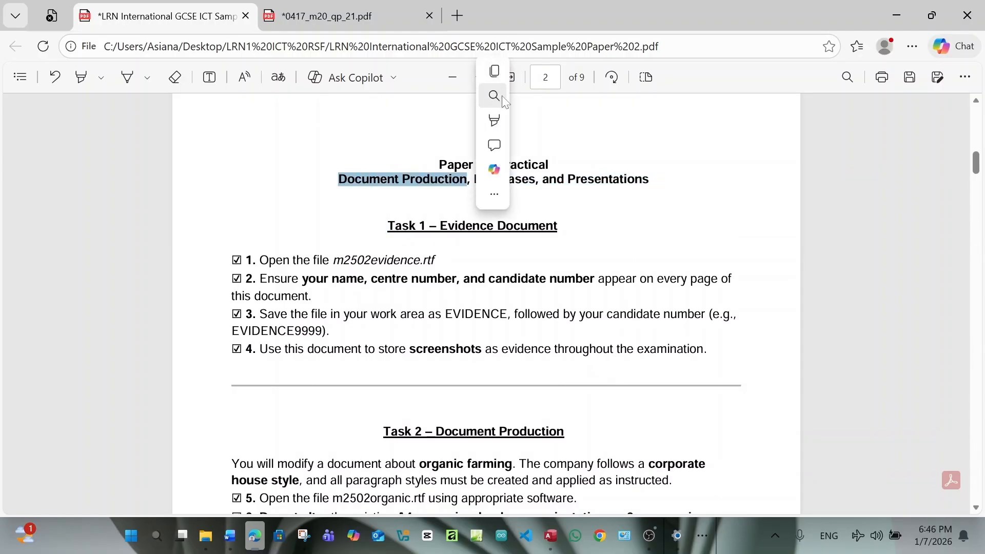
pyautogui.moveTo(589, 121)
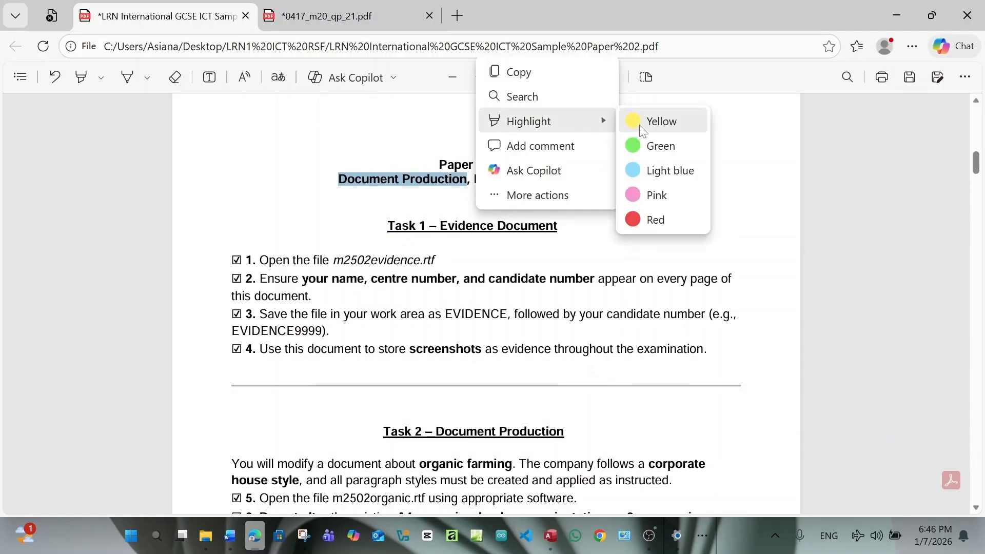